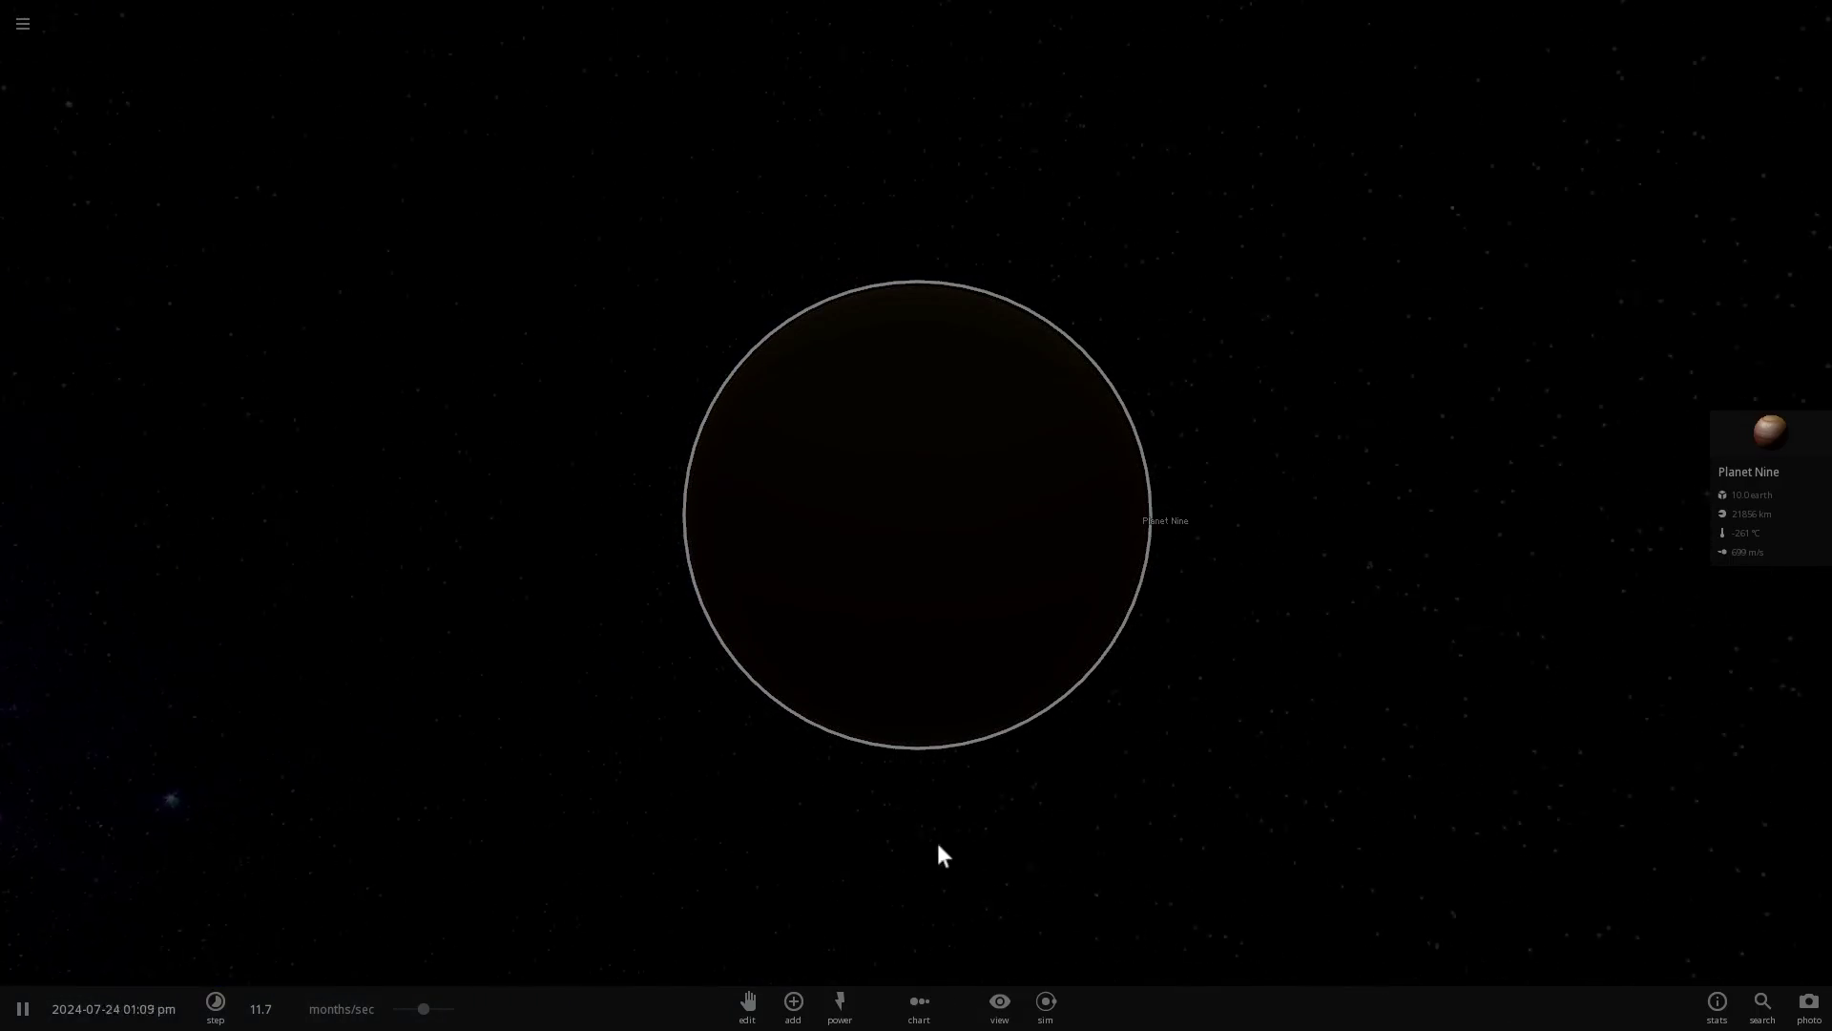
Open the "Evidence for a Ninth Planet" simulation from the simulation library
{"action": "left_click_drag", "start_coordinate": [1234, 839], "coordinate": [1676, 644]}
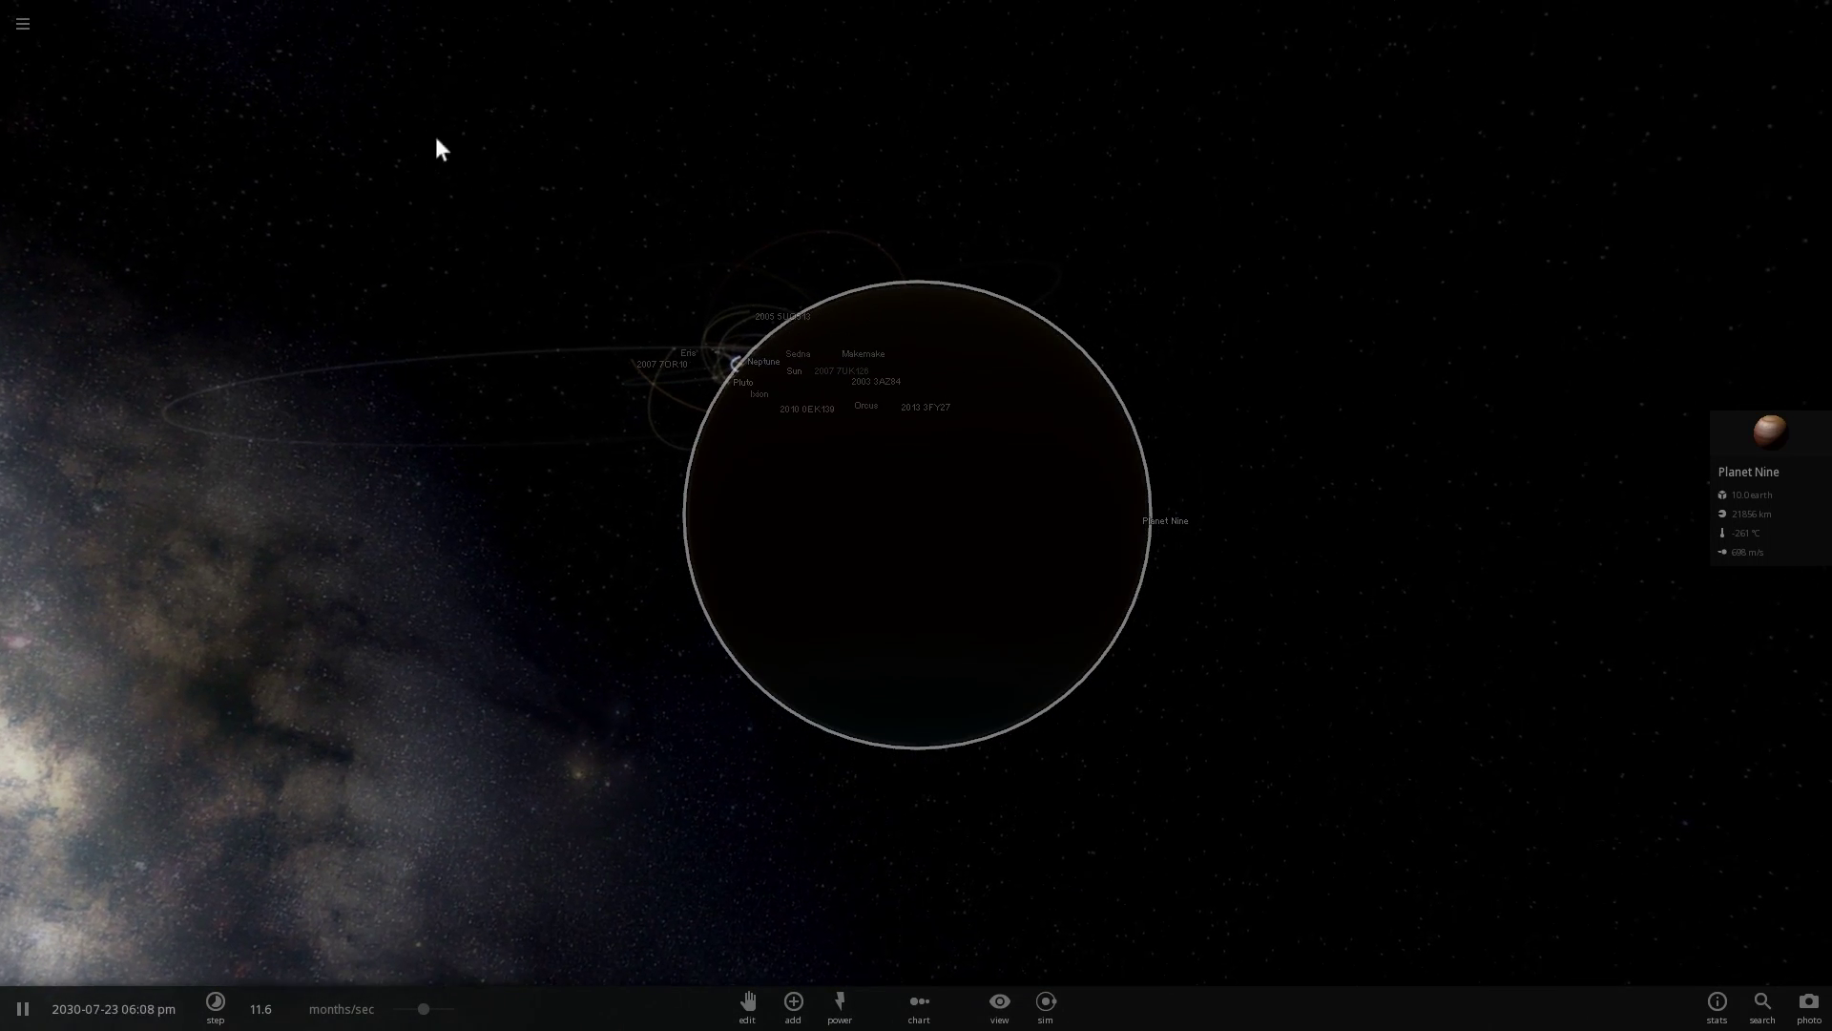
{"action": "left_click", "coordinate": [23, 23]}
{"action": "left_click", "coordinate": [166, 65]}
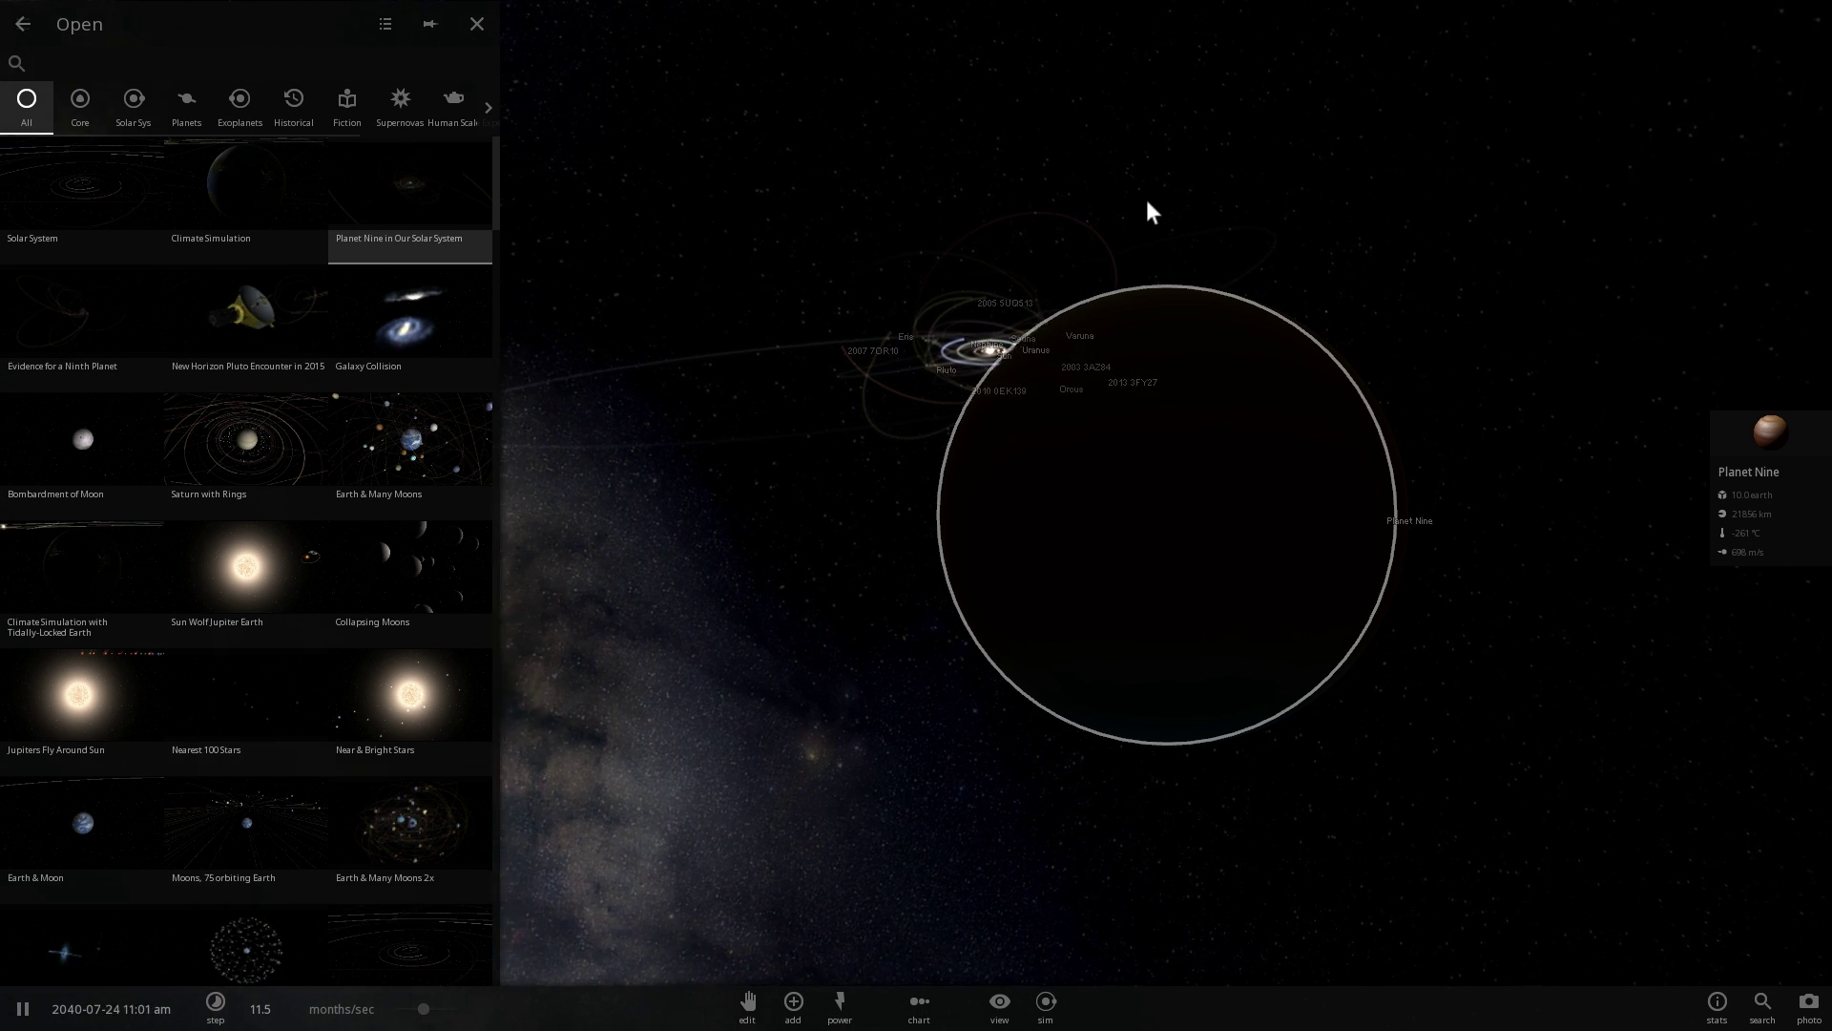
{"action": "scroll", "coordinate": [1145, 200], "scroll_direction": "down", "scroll_amount": 3}
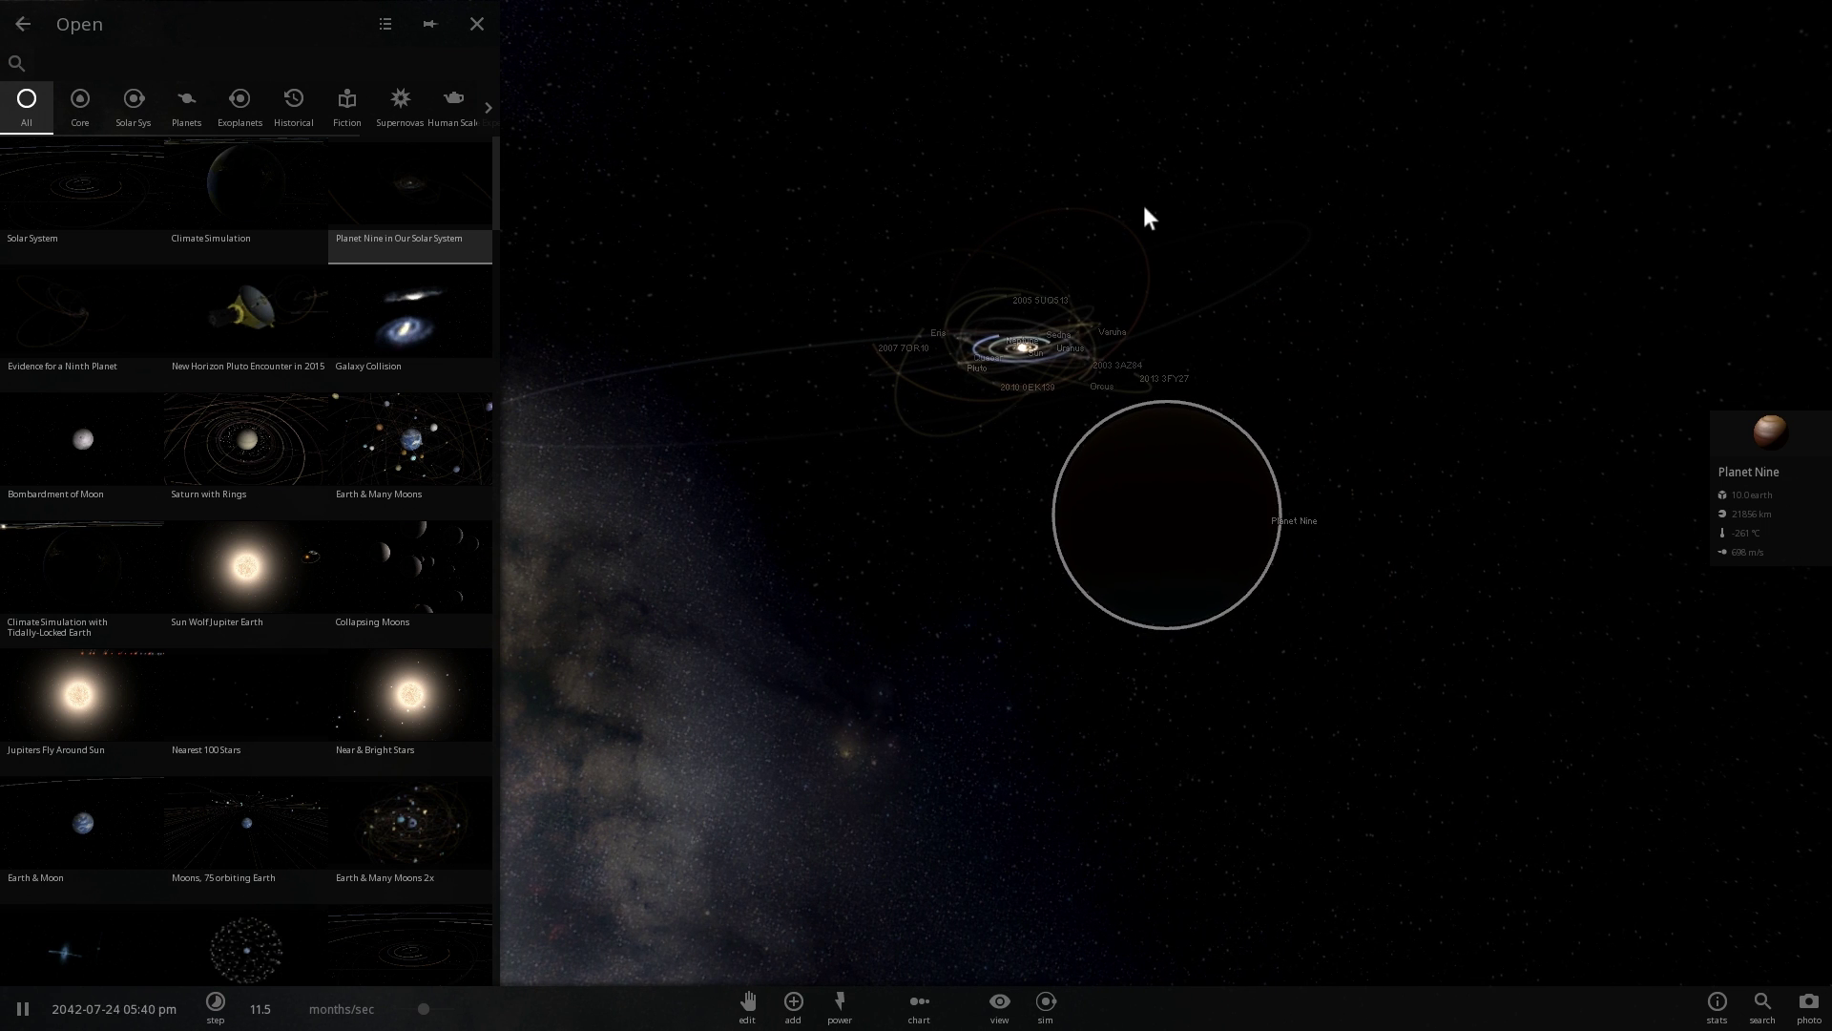
{"action": "left_click_drag", "start_coordinate": [1259, 303], "coordinate": [1333, 528]}
{"action": "scroll", "coordinate": [1292, 471], "scroll_direction": "down", "scroll_amount": 3}
{"action": "scroll", "coordinate": [1317, 523], "scroll_direction": "up", "scroll_amount": 5}
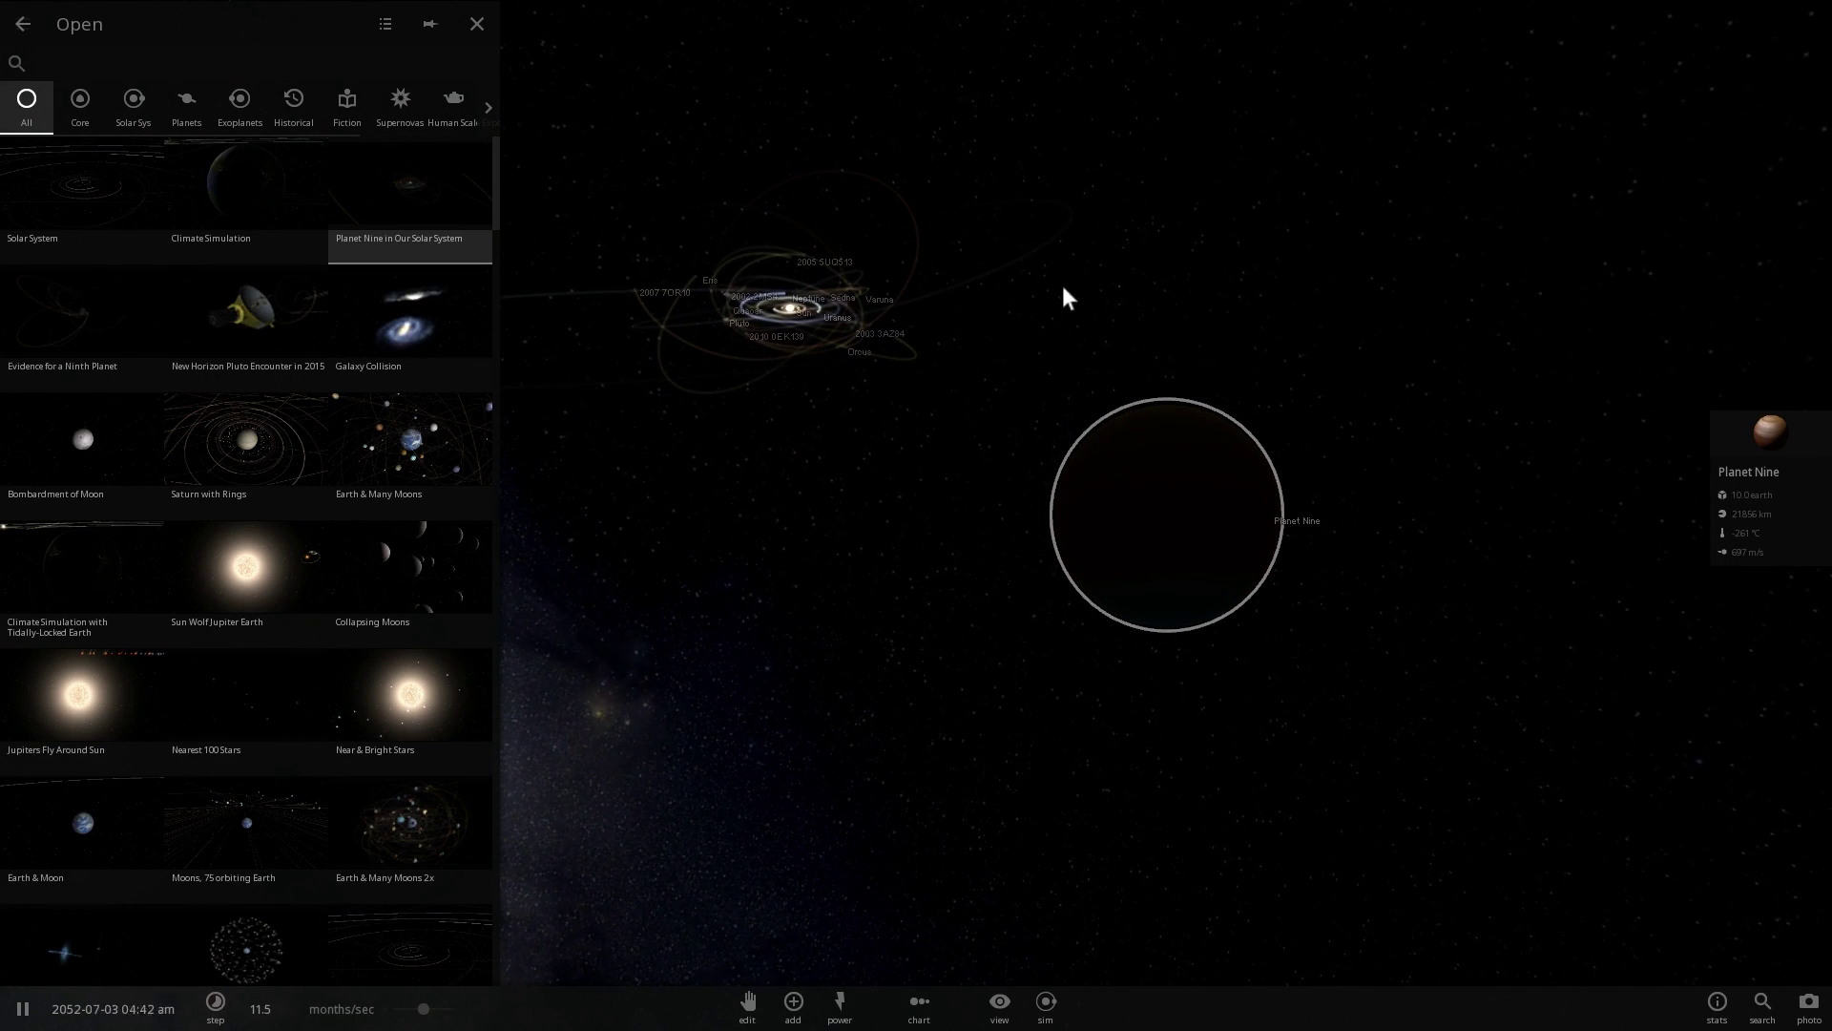
{"action": "scroll", "coordinate": [1068, 324], "scroll_direction": "down", "scroll_amount": 5}
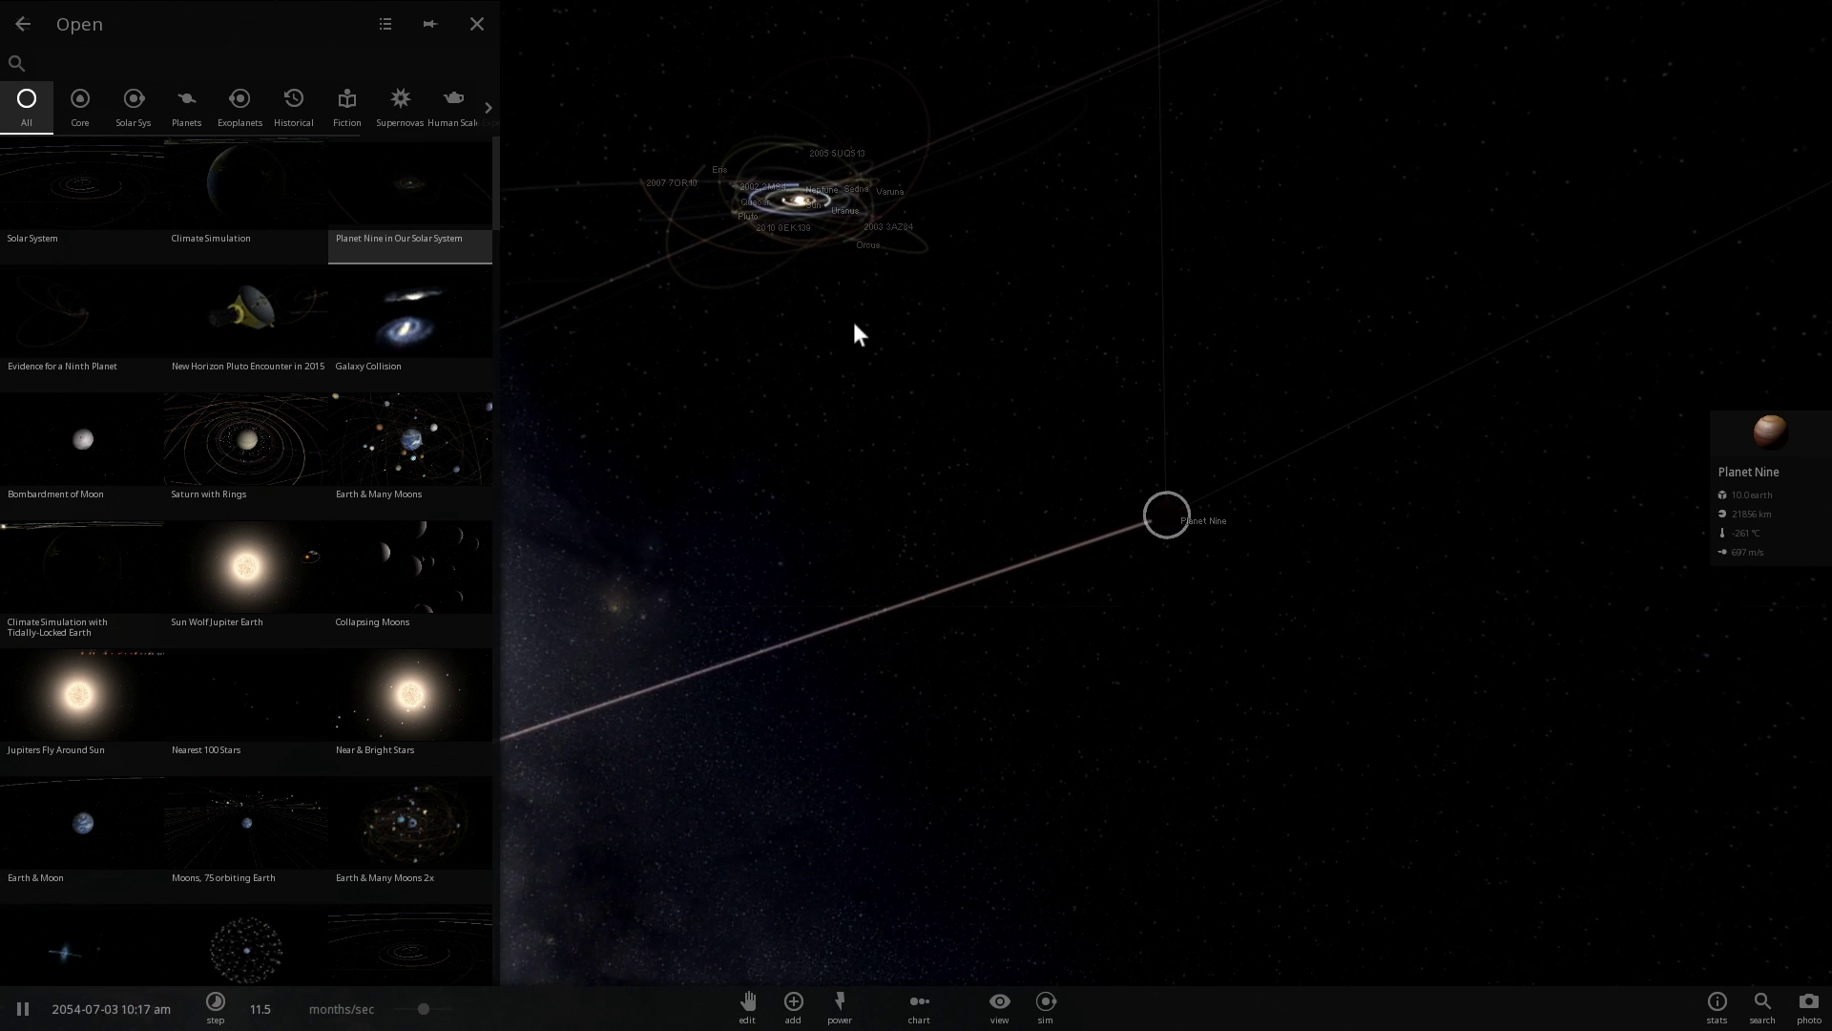
{"action": "left_click_drag", "start_coordinate": [587, 225], "coordinate": [689, 310]}
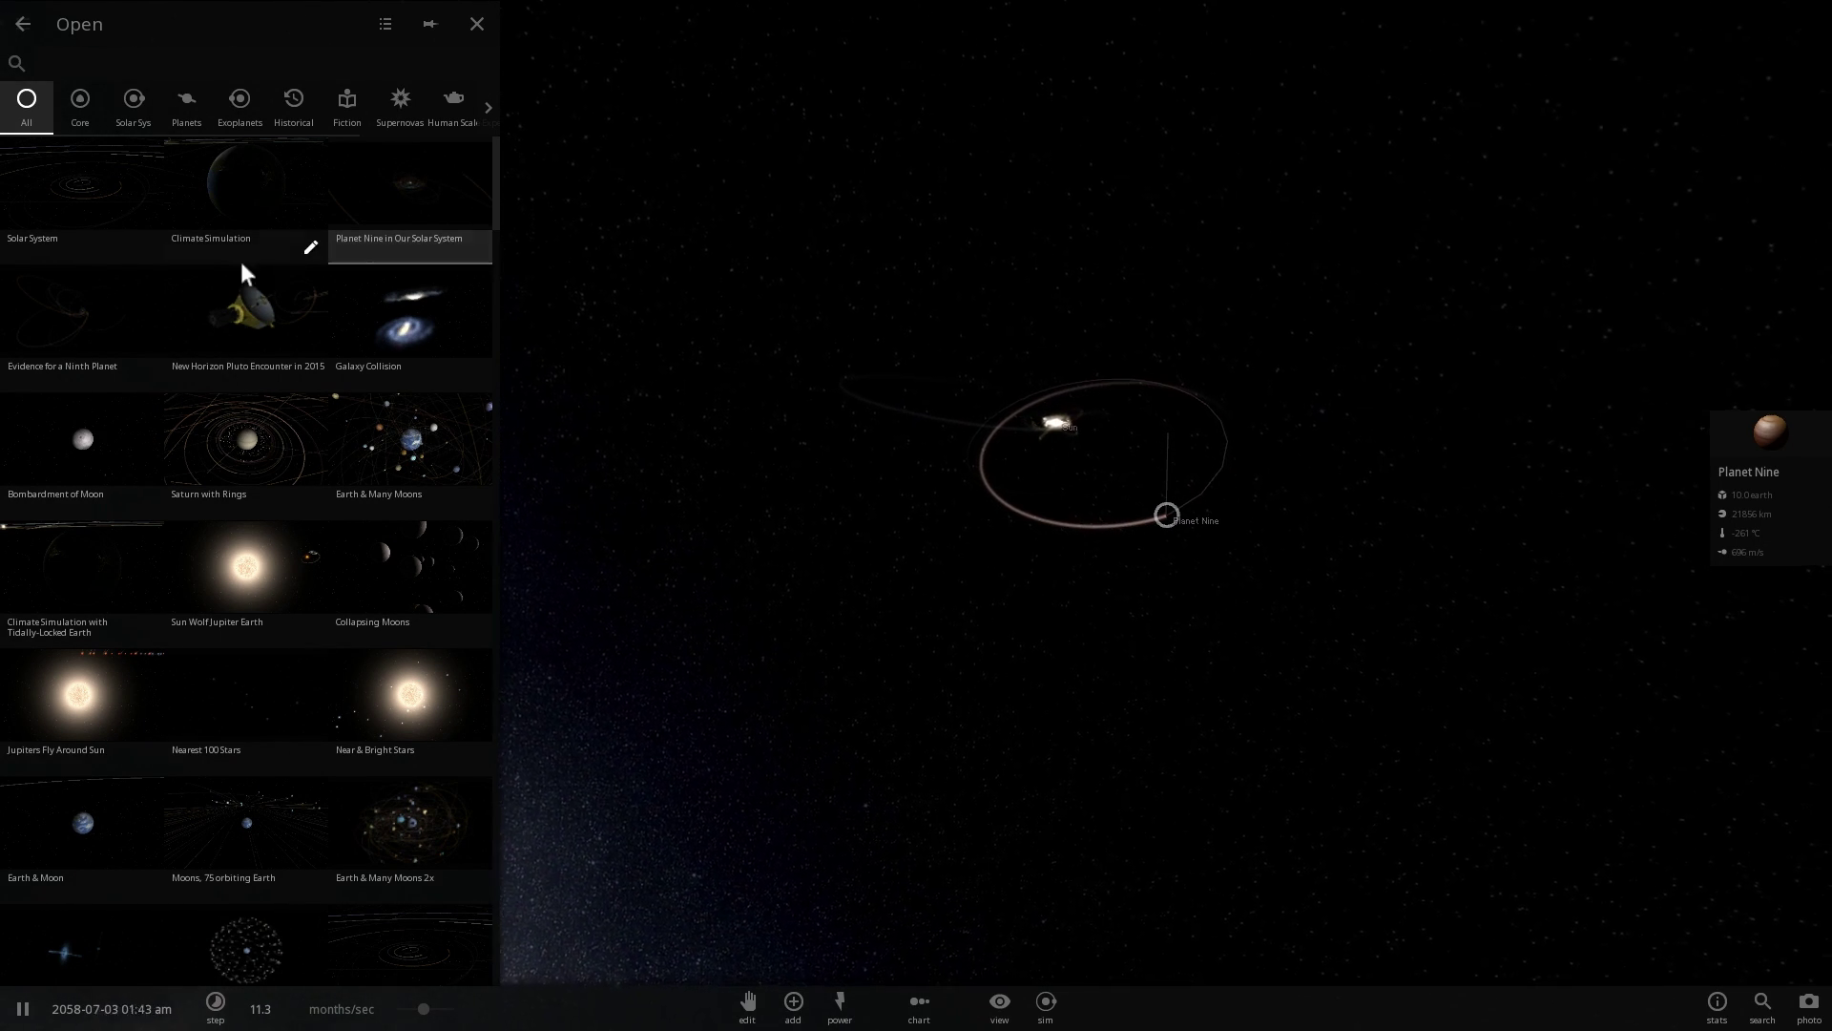
{"action": "left_click", "coordinate": [84, 341]}
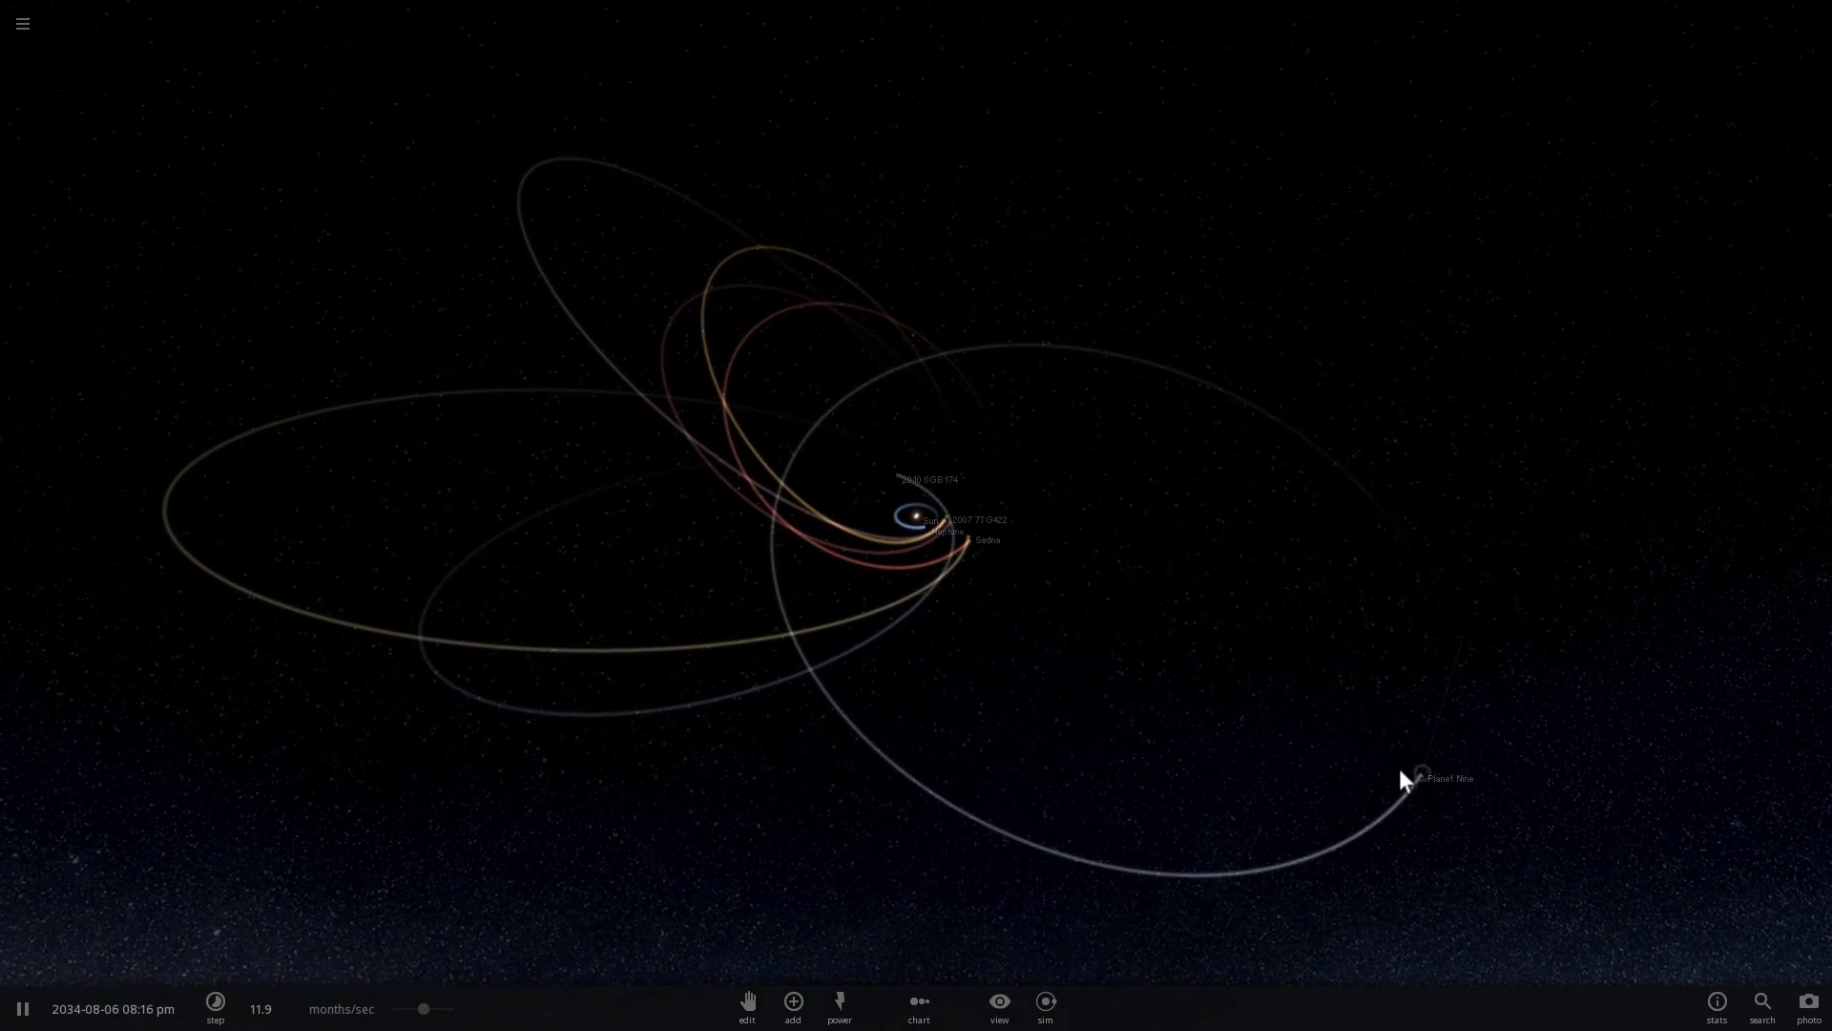
Select and focus on Planet Nine, examining it up close and against its surroundings
{"action": "left_click", "coordinate": [1408, 776]}
{"action": "left_click_drag", "start_coordinate": [1360, 749], "coordinate": [992, 535]}
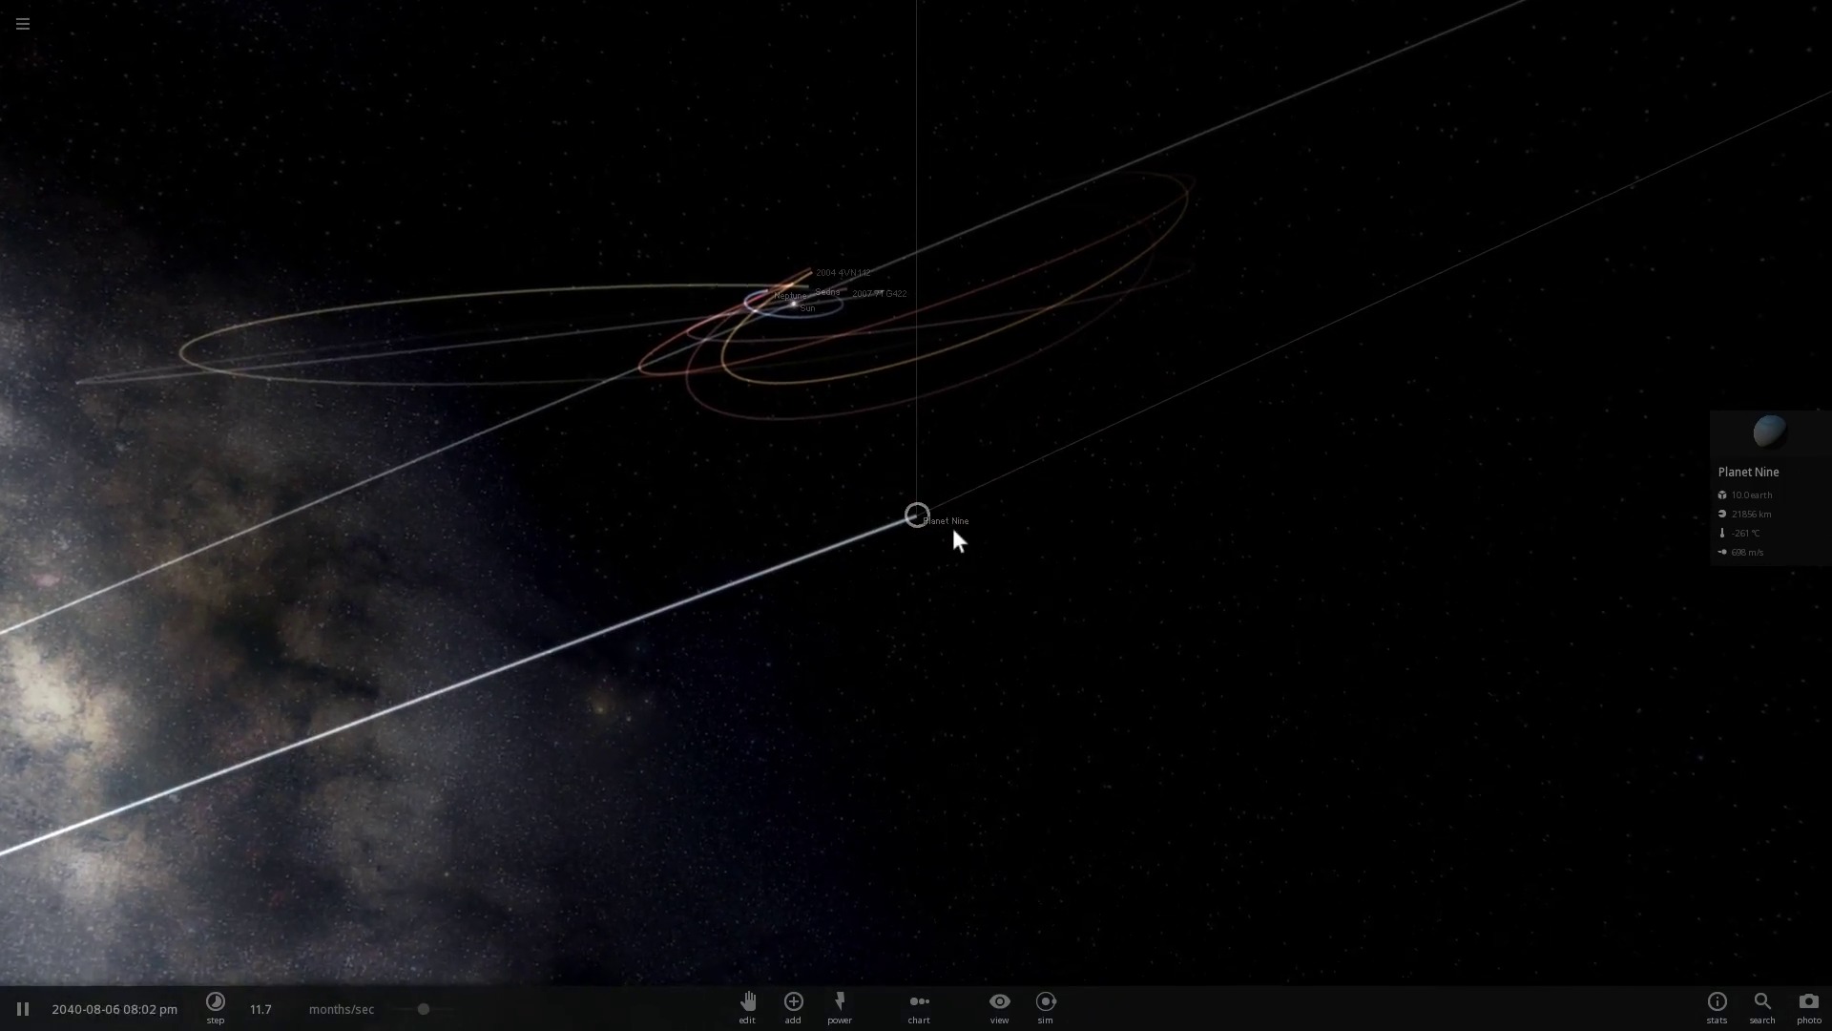
{"action": "scroll", "coordinate": [924, 530], "scroll_direction": "up", "scroll_amount": 5}
{"action": "left_click_drag", "start_coordinate": [857, 542], "coordinate": [1059, 741]}
{"action": "scroll", "coordinate": [1050, 734], "scroll_direction": "down", "scroll_amount": 1}
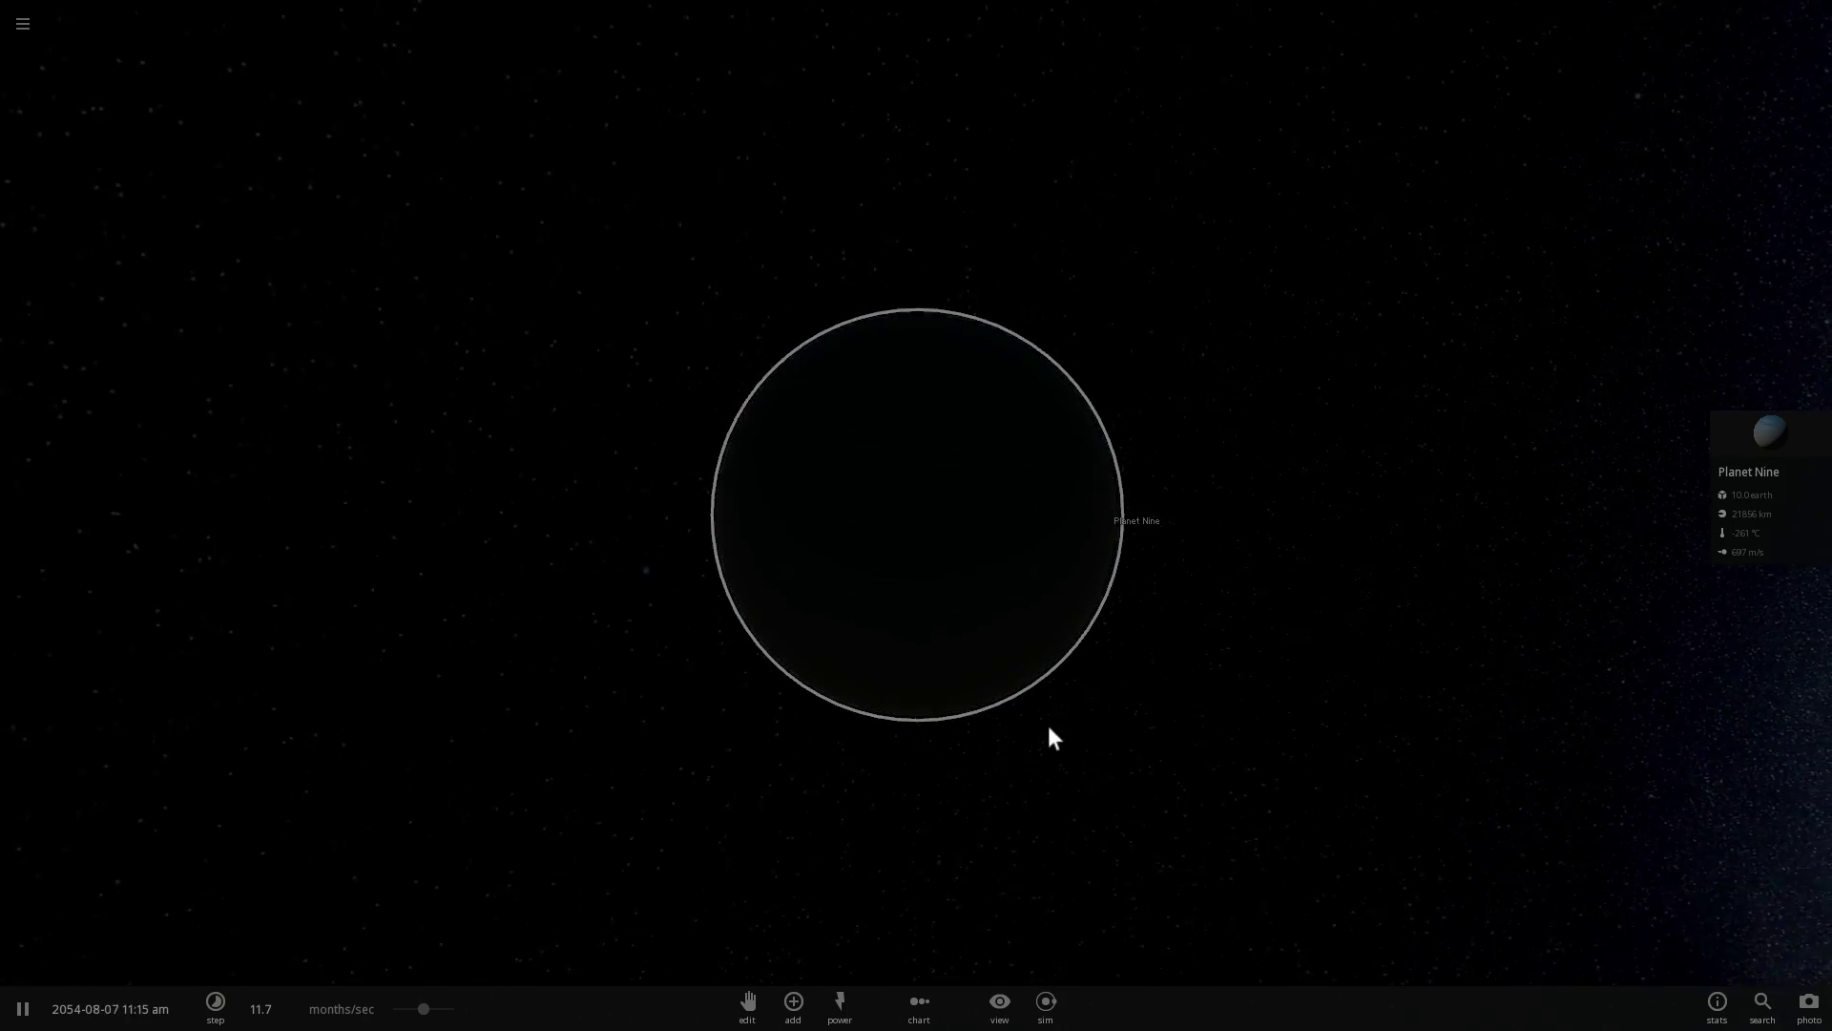
{"action": "scroll", "coordinate": [1049, 728], "scroll_direction": "down", "scroll_amount": 4}
{"action": "left_click_drag", "start_coordinate": [952, 589], "coordinate": [1066, 598]}
{"action": "scroll", "coordinate": [884, 576], "scroll_direction": "down", "scroll_amount": 2}
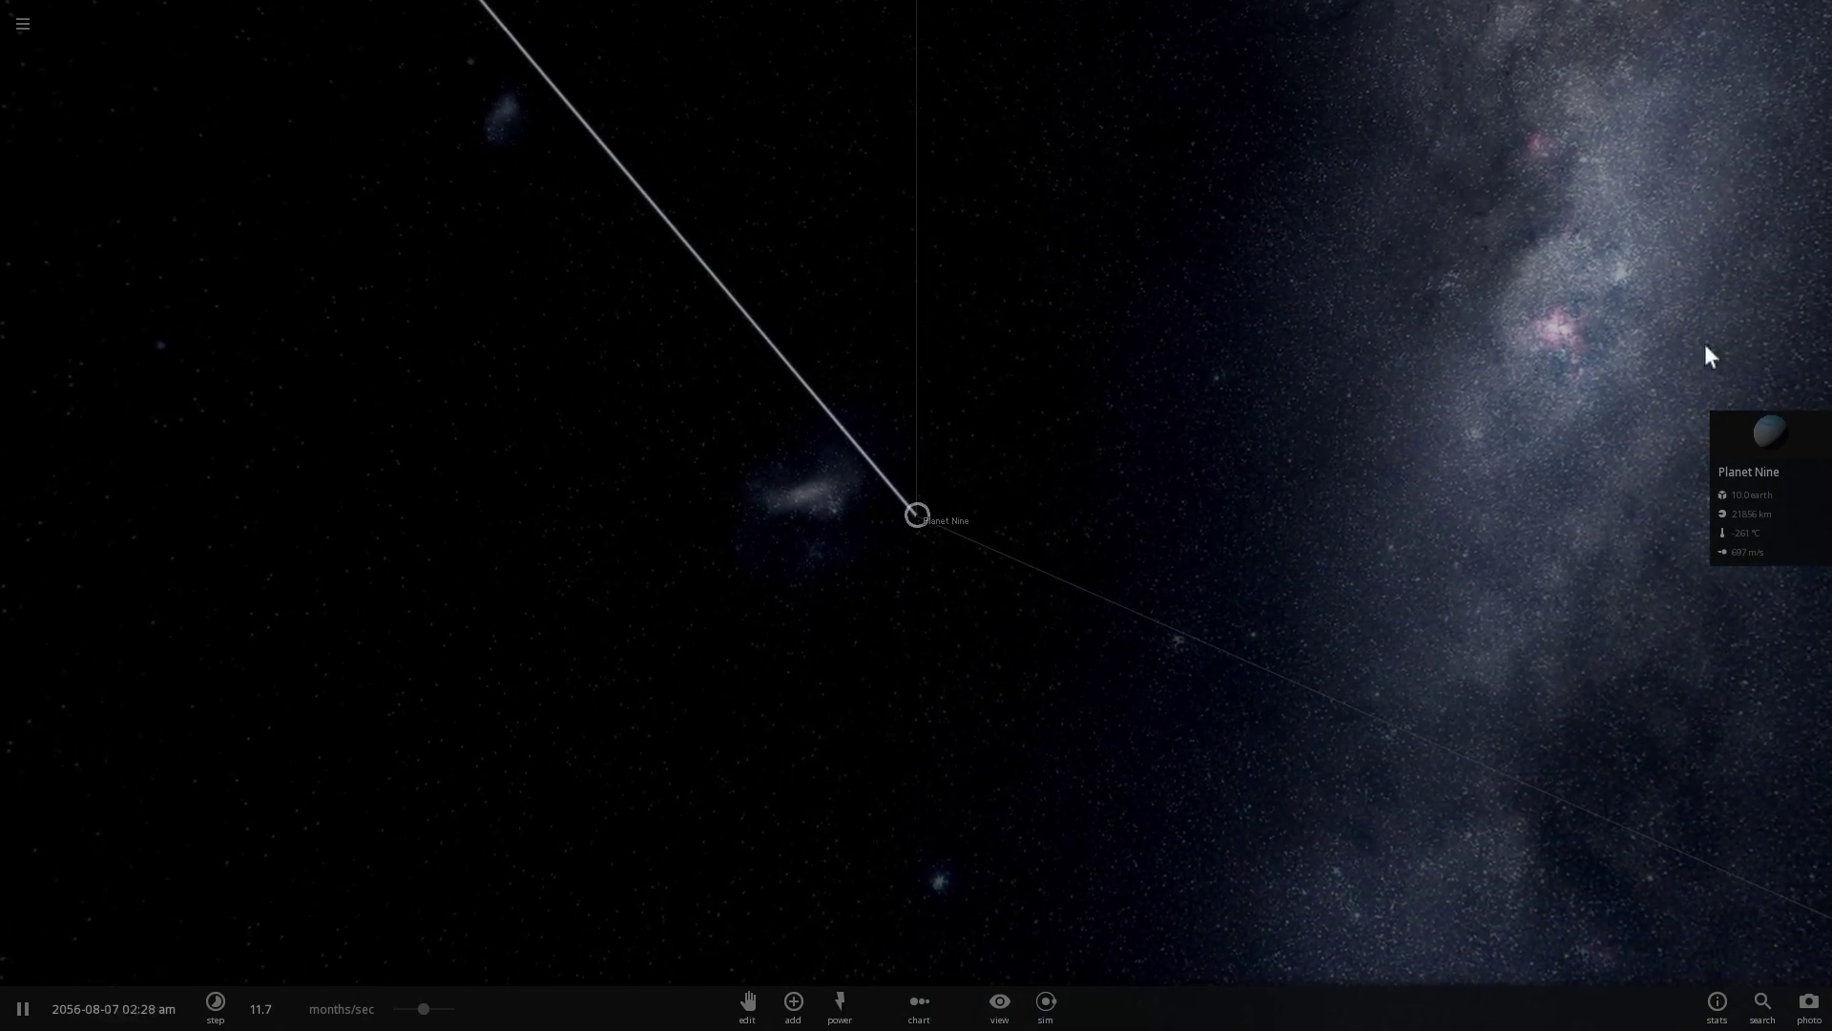
Check Planet Nine's temperature properties, then select the planet again to view its orbit
{"action": "left_click", "coordinate": [1773, 468]}
{"action": "left_click", "coordinate": [1619, 279]}
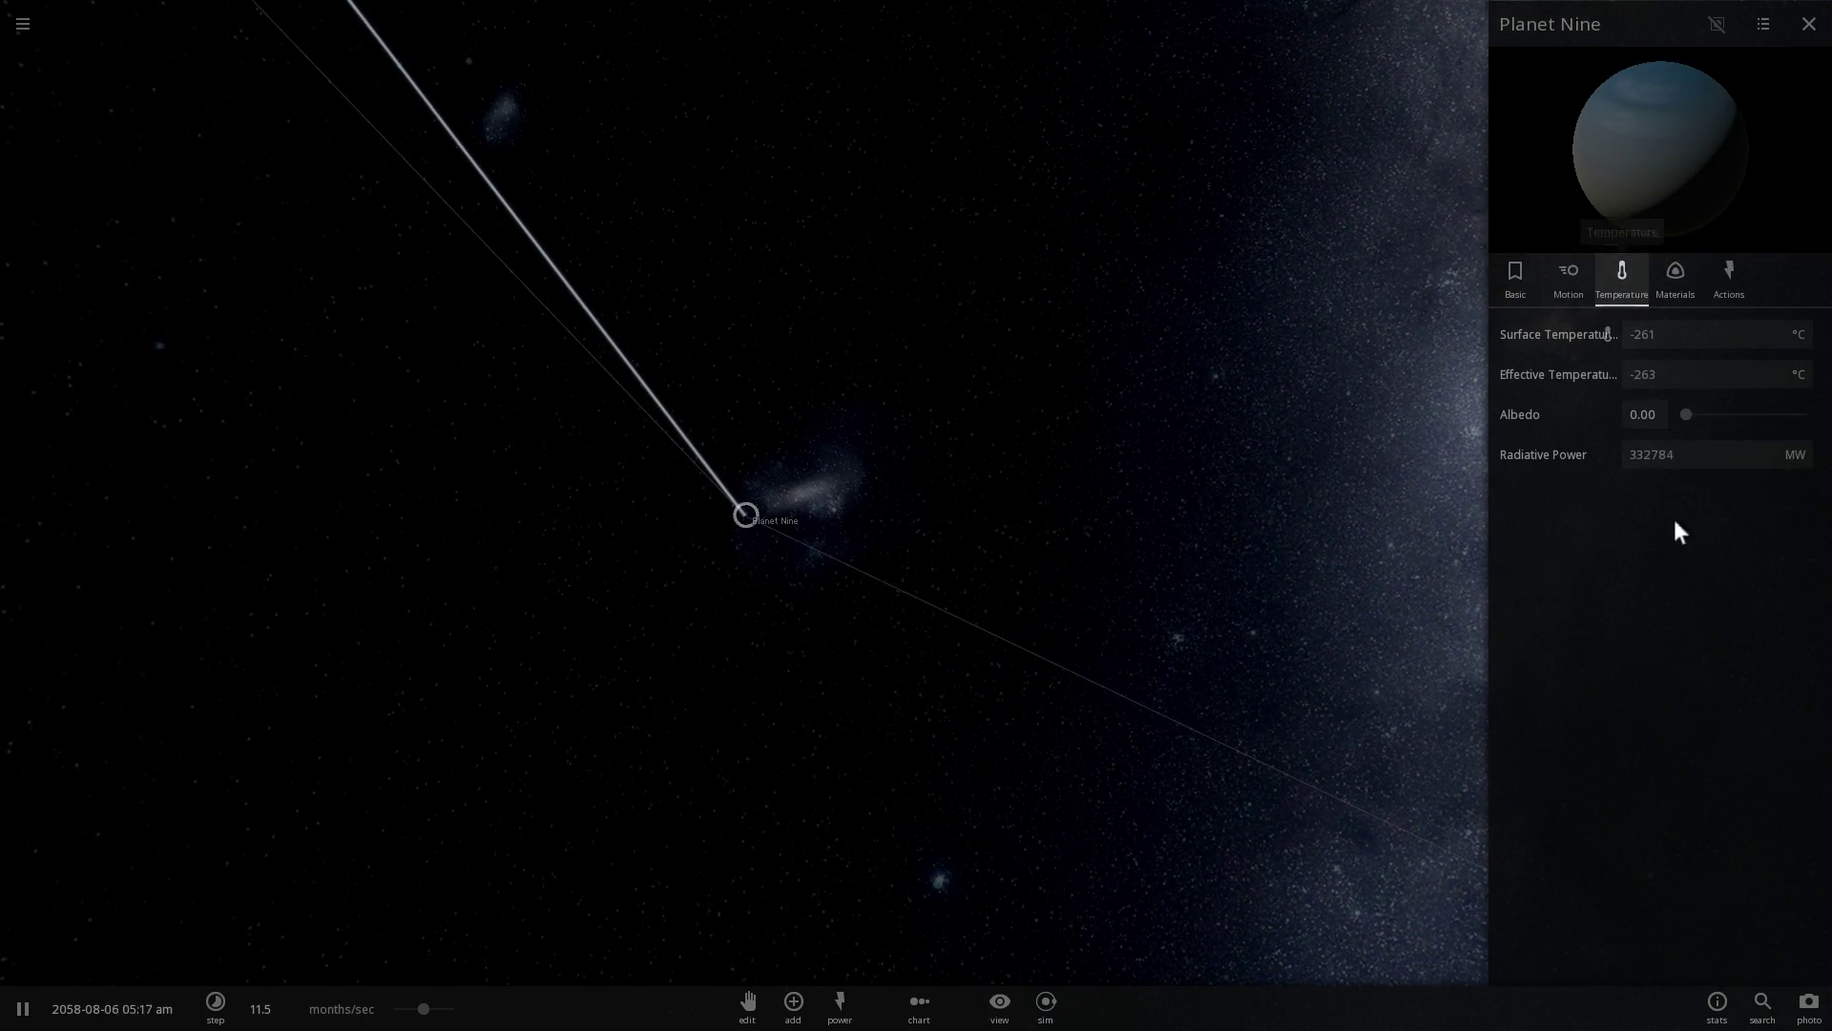
{"action": "left_click", "coordinate": [1227, 438]}
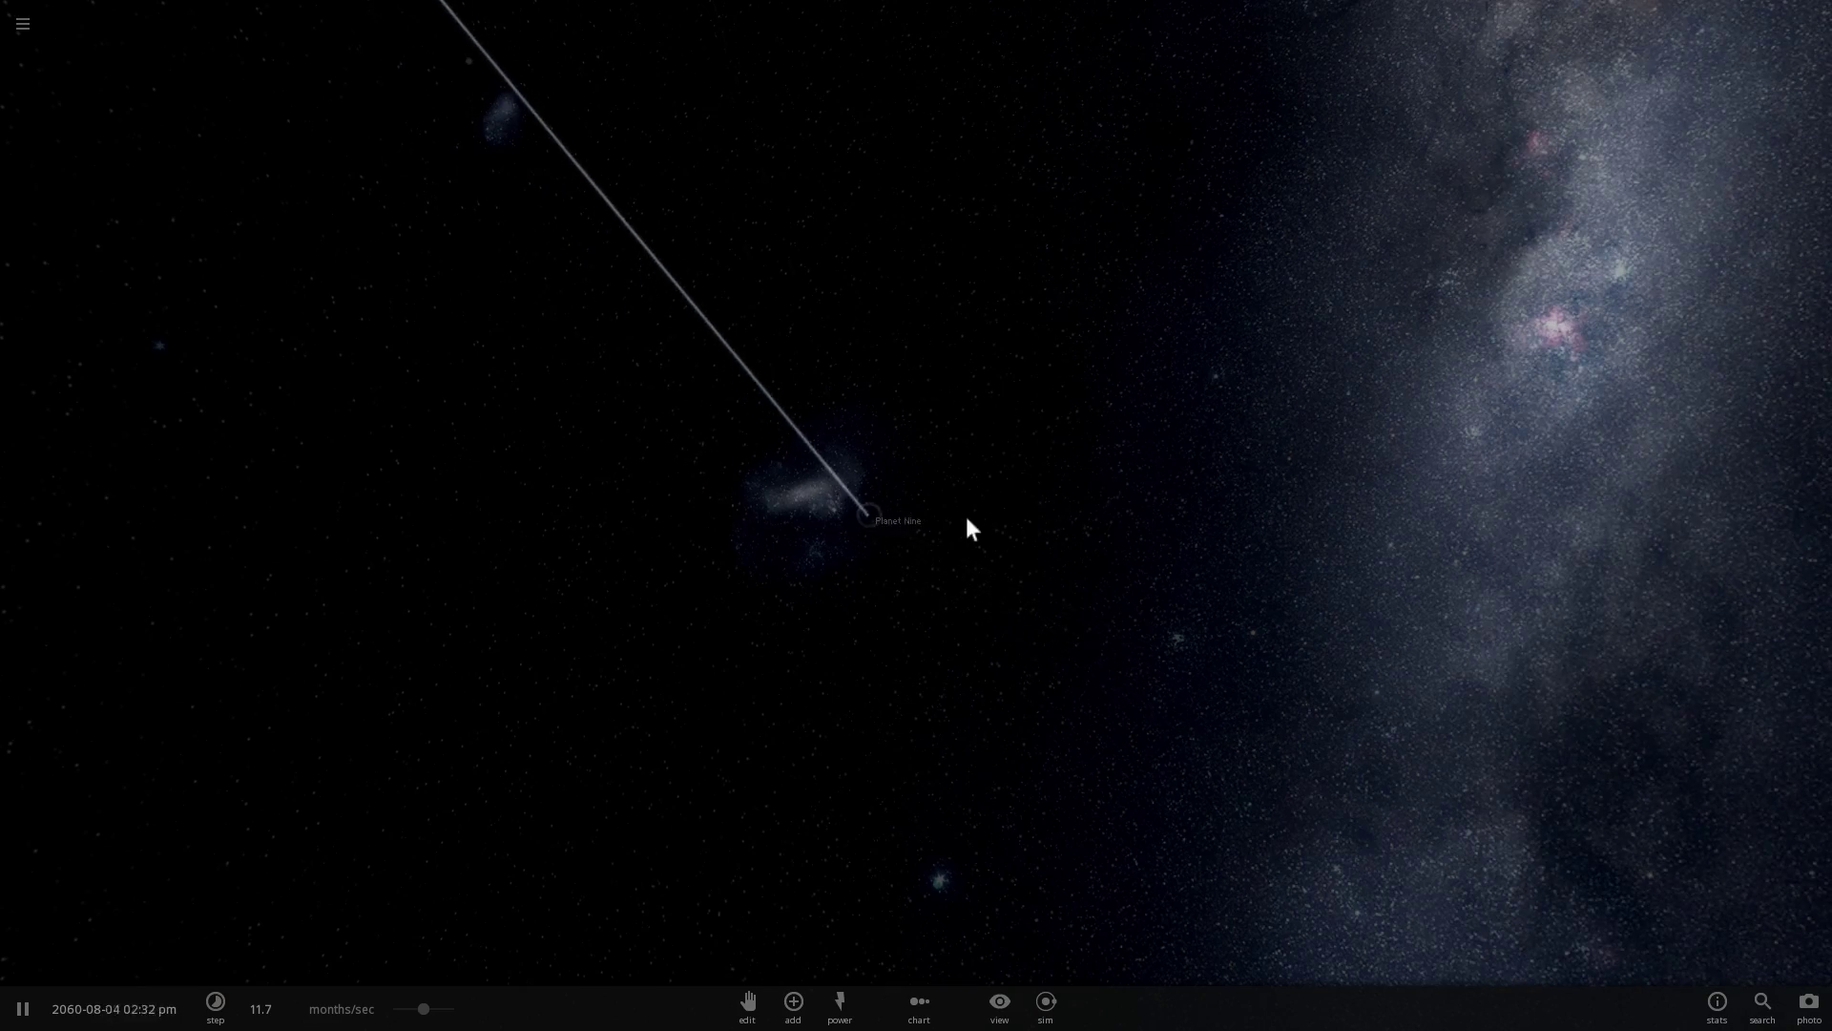
{"action": "left_click", "coordinate": [919, 517]}
{"action": "left_click_drag", "start_coordinate": [1326, 409], "coordinate": [750, 615]}
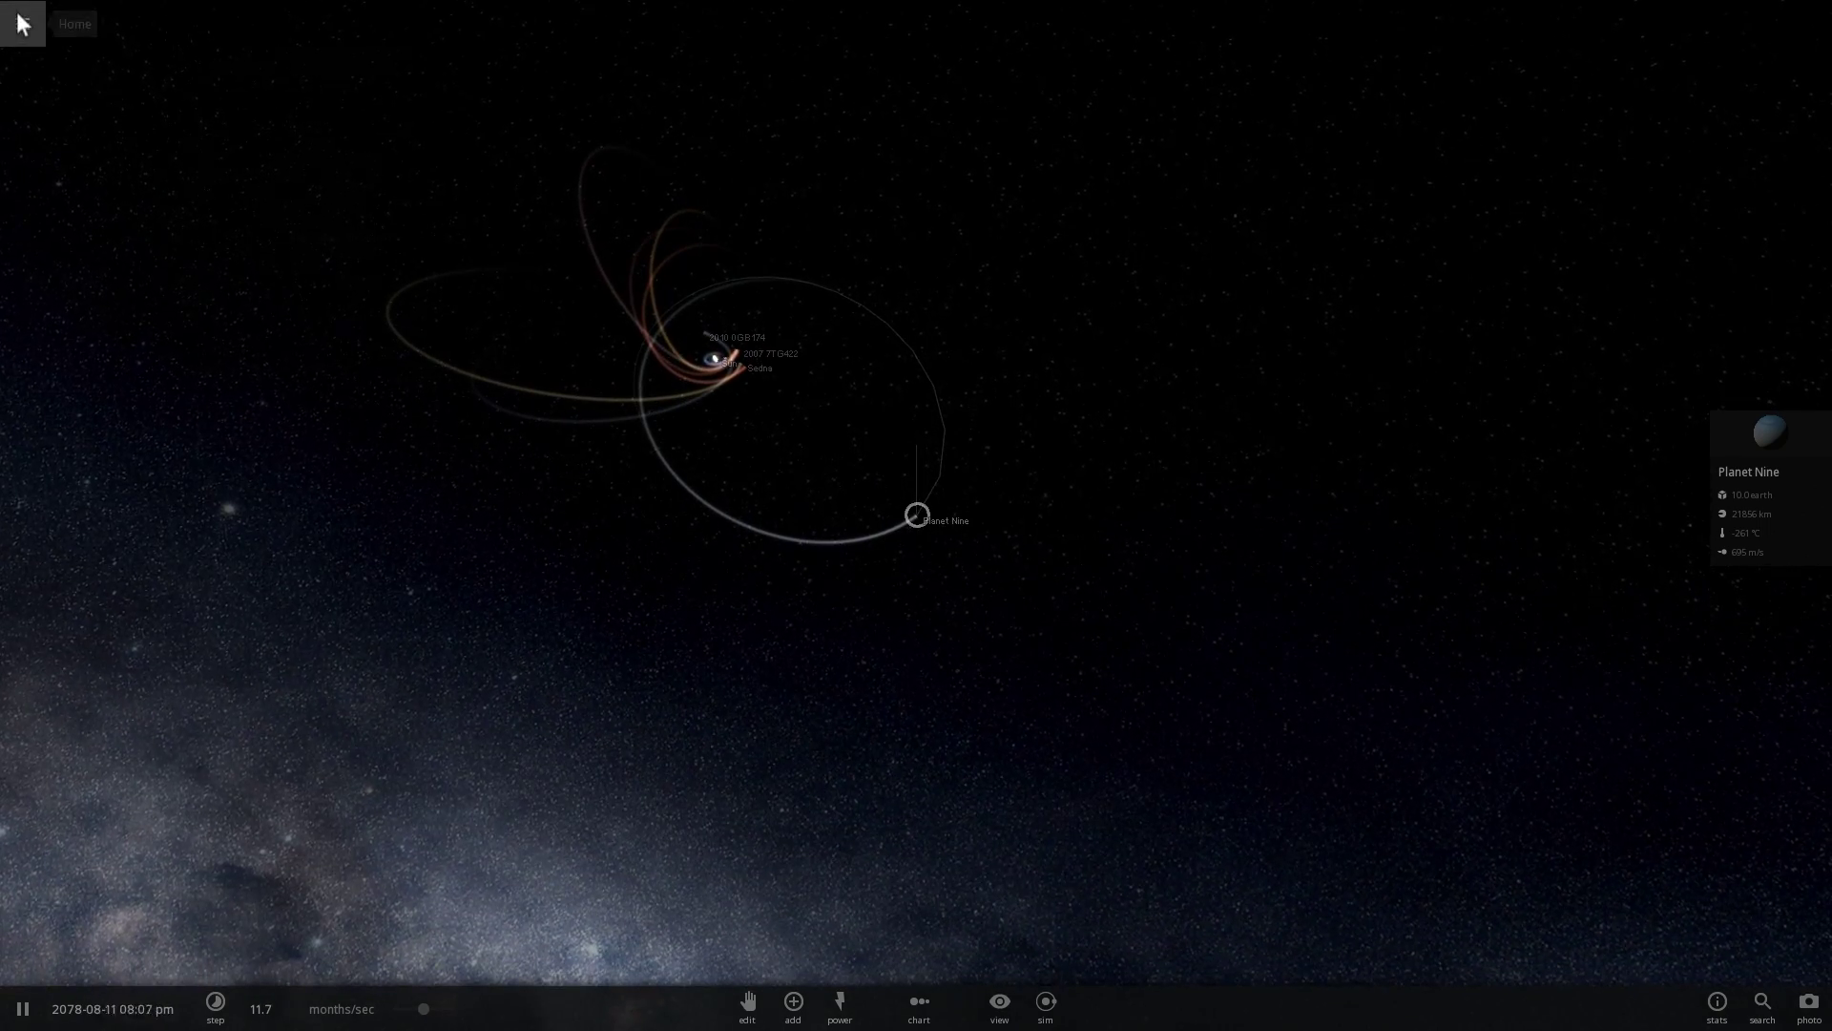
Open the "Planet Nine in Our Solar System" simulation
{"action": "left_click", "coordinate": [23, 24]}
{"action": "left_click", "coordinate": [369, 198]}
{"action": "left_click_drag", "start_coordinate": [843, 507], "coordinate": [839, 626]}
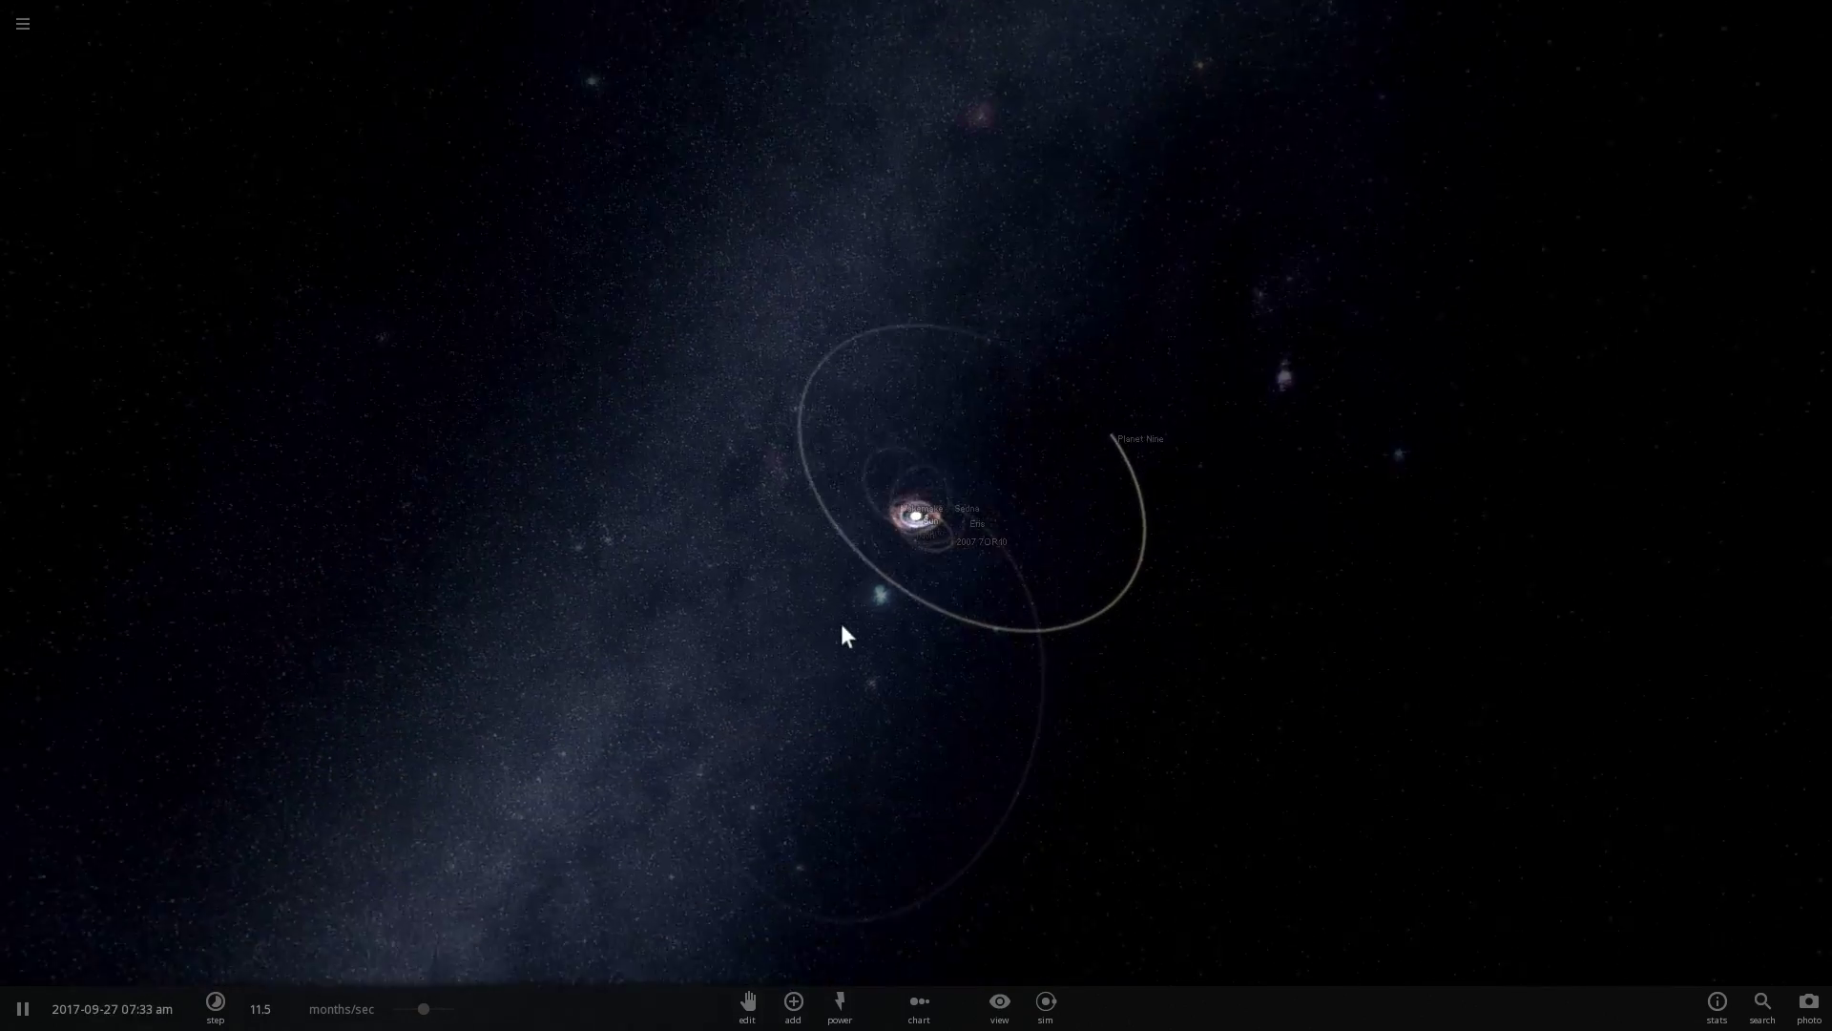
Select the Sun and bring the inner planets' orbits into close view
{"action": "left_click_drag", "start_coordinate": [1151, 492], "coordinate": [919, 522]}
{"action": "left_click", "coordinate": [914, 512]}
{"action": "scroll", "coordinate": [924, 520], "scroll_direction": "up", "scroll_amount": 7}
{"action": "scroll", "coordinate": [924, 525], "scroll_direction": "up", "scroll_amount": 10}
{"action": "scroll", "coordinate": [929, 555], "scroll_direction": "up", "scroll_amount": 7}
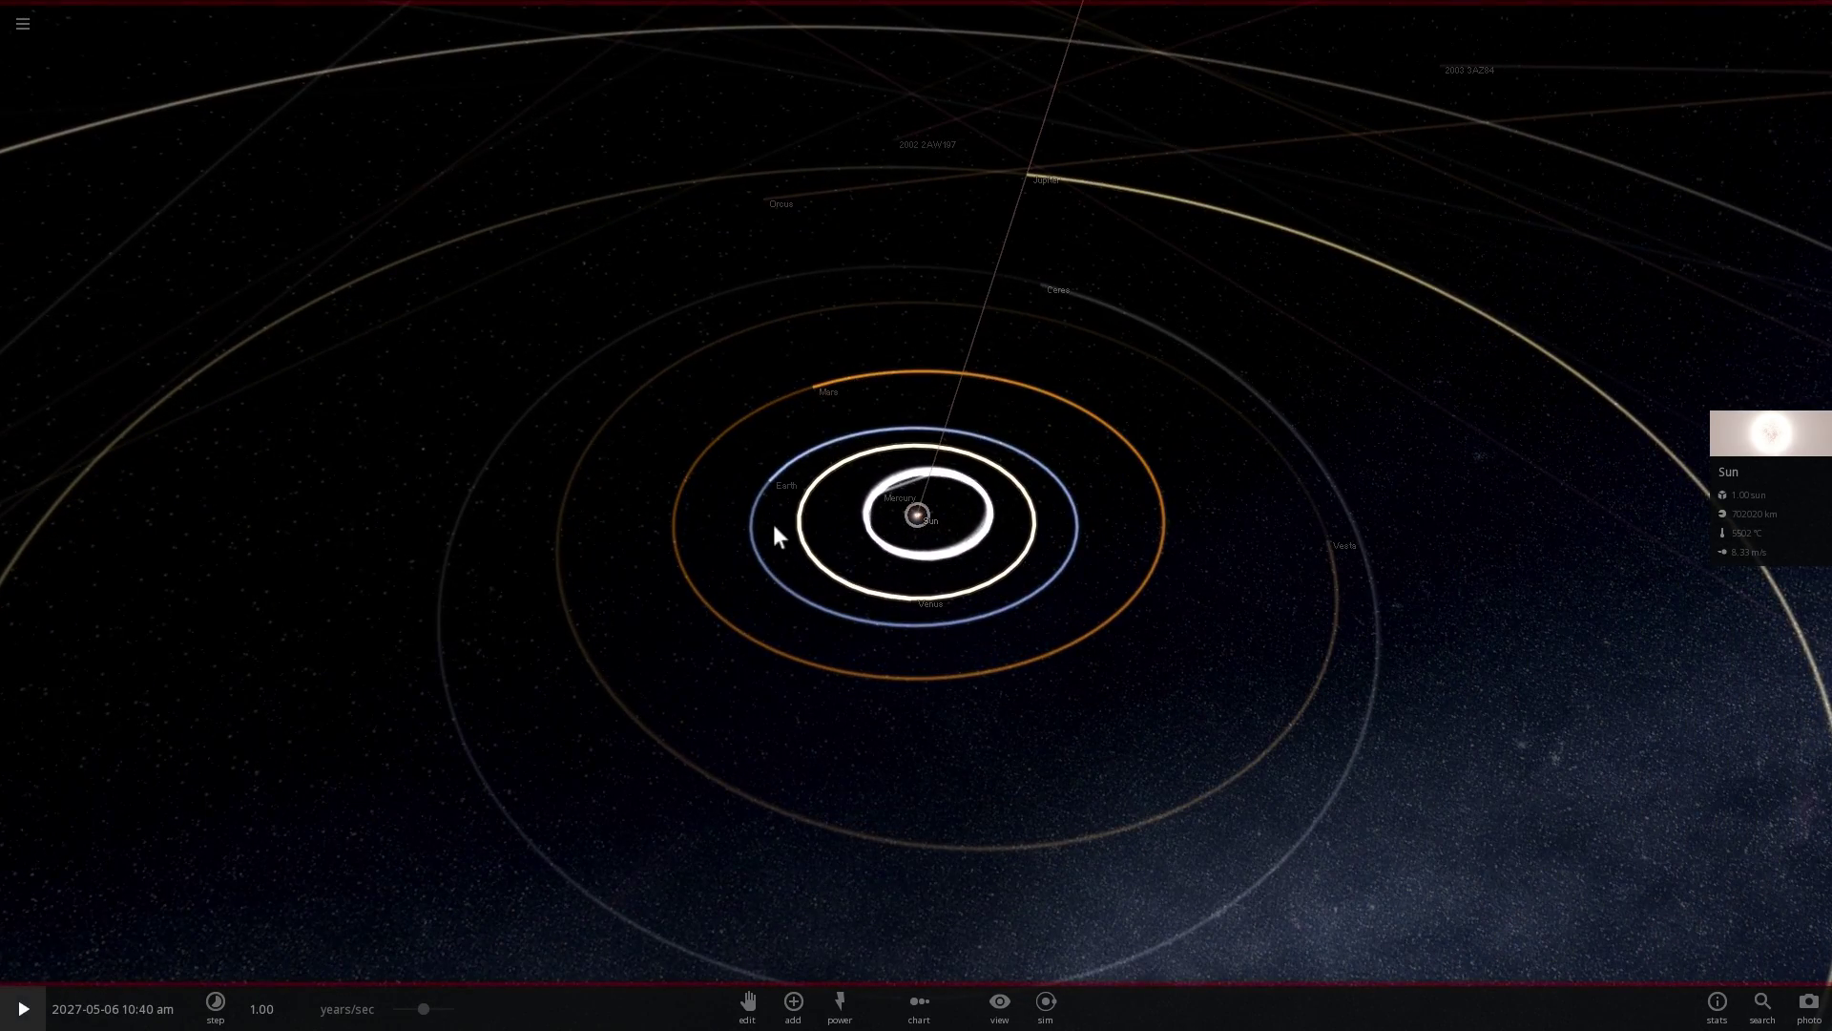
Select Earth, resume the simulation, and compare Earth's orbit with the extent of Planet Nine's orbit
{"action": "left_click", "coordinate": [766, 488]}
{"action": "key", "text": "space"}
{"action": "scroll", "coordinate": [840, 601], "scroll_direction": "down", "scroll_amount": 3}
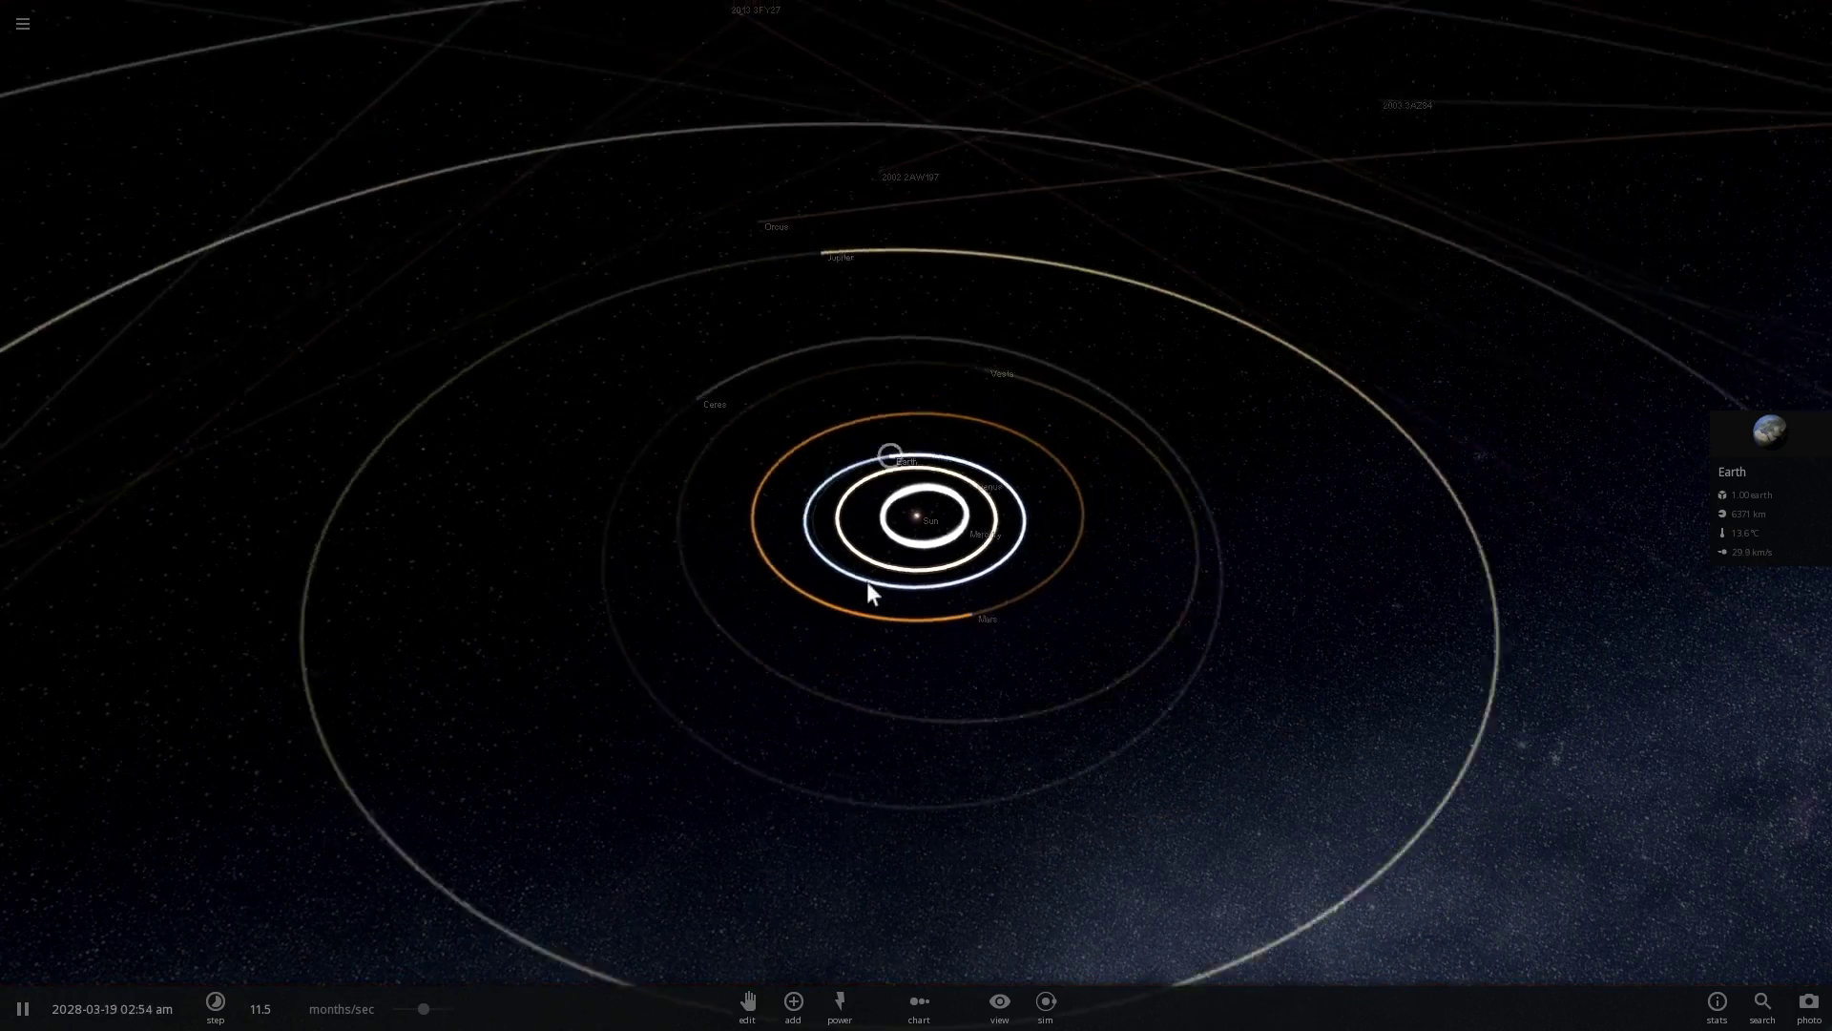
{"action": "scroll", "coordinate": [870, 587], "scroll_direction": "down", "scroll_amount": 6}
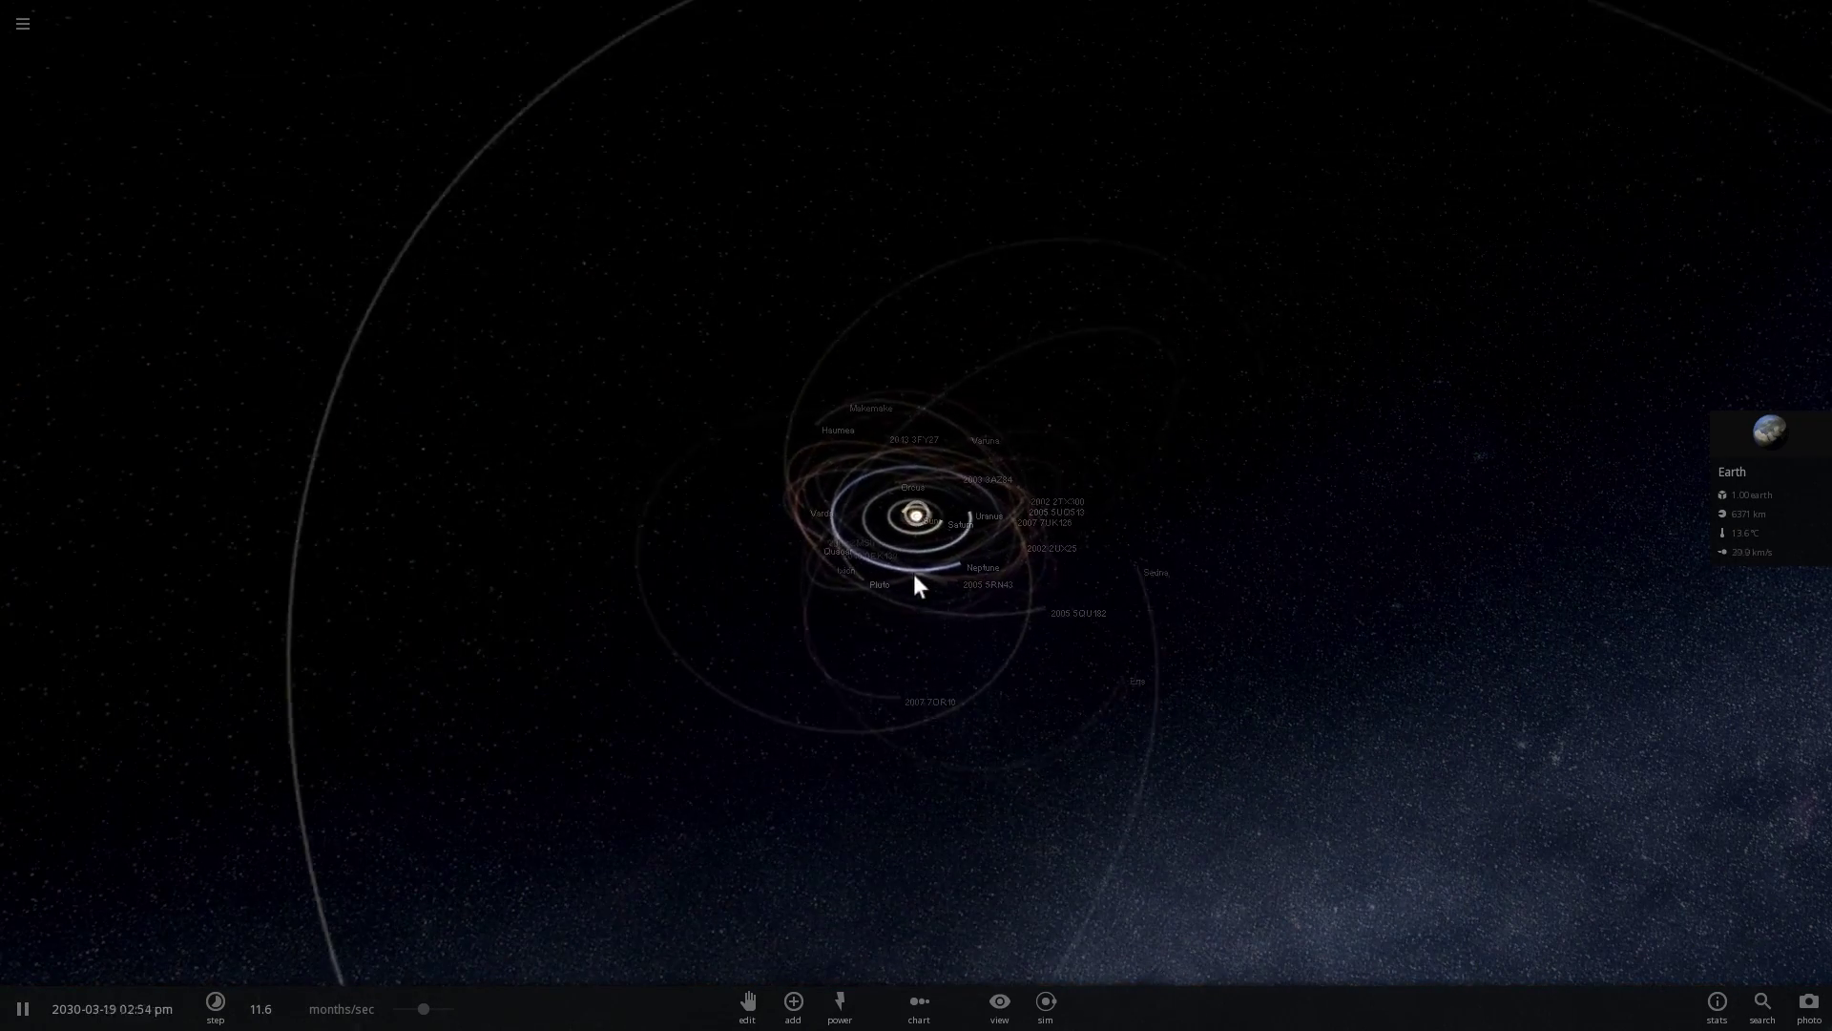
{"action": "scroll", "coordinate": [913, 575], "scroll_direction": "down", "scroll_amount": 8}
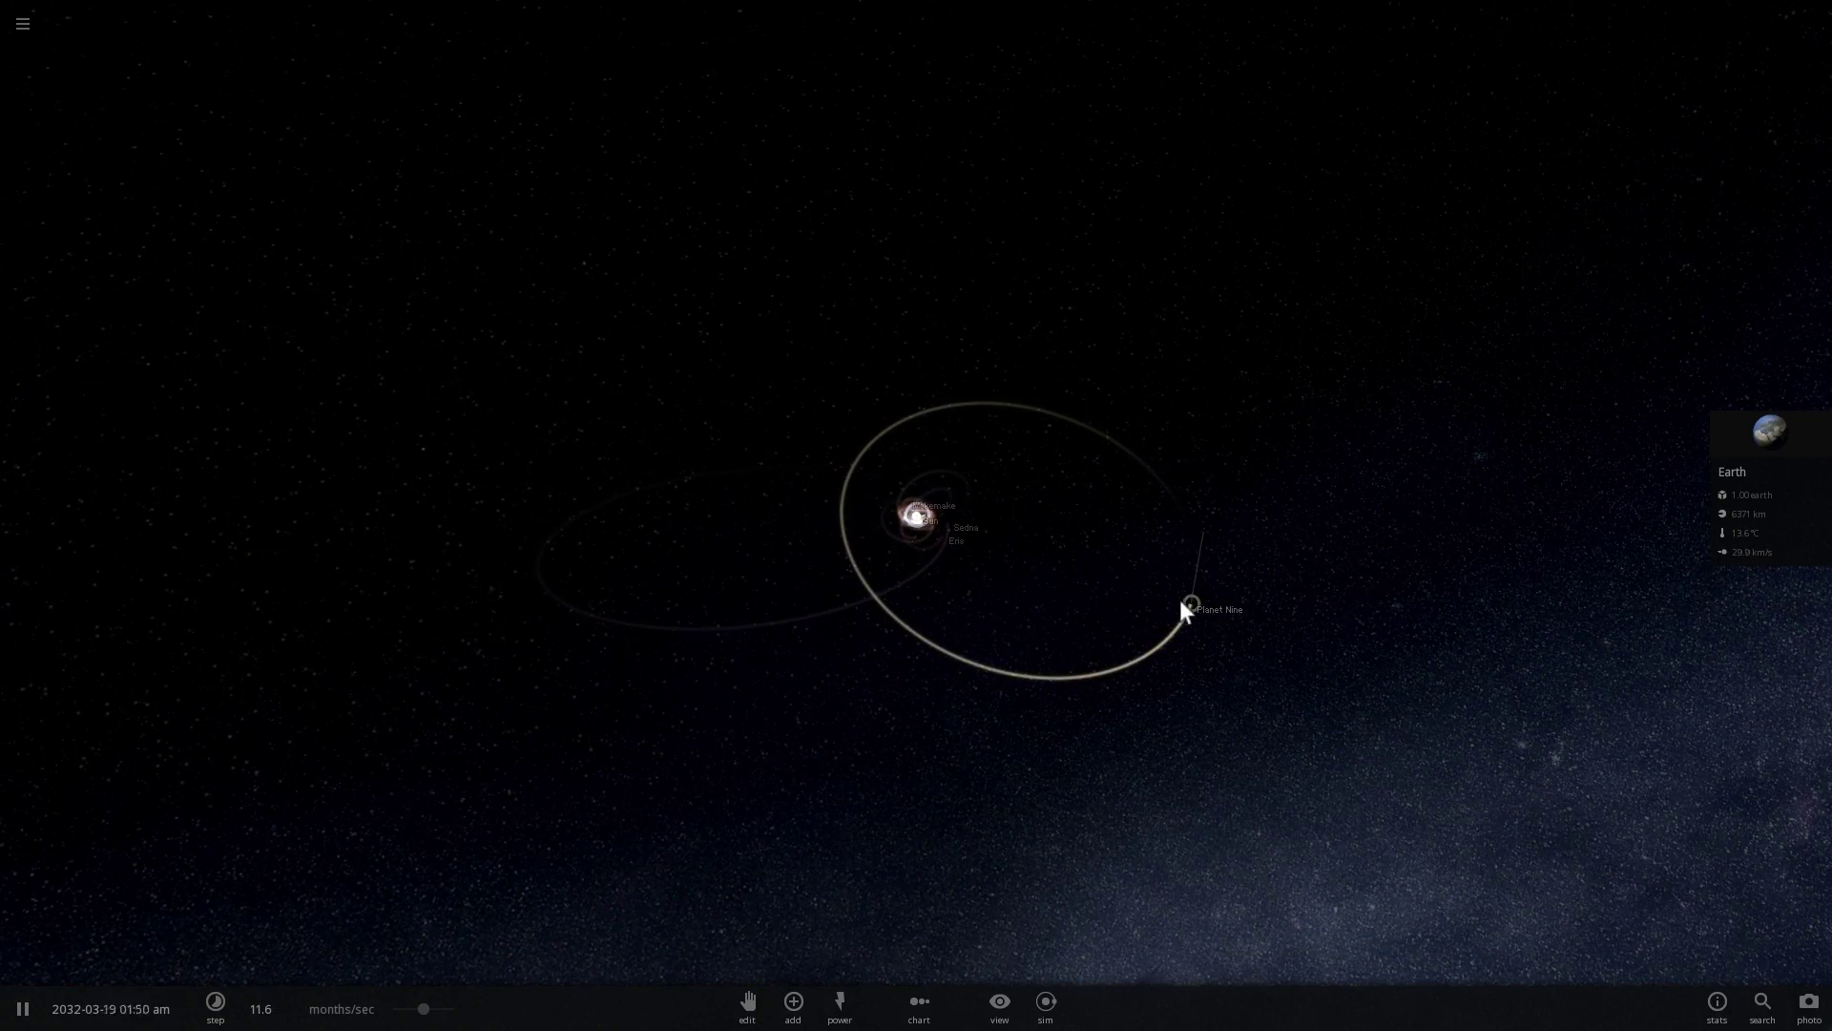
Select Planet Nine and review its orbital elements, including semi-major axis and orbital period, in its motion properties
{"action": "left_click", "coordinate": [1184, 603]}
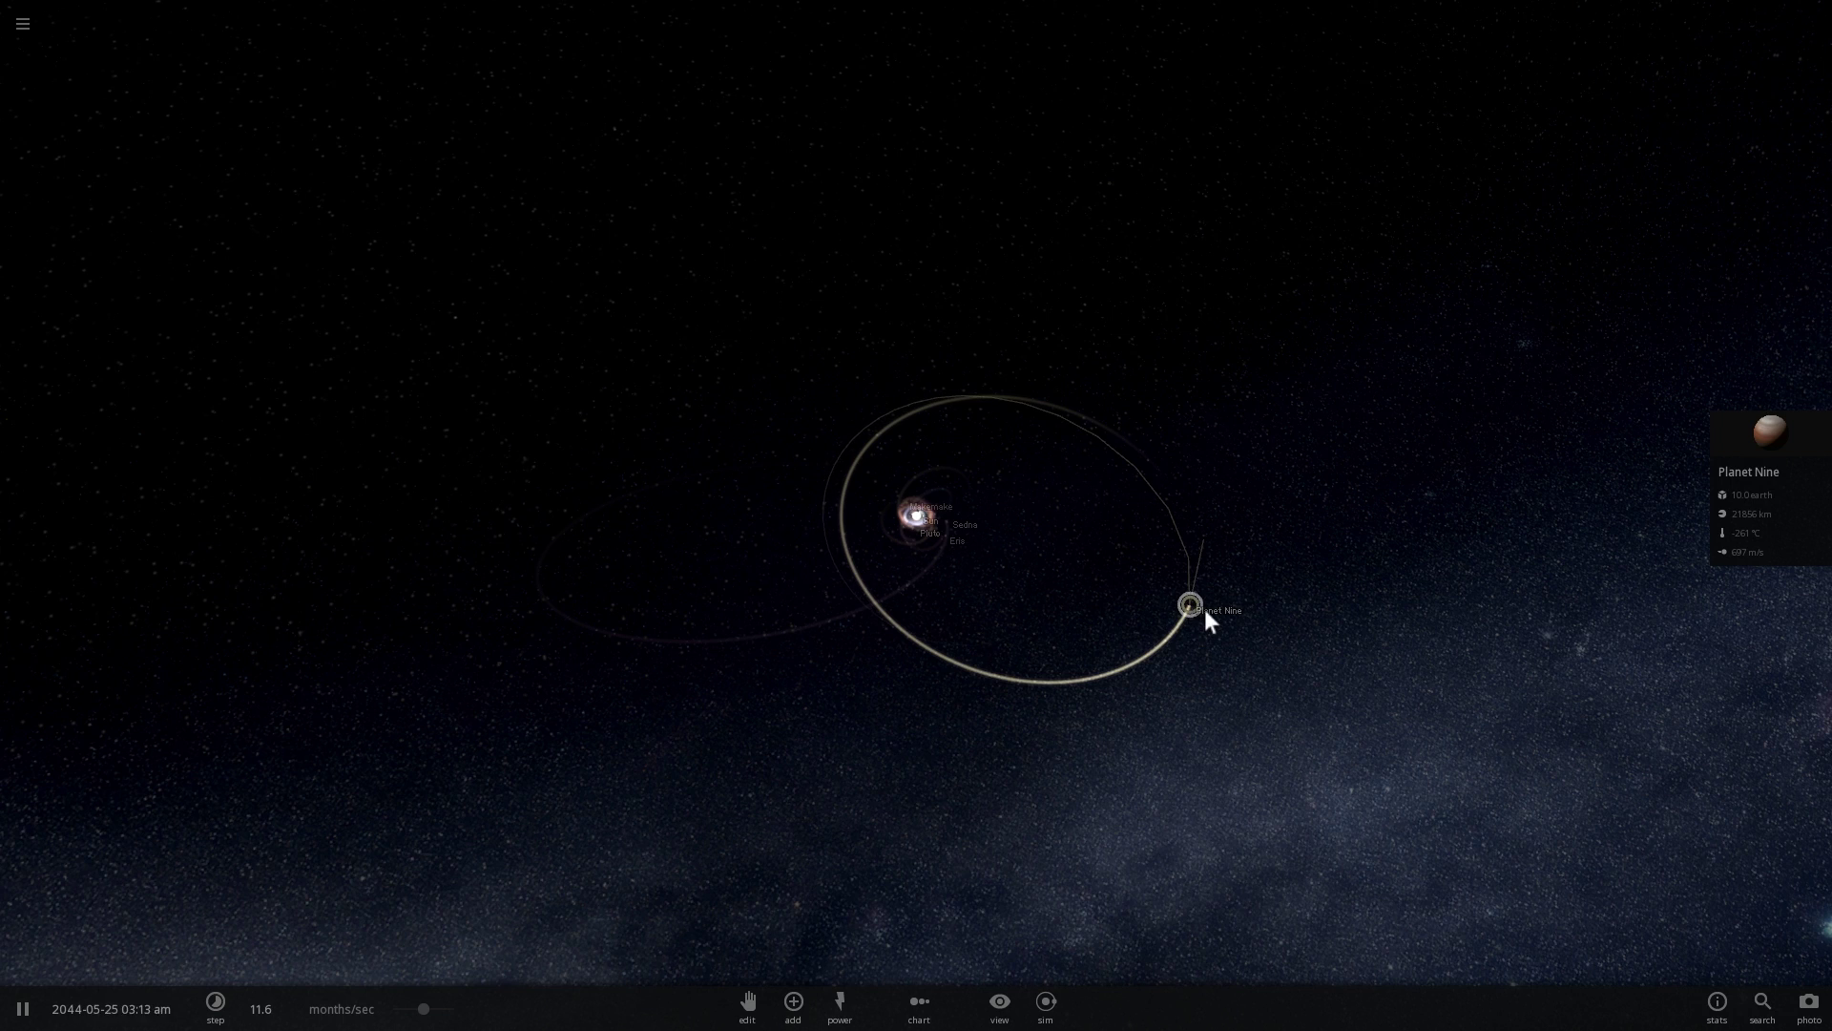
{"action": "left_click", "coordinate": [1731, 429]}
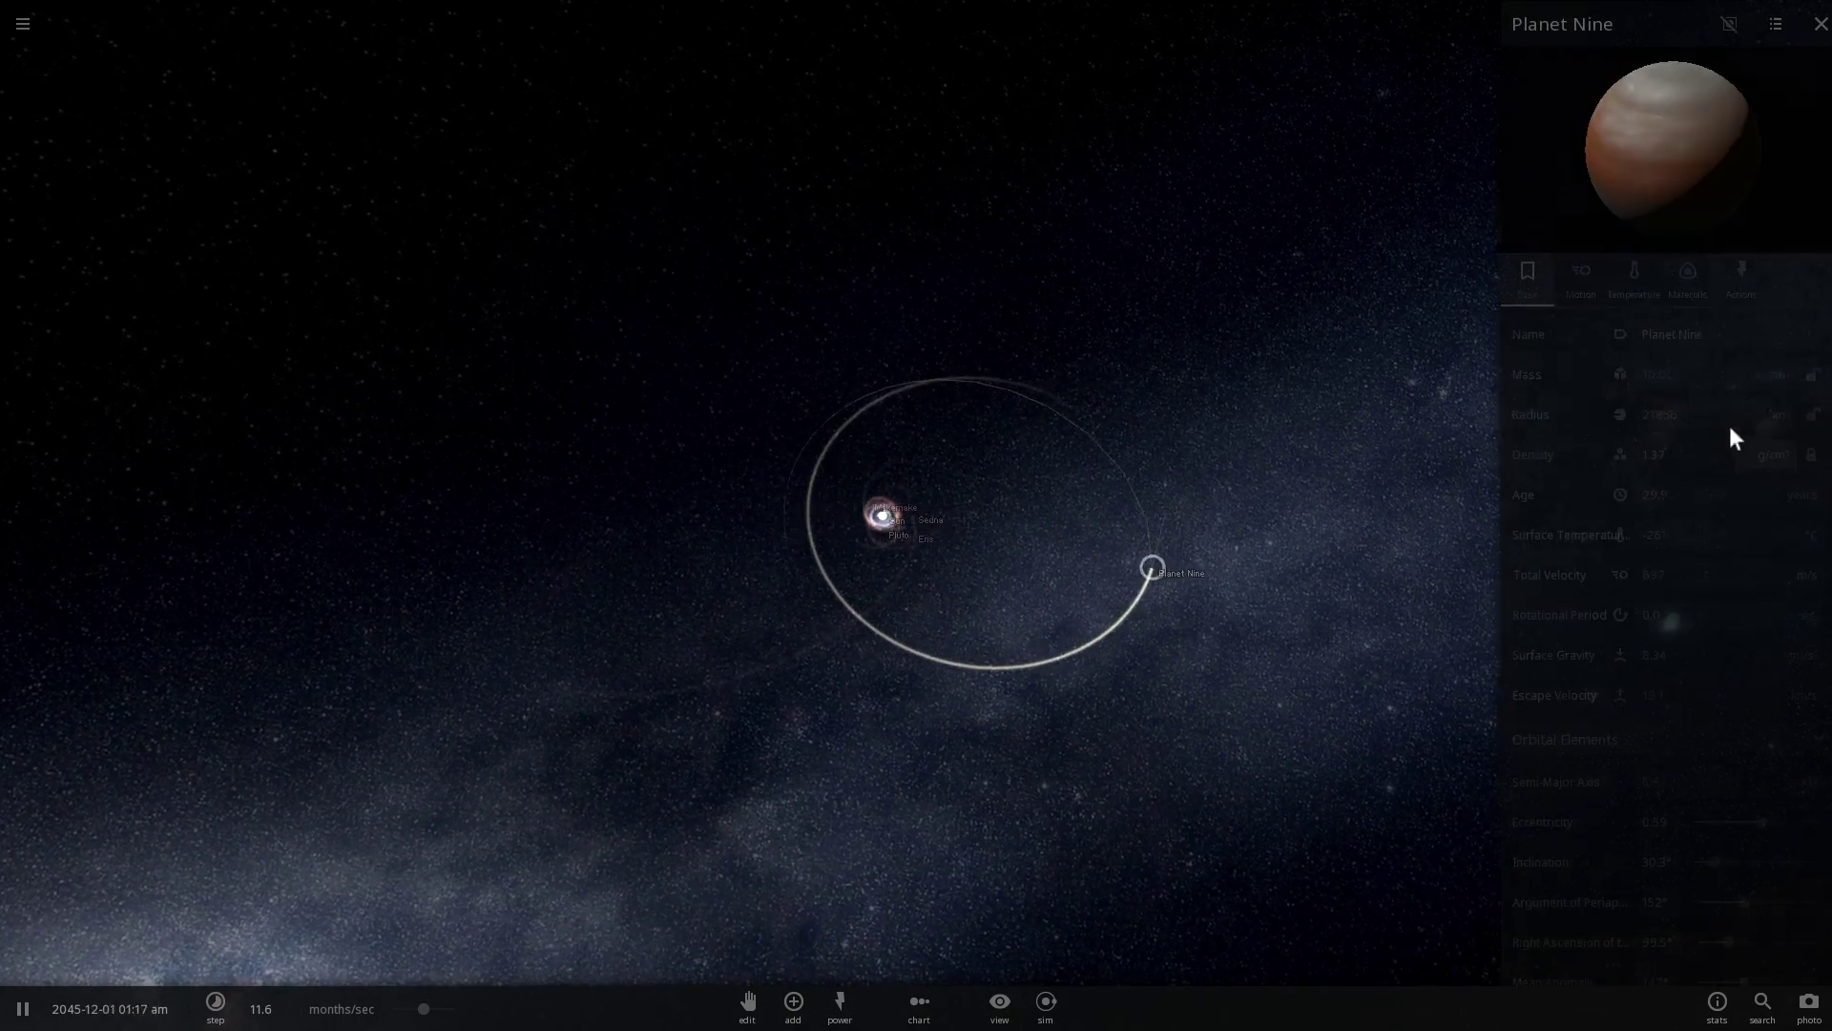
{"action": "left_click", "coordinate": [1580, 279]}
{"action": "scroll", "coordinate": [1662, 545], "scroll_direction": "down", "scroll_amount": 1}
{"action": "scroll", "coordinate": [1662, 546], "scroll_direction": "down", "scroll_amount": 4}
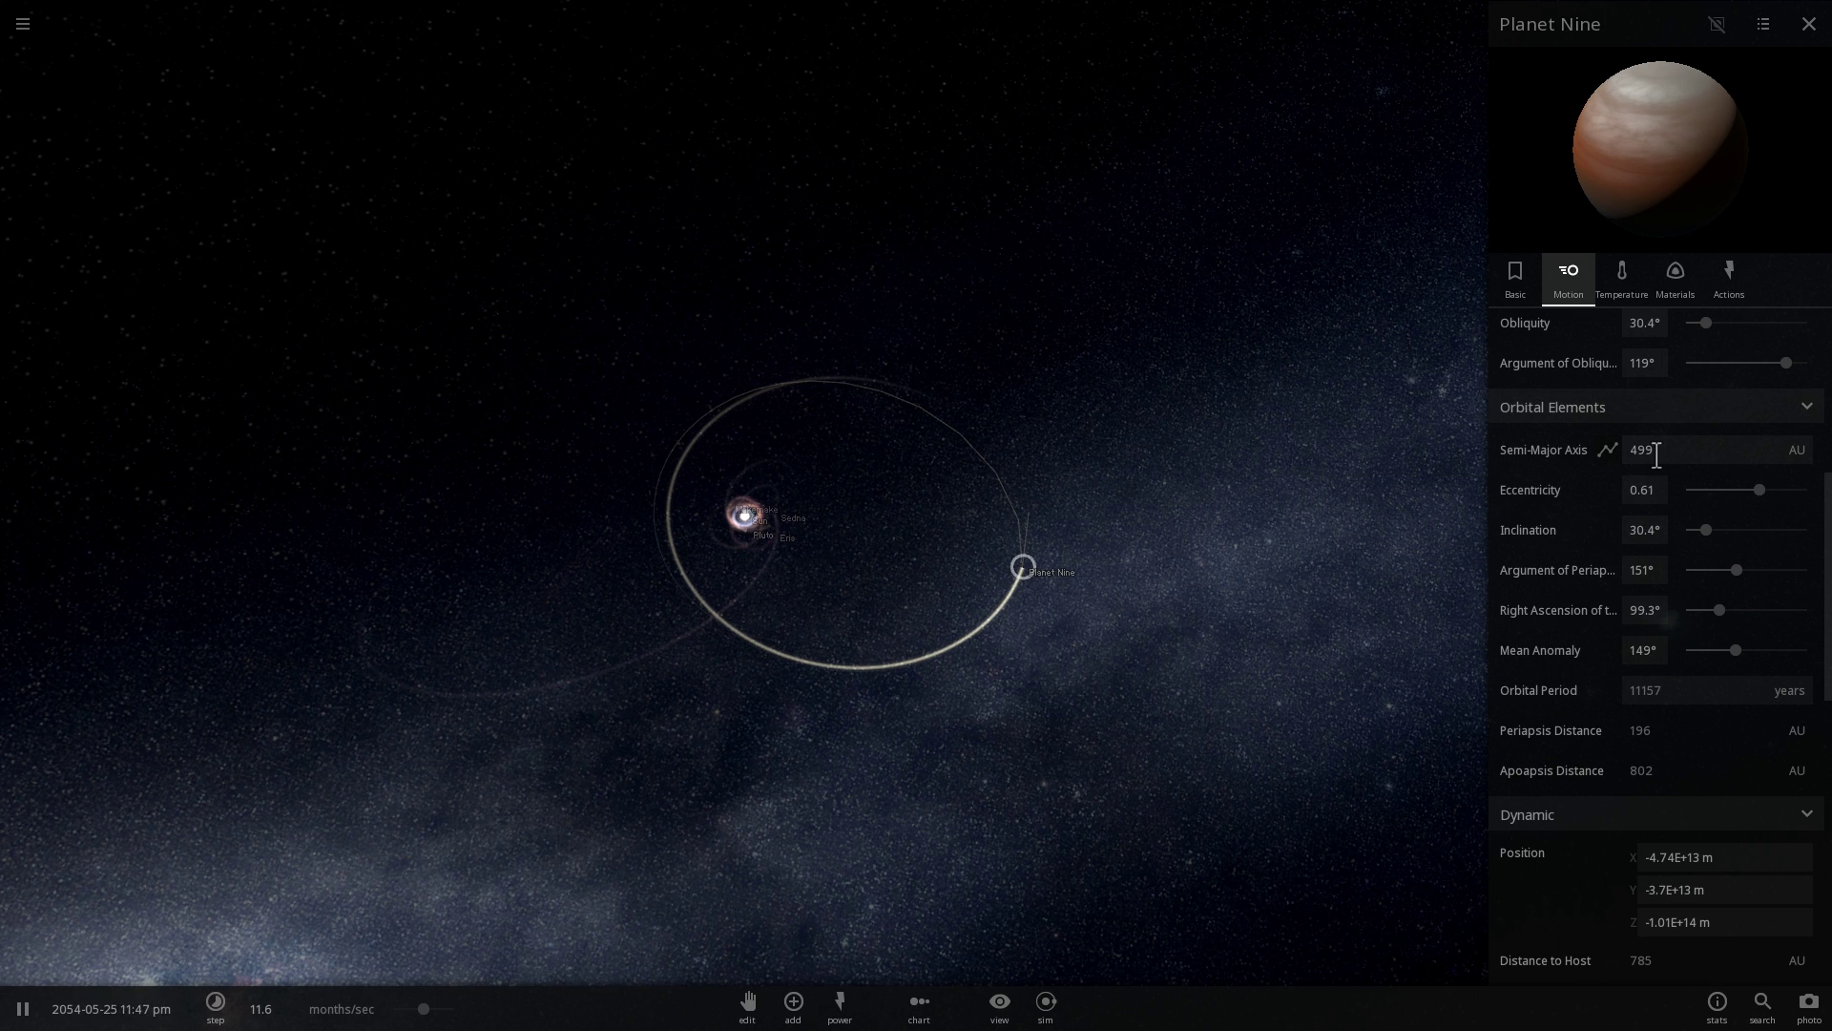
{"action": "scroll", "coordinate": [1645, 450], "scroll_direction": "down", "scroll_amount": 1}
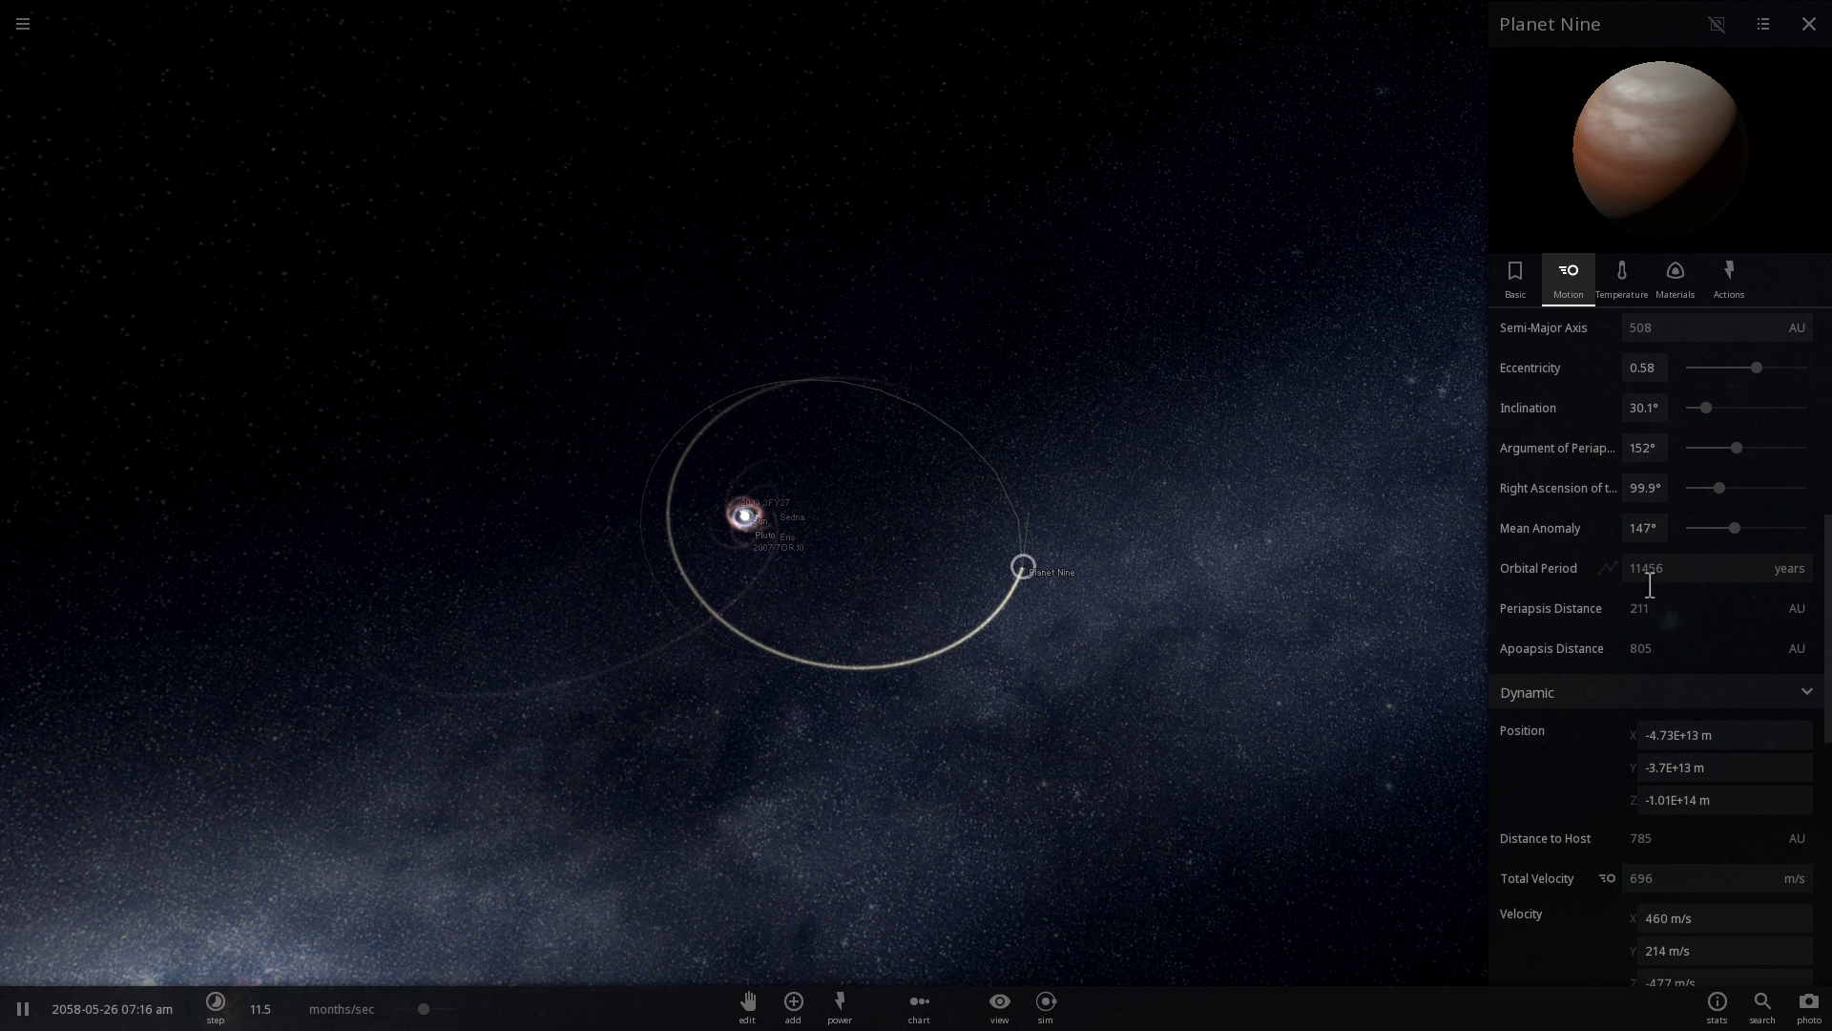
{"action": "left_click_drag", "start_coordinate": [1336, 620], "coordinate": [1206, 408]}
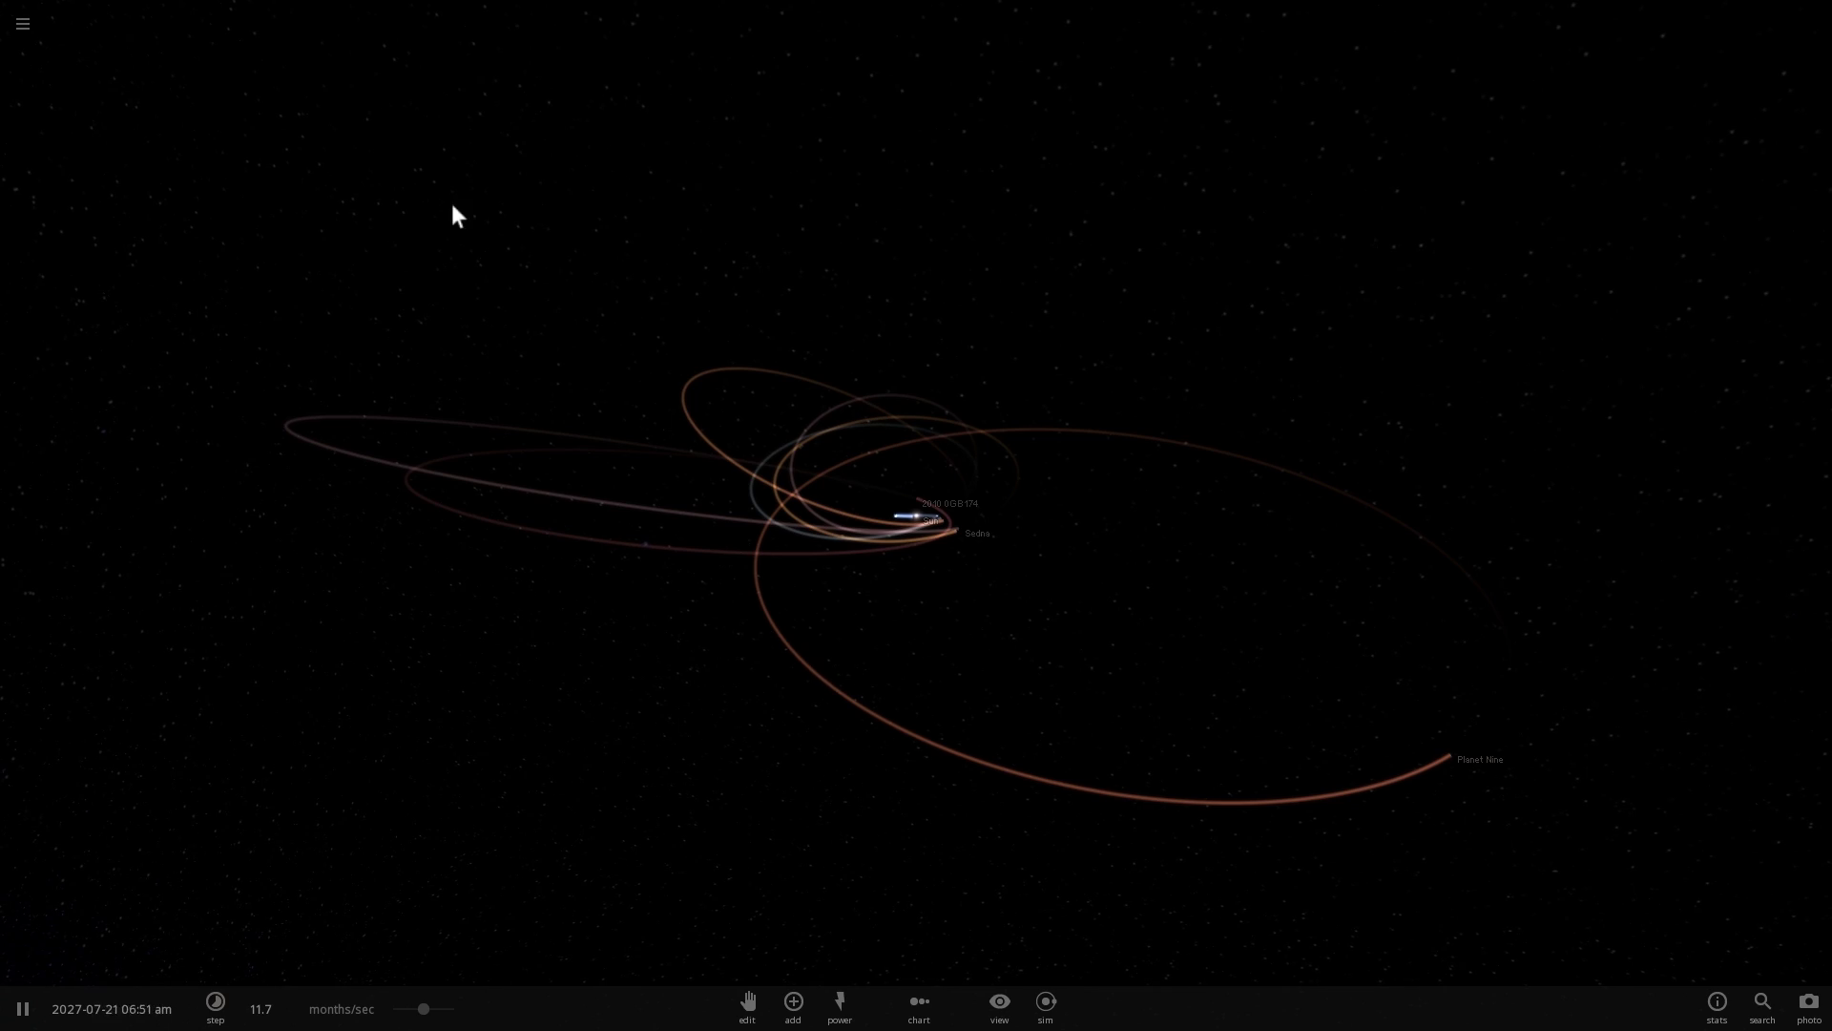
Turn on the orbit display and compare the distant objects' orbits with Planet Nine's orbit
{"action": "left_click_drag", "start_coordinate": [764, 301], "coordinate": [804, 391]}
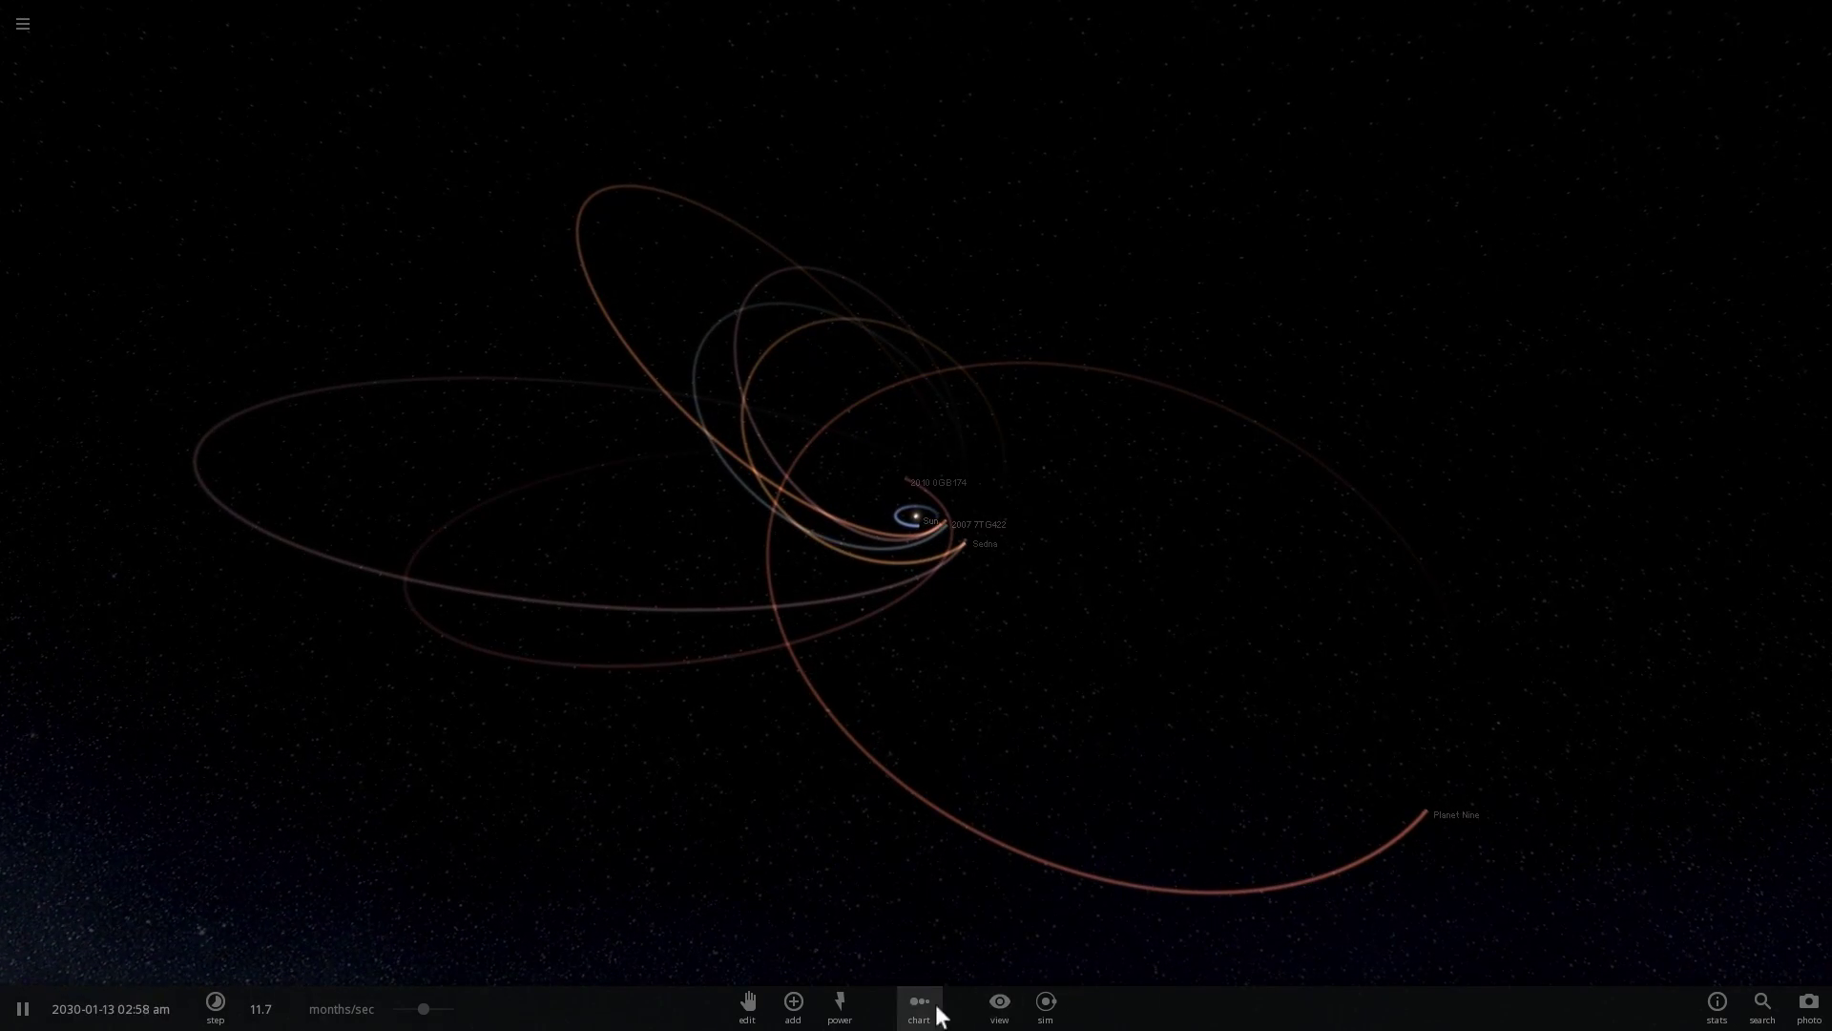
{"action": "left_click", "coordinate": [883, 949]}
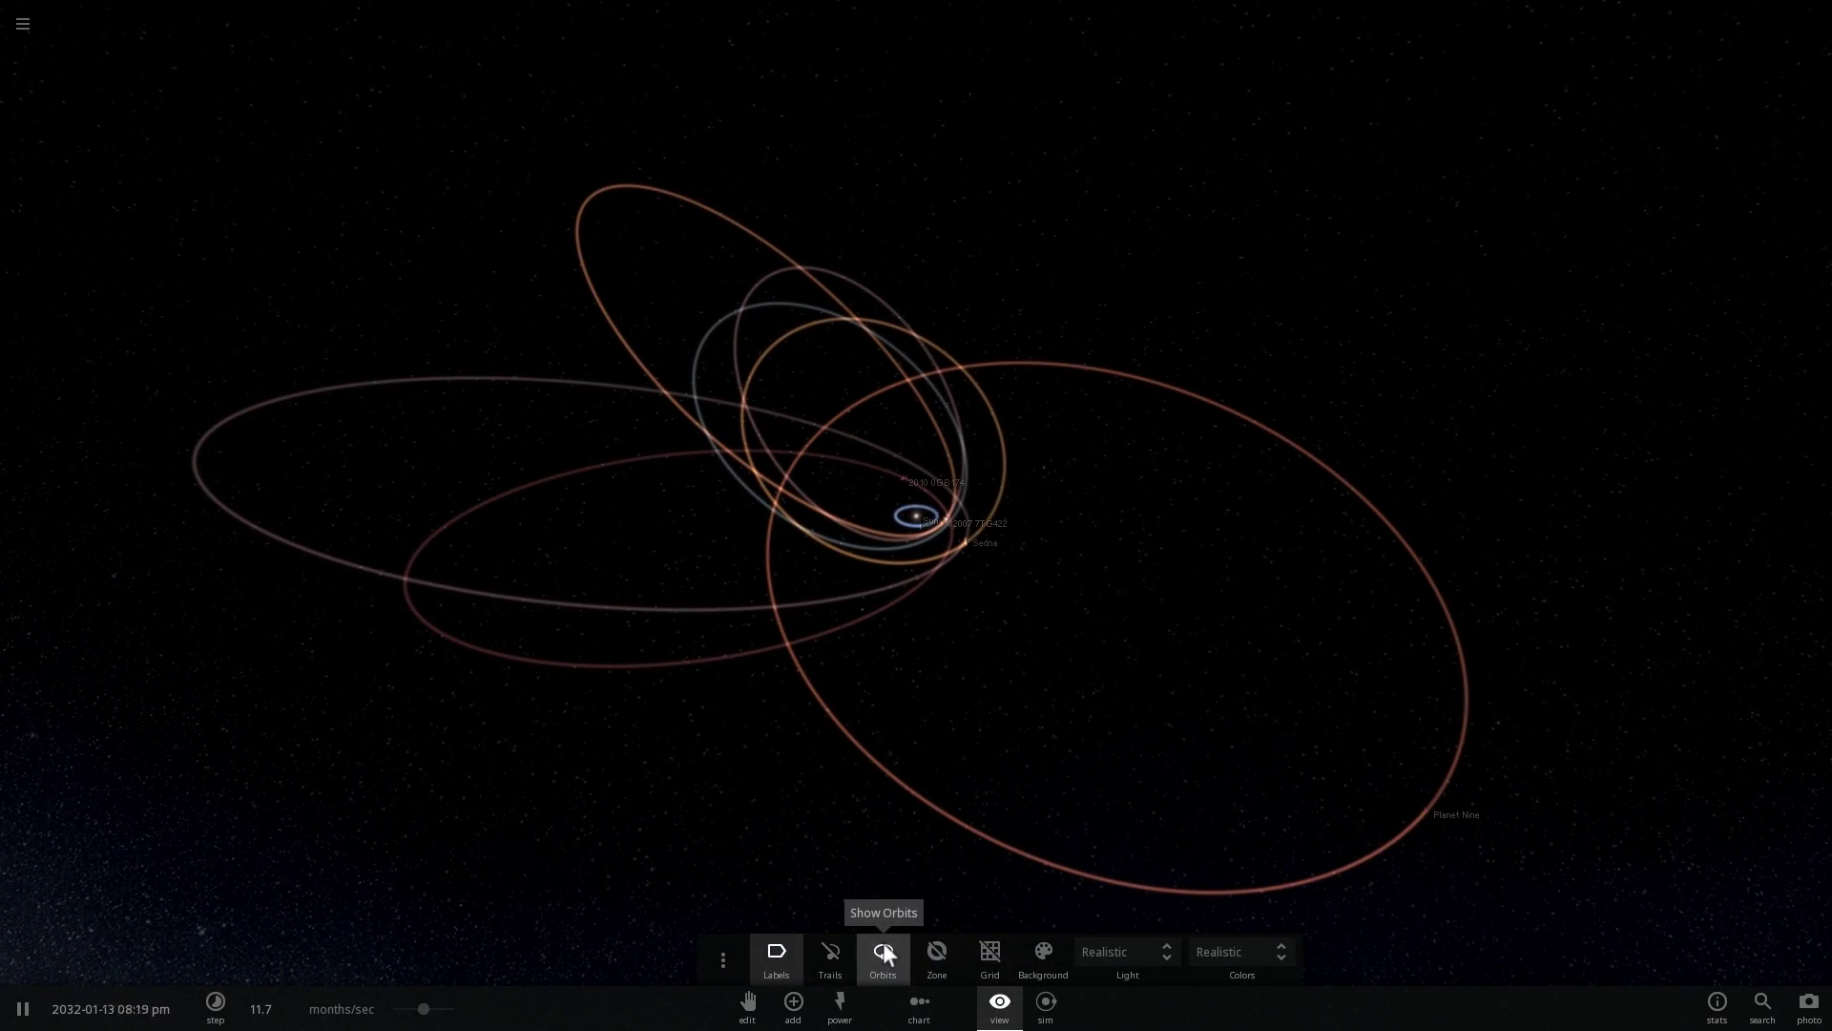
{"action": "left_click_drag", "start_coordinate": [1108, 587], "coordinate": [958, 454]}
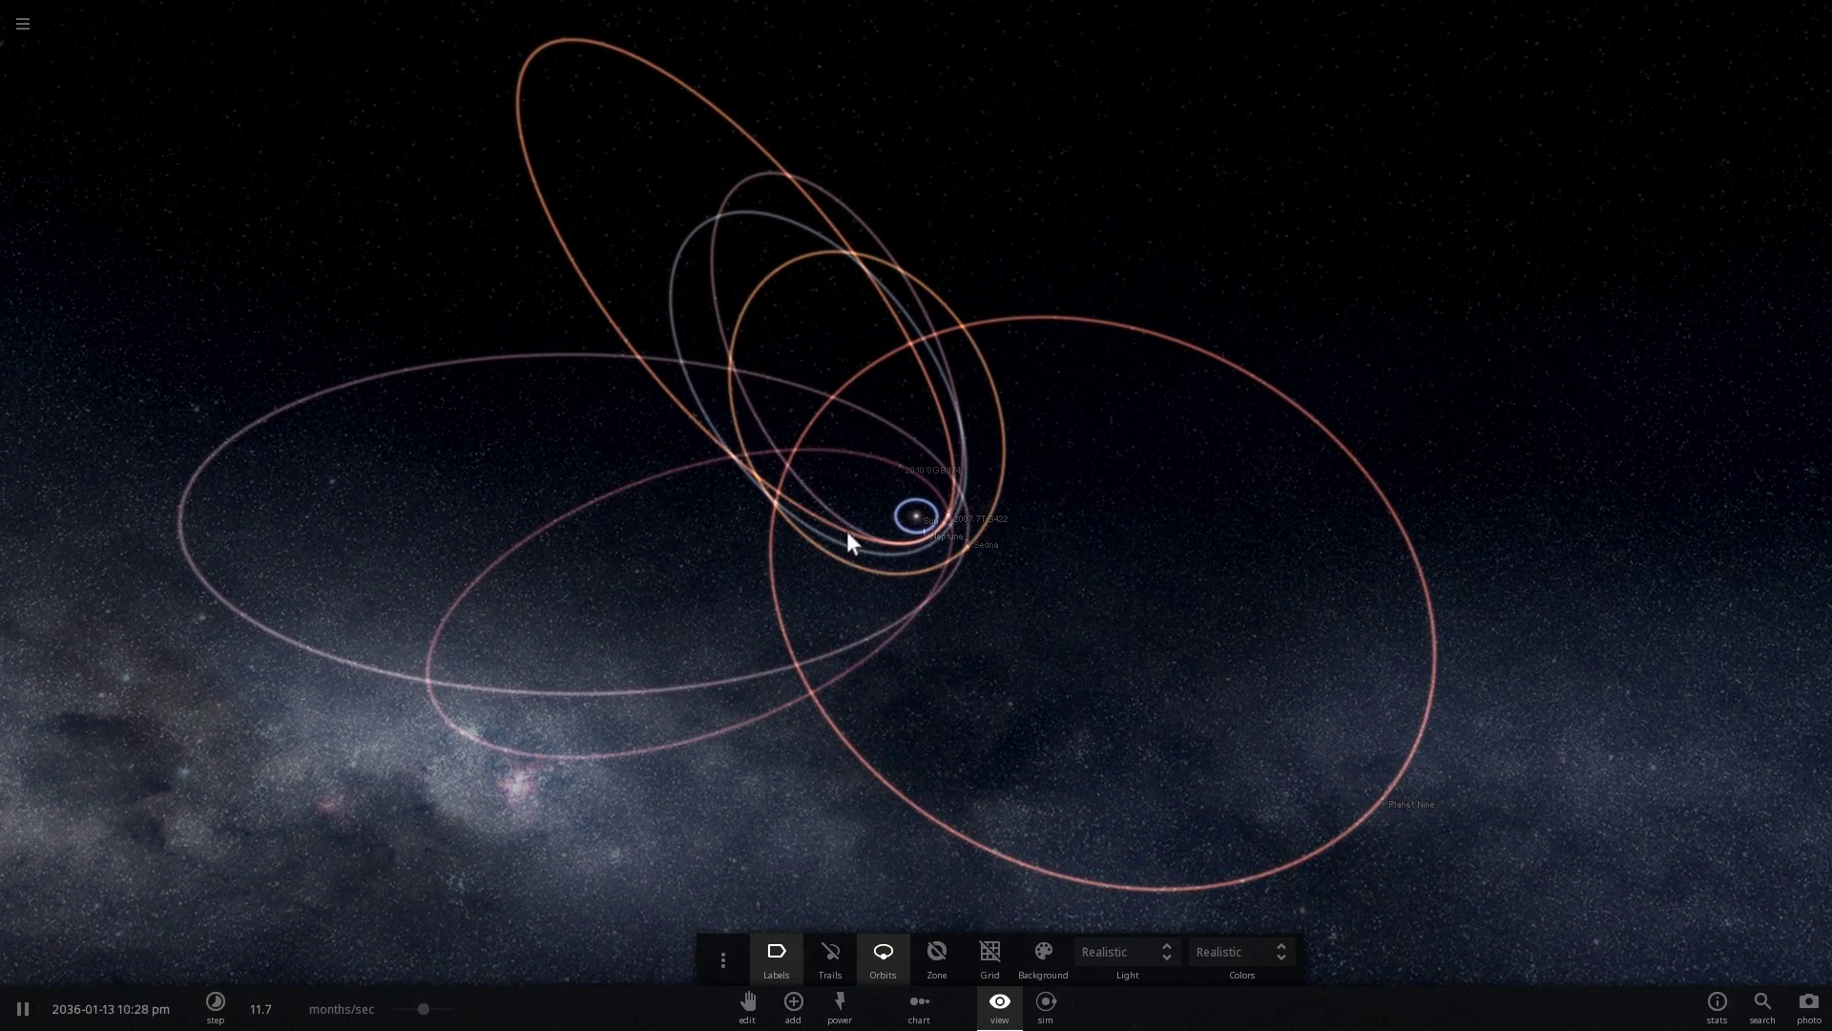
{"action": "left_click_drag", "start_coordinate": [867, 551], "coordinate": [1070, 481]}
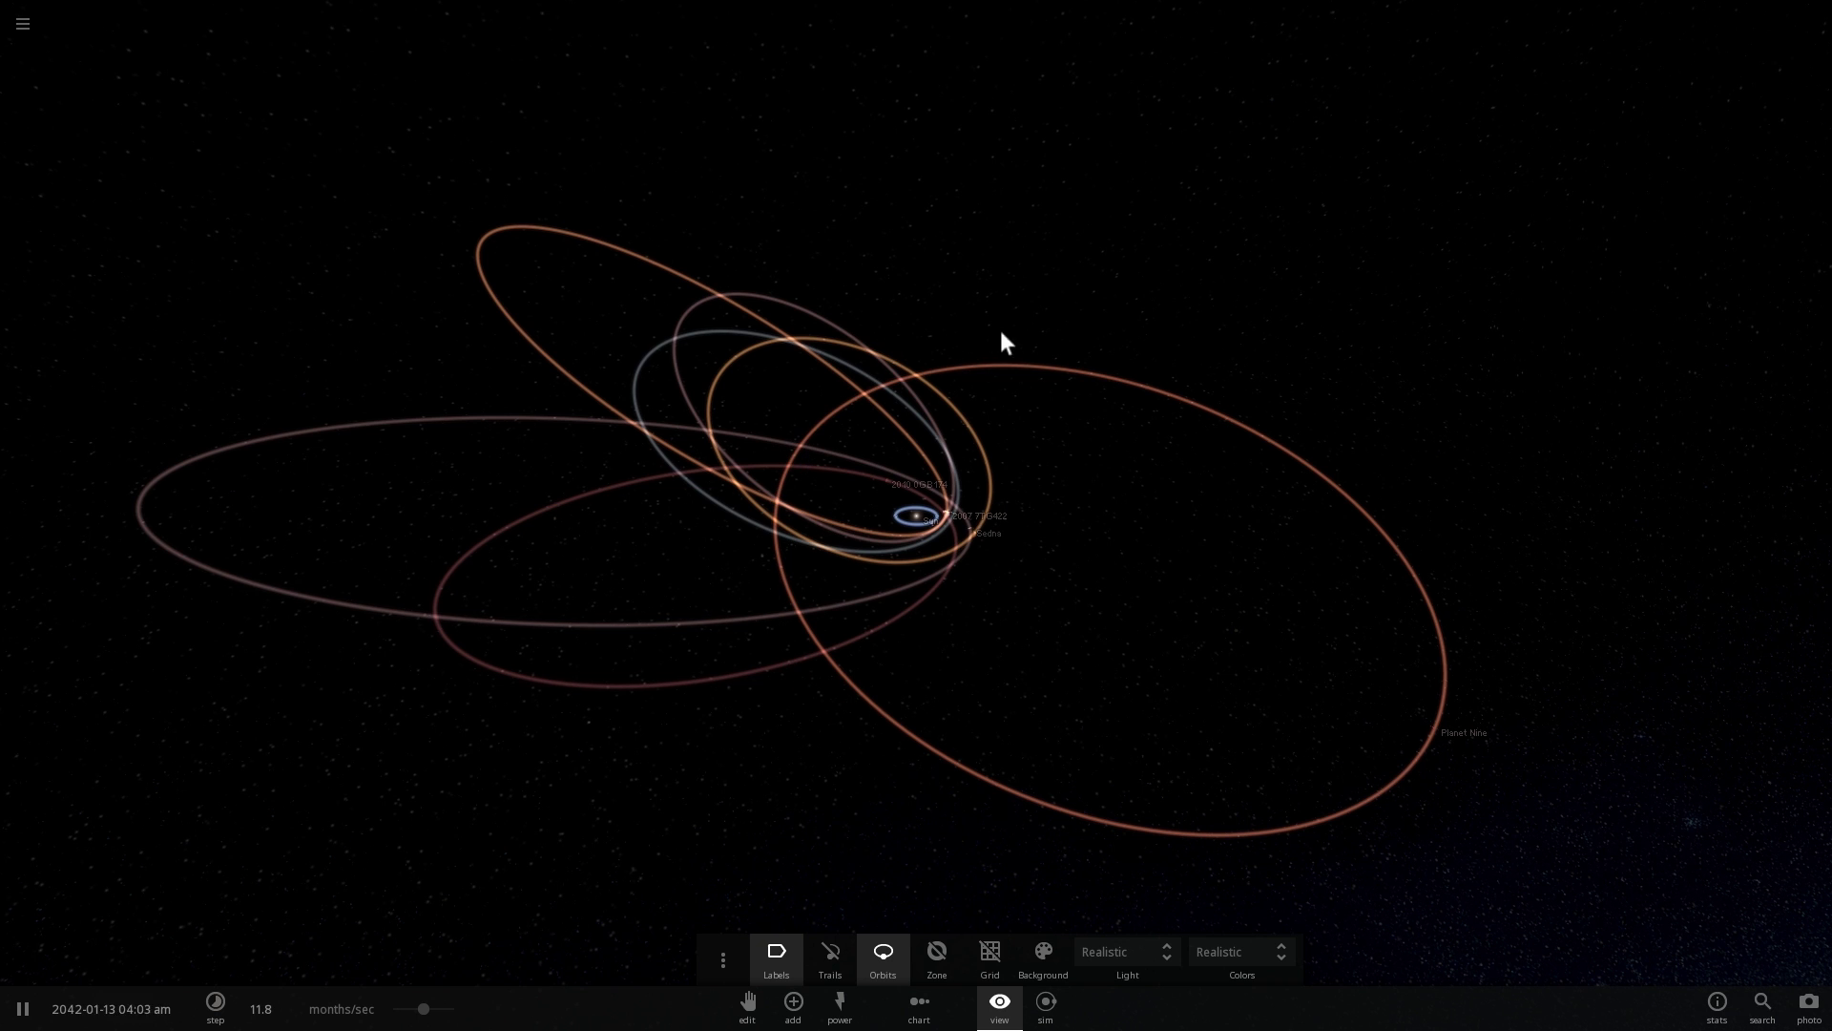
{"action": "left_click_drag", "start_coordinate": [1002, 633], "coordinate": [982, 413]}
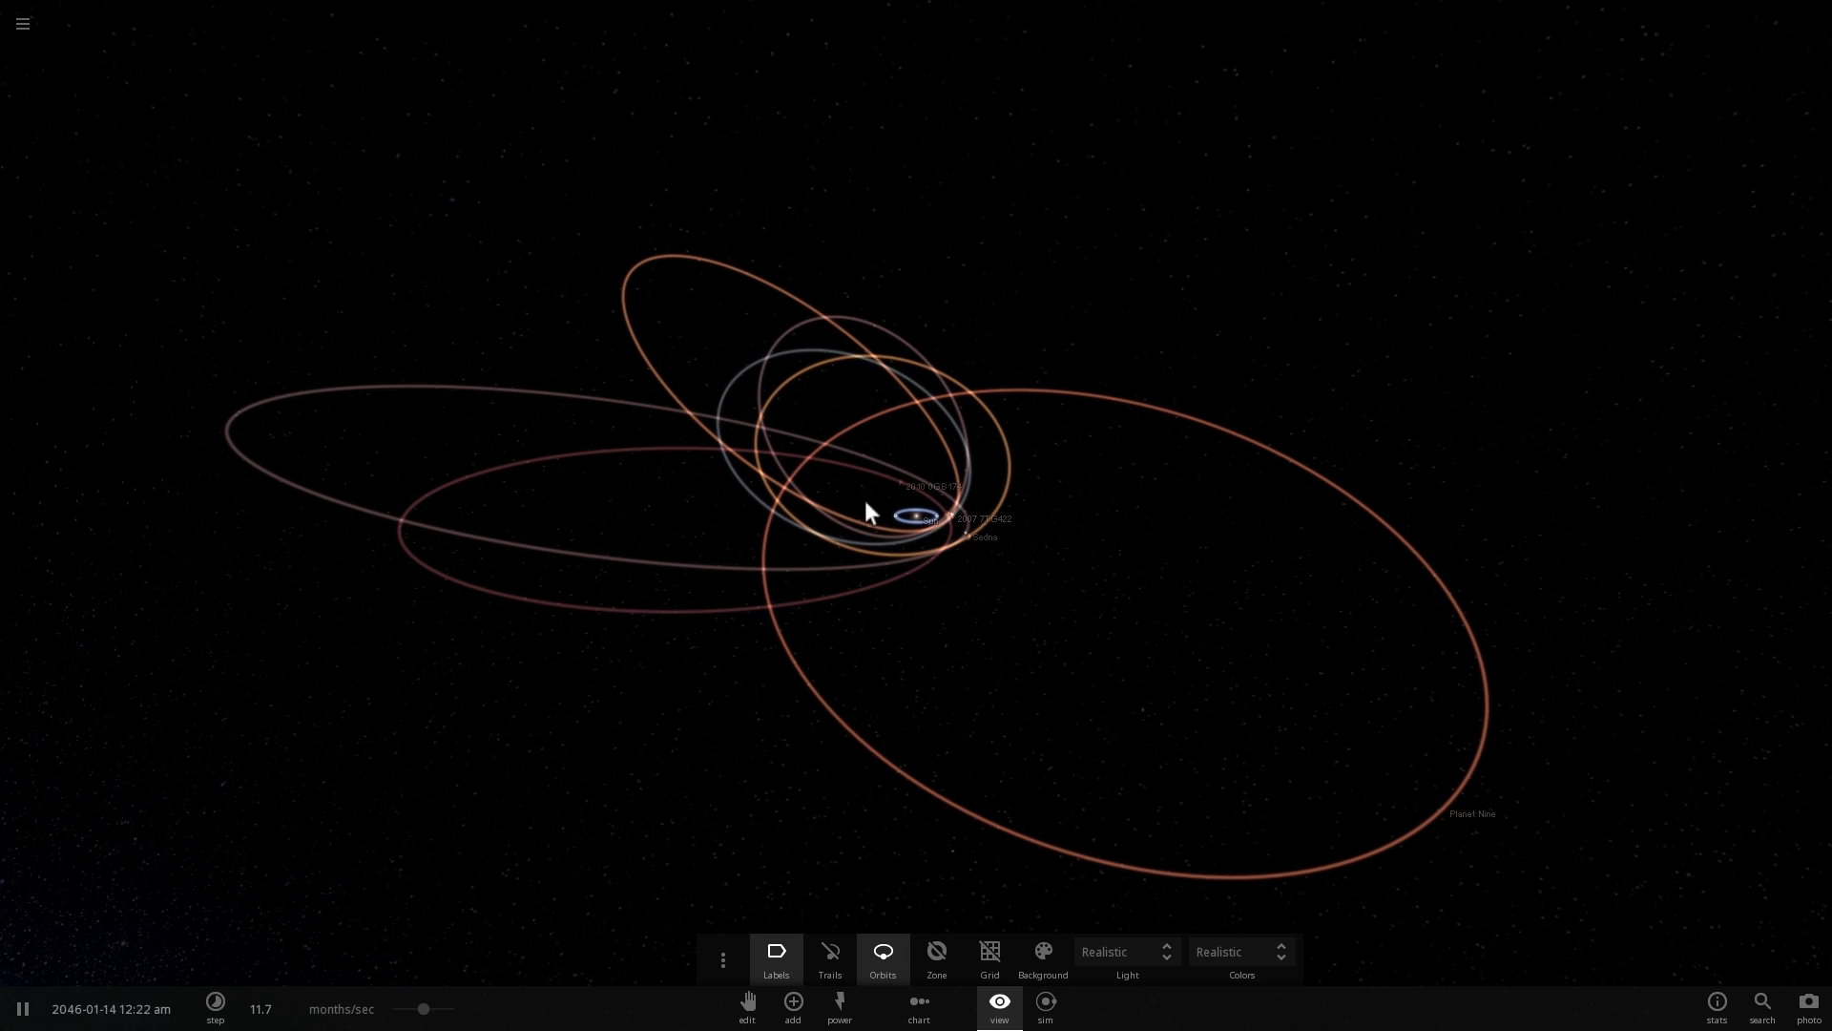
{"action": "left_click_drag", "start_coordinate": [894, 511], "coordinate": [1141, 449]}
{"action": "scroll", "coordinate": [1270, 598], "scroll_direction": "down", "scroll_amount": 3}
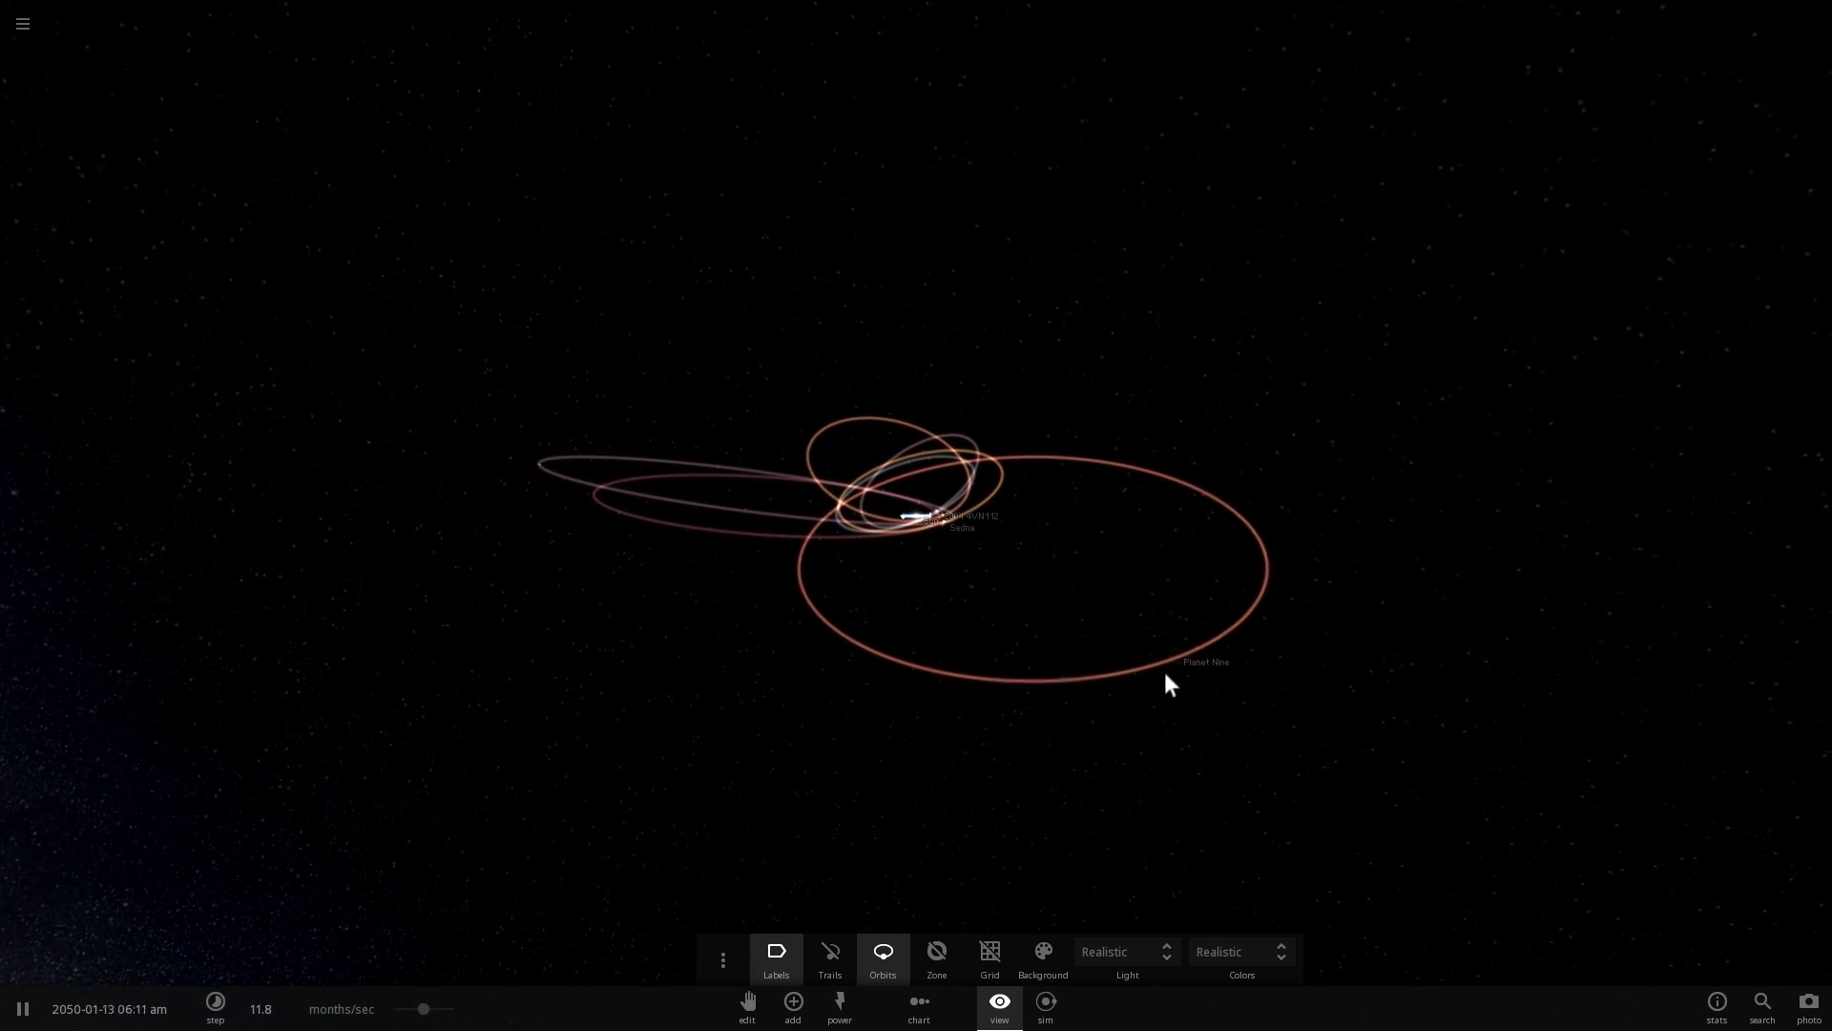
Select Planet Nine in the orbit display and inspect the planet up close
{"action": "left_click", "coordinate": [1171, 656]}
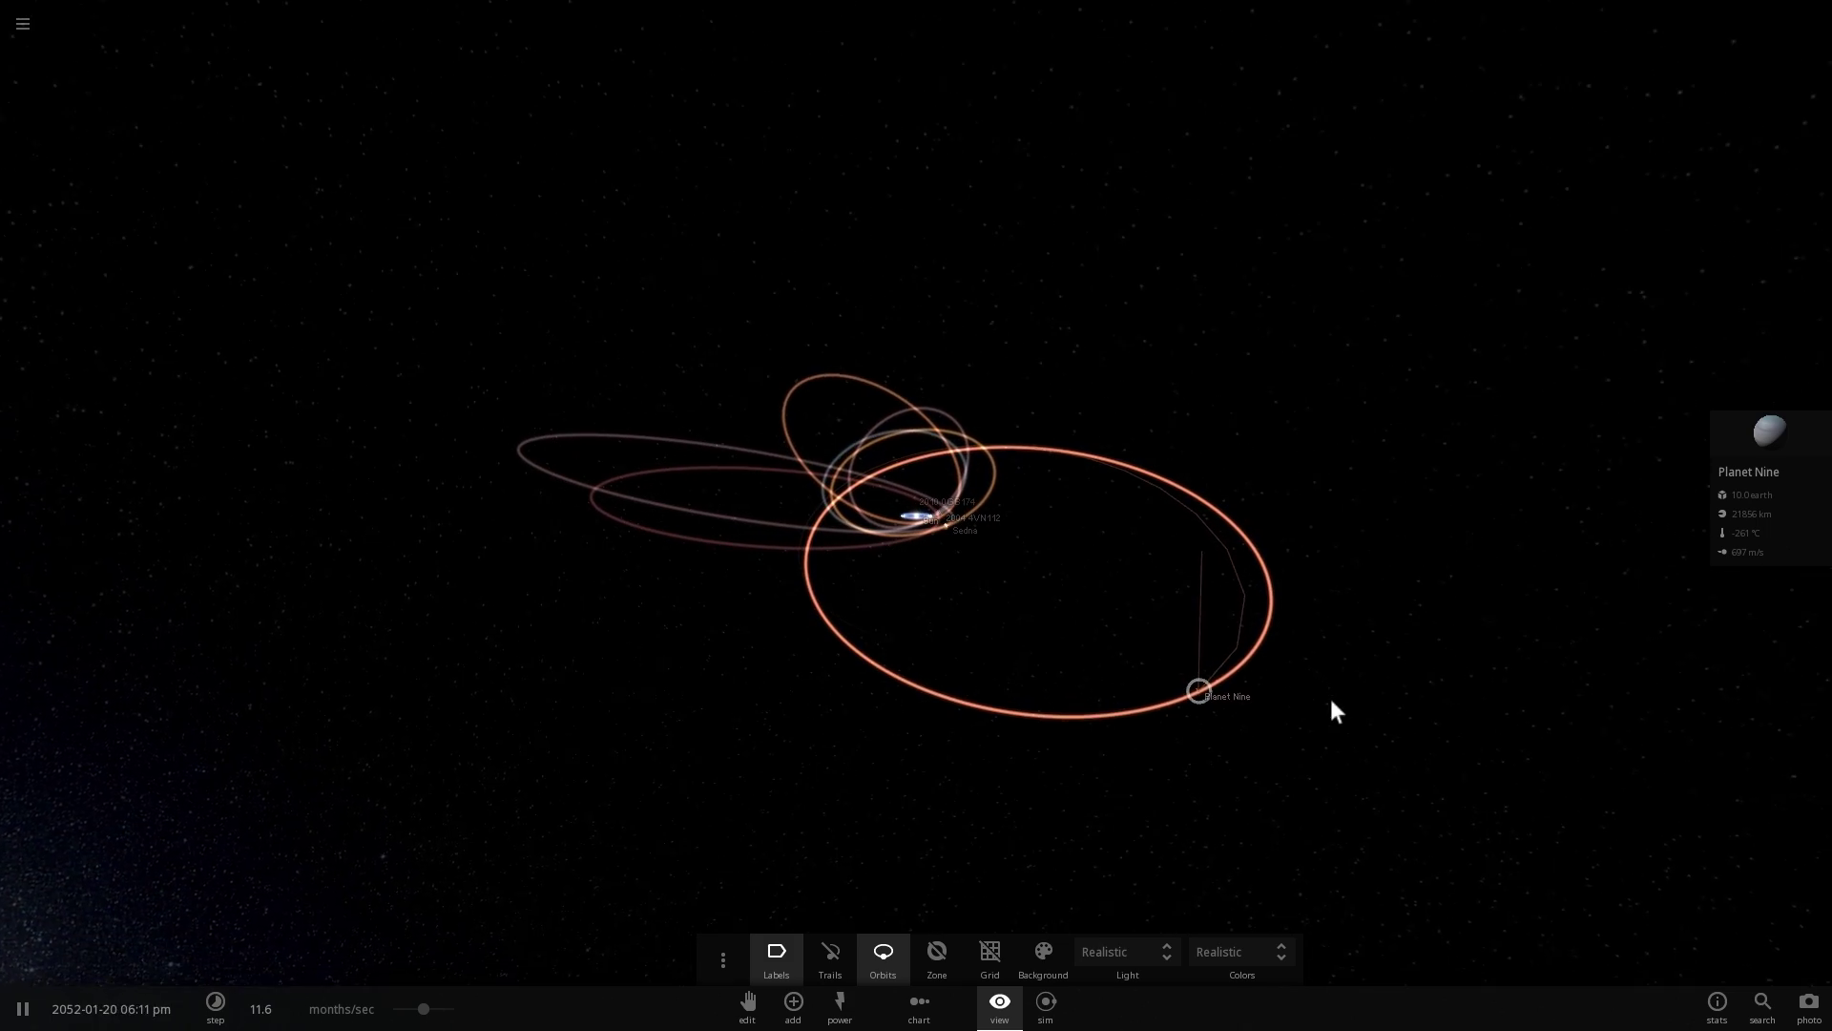
{"action": "double_click", "coordinate": [1213, 695]}
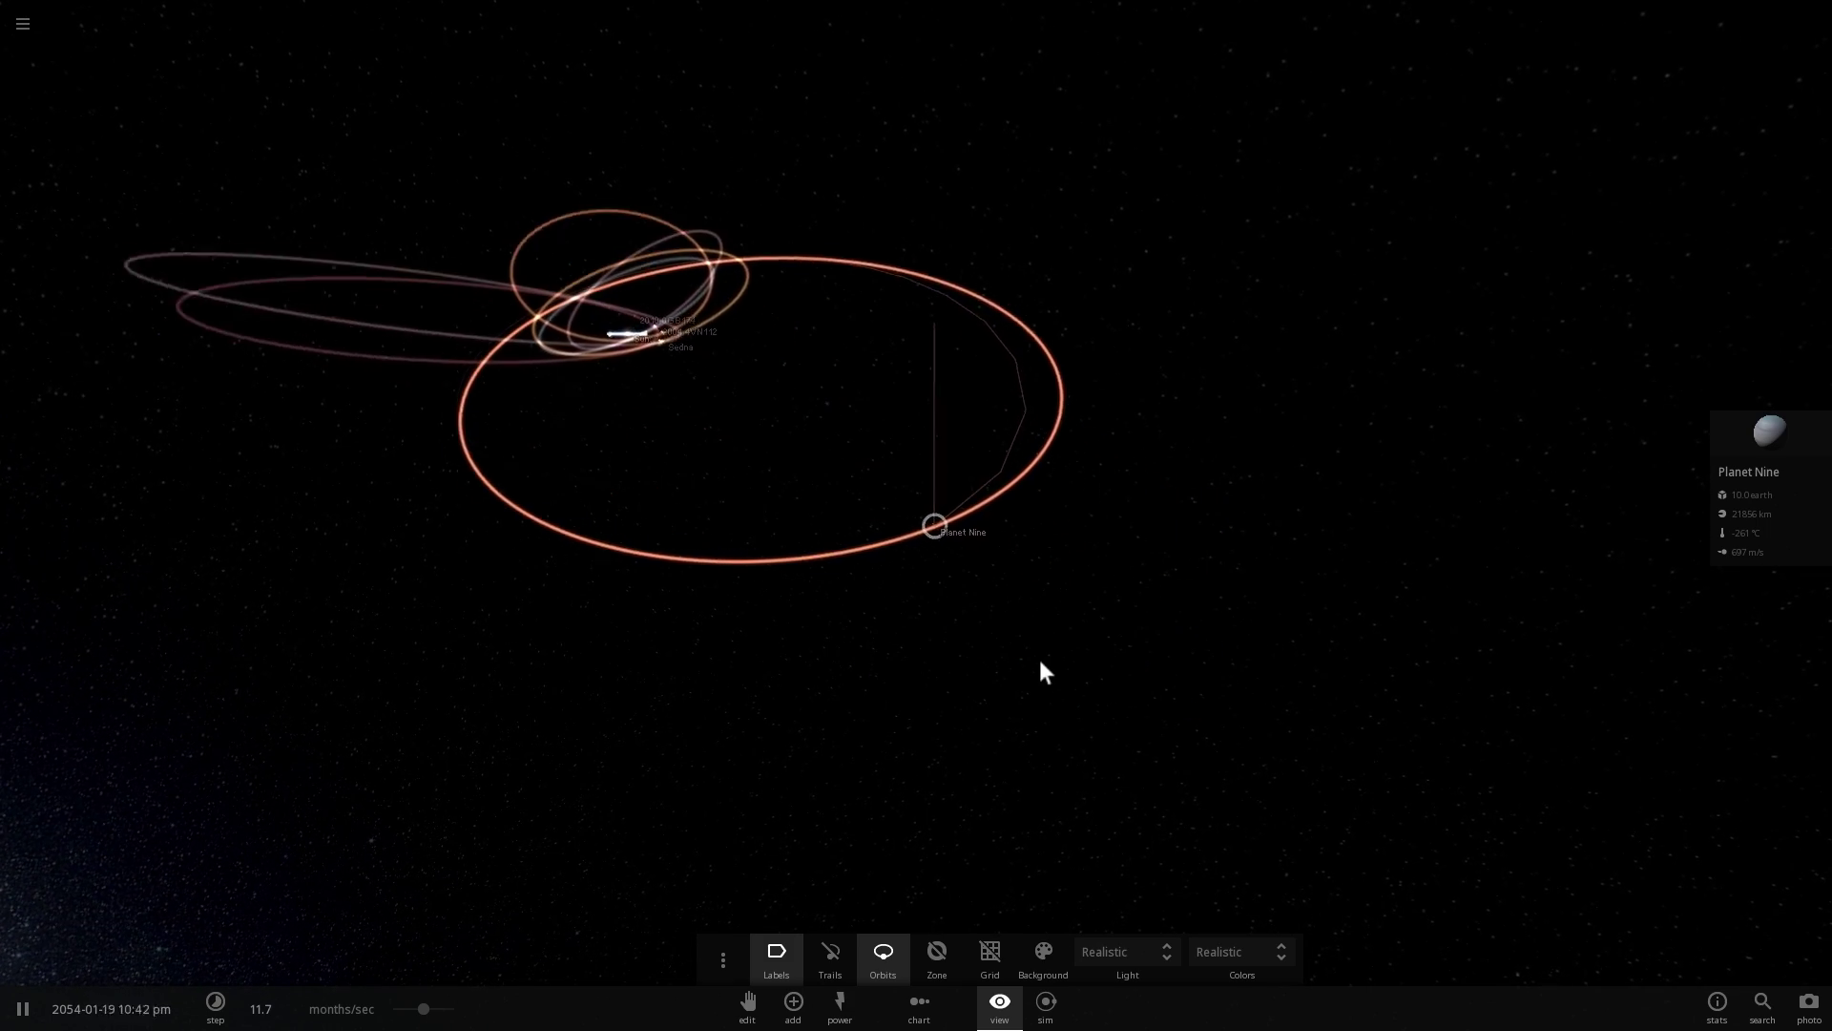
{"action": "mouse_move", "coordinate": [1040, 662]}
{"action": "left_mouse_down"}
{"action": "mouse_move", "coordinate": [945, 634]}
{"action": "mouse_move", "coordinate": [1129, 629]}
{"action": "mouse_move", "coordinate": [1086, 603]}
{"action": "mouse_move", "coordinate": [1186, 667]}
{"action": "mouse_move", "coordinate": [1038, 630]}
{"action": "left_mouse_up"}
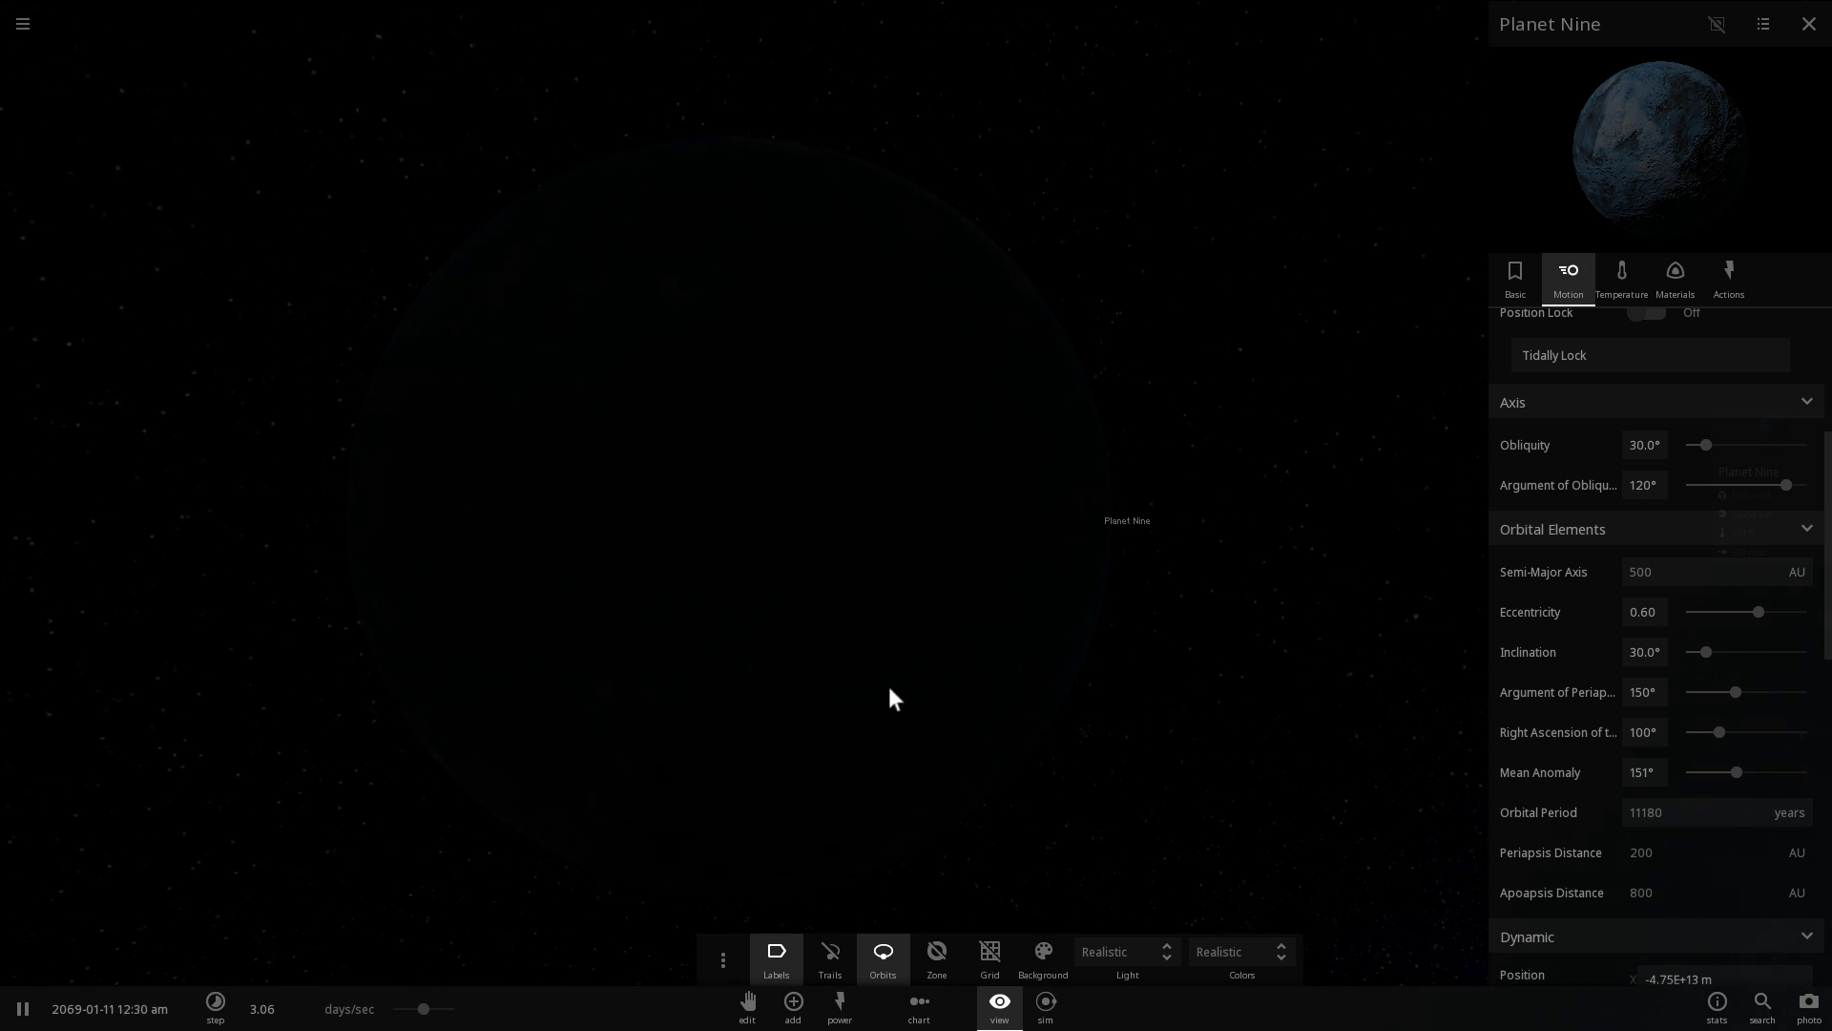
{"action": "mouse_move", "coordinate": [890, 689]}
{"action": "left_mouse_down"}
{"action": "mouse_move", "coordinate": [1166, 744]}
{"action": "mouse_move", "coordinate": [1031, 699]}
{"action": "mouse_move", "coordinate": [862, 688]}
{"action": "left_mouse_up"}
{"action": "left_click_drag", "start_coordinate": [1063, 610], "coordinate": [1553, 536]}
Examine Planet Nine's position on its orbit relative to the distant objects' orbits
{"action": "scroll", "coordinate": [1111, 591], "scroll_direction": "down", "scroll_amount": 3}
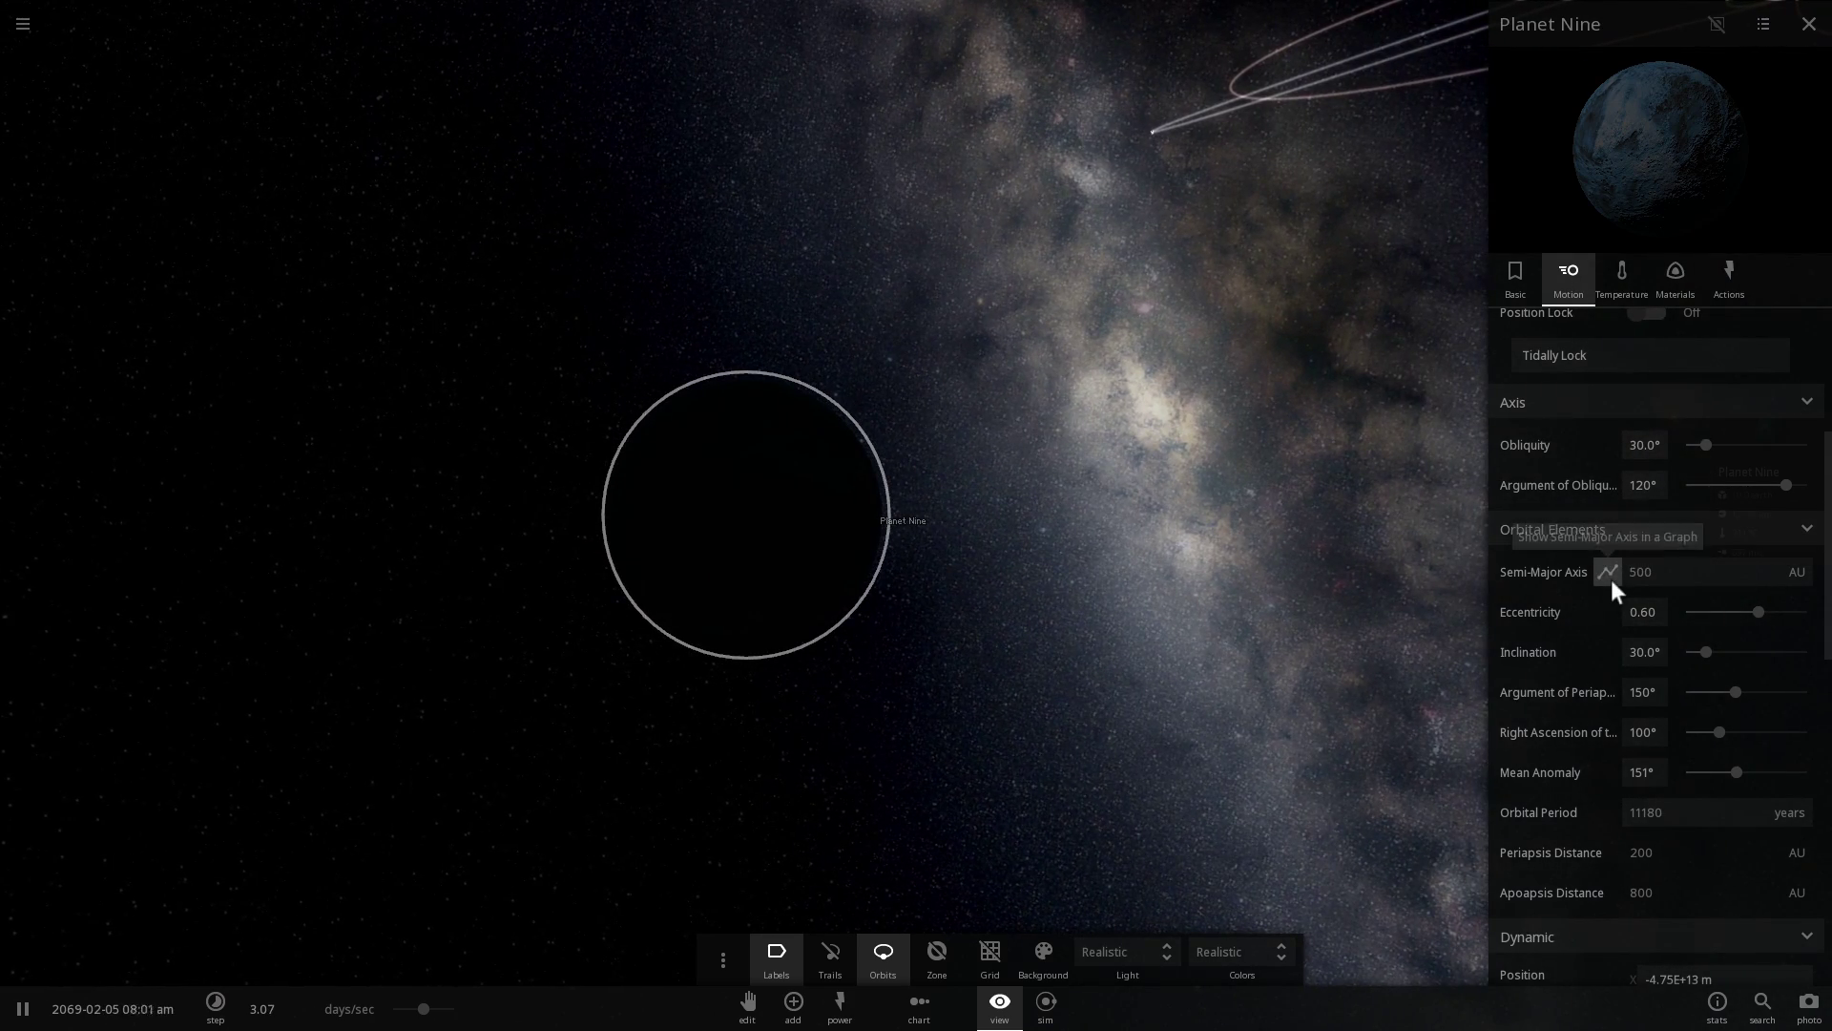
{"action": "left_click_drag", "start_coordinate": [1206, 529], "coordinate": [1040, 477]}
{"action": "scroll", "coordinate": [1000, 494], "scroll_direction": "down", "scroll_amount": 4}
{"action": "scroll", "coordinate": [964, 525], "scroll_direction": "down", "scroll_amount": 2}
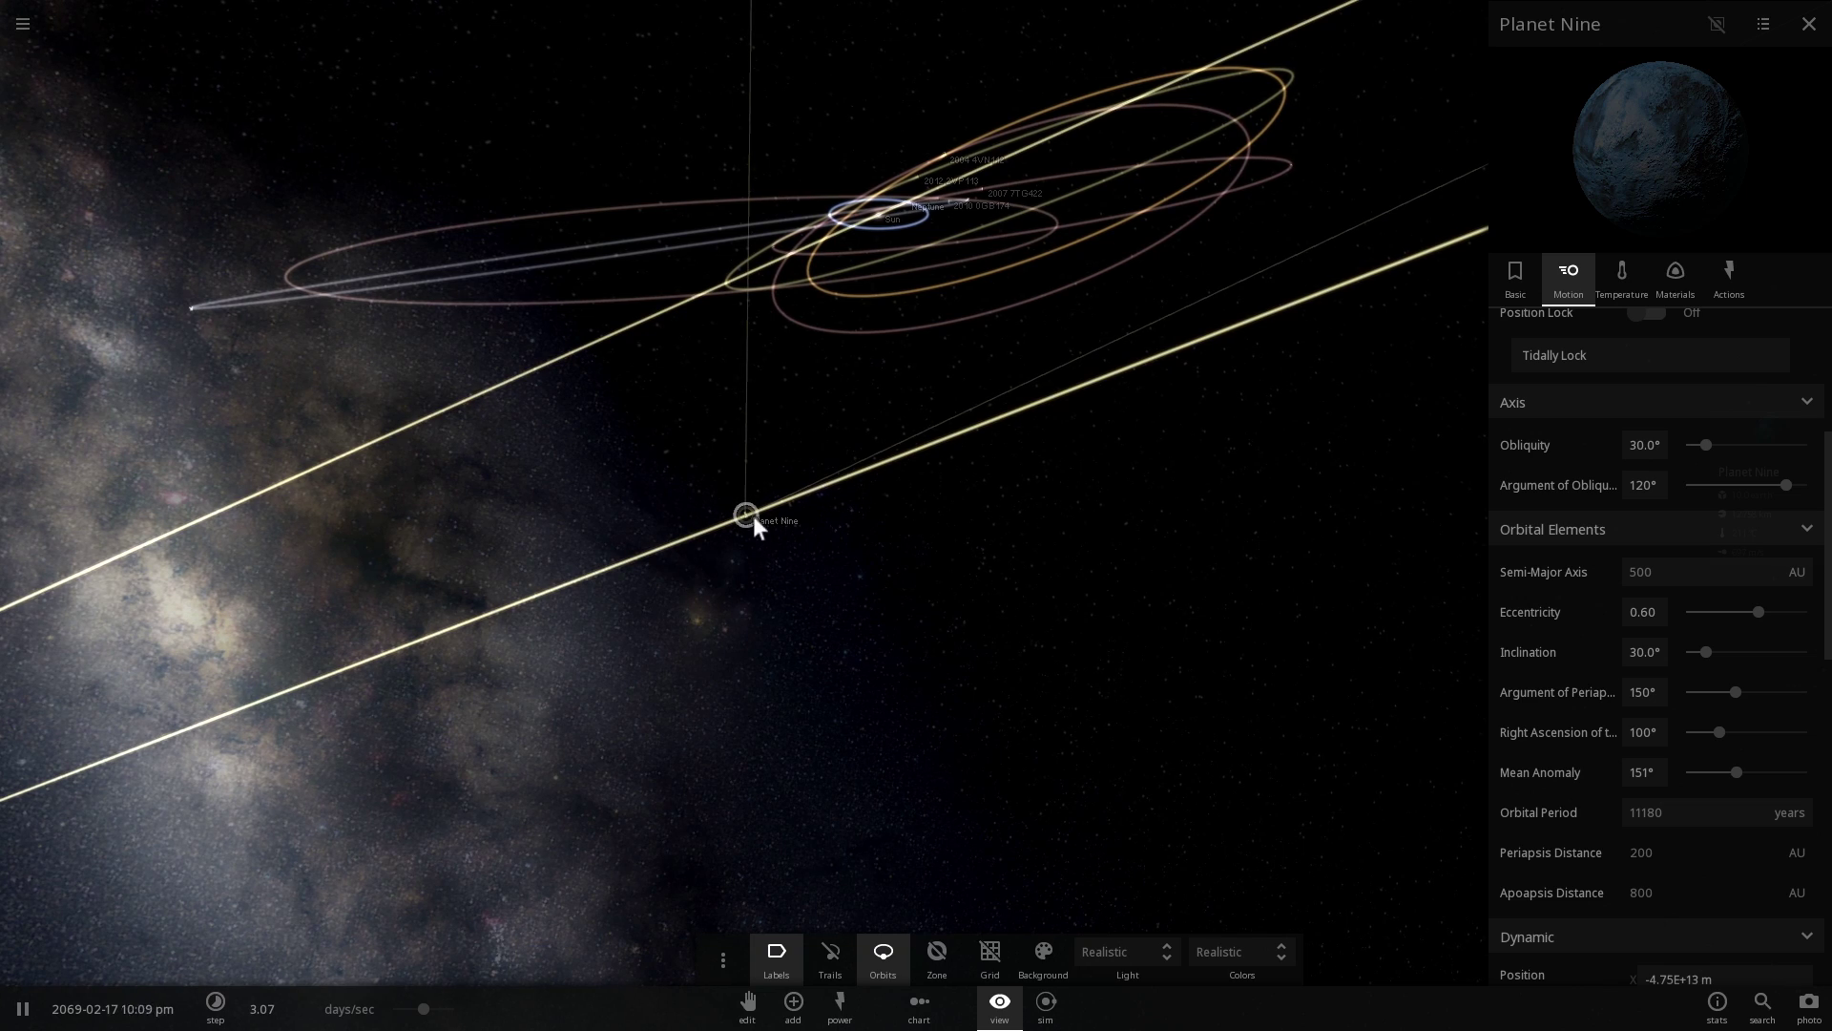
{"action": "scroll", "coordinate": [721, 551], "scroll_direction": "down", "scroll_amount": 6}
{"action": "left_click_drag", "start_coordinate": [670, 582], "coordinate": [1652, 643]}
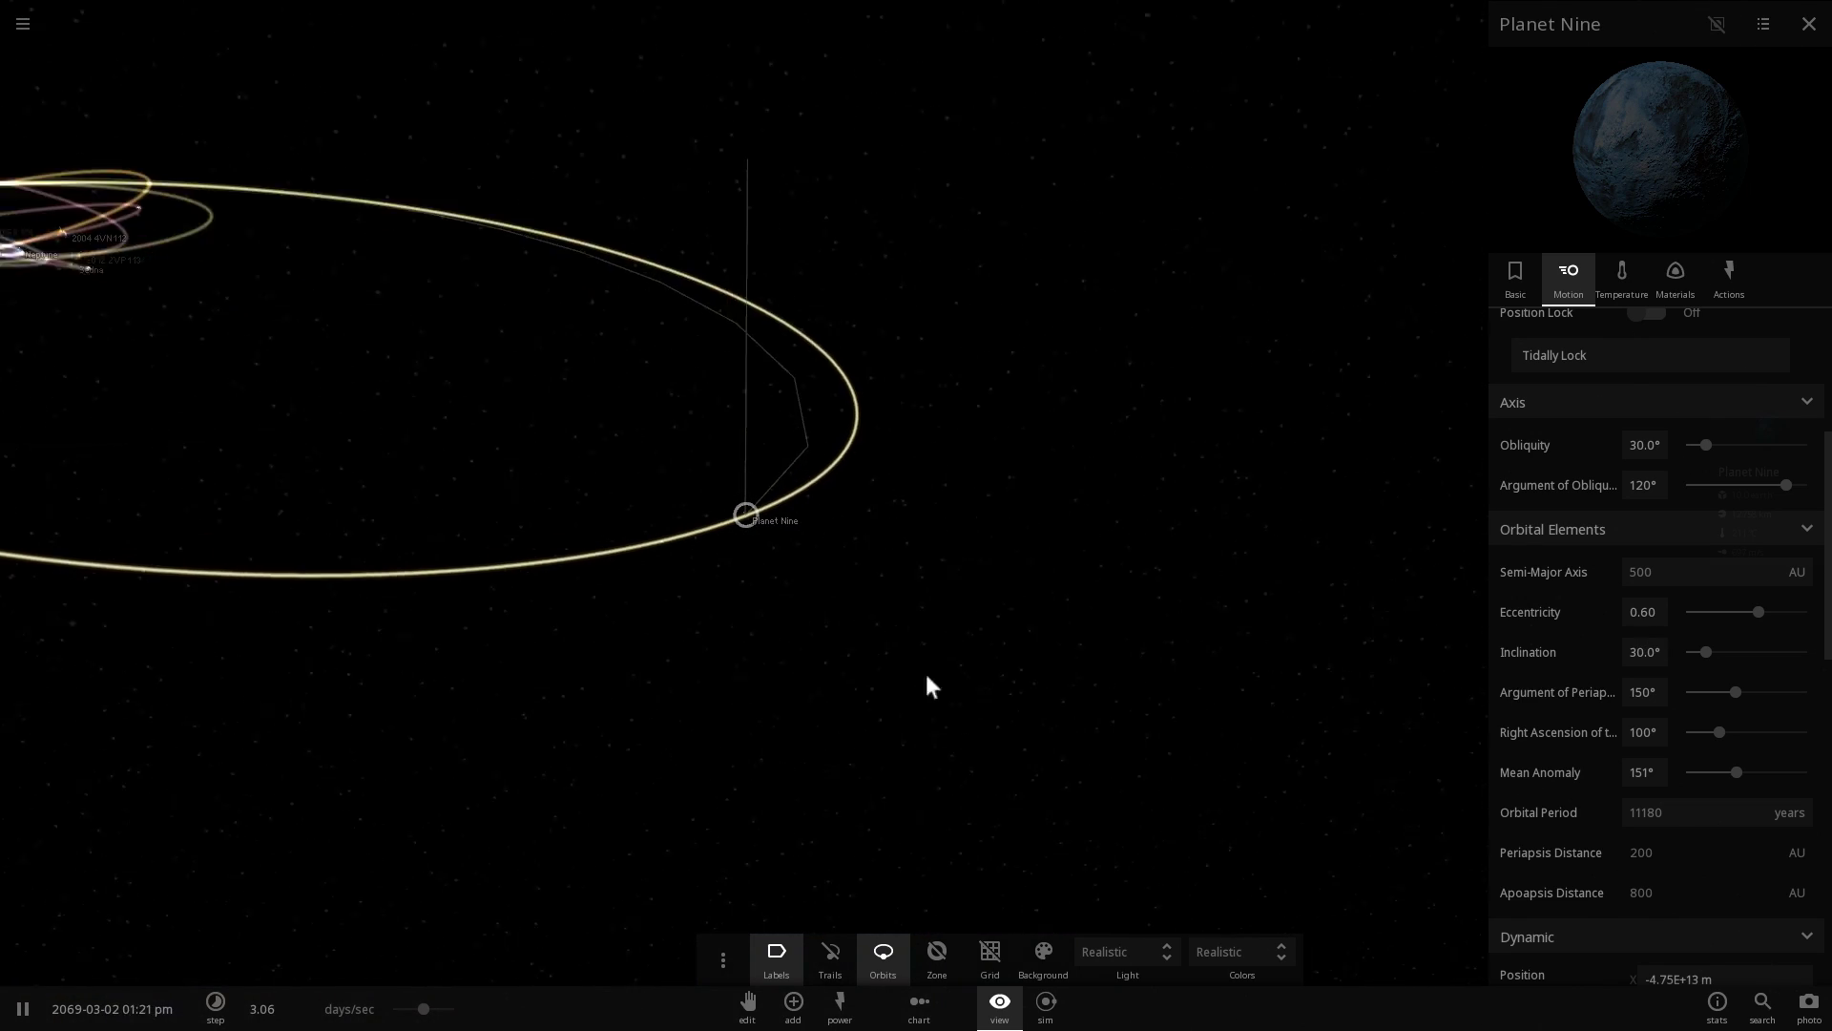
Examine the tilt of Planet Nine's orbit relative to the distant objects' orbits from several angles
{"action": "scroll", "coordinate": [912, 679], "scroll_direction": "down", "scroll_amount": 5}
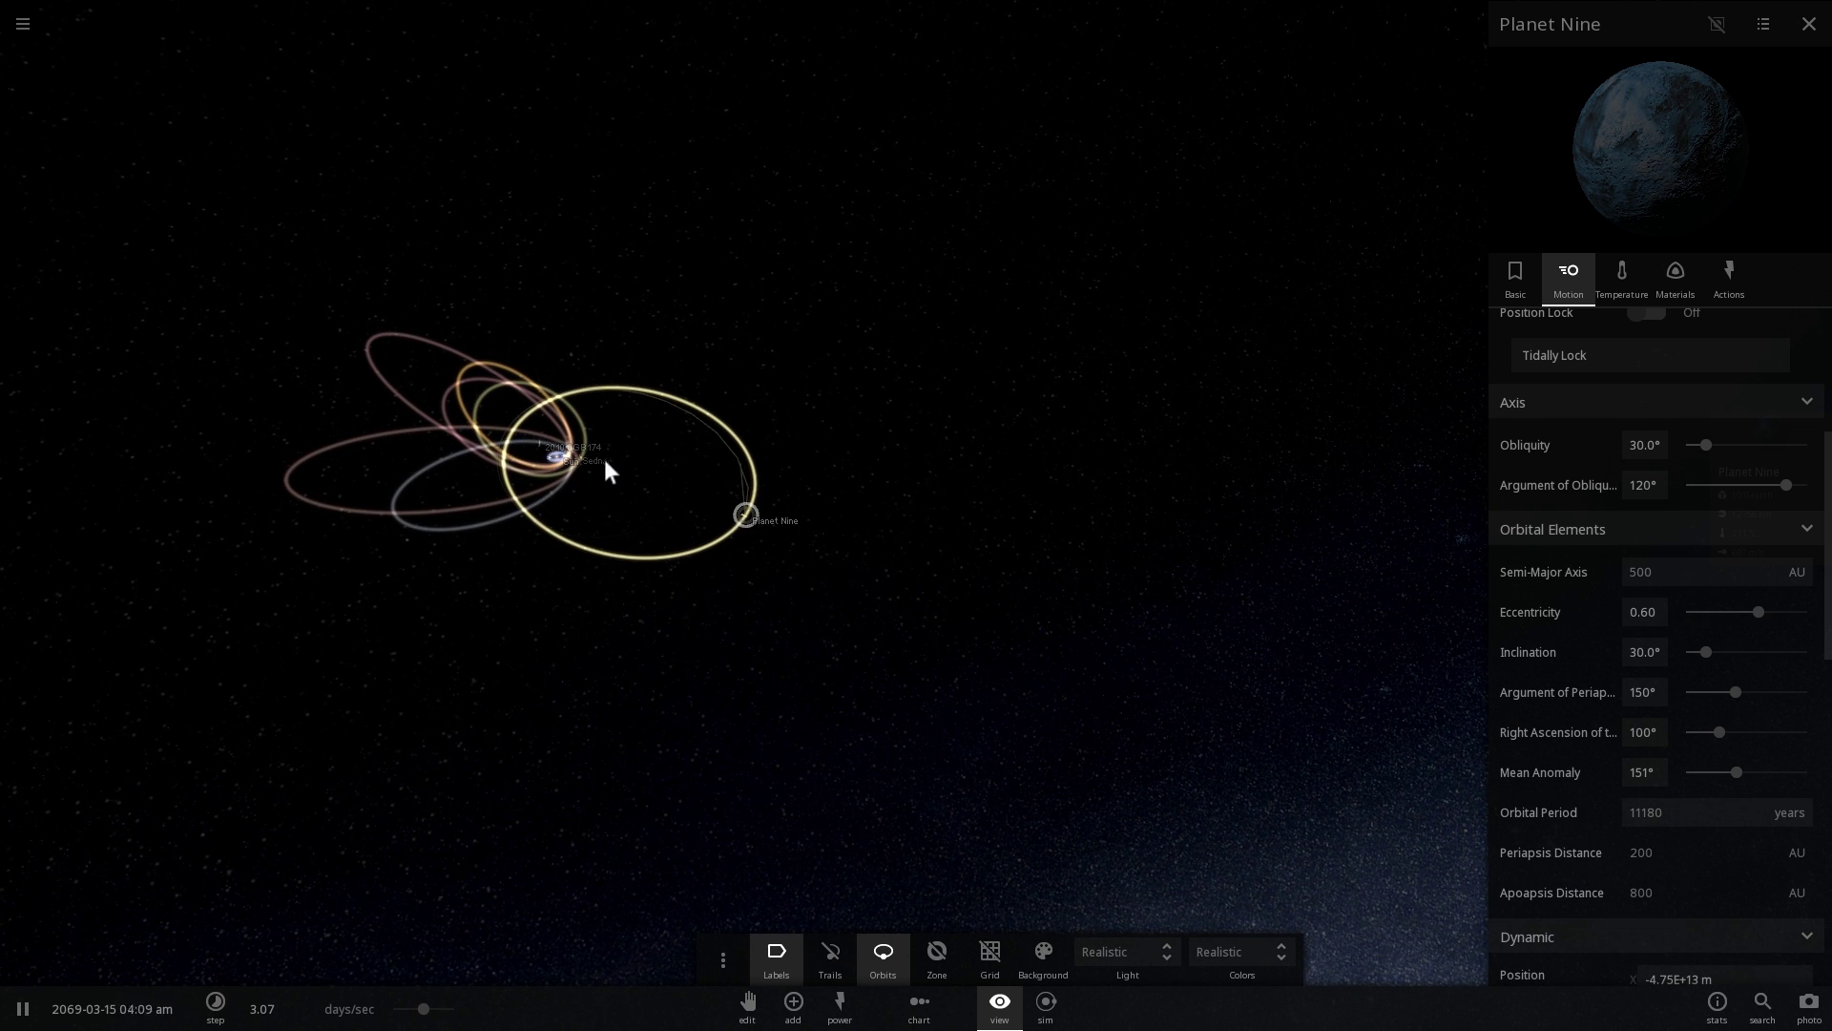
{"action": "scroll", "coordinate": [591, 476], "scroll_direction": "up", "scroll_amount": 5}
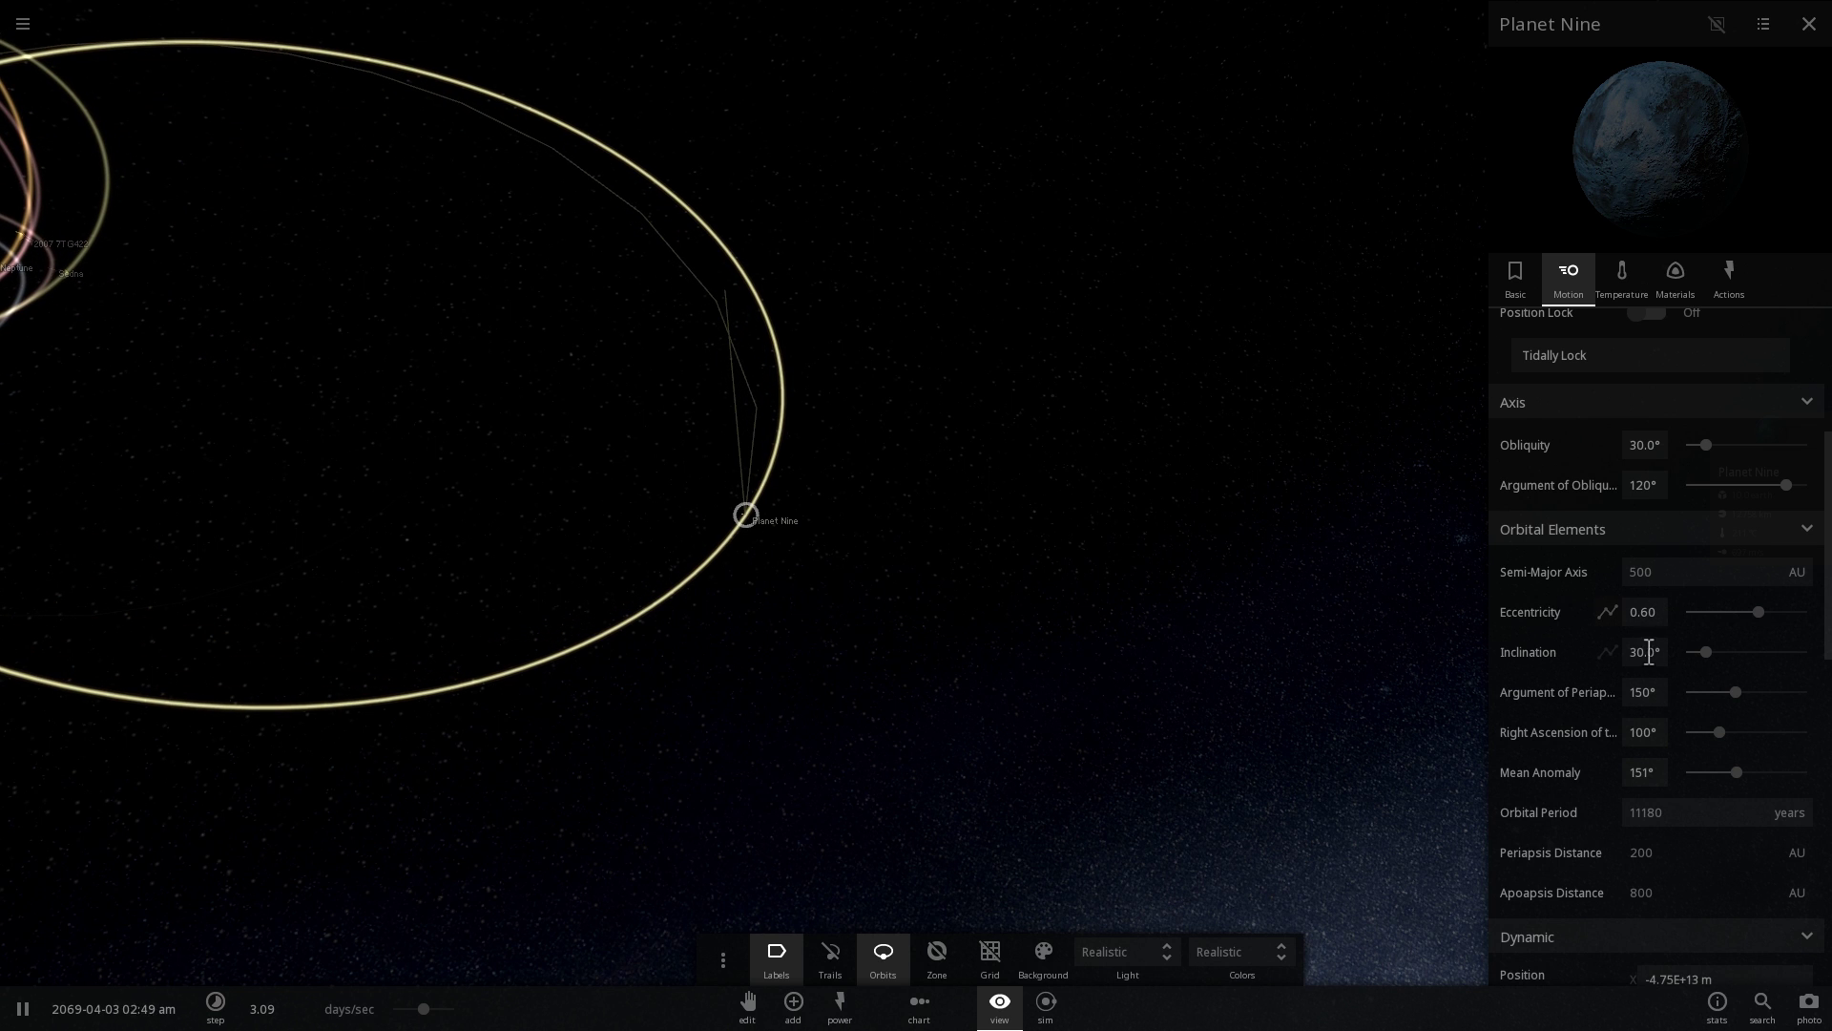
{"action": "left_click_drag", "start_coordinate": [998, 687], "coordinate": [694, 489]}
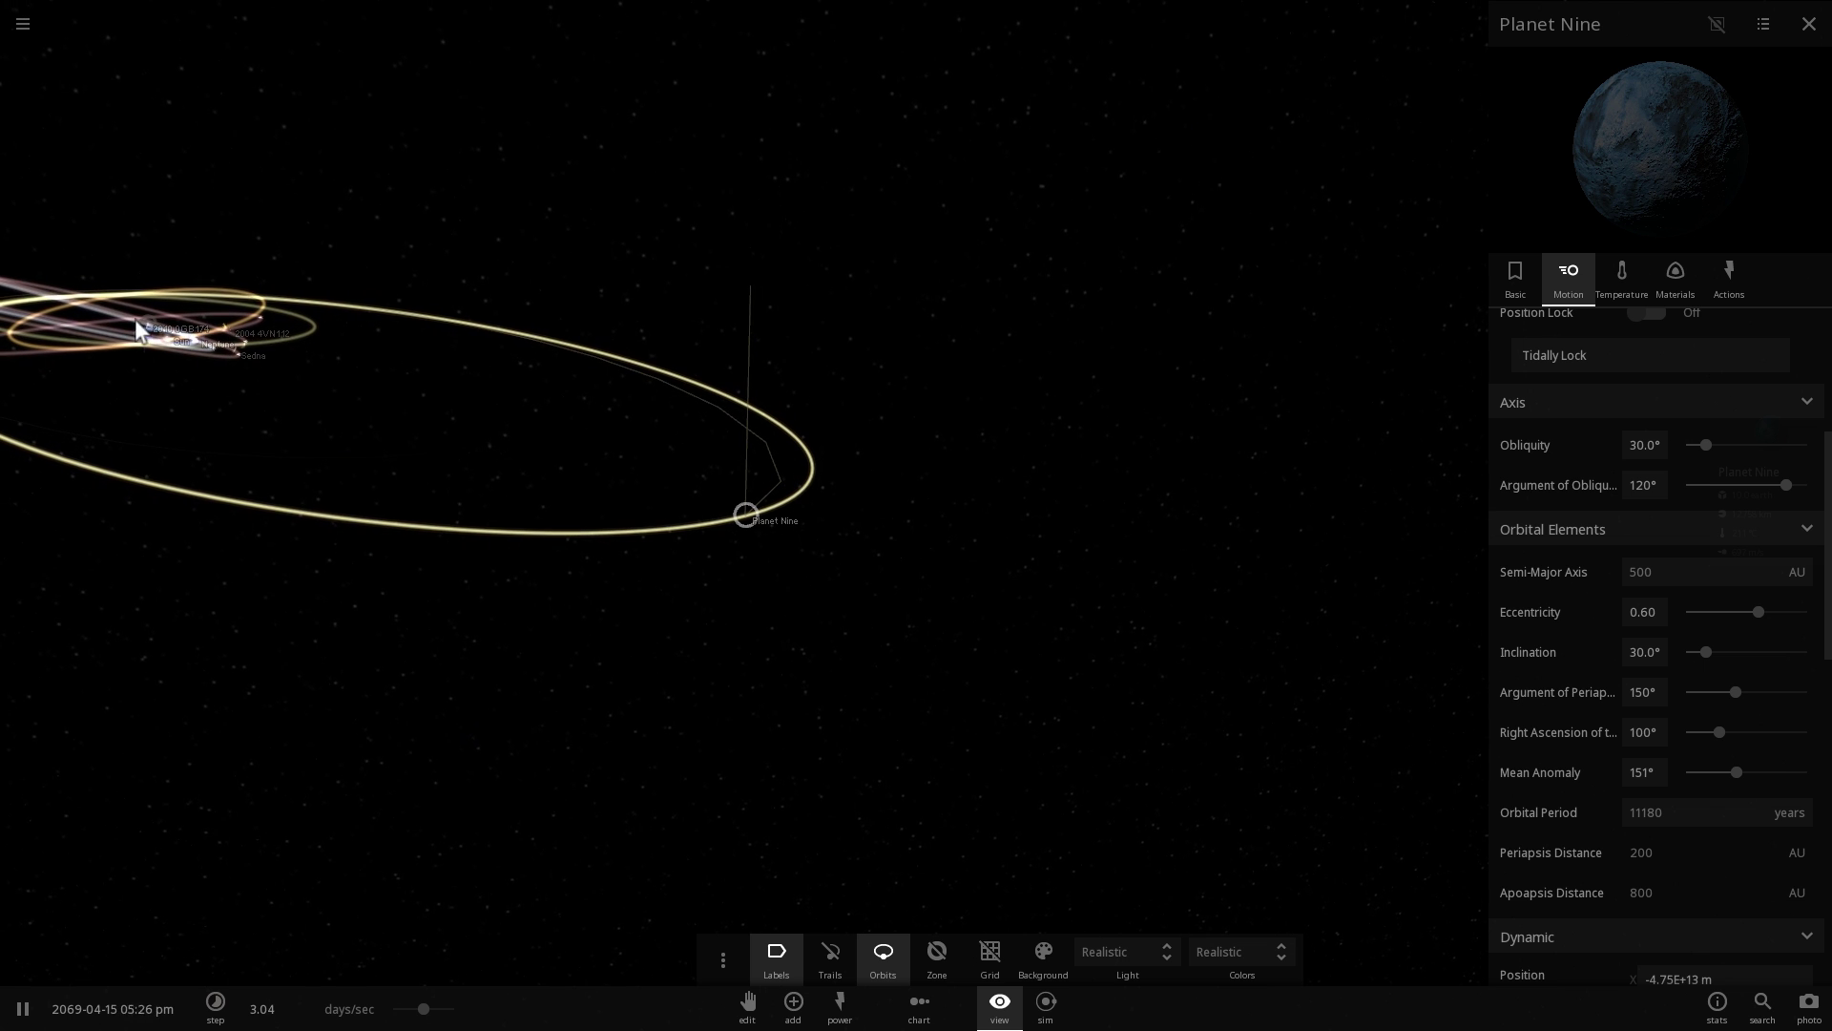
{"action": "left_click_drag", "start_coordinate": [271, 425], "coordinate": [253, 391]}
{"action": "left_click_drag", "start_coordinate": [939, 603], "coordinate": [947, 576]}
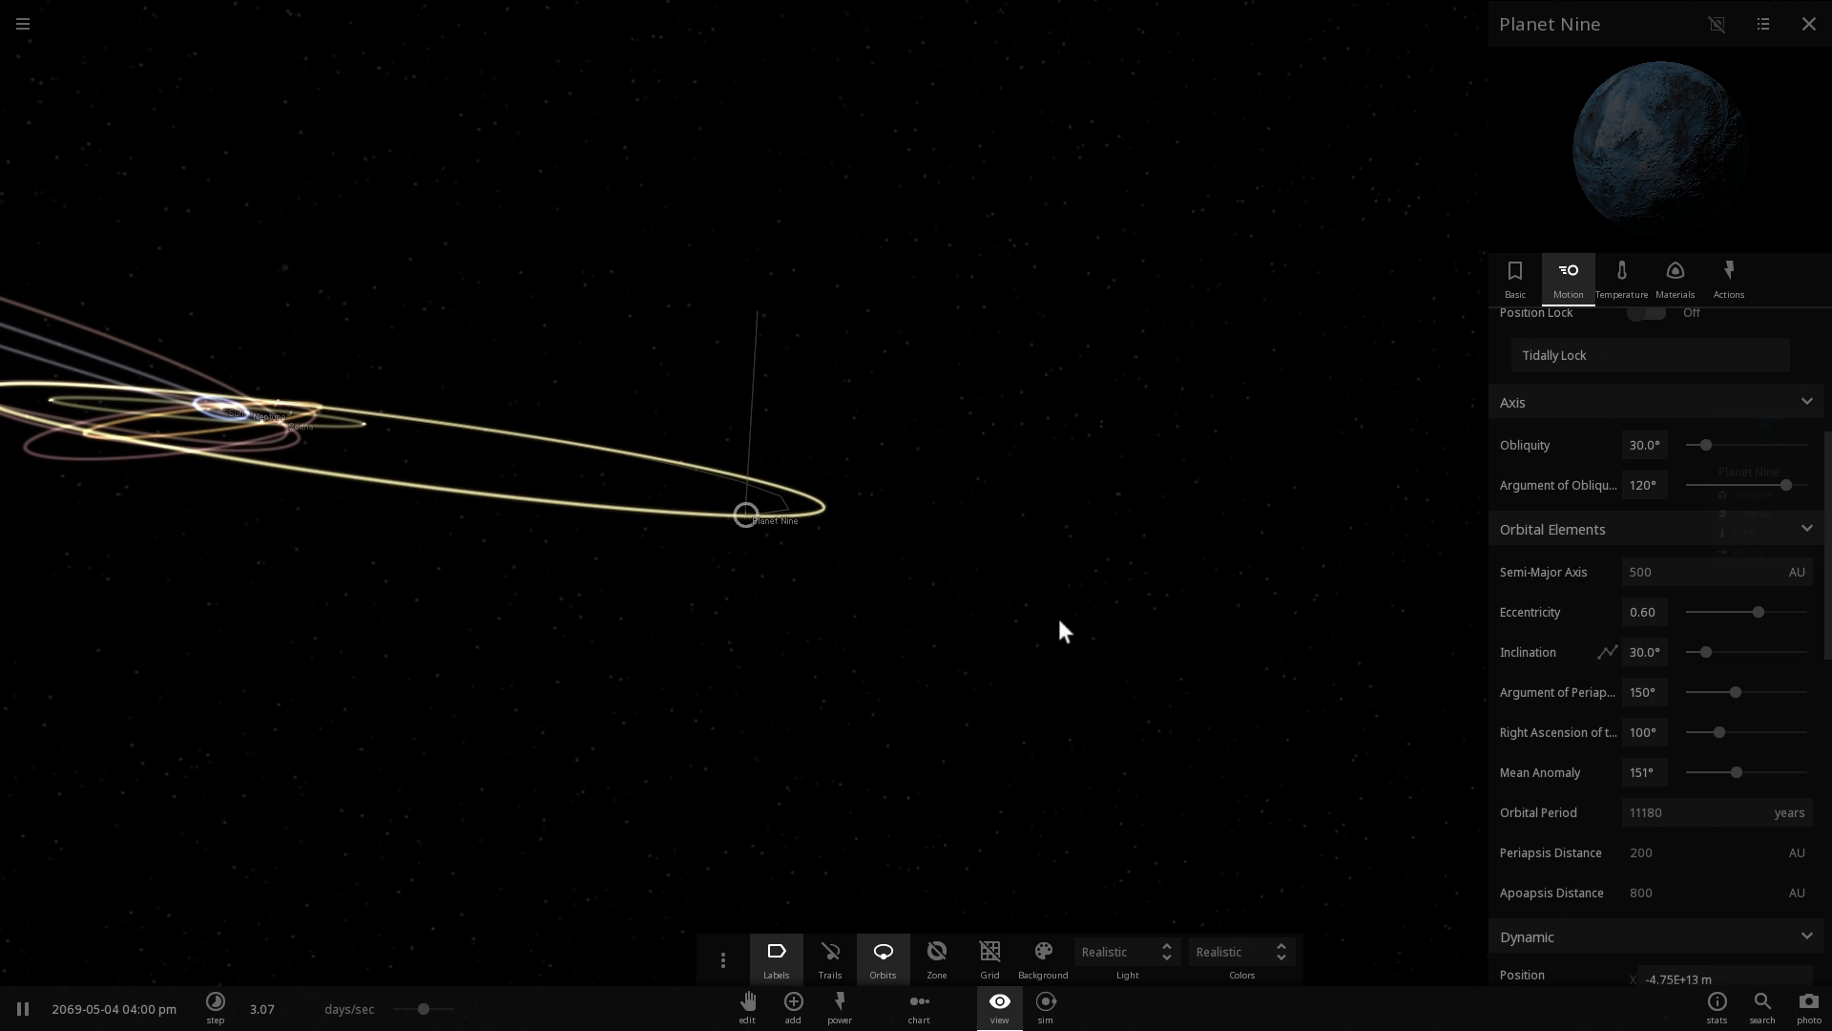
{"action": "left_click_drag", "start_coordinate": [1011, 543], "coordinate": [674, 601]}
Inspect Planet Nine up close and review its temperature properties and material composition
{"action": "scroll", "coordinate": [748, 513], "scroll_direction": "up", "scroll_amount": 5}
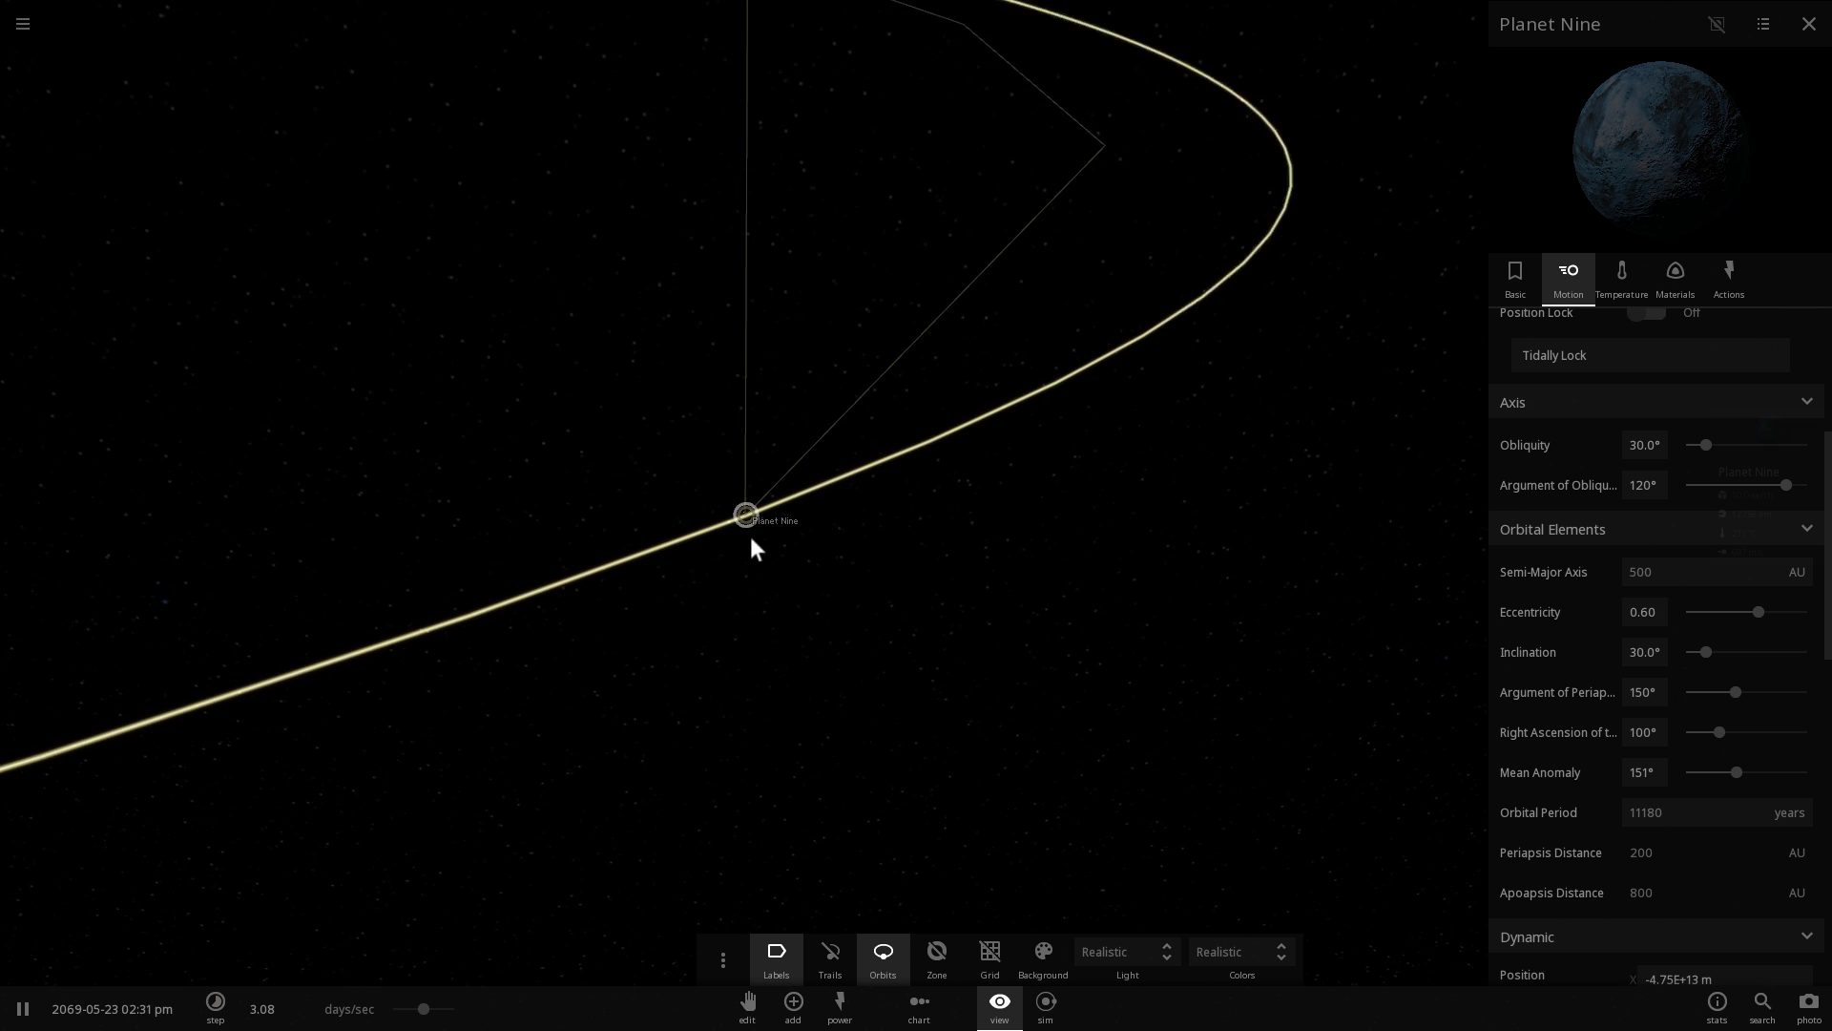
{"action": "scroll", "coordinate": [730, 548], "scroll_direction": "up", "scroll_amount": 5}
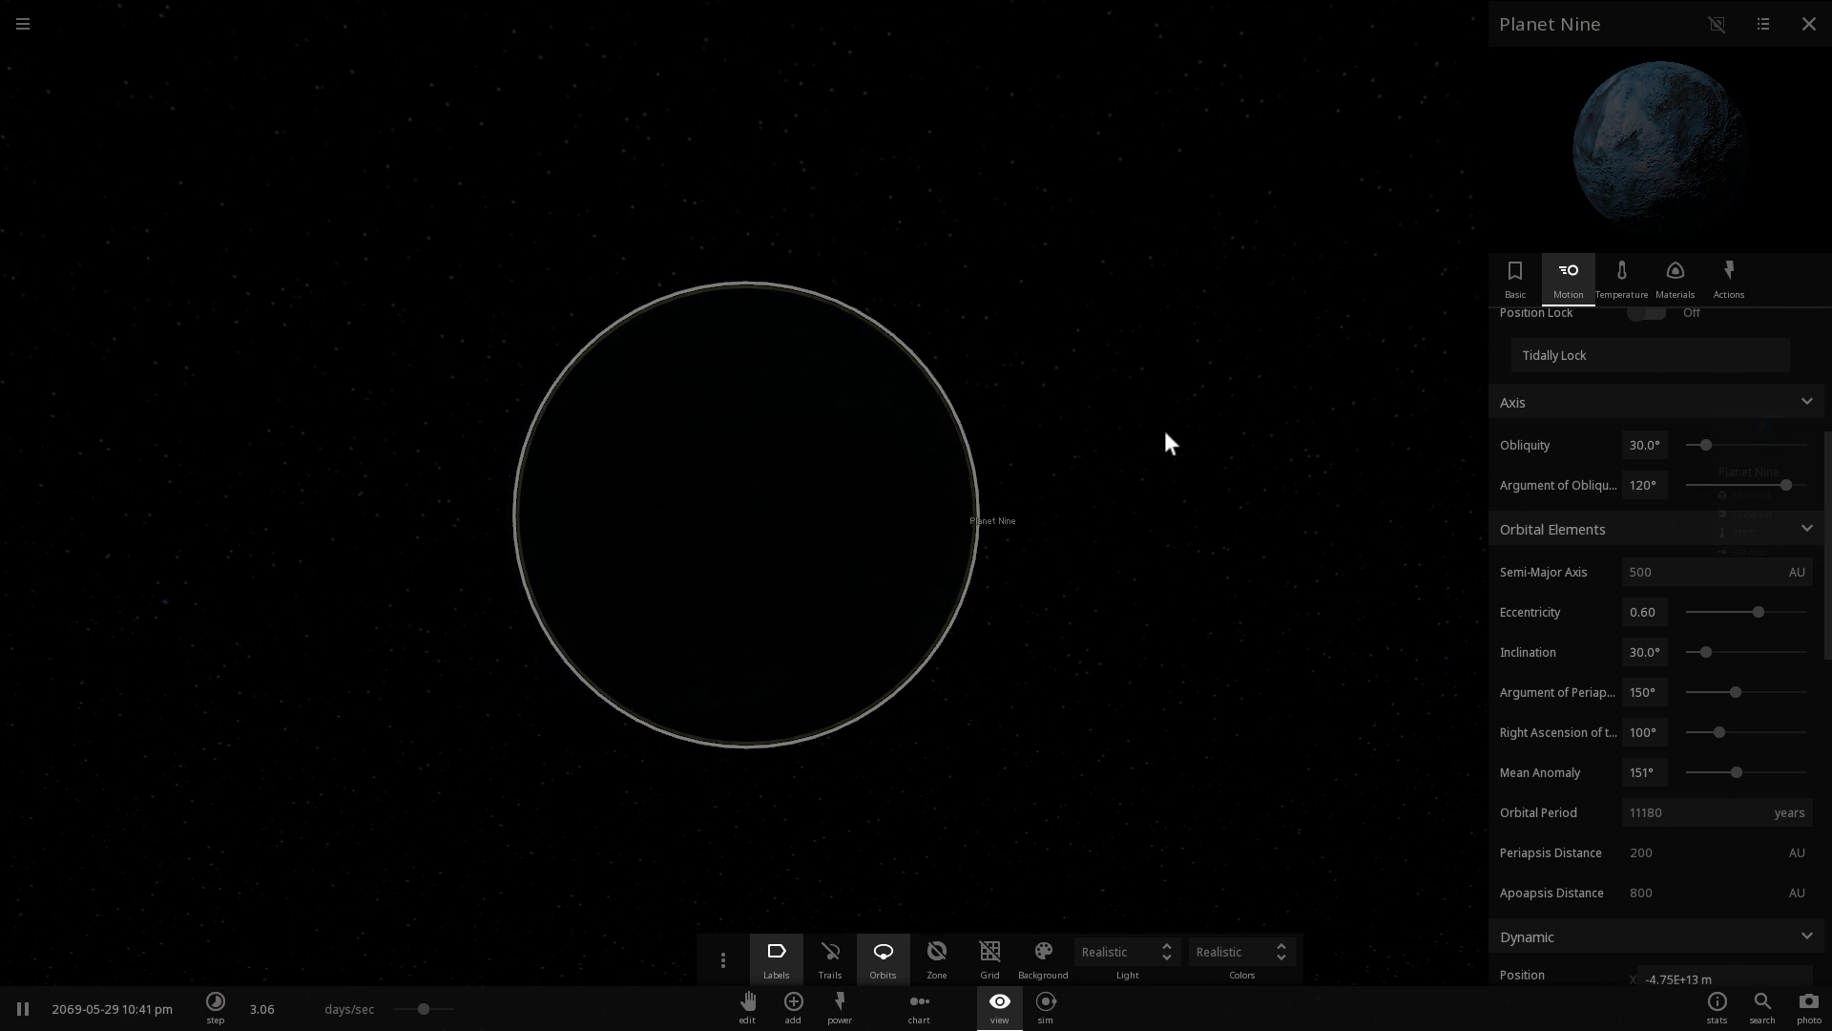
{"action": "scroll", "coordinate": [964, 458], "scroll_direction": "down", "scroll_amount": 5}
{"action": "scroll", "coordinate": [840, 520], "scroll_direction": "up", "scroll_amount": 5}
{"action": "left_click", "coordinate": [1611, 278]}
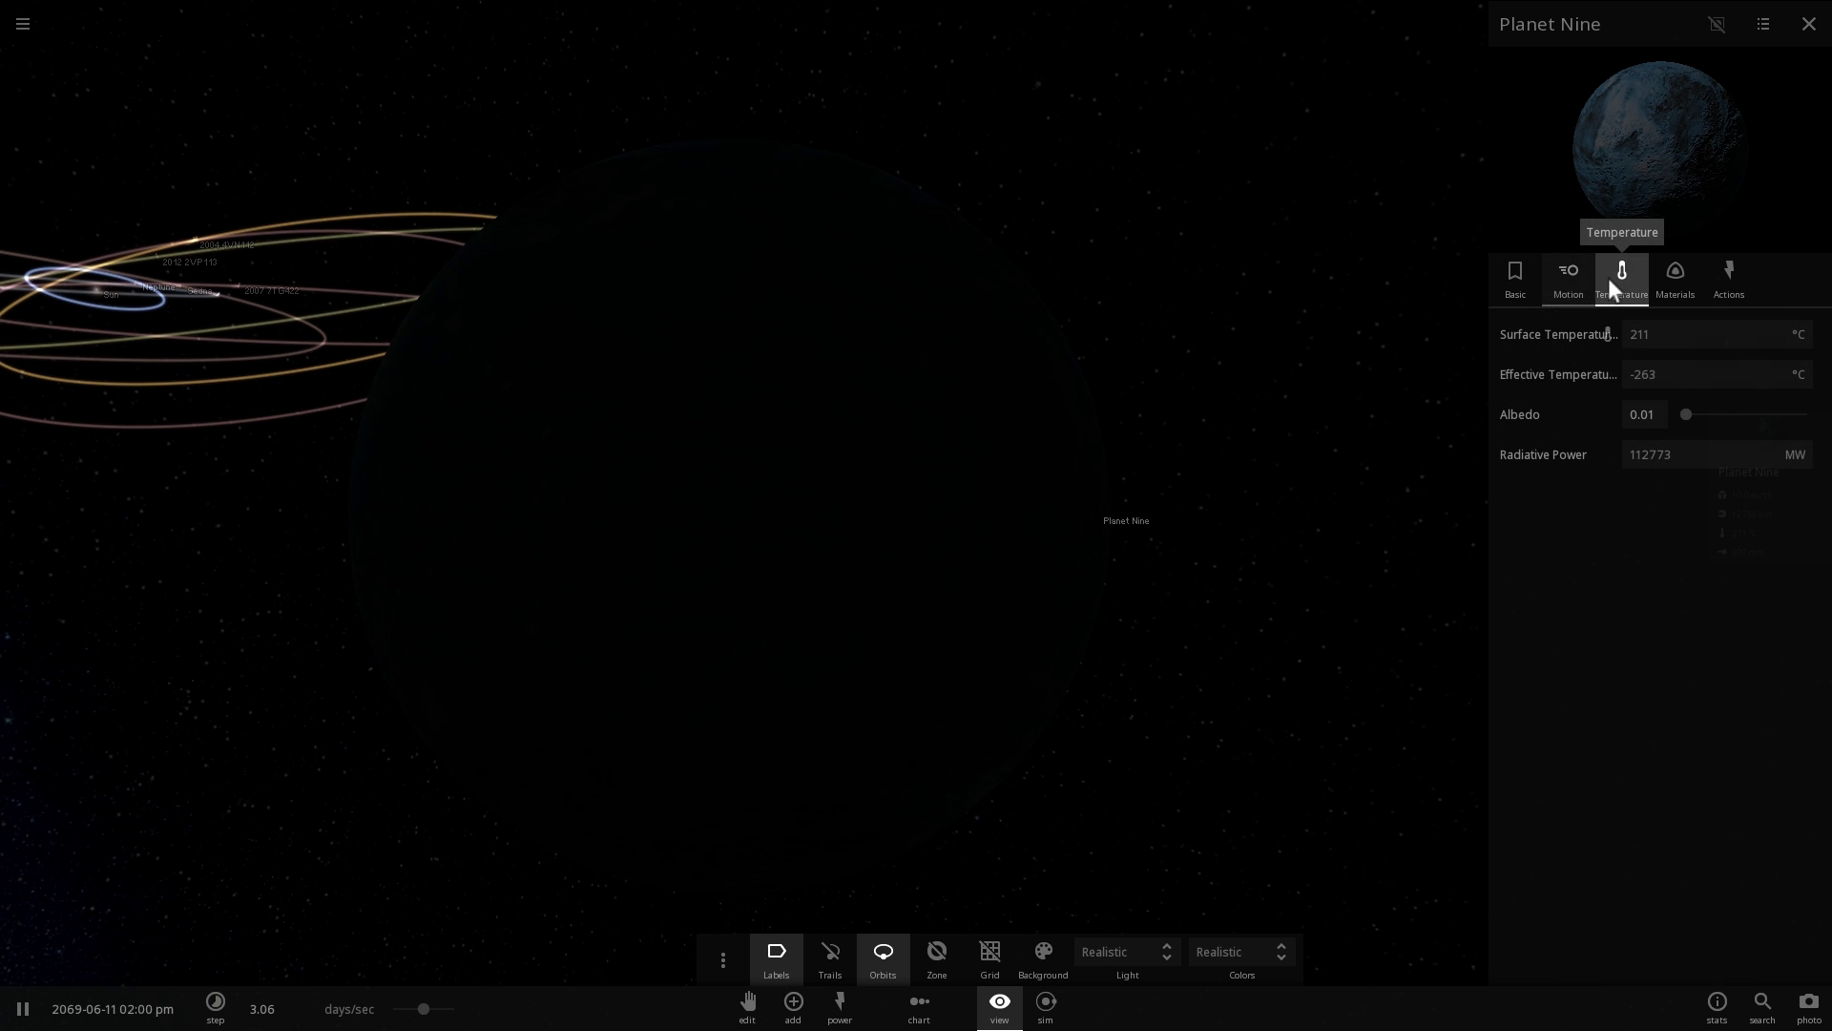
{"action": "left_click", "coordinate": [1678, 273]}
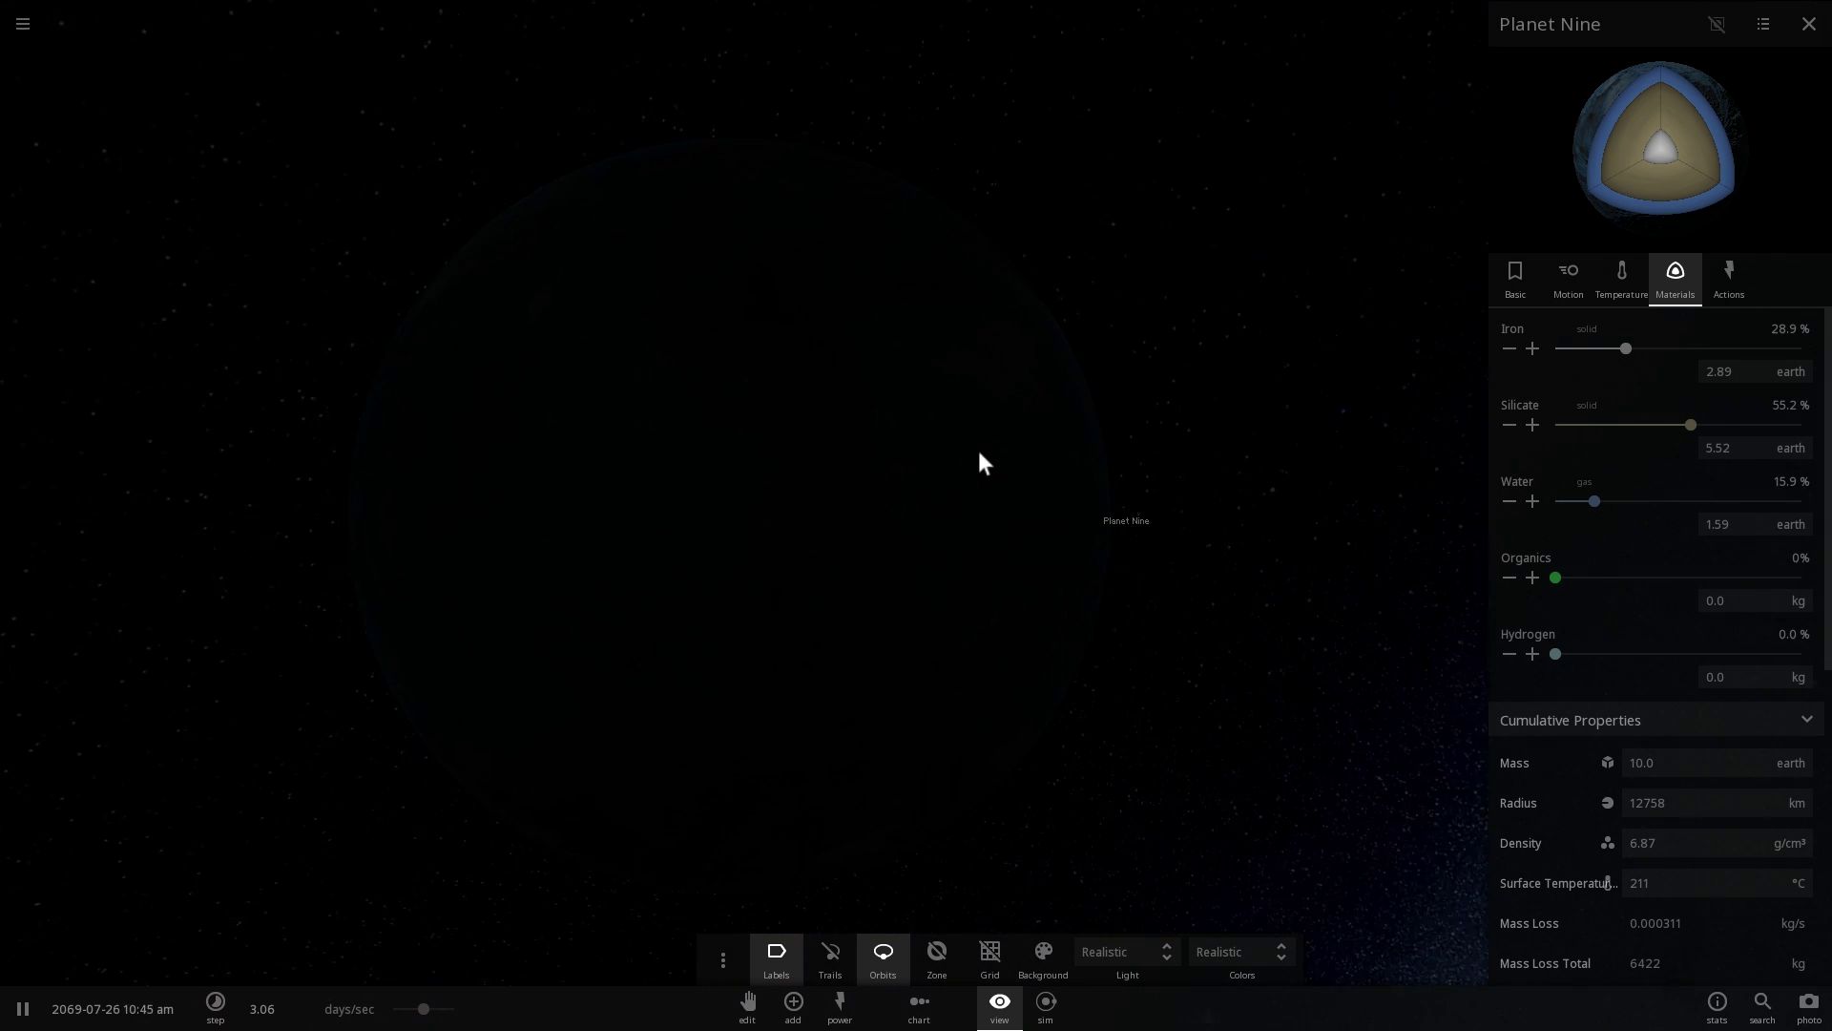
Give Planet Nine an atmosphere with a surface pressure of 1 atm and set its infrared emissivity to 1.00
{"action": "left_click", "coordinate": [1613, 275]}
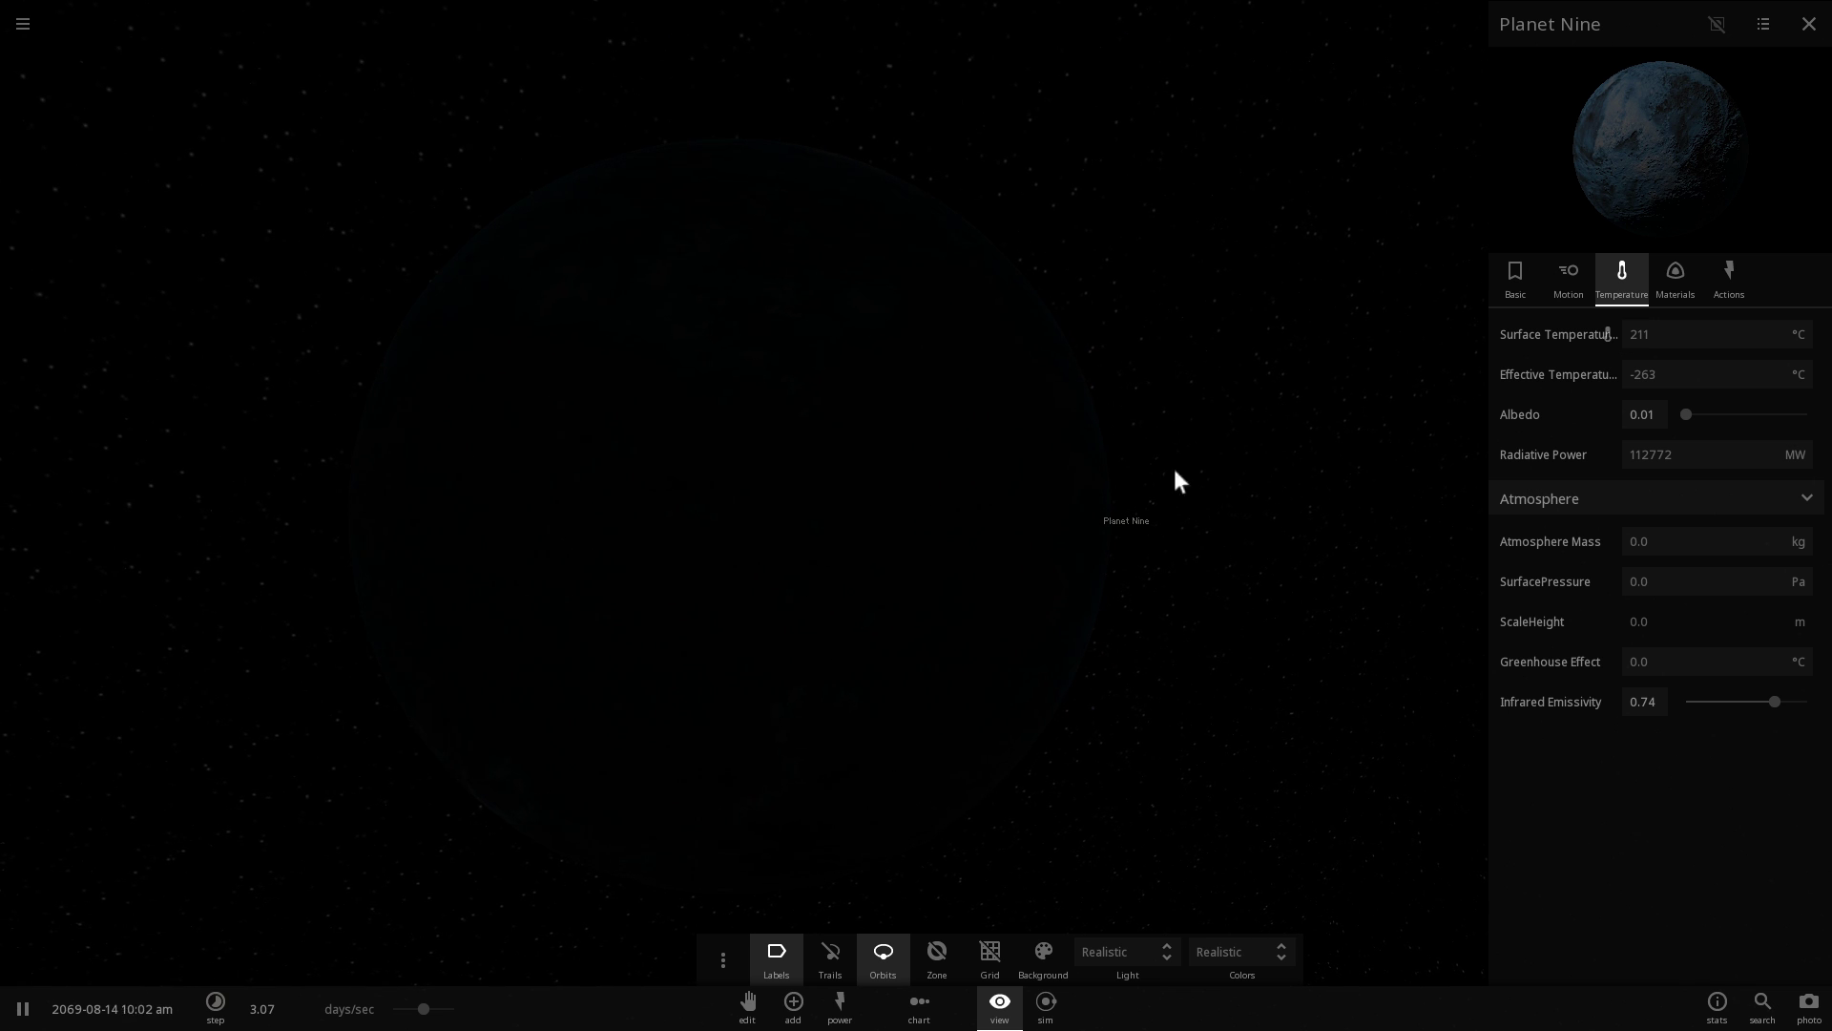
{"action": "left_click", "coordinate": [1803, 584]}
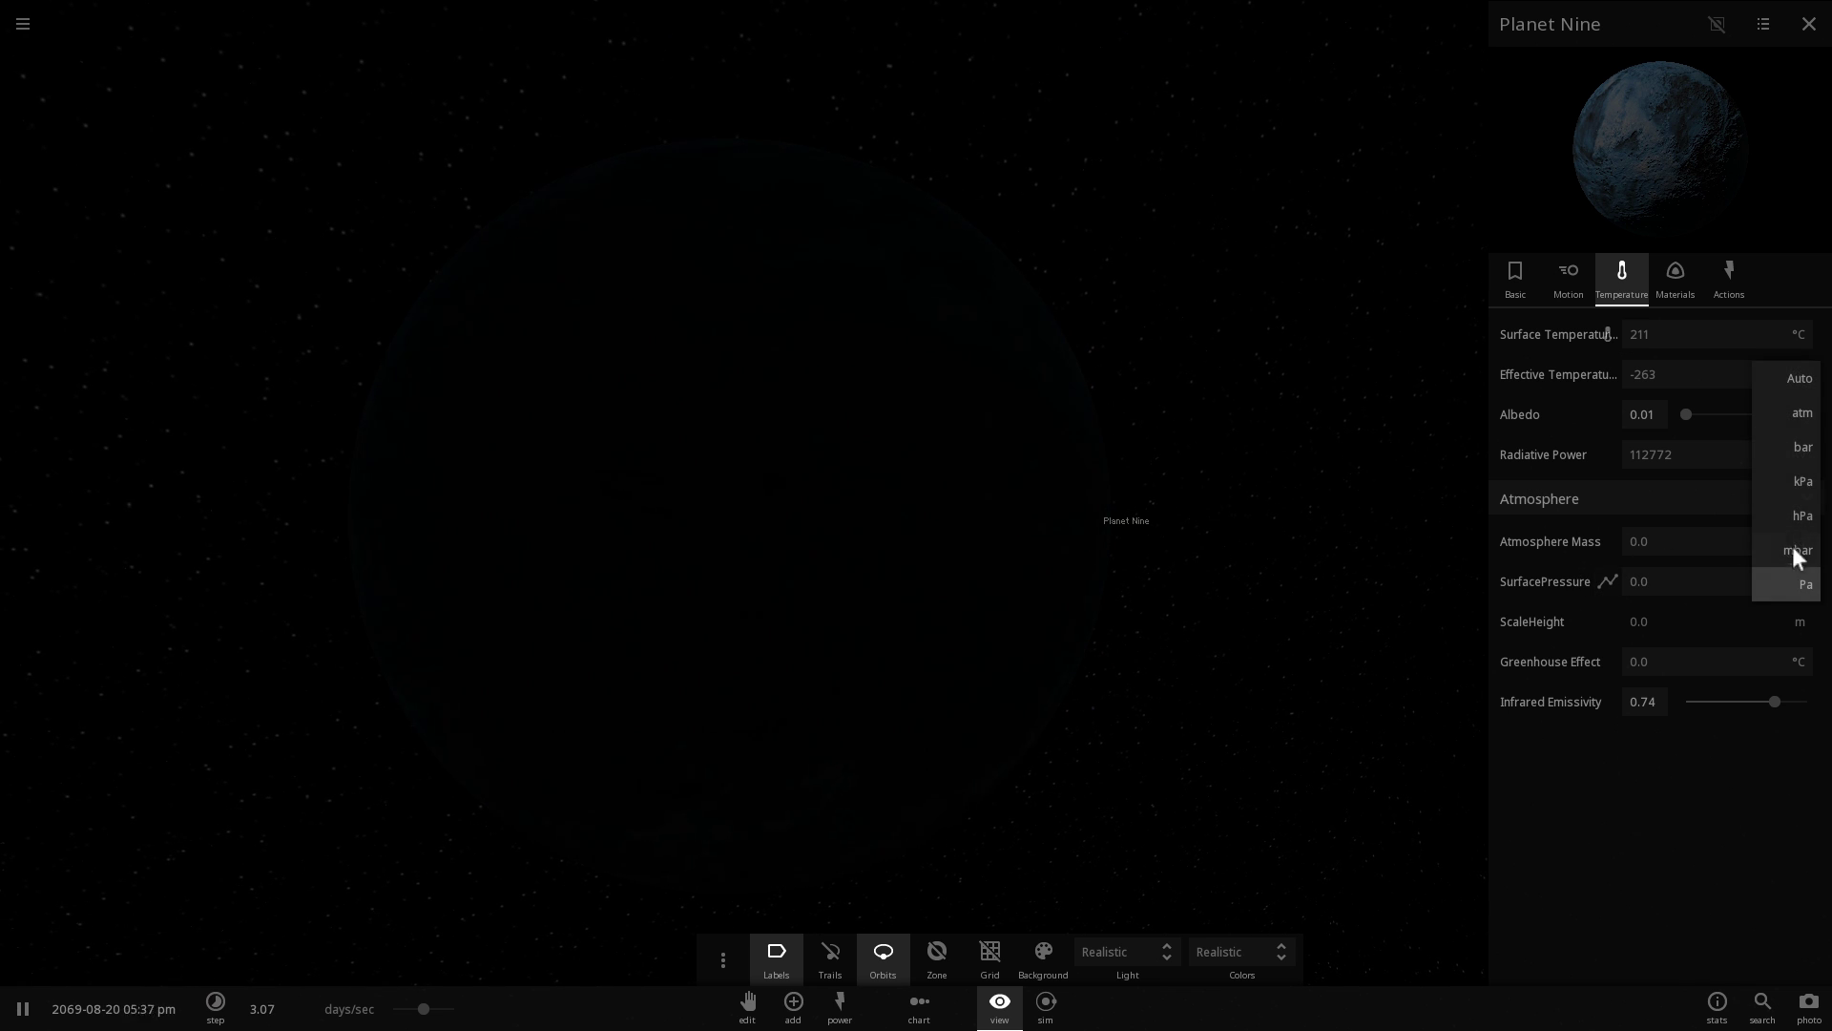
{"action": "left_click", "coordinate": [1802, 414]}
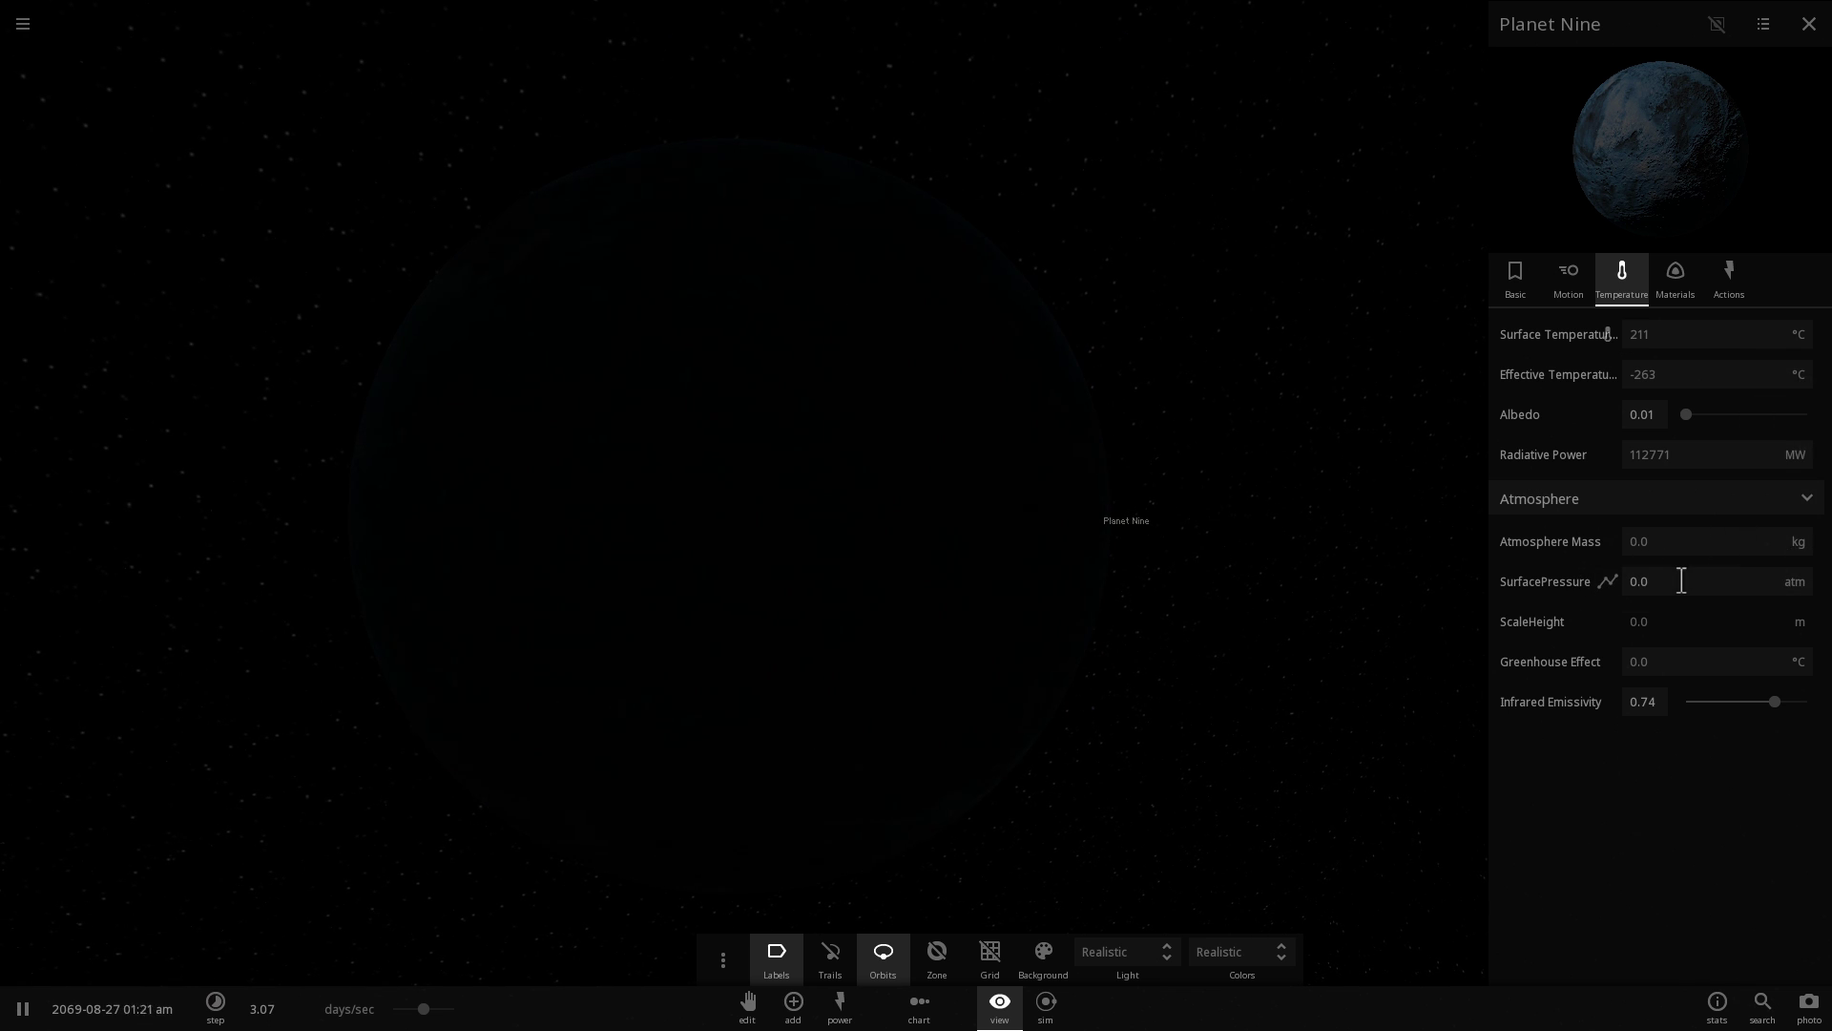
{"action": "left_click", "coordinate": [1681, 580]}
{"action": "type", "text": "1"}
{"action": "key", "text": "Return"}
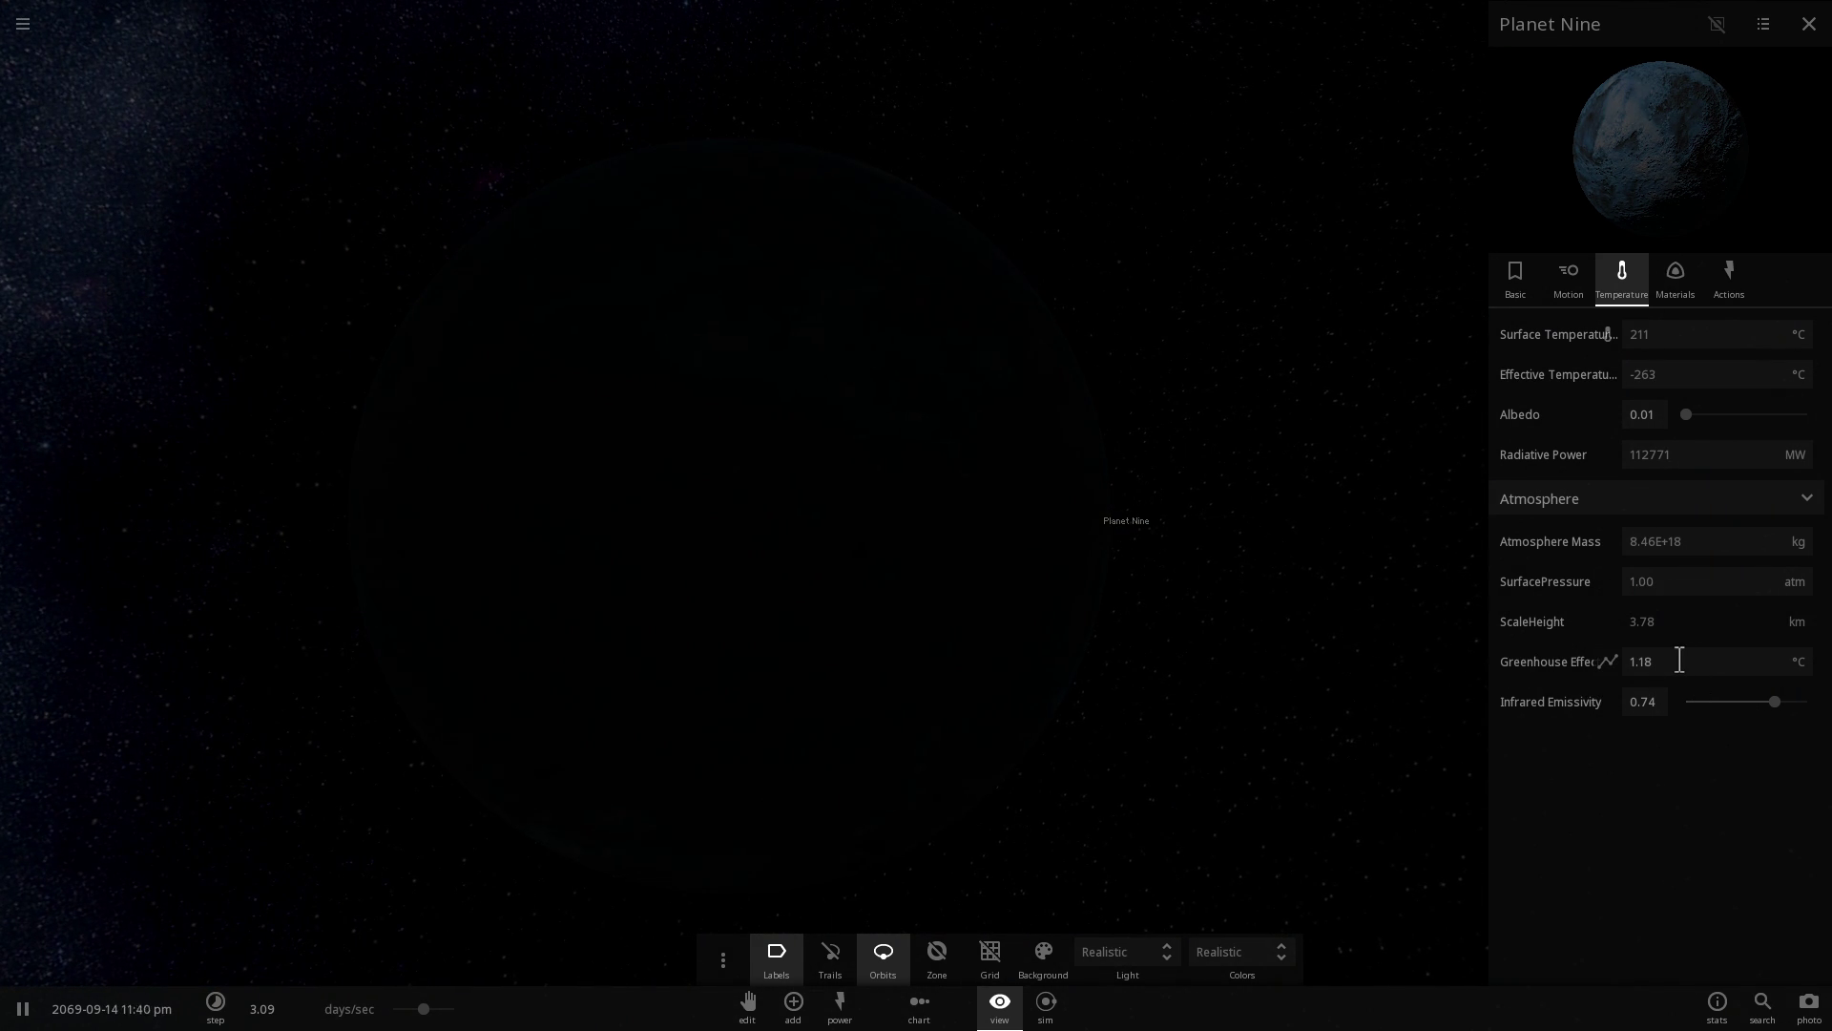
{"action": "left_click_drag", "start_coordinate": [1769, 706], "coordinate": [1818, 706]}
{"action": "left_click", "coordinate": [1141, 522]}
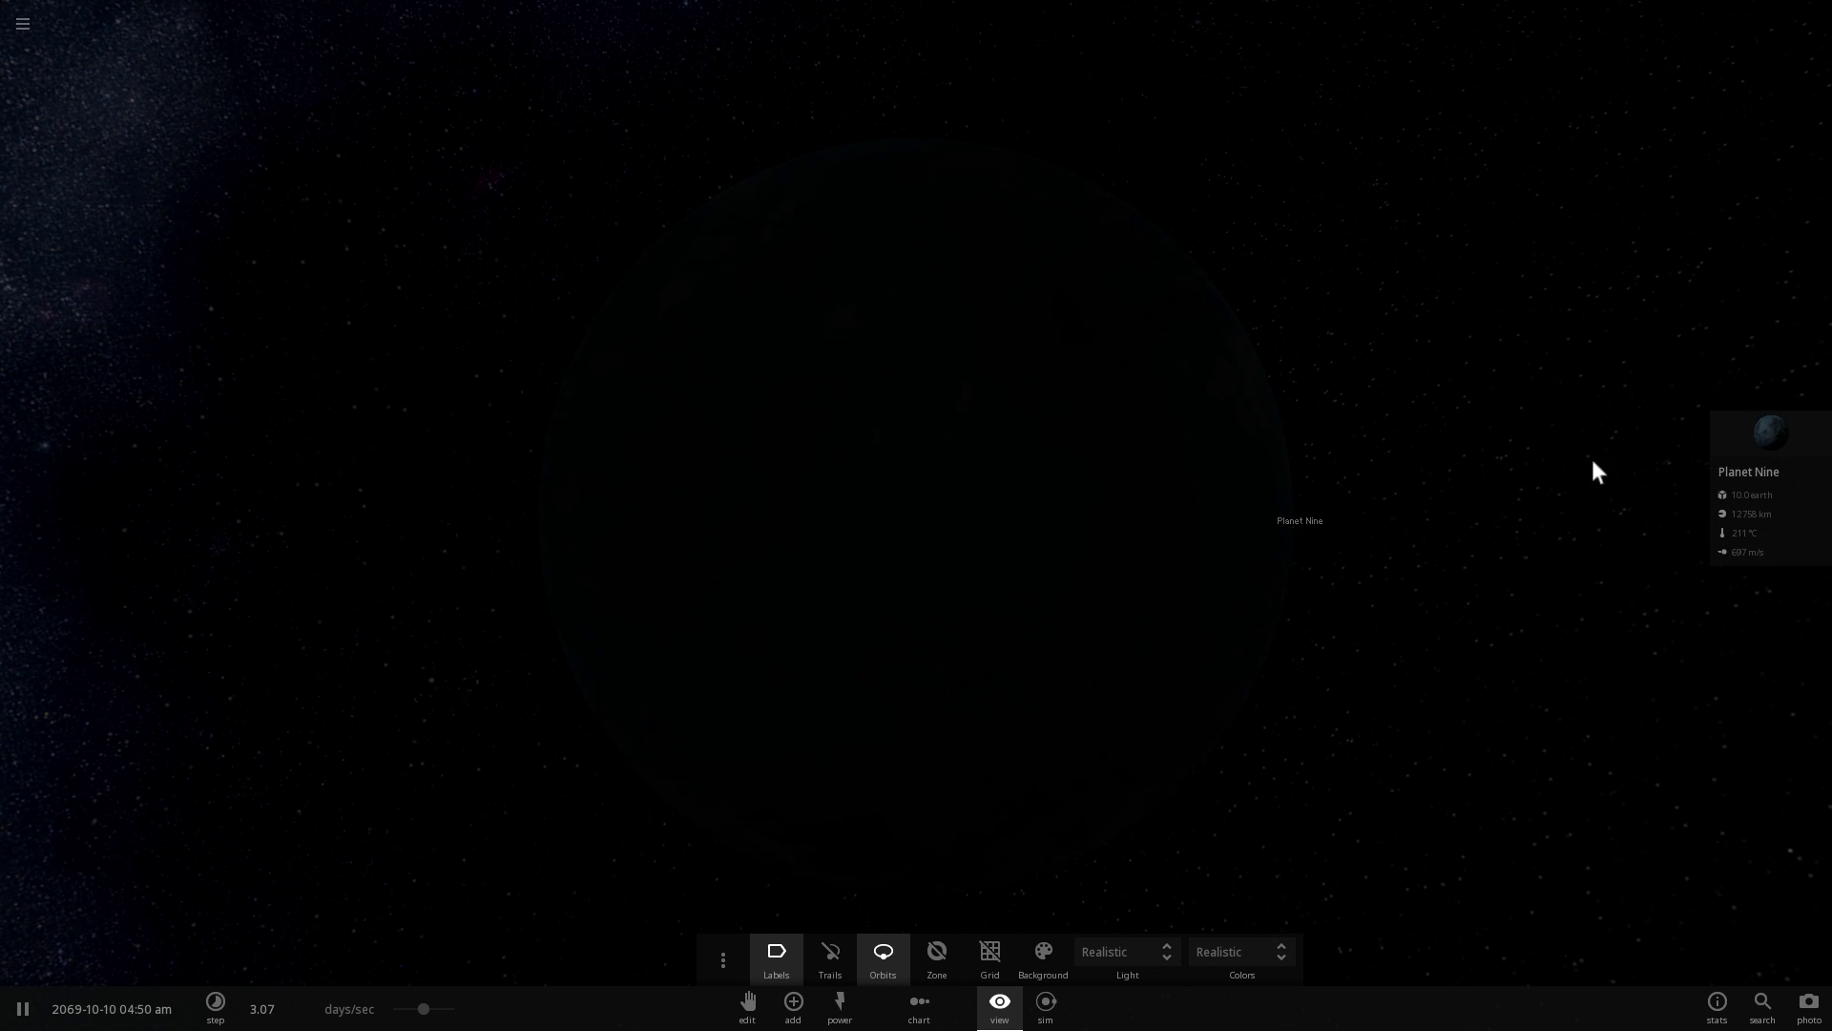
Reopen Planet Nine's temperature properties and raise its surface pressure to 2.07 atm
{"action": "left_click", "coordinate": [1733, 430]}
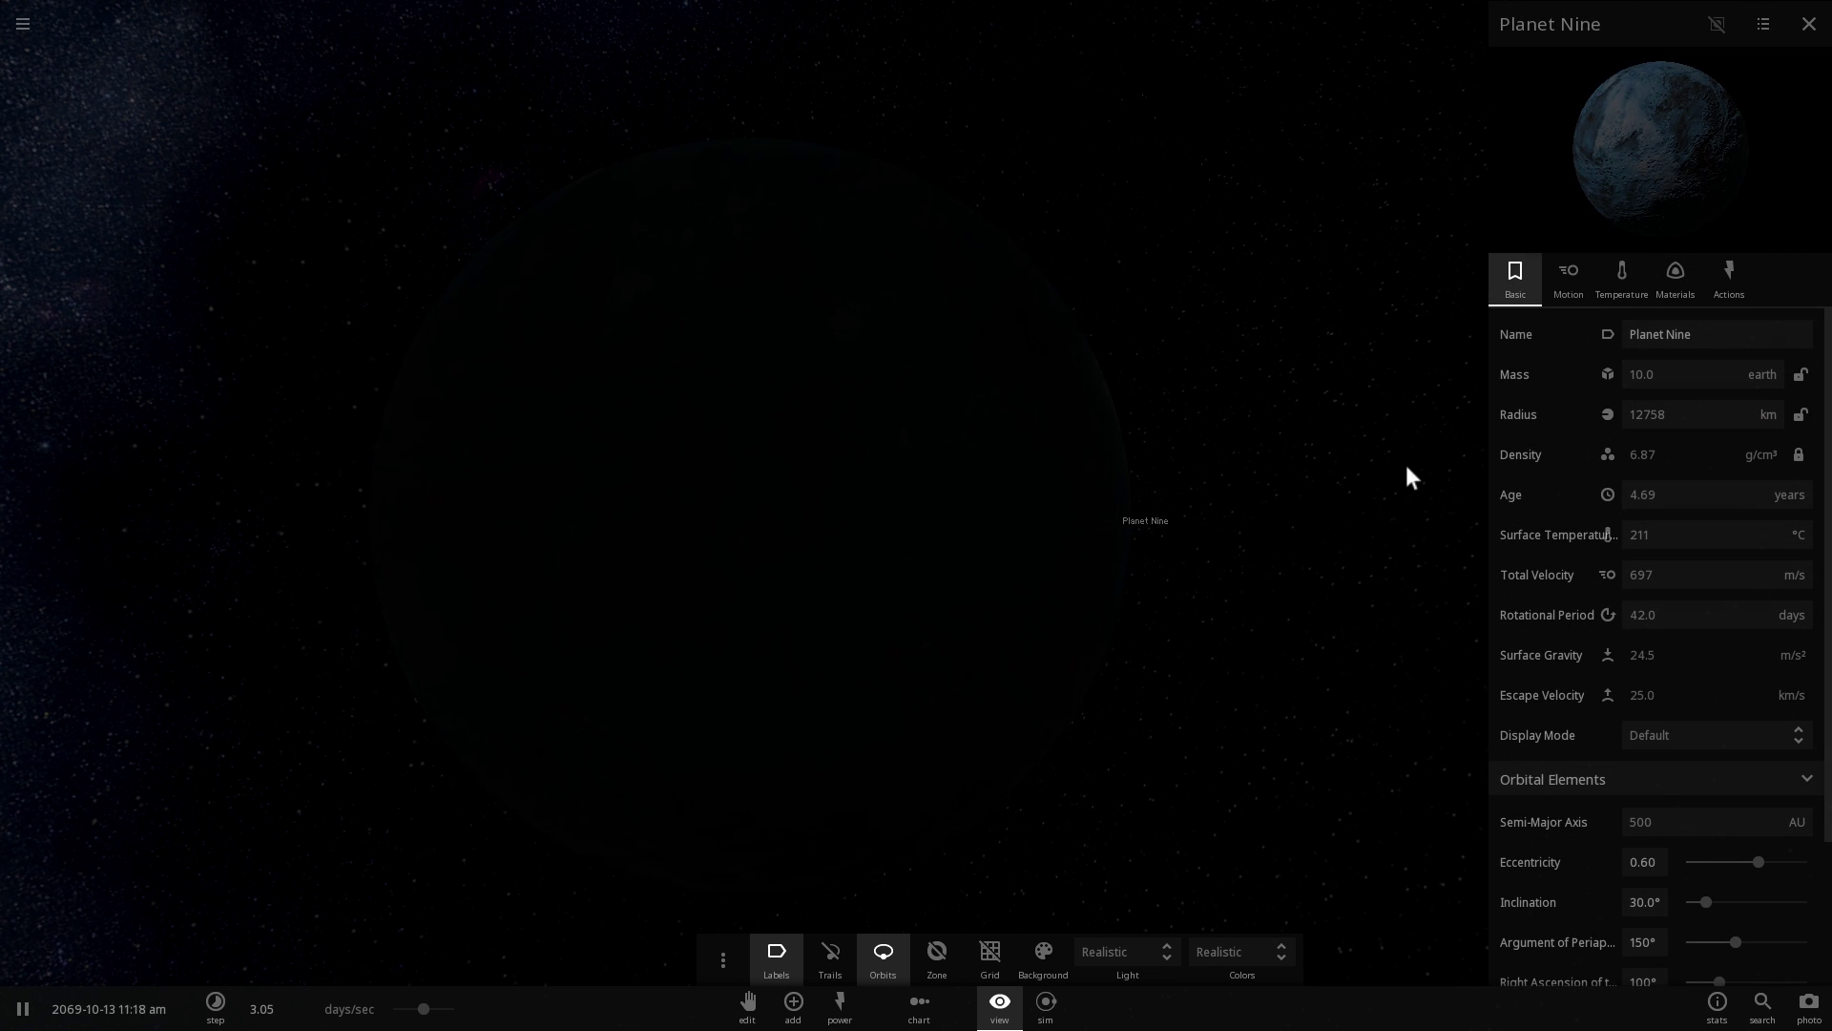
{"action": "left_click", "coordinate": [1614, 282]}
{"action": "left_click", "coordinate": [1691, 563]}
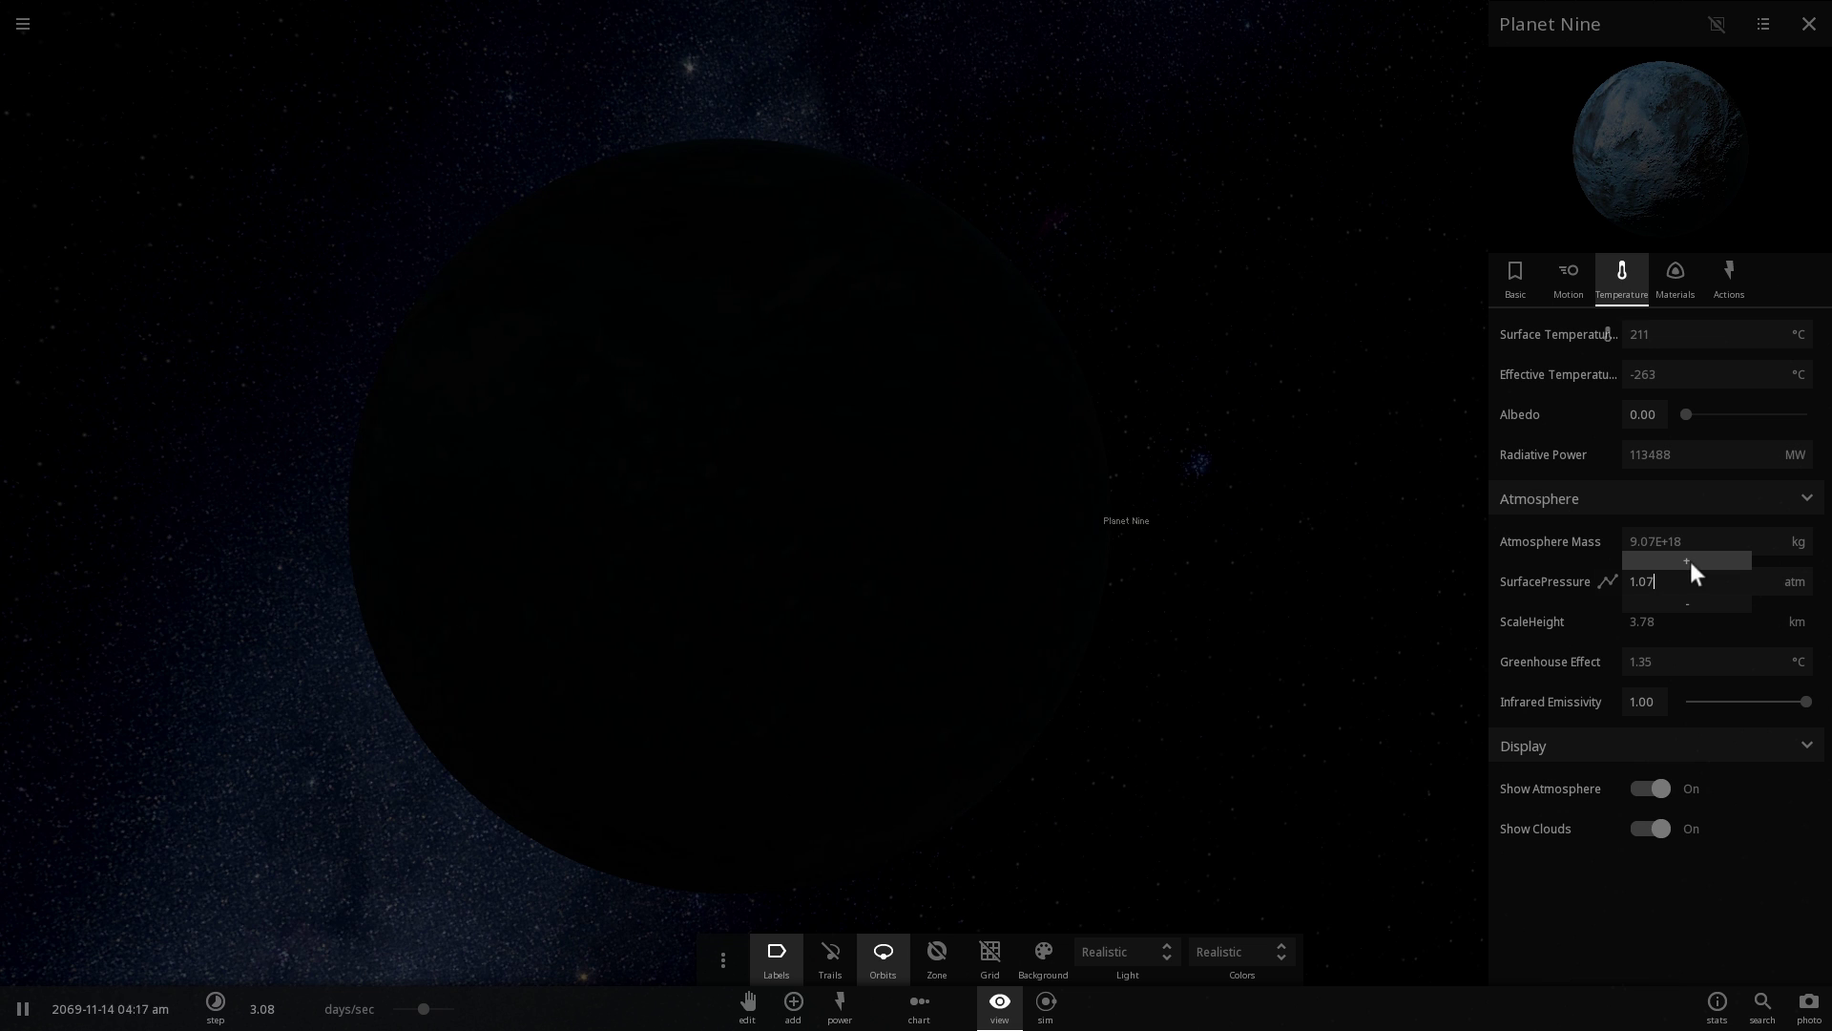
{"action": "left_click", "coordinate": [1691, 561]}
{"action": "left_click", "coordinate": [1691, 561]}
{"action": "left_click", "coordinate": [1691, 561]}
{"action": "left_click", "coordinate": [1691, 561]}
{"action": "left_click", "coordinate": [1691, 561]}
{"action": "left_click", "coordinate": [1691, 561]}
{"action": "left_click", "coordinate": [1691, 561]}
{"action": "left_click", "coordinate": [1690, 561]}
{"action": "left_click", "coordinate": [1691, 561]}
{"action": "left_click", "coordinate": [1690, 561]}
{"action": "left_click", "coordinate": [1691, 561]}
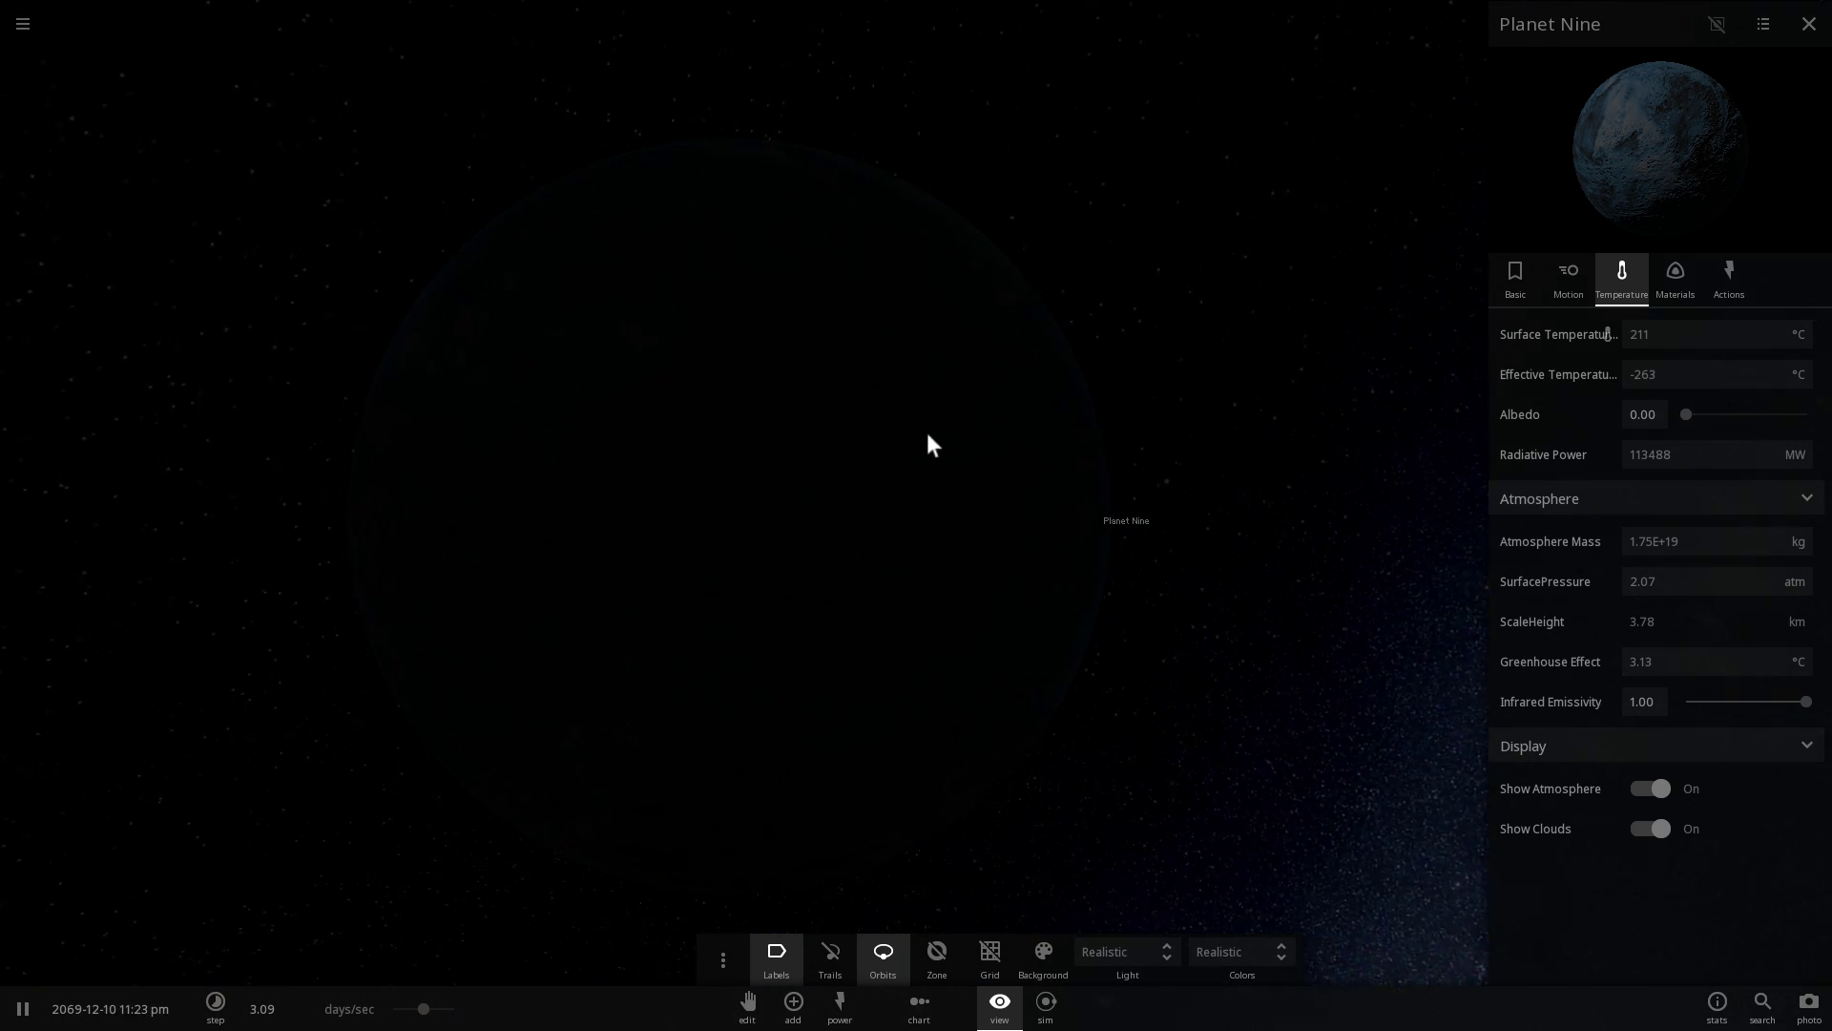
Inspect Planet Nine's dark surface and look toward the Sun and the distant objects from its surroundings
{"action": "scroll", "coordinate": [891, 420], "scroll_direction": "down", "scroll_amount": 5}
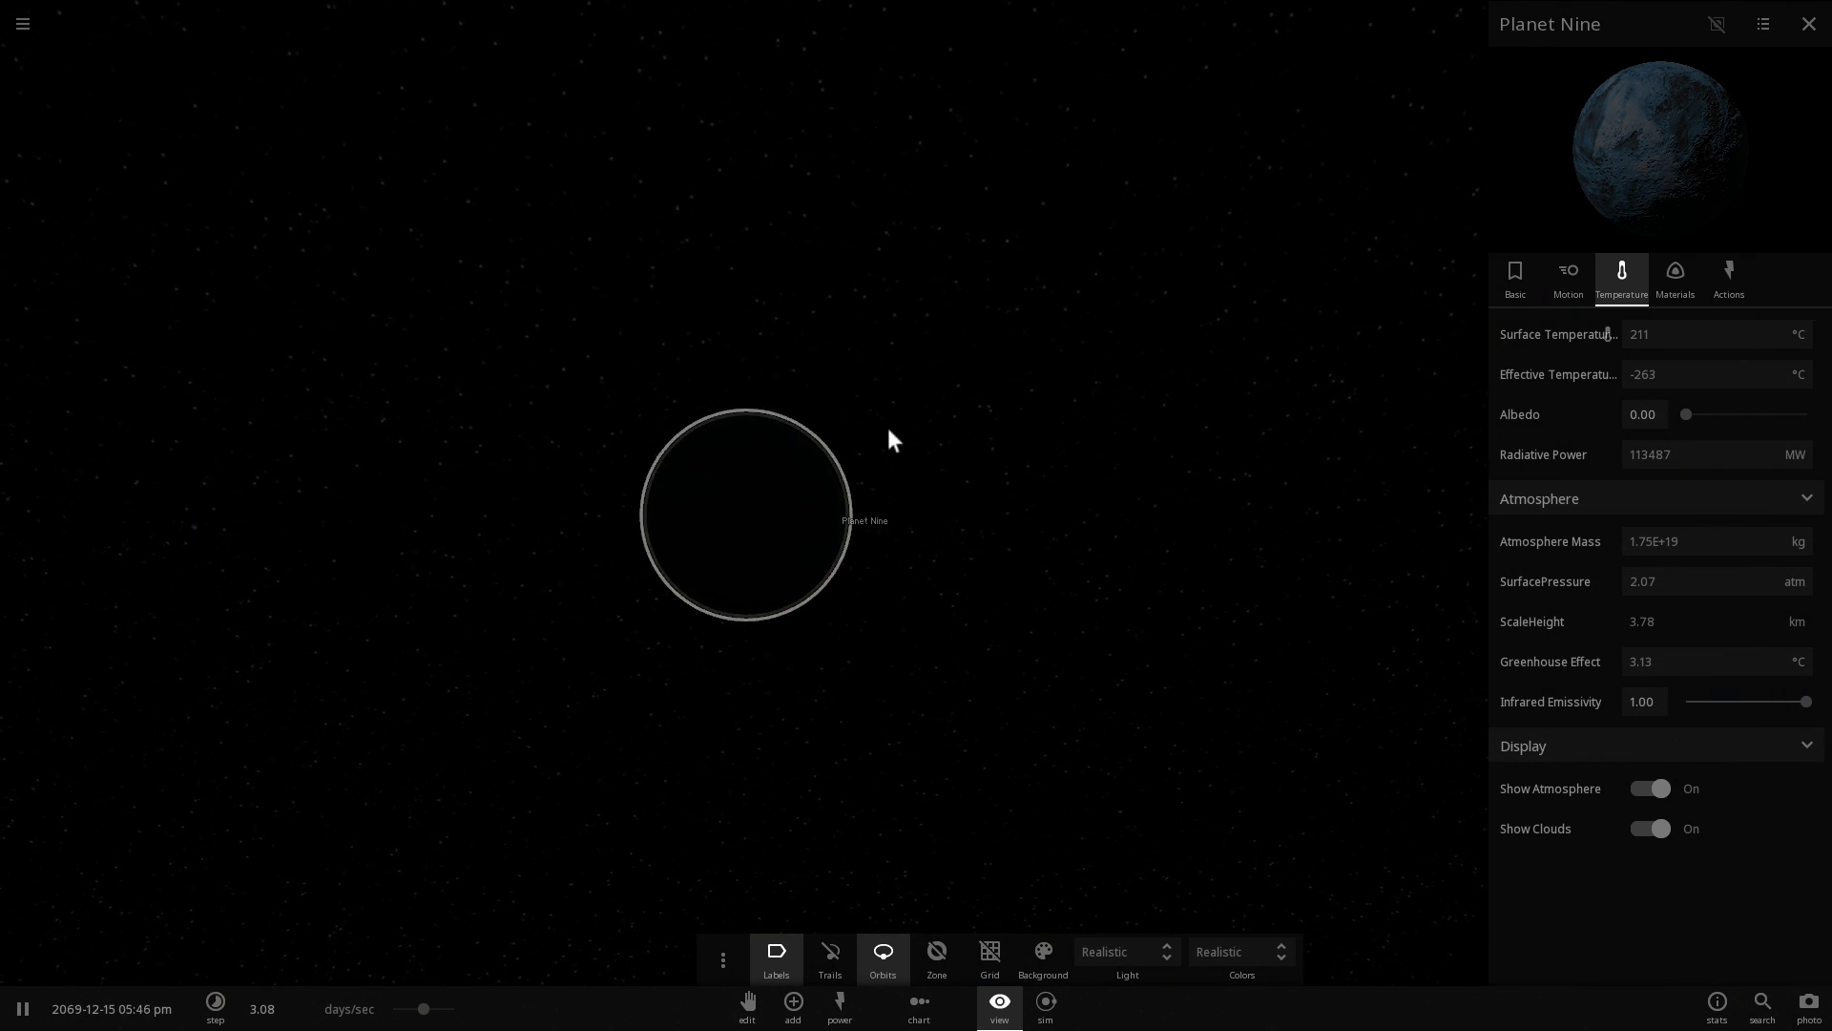
{"action": "left_click_drag", "start_coordinate": [885, 424], "coordinate": [763, 311]}
{"action": "left_click_drag", "start_coordinate": [817, 392], "coordinate": [1206, 552]}
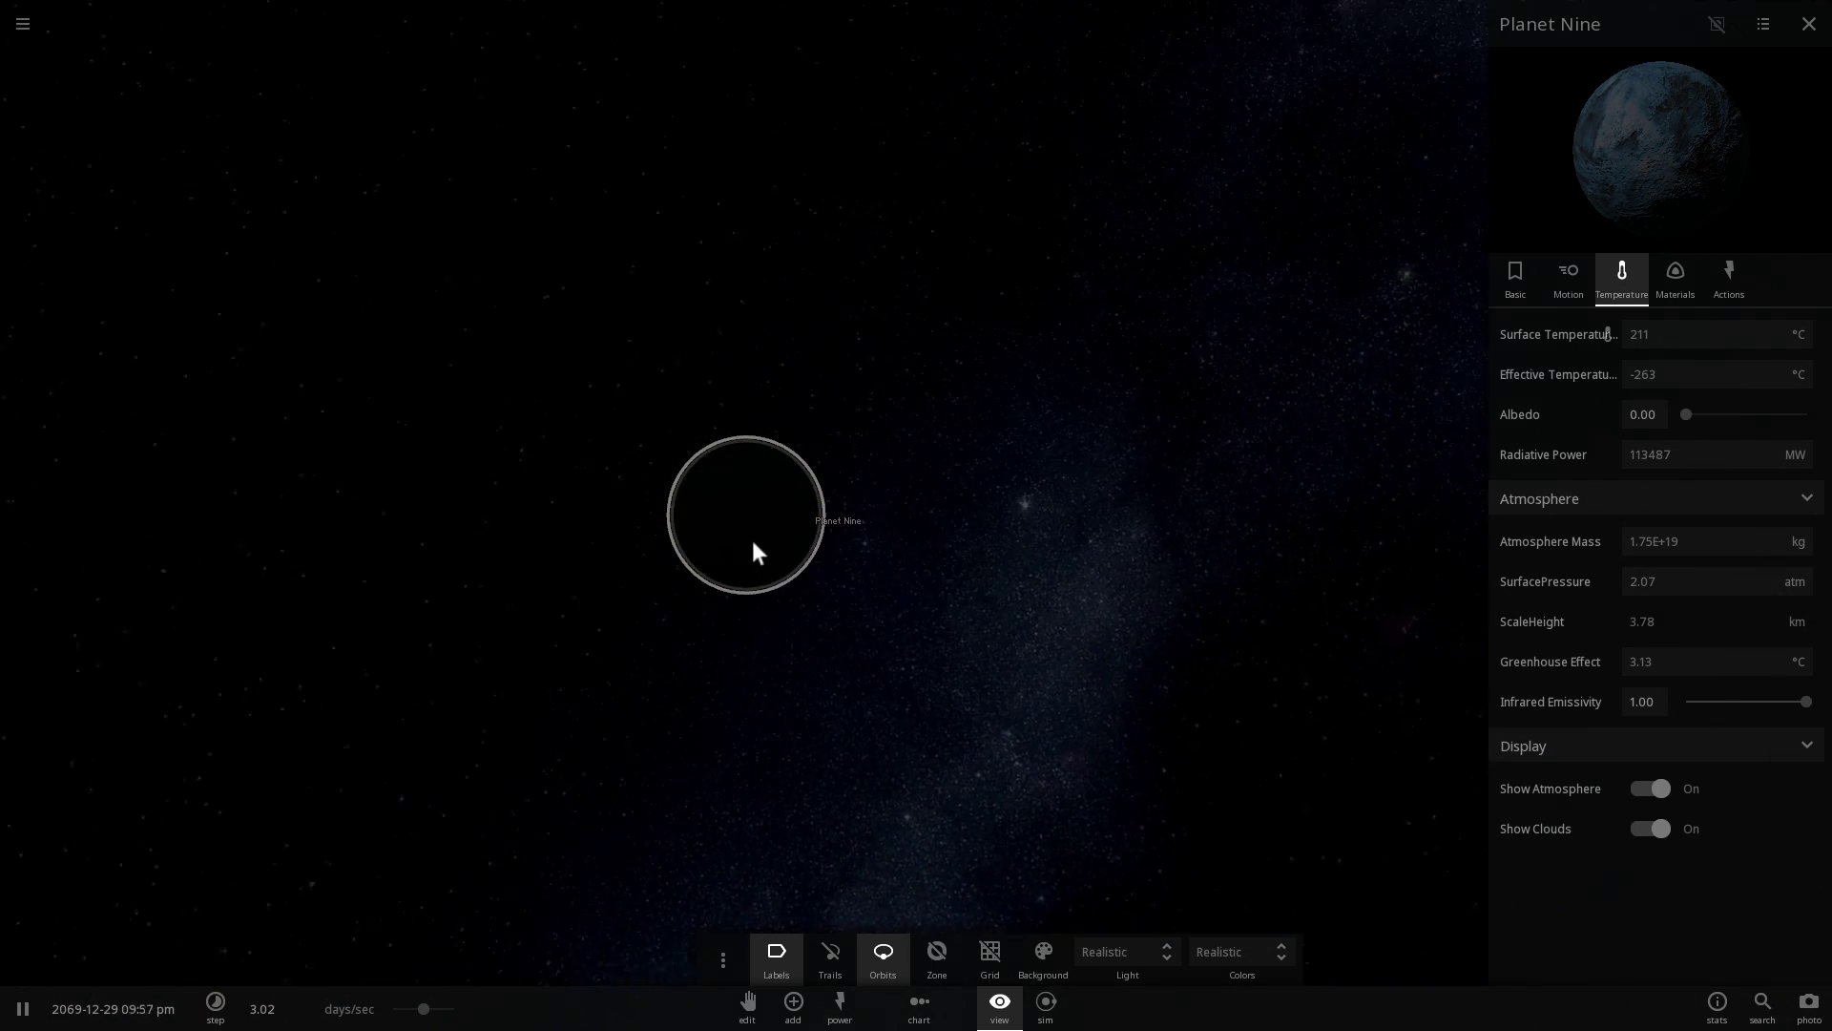
{"action": "double_click", "coordinate": [722, 510]}
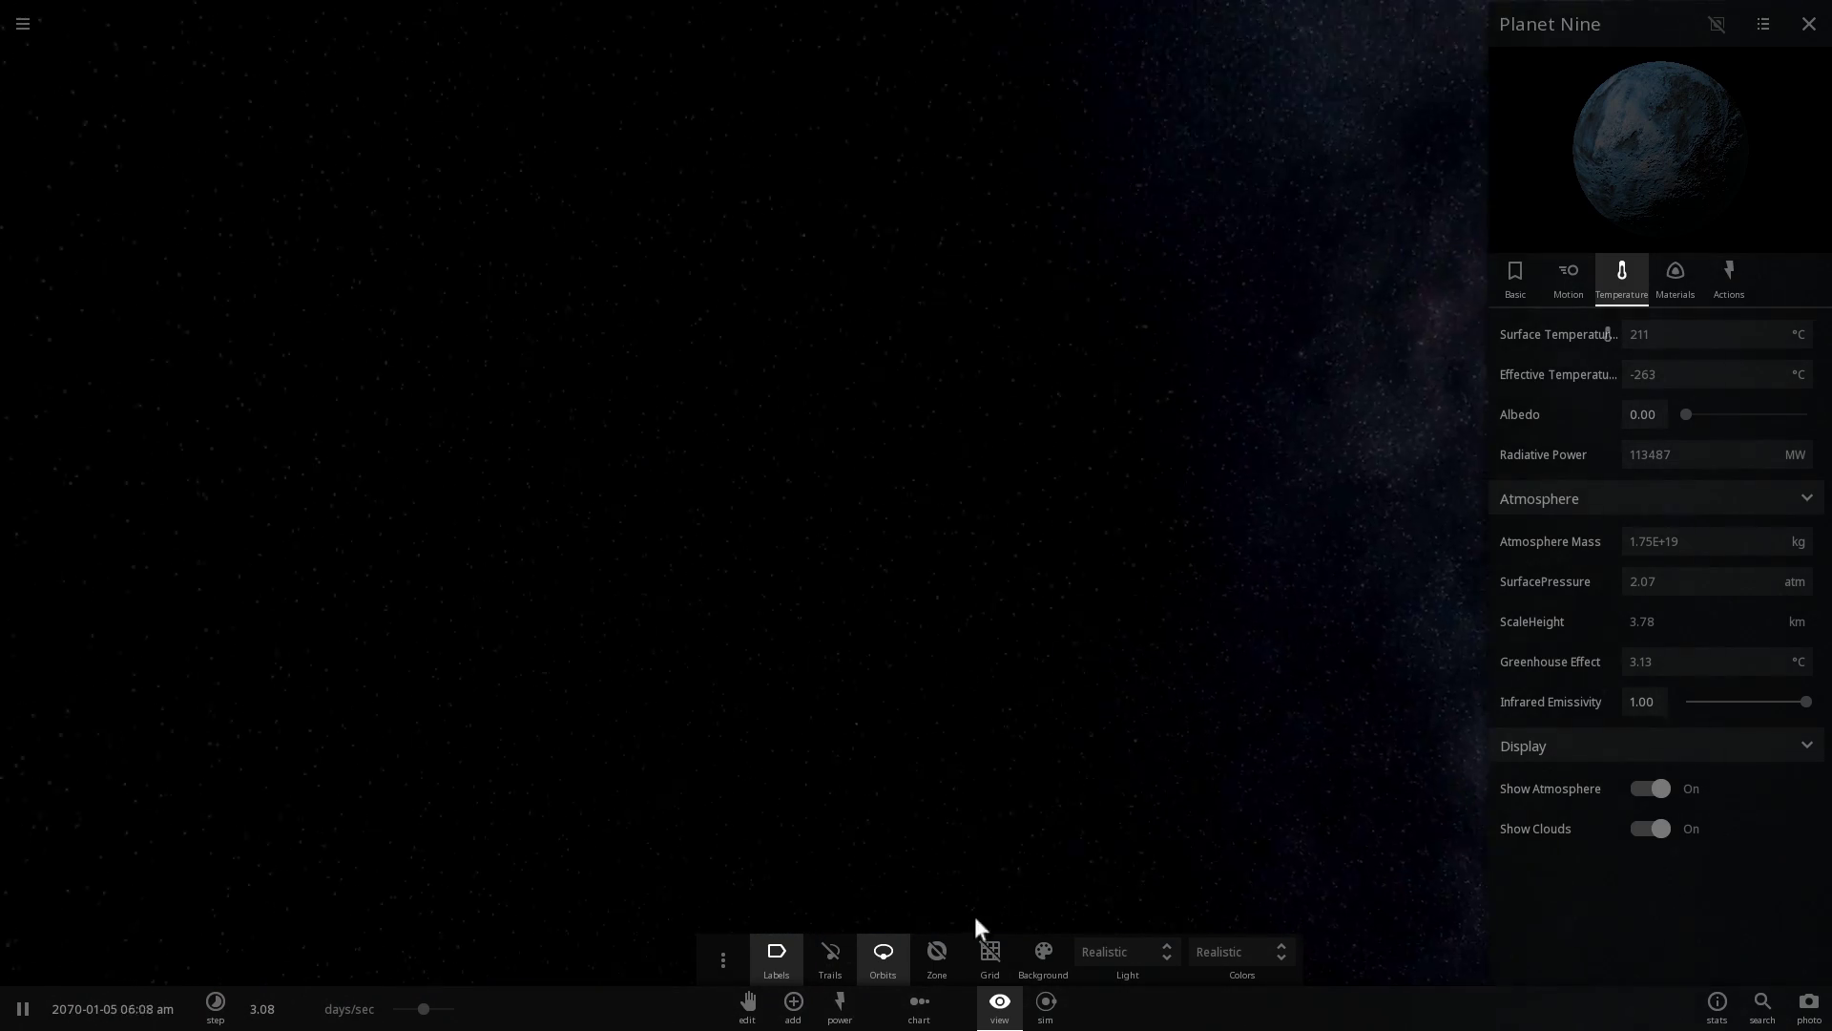
{"action": "left_click_drag", "start_coordinate": [799, 866], "coordinate": [971, 347]}
{"action": "key", "text": "space"}
{"action": "left_click_drag", "start_coordinate": [939, 429], "coordinate": [1111, 528]}
{"action": "key", "text": "space"}
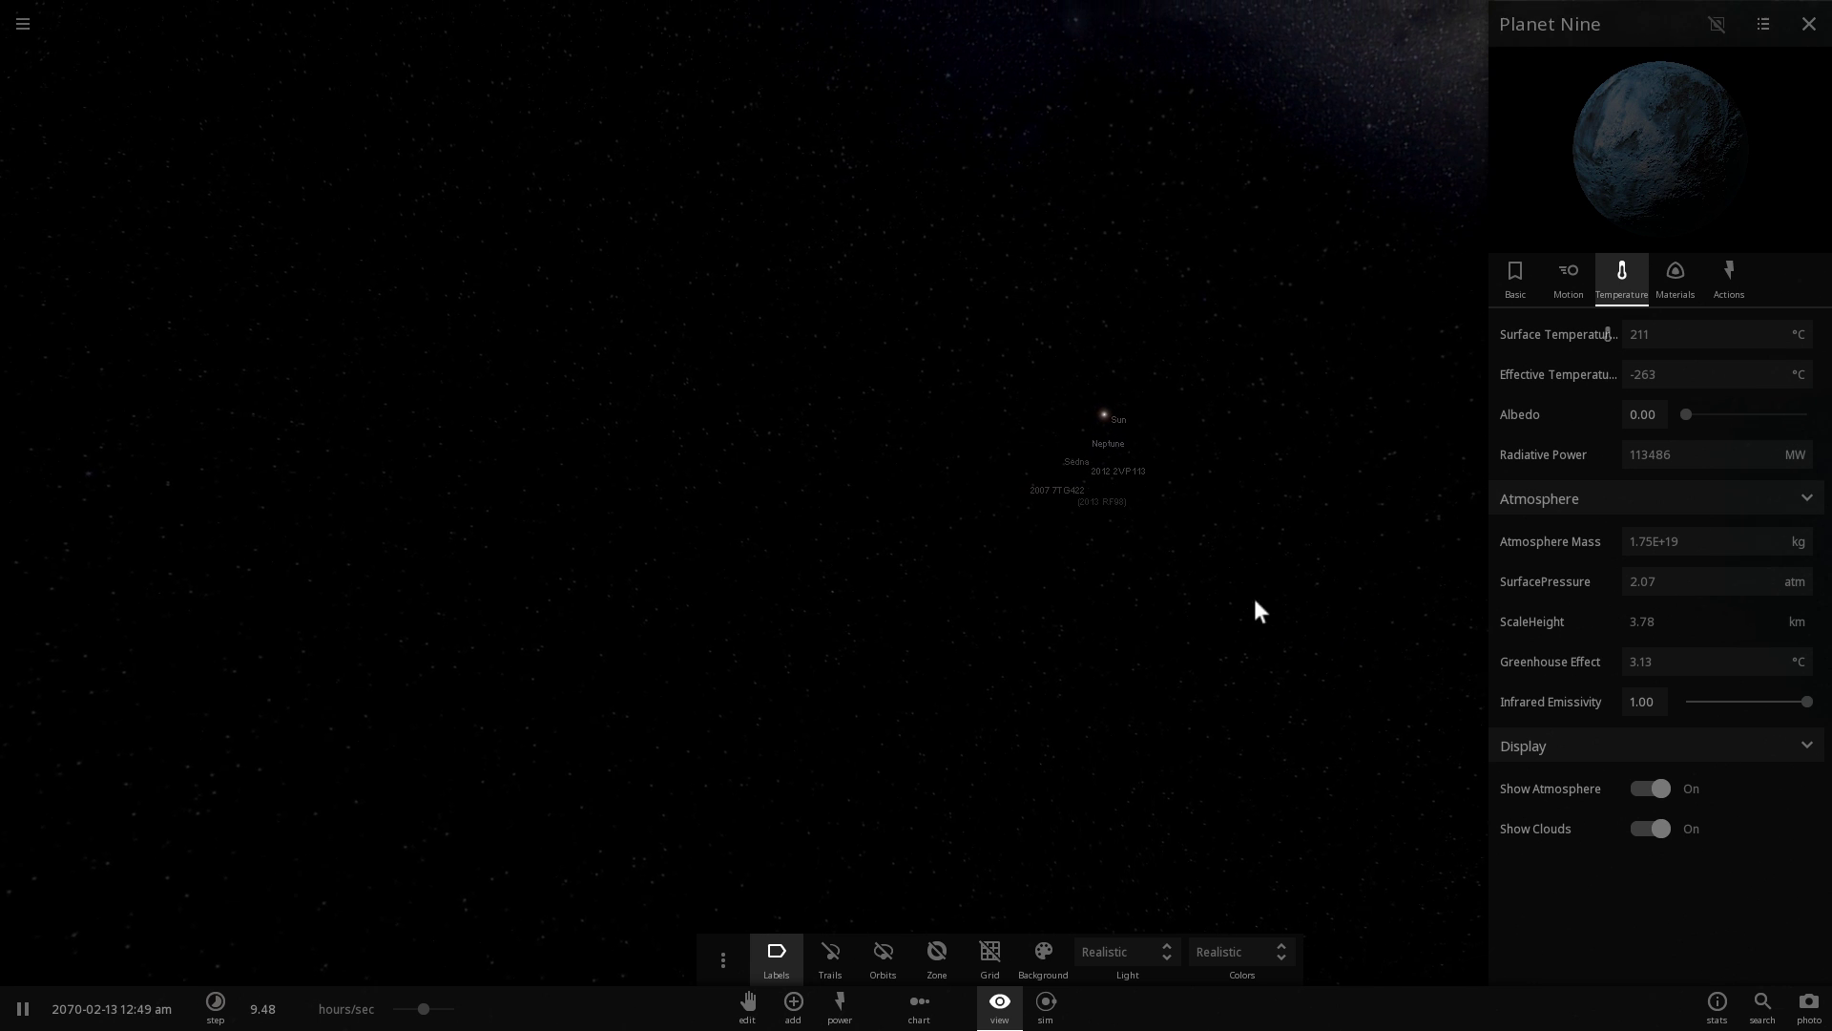
{"action": "left_click", "coordinate": [786, 959]}
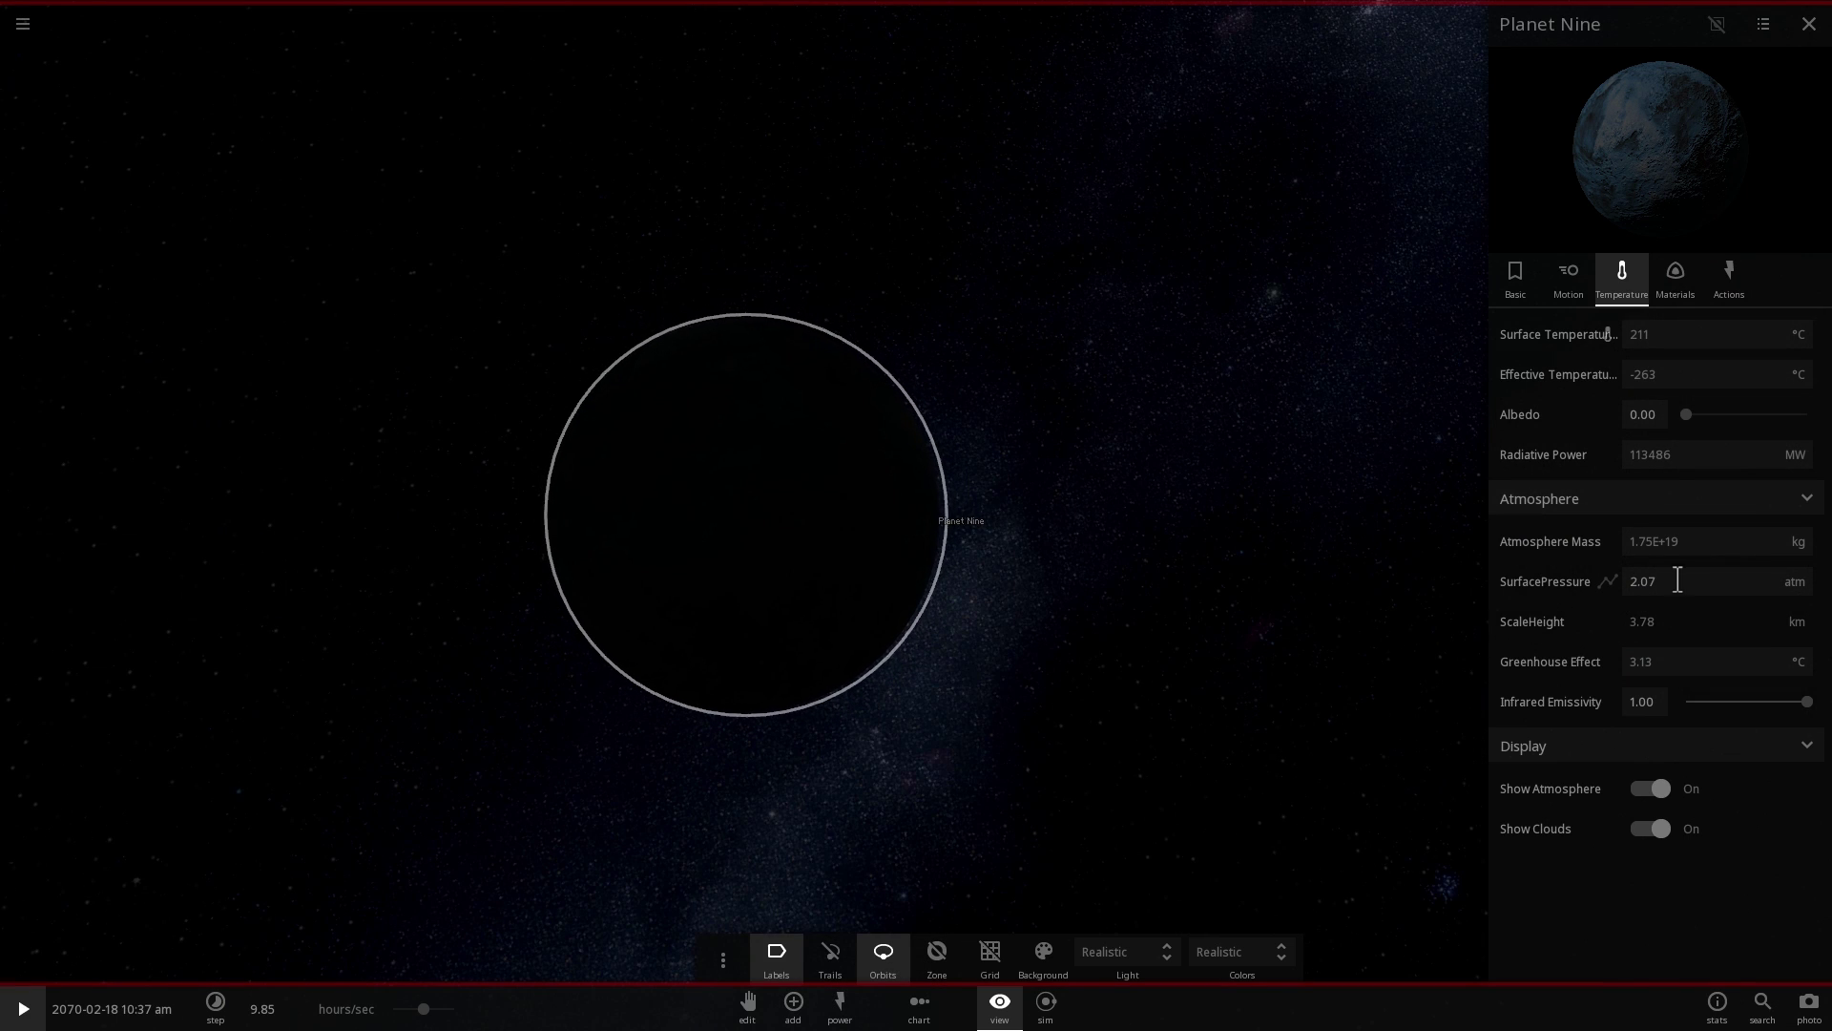
Resume the simulation and raise Planet Nine's surface pressure to 2.63 atm
{"action": "left_click", "coordinate": [1678, 580]}
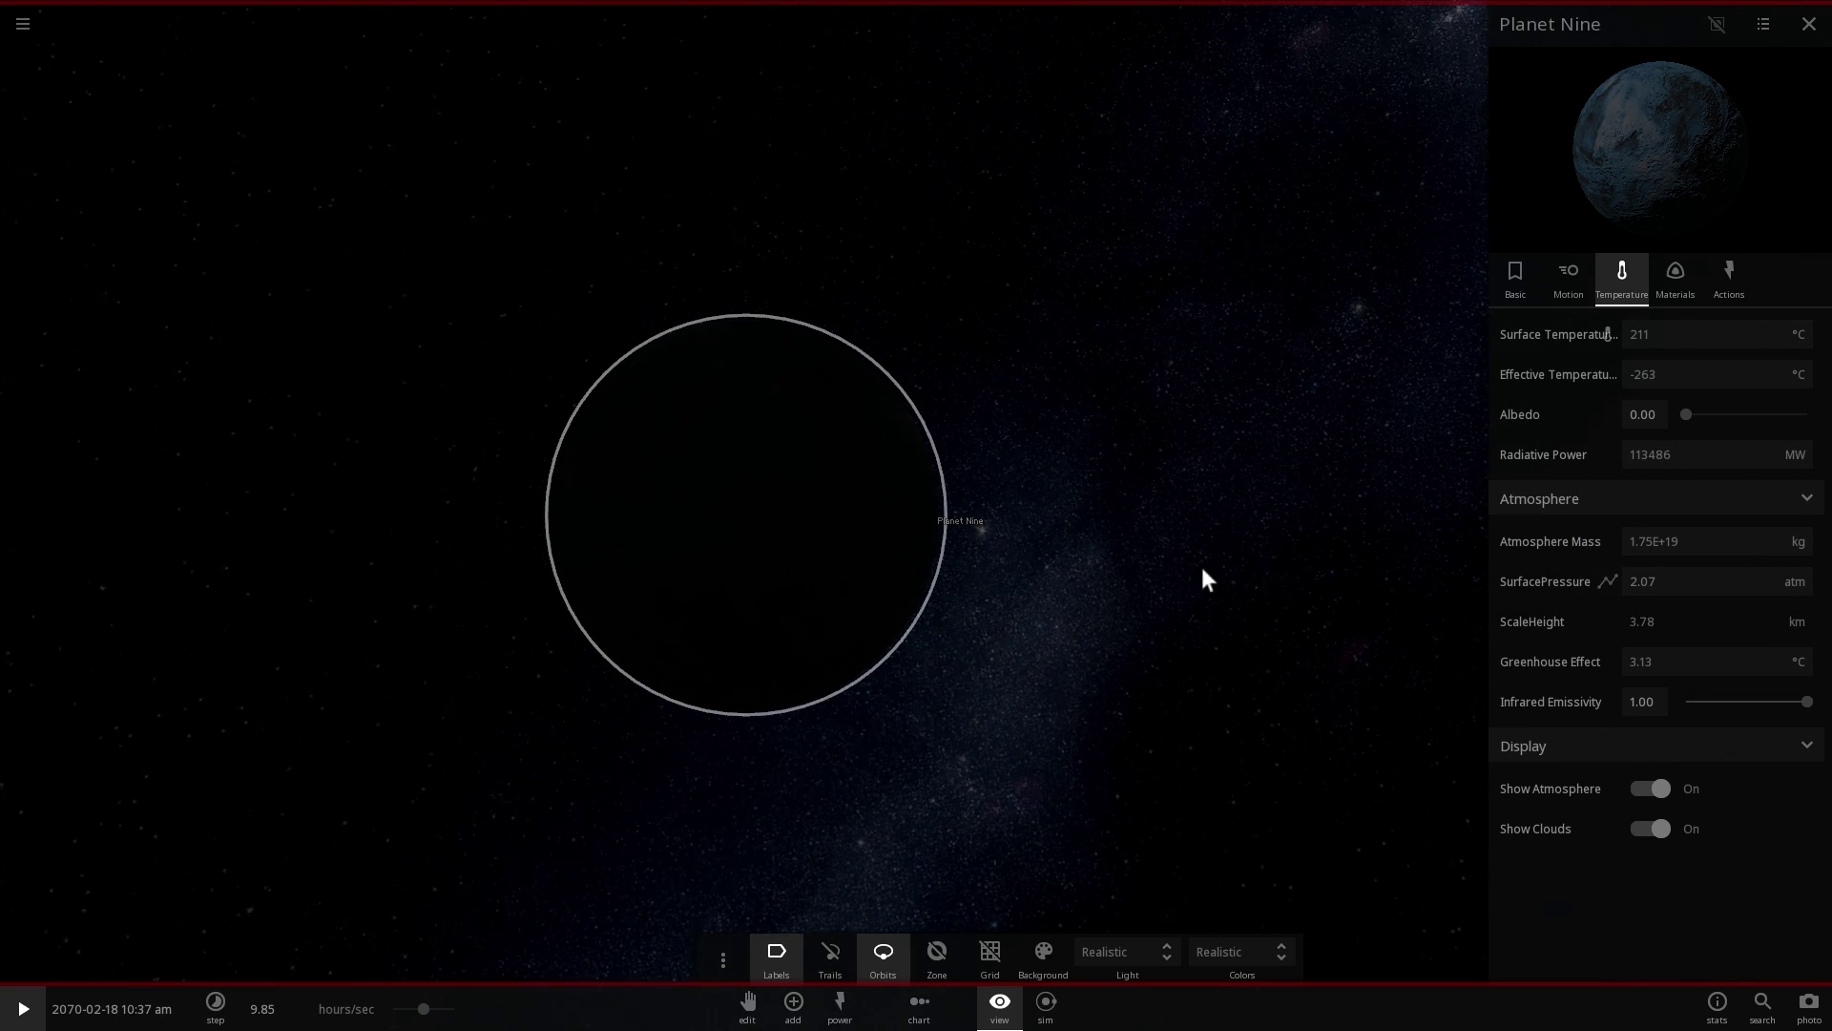
{"action": "key", "text": "space"}
{"action": "left_click", "coordinate": [1667, 583]}
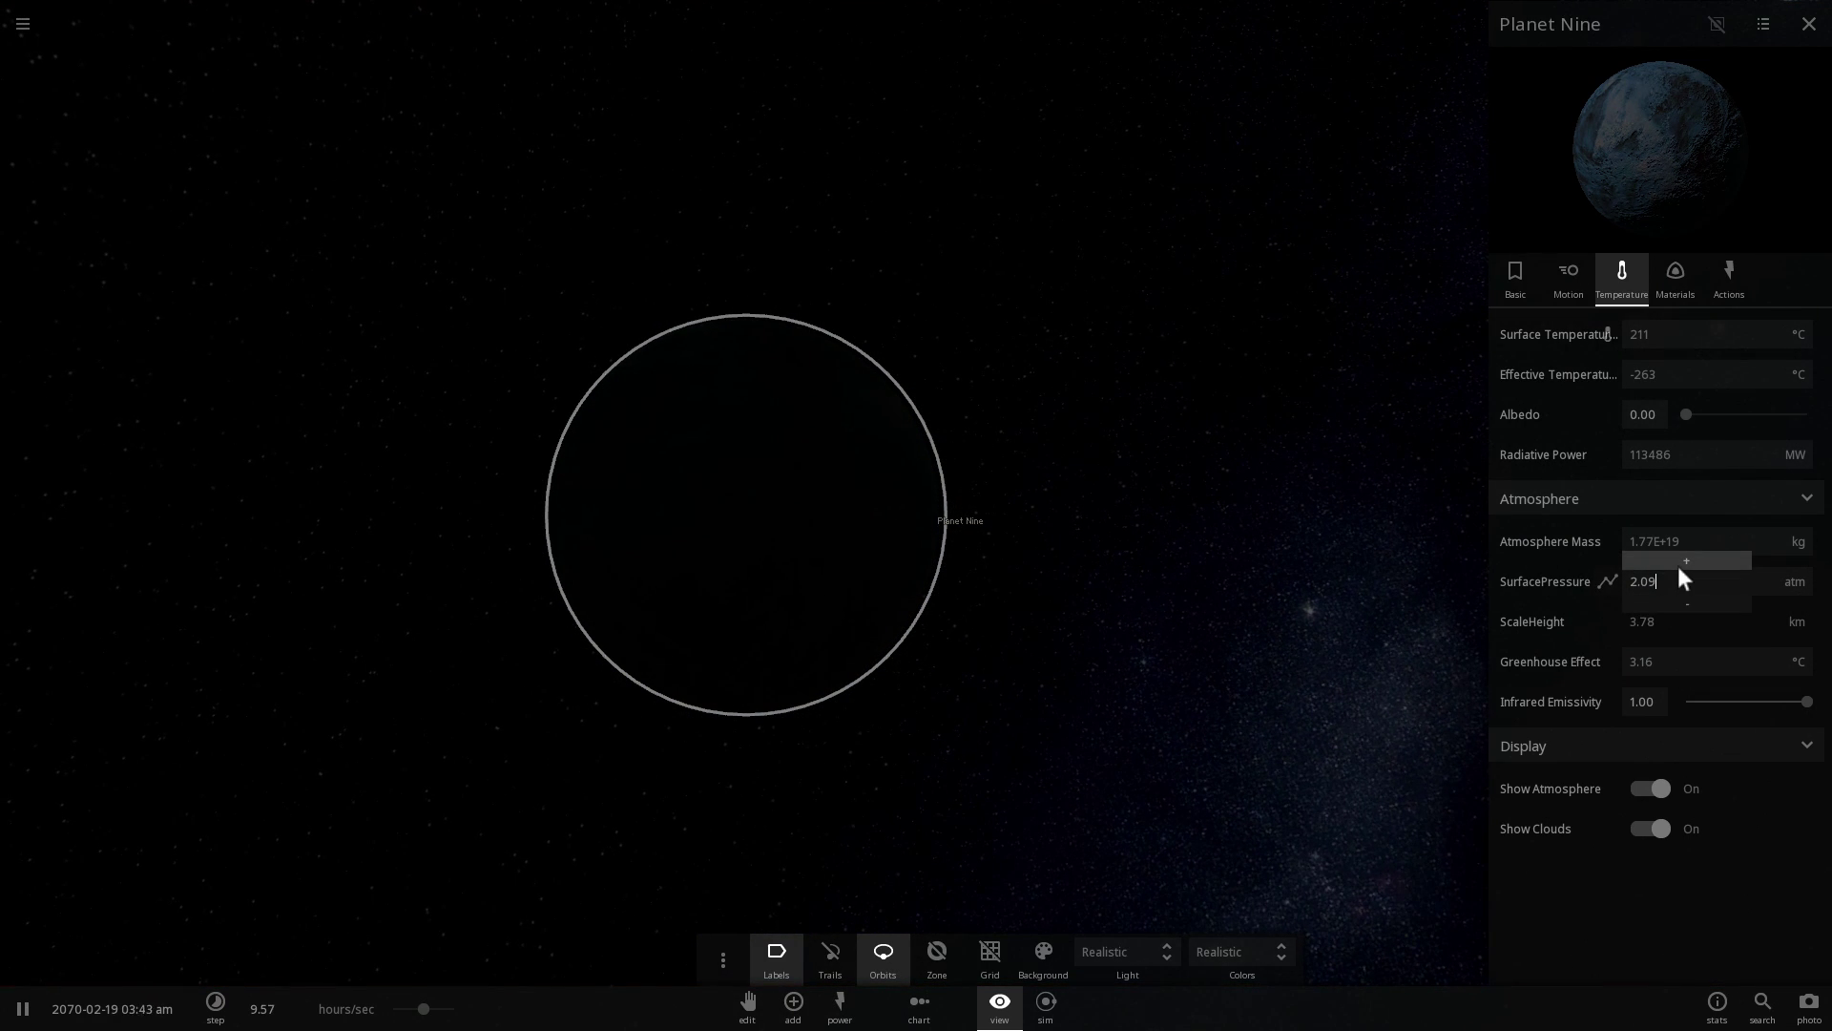
{"action": "left_click", "coordinate": [1678, 565]}
{"action": "left_click_drag", "start_coordinate": [1678, 565], "coordinate": [1677, 565]}
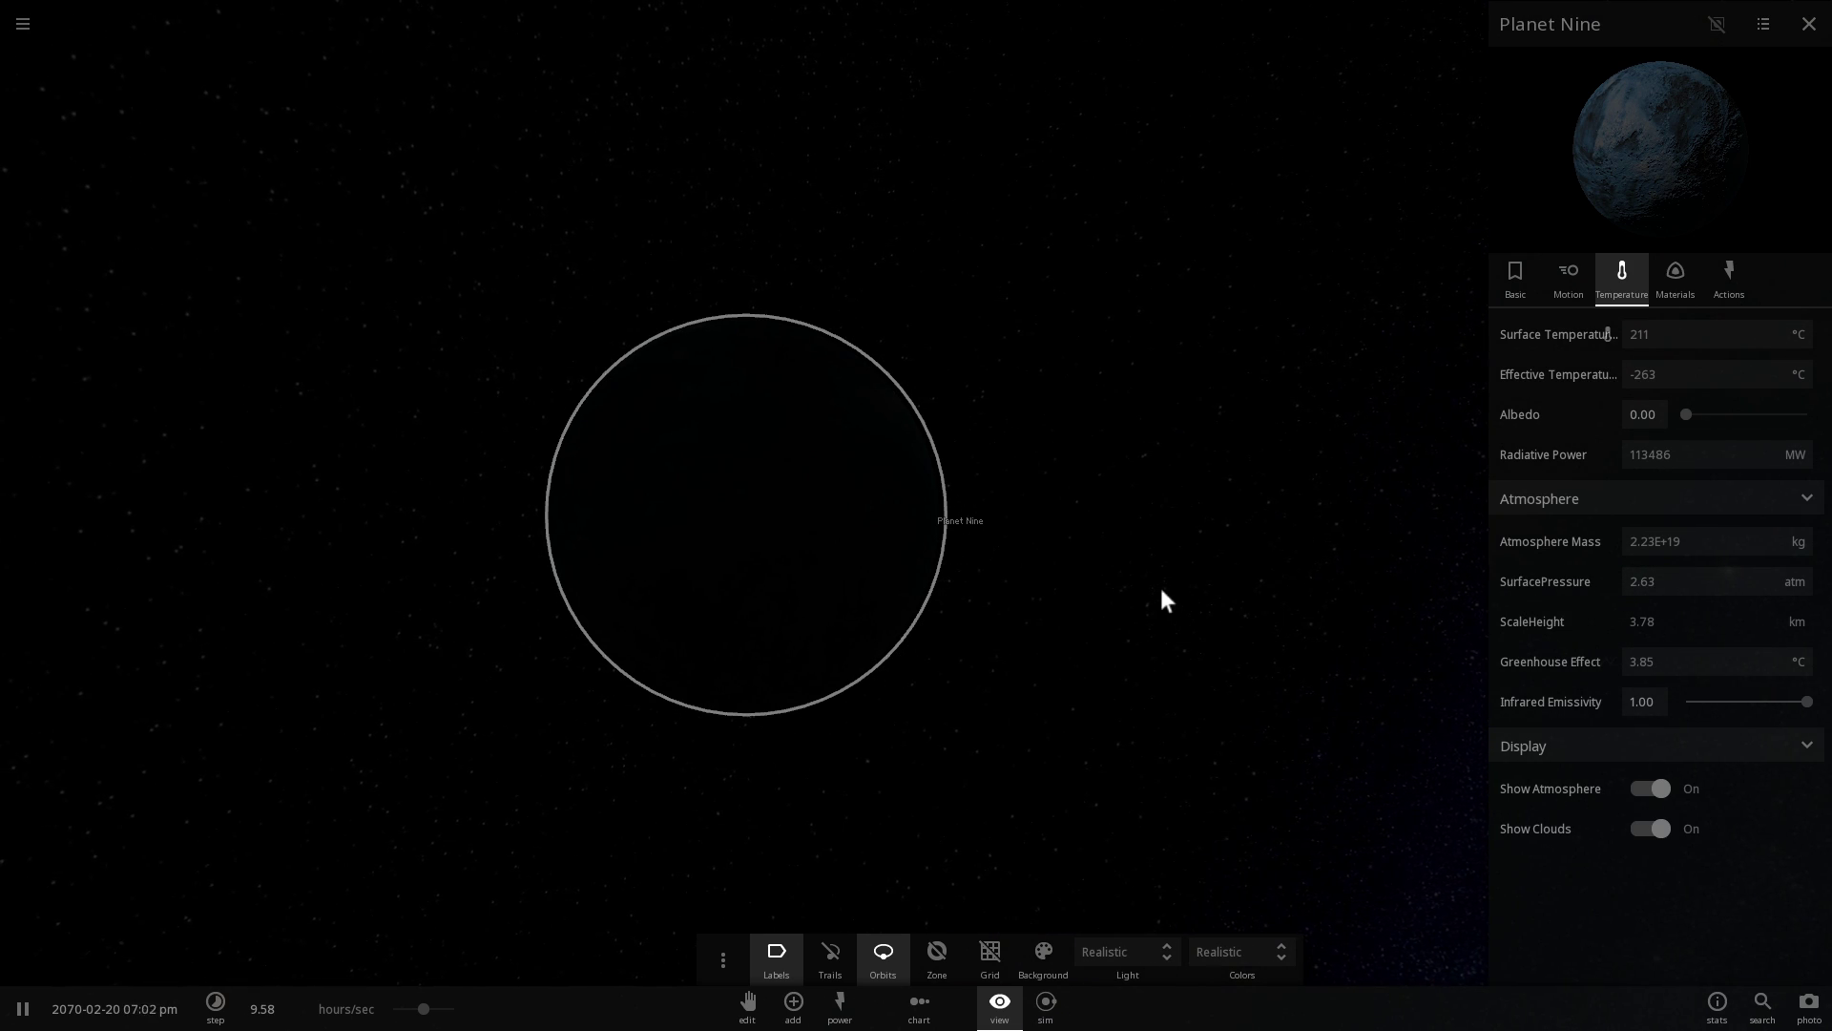
Increase Planet Nine's surface pressure further to 6.07 atm
{"action": "scroll", "coordinate": [1010, 458], "scroll_direction": "down", "scroll_amount": 4}
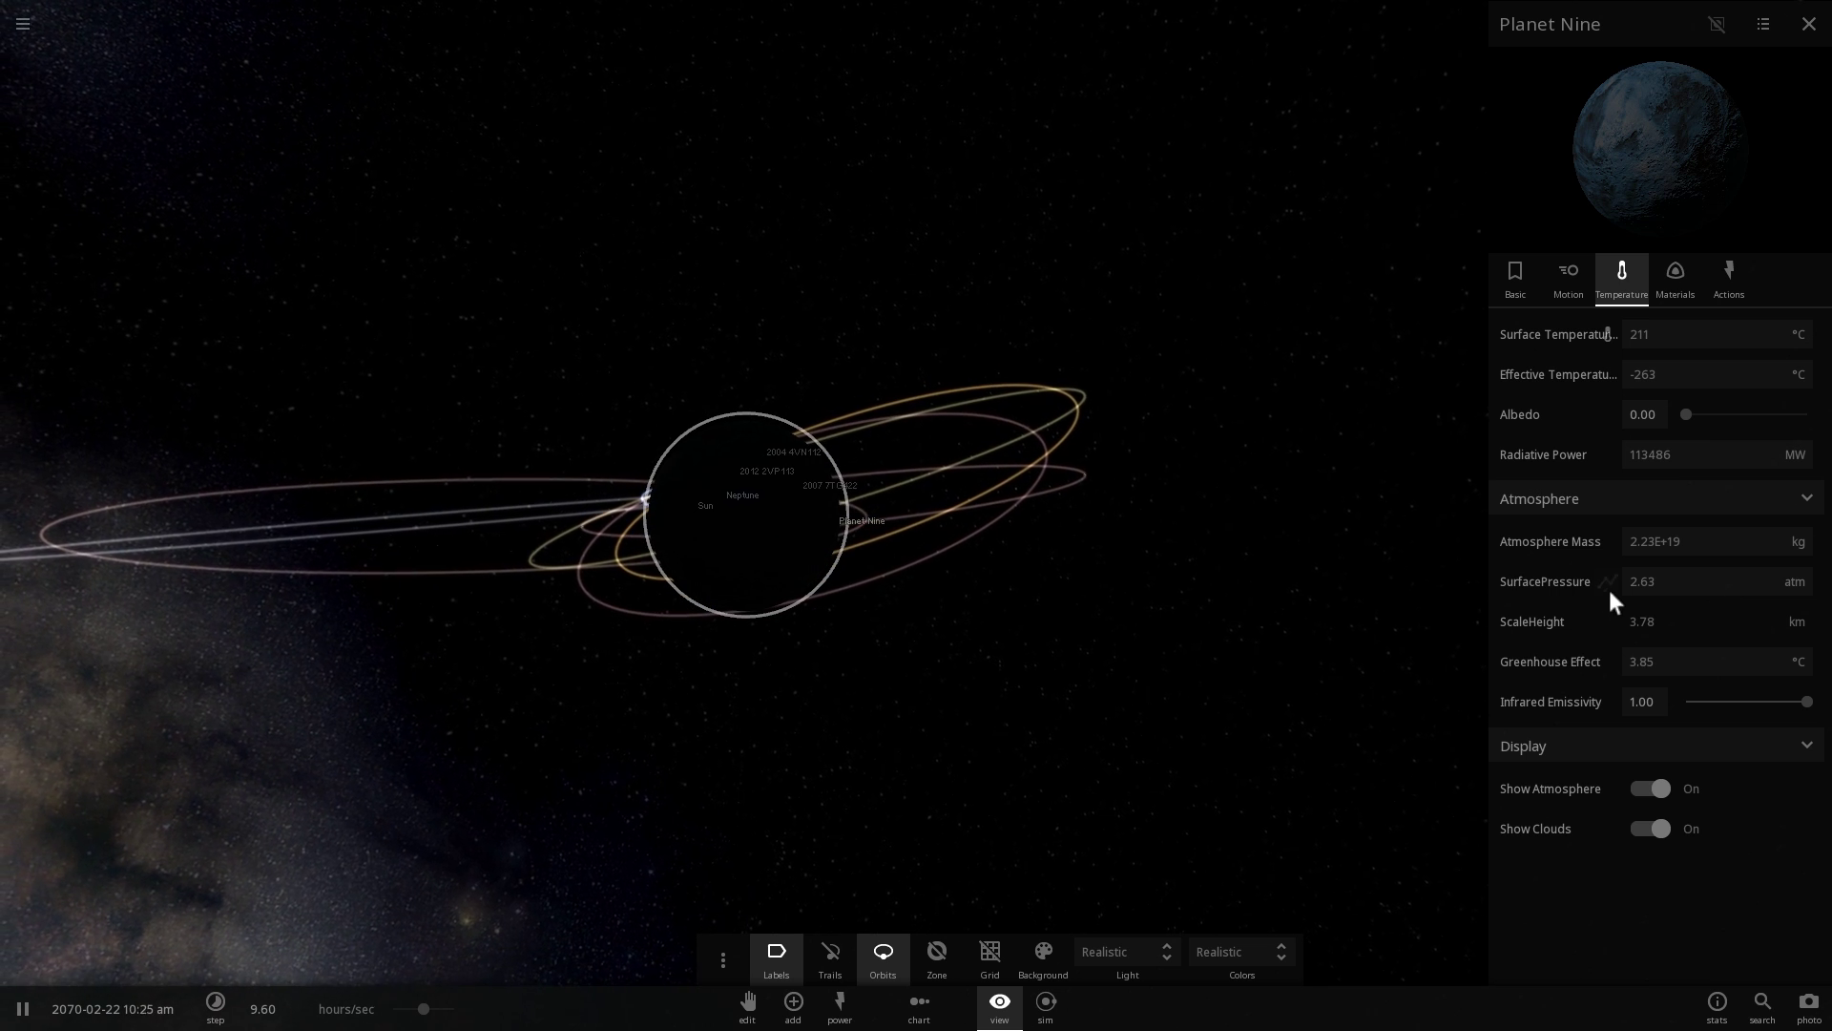
{"action": "left_click", "coordinate": [1677, 578]}
{"action": "left_click", "coordinate": [1680, 565]}
{"action": "left_click", "coordinate": [1680, 565]}
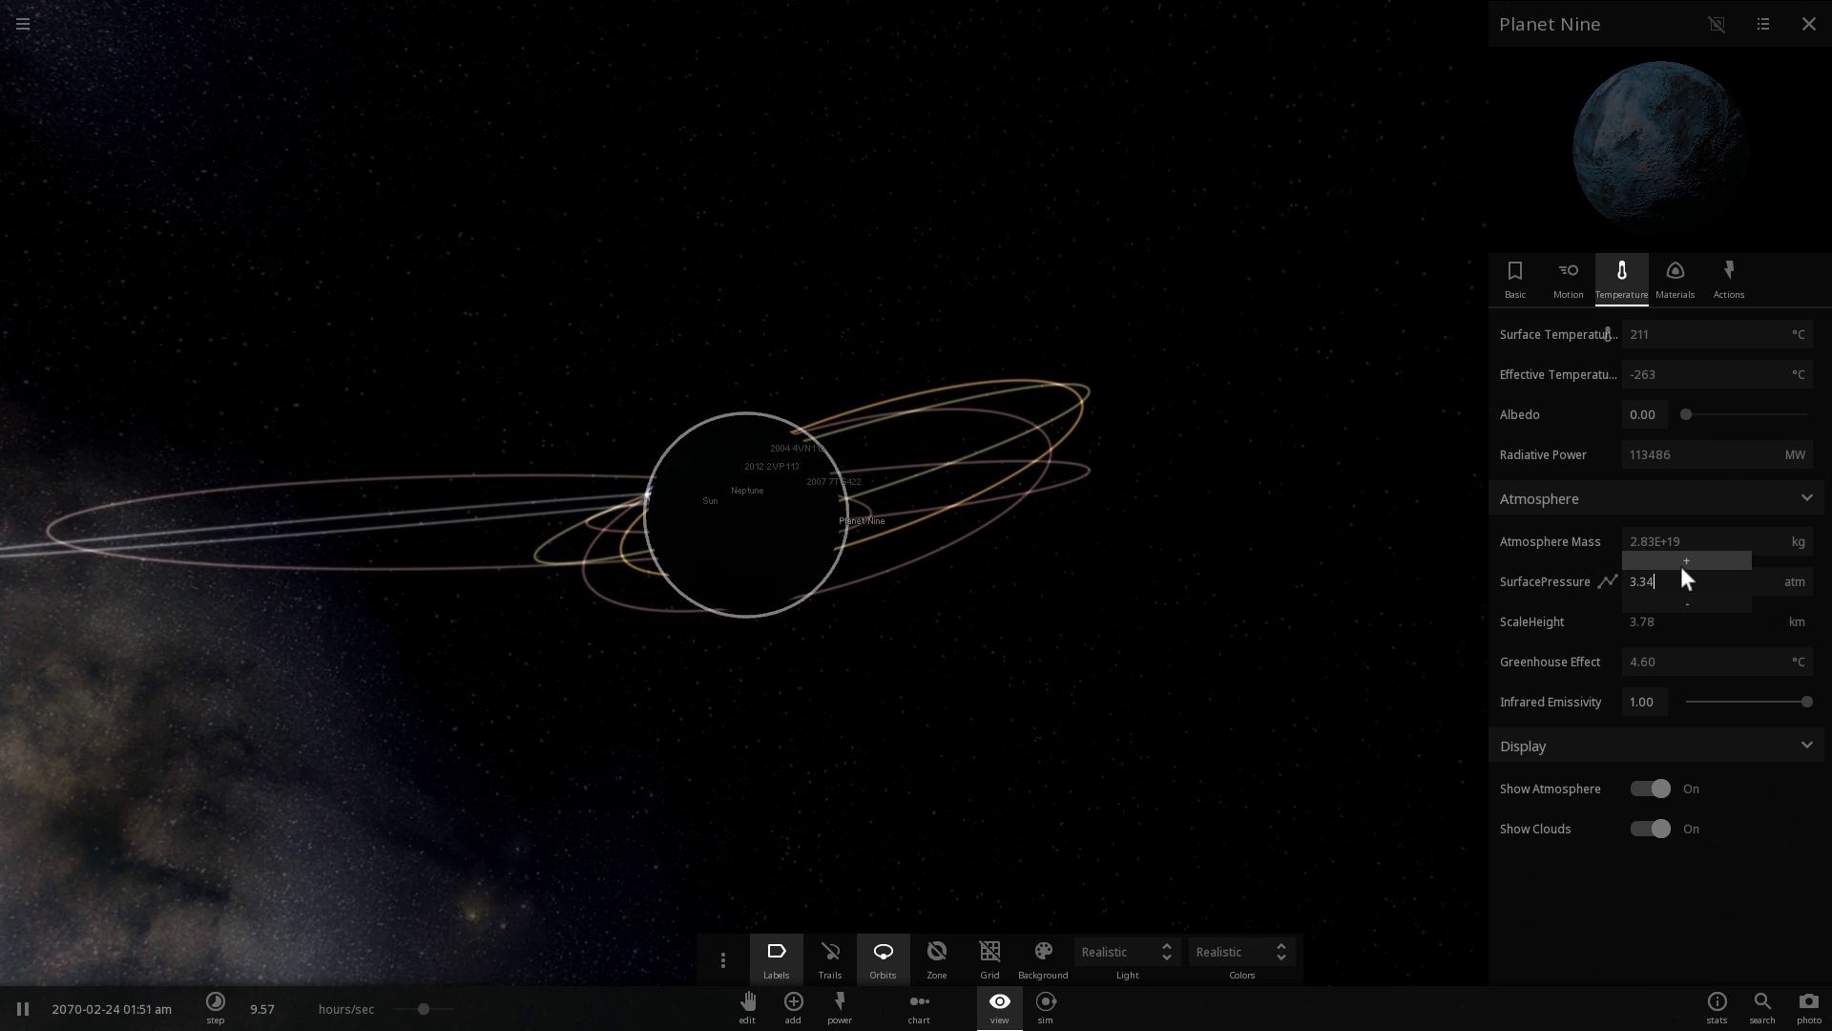
{"action": "left_click", "coordinate": [1680, 565]}
{"action": "left_click", "coordinate": [1681, 564]}
{"action": "left_click", "coordinate": [1680, 565]}
{"action": "left_click", "coordinate": [1680, 565]}
{"action": "left_click", "coordinate": [1681, 565]}
Increase Planet Nine's surface pressure to 300 atm for a much denser atmosphere
{"action": "left_click_drag", "start_coordinate": [883, 655], "coordinate": [810, 553]}
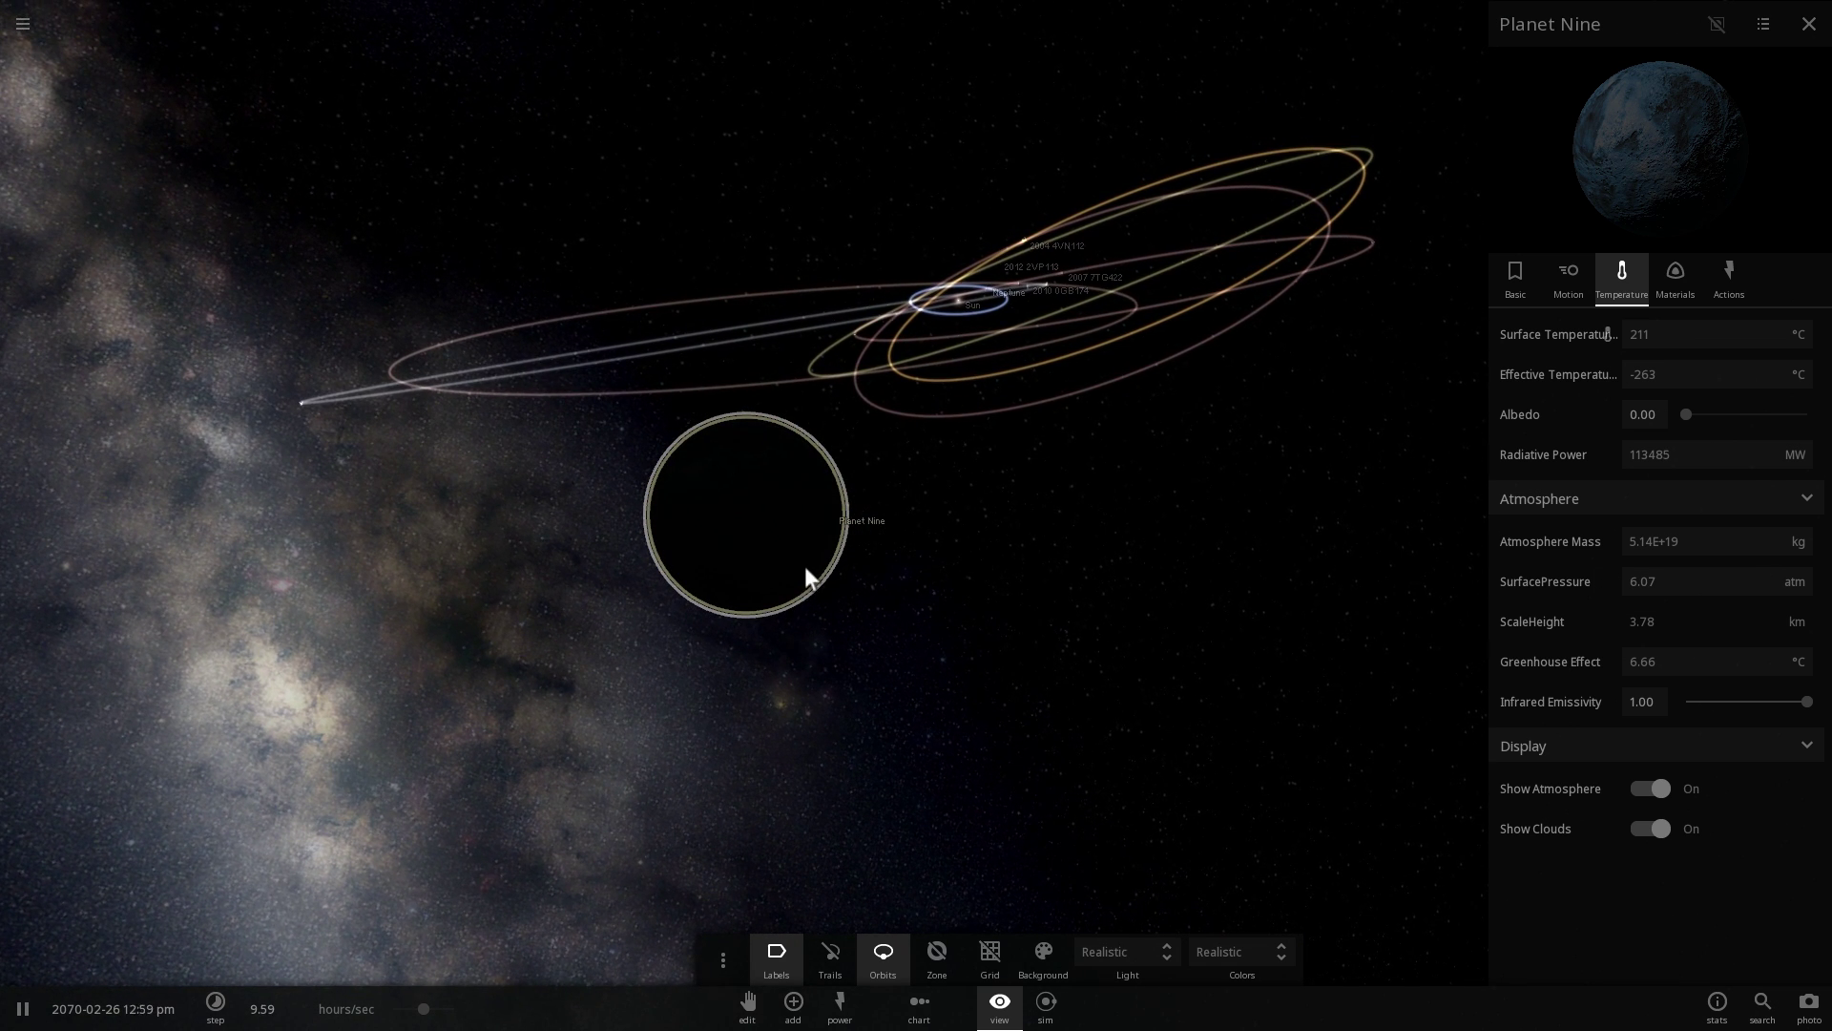
{"action": "scroll", "coordinate": [805, 565], "scroll_direction": "up", "scroll_amount": 4}
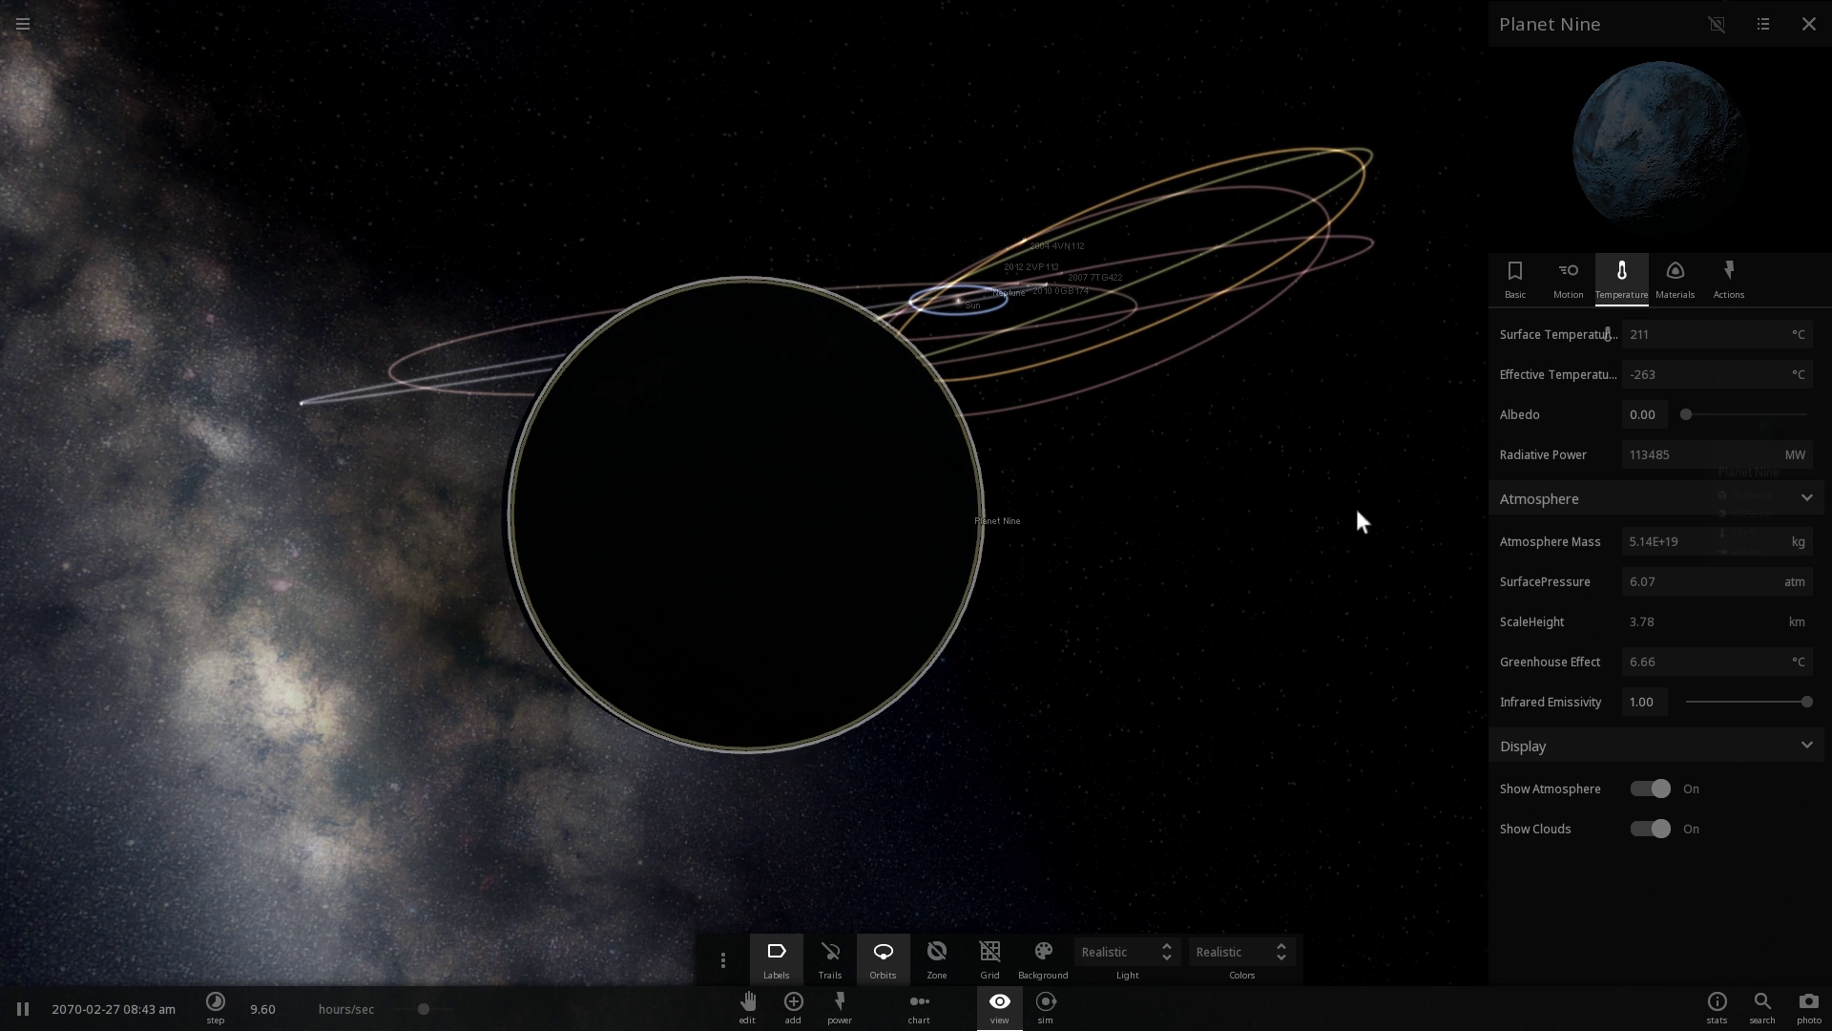
{"action": "left_click", "coordinate": [1685, 561]}
{"action": "left_click_drag", "start_coordinate": [1685, 561], "coordinate": [1685, 561]}
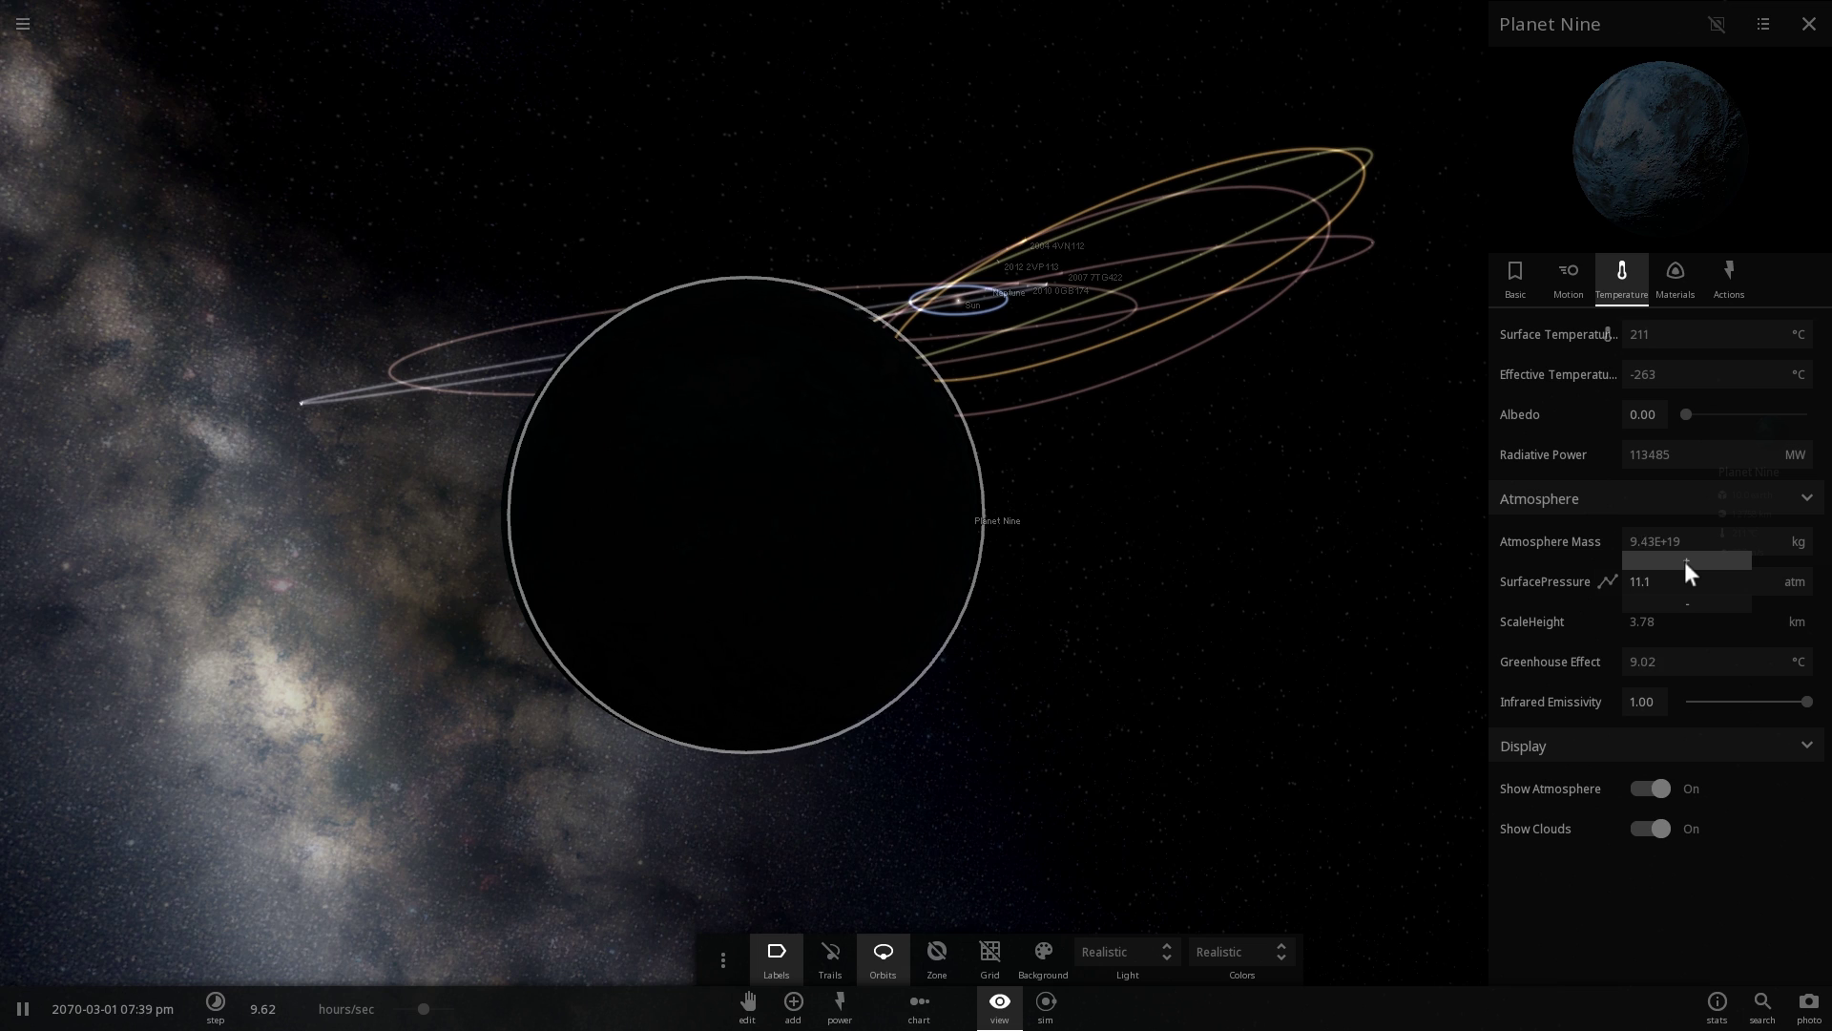
{"action": "left_click", "coordinate": [1685, 561]}
{"action": "left_click", "coordinate": [1685, 561]}
{"action": "left_click", "coordinate": [1685, 561]}
{"action": "left_click", "coordinate": [1685, 563]}
{"action": "left_click", "coordinate": [1685, 561]}
{"action": "left_click", "coordinate": [1685, 561]}
{"action": "left_click", "coordinate": [1685, 561]}
{"action": "left_click", "coordinate": [1685, 561]}
{"action": "left_click", "coordinate": [1685, 561]}
{"action": "left_click", "coordinate": [1685, 561]}
{"action": "left_click", "coordinate": [1685, 561]}
{"action": "left_click", "coordinate": [1685, 561]}
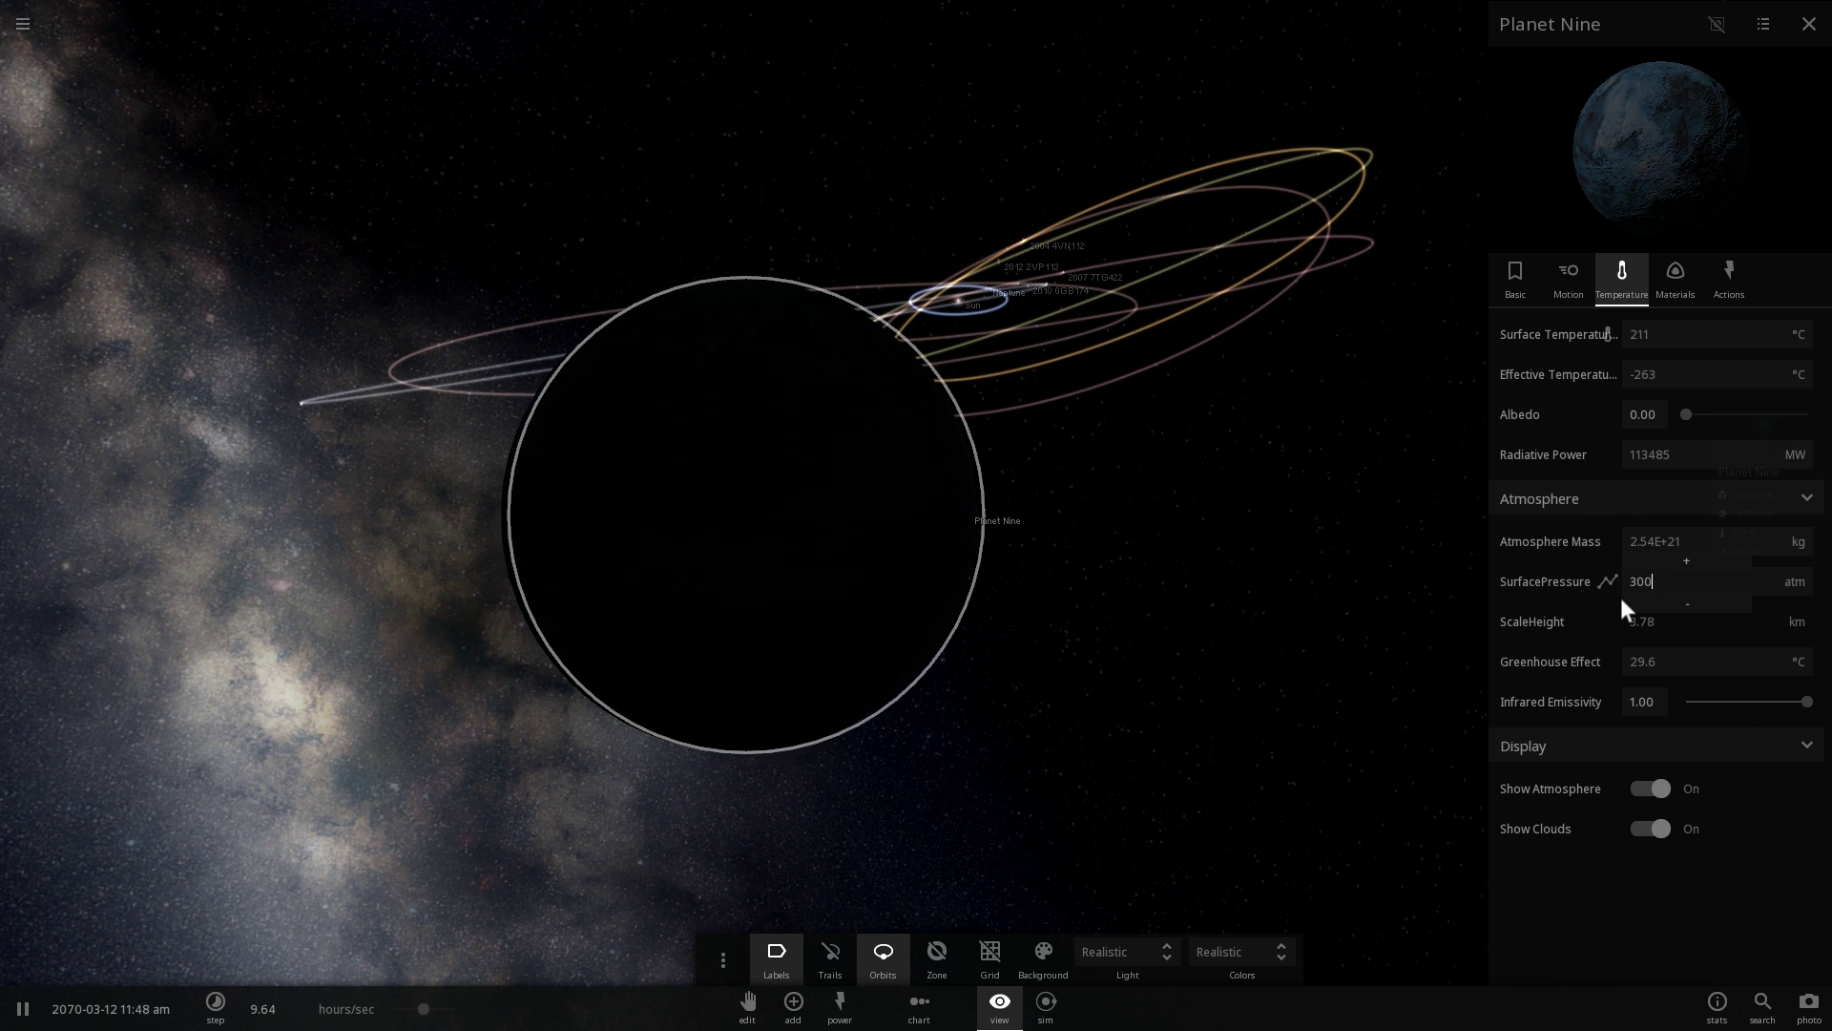
{"action": "left_click", "coordinate": [1682, 574]}
Inspect Planet Nine with its dense atmosphere against the distant objects' orbits in the background
{"action": "left_click_drag", "start_coordinate": [676, 469], "coordinate": [797, 496]}
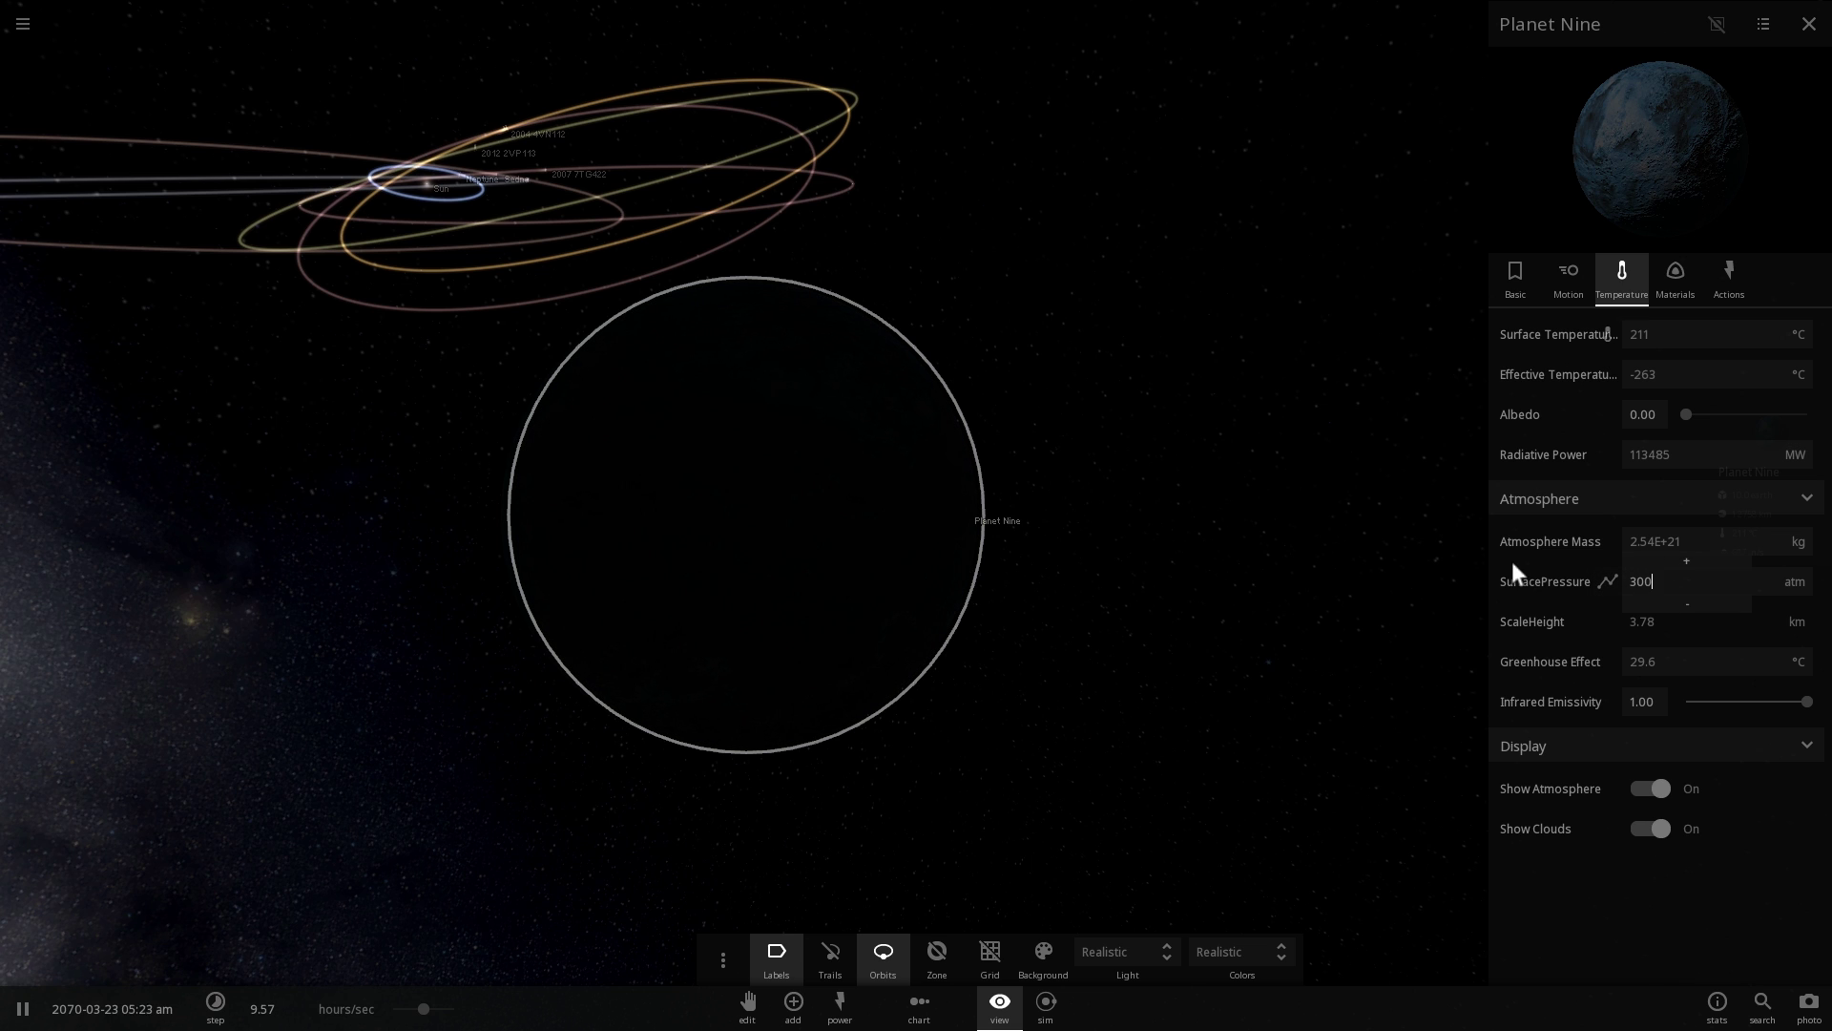
{"action": "scroll", "coordinate": [1088, 542], "scroll_direction": "down", "scroll_amount": 3}
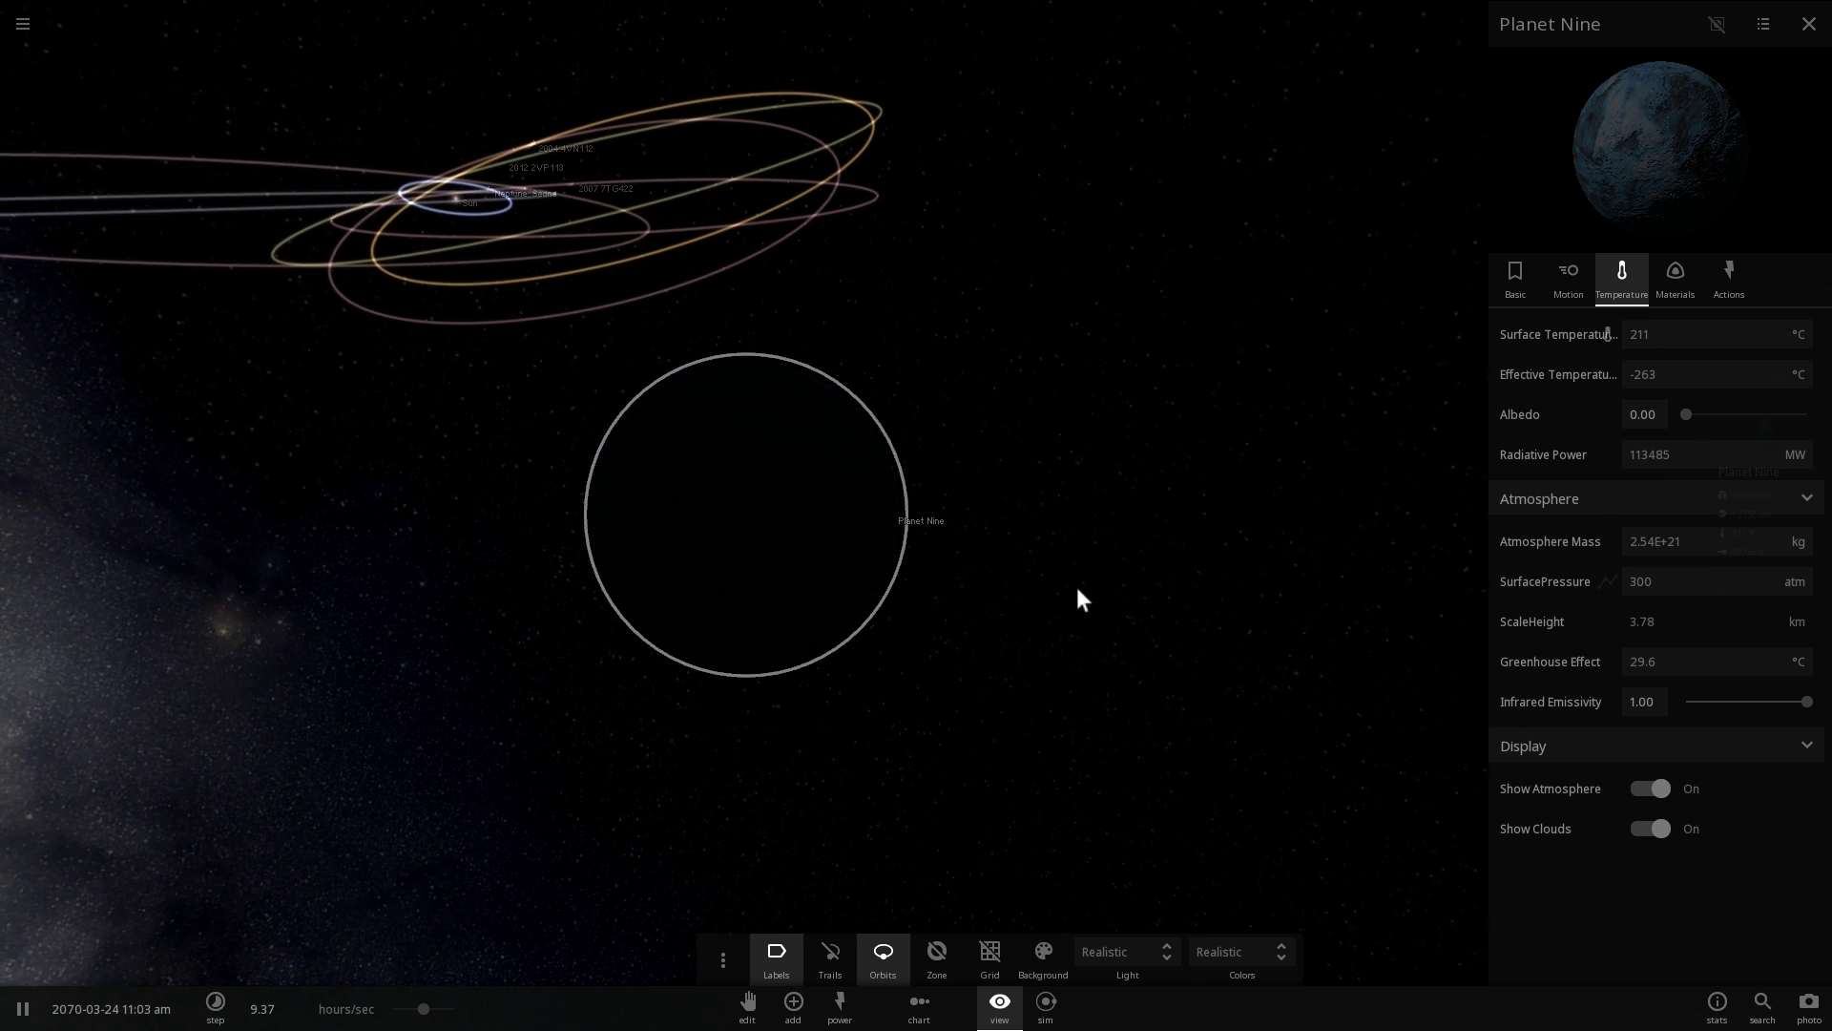
{"action": "scroll", "coordinate": [1033, 594], "scroll_direction": "up", "scroll_amount": 2}
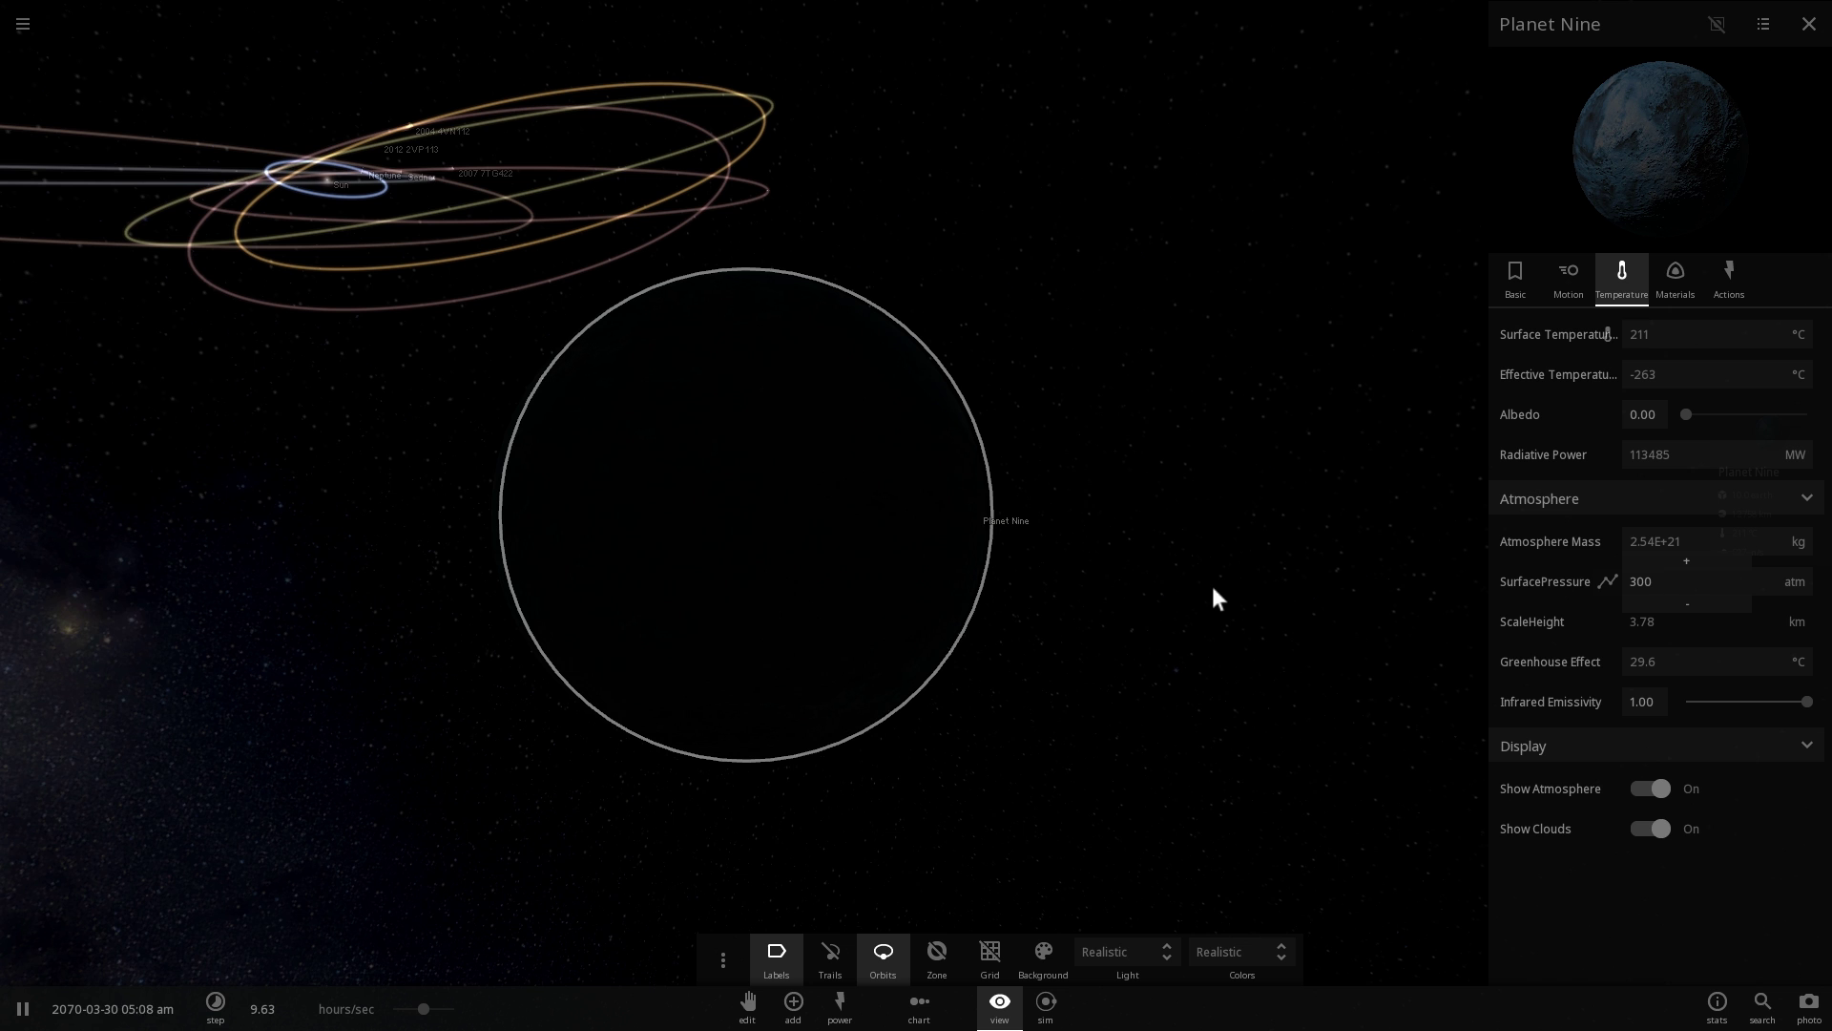
{"action": "mouse_move", "coordinate": [1212, 585]}
{"action": "left_mouse_down"}
{"action": "mouse_move", "coordinate": [1183, 601]}
{"action": "mouse_move", "coordinate": [1182, 586]}
{"action": "left_mouse_up"}
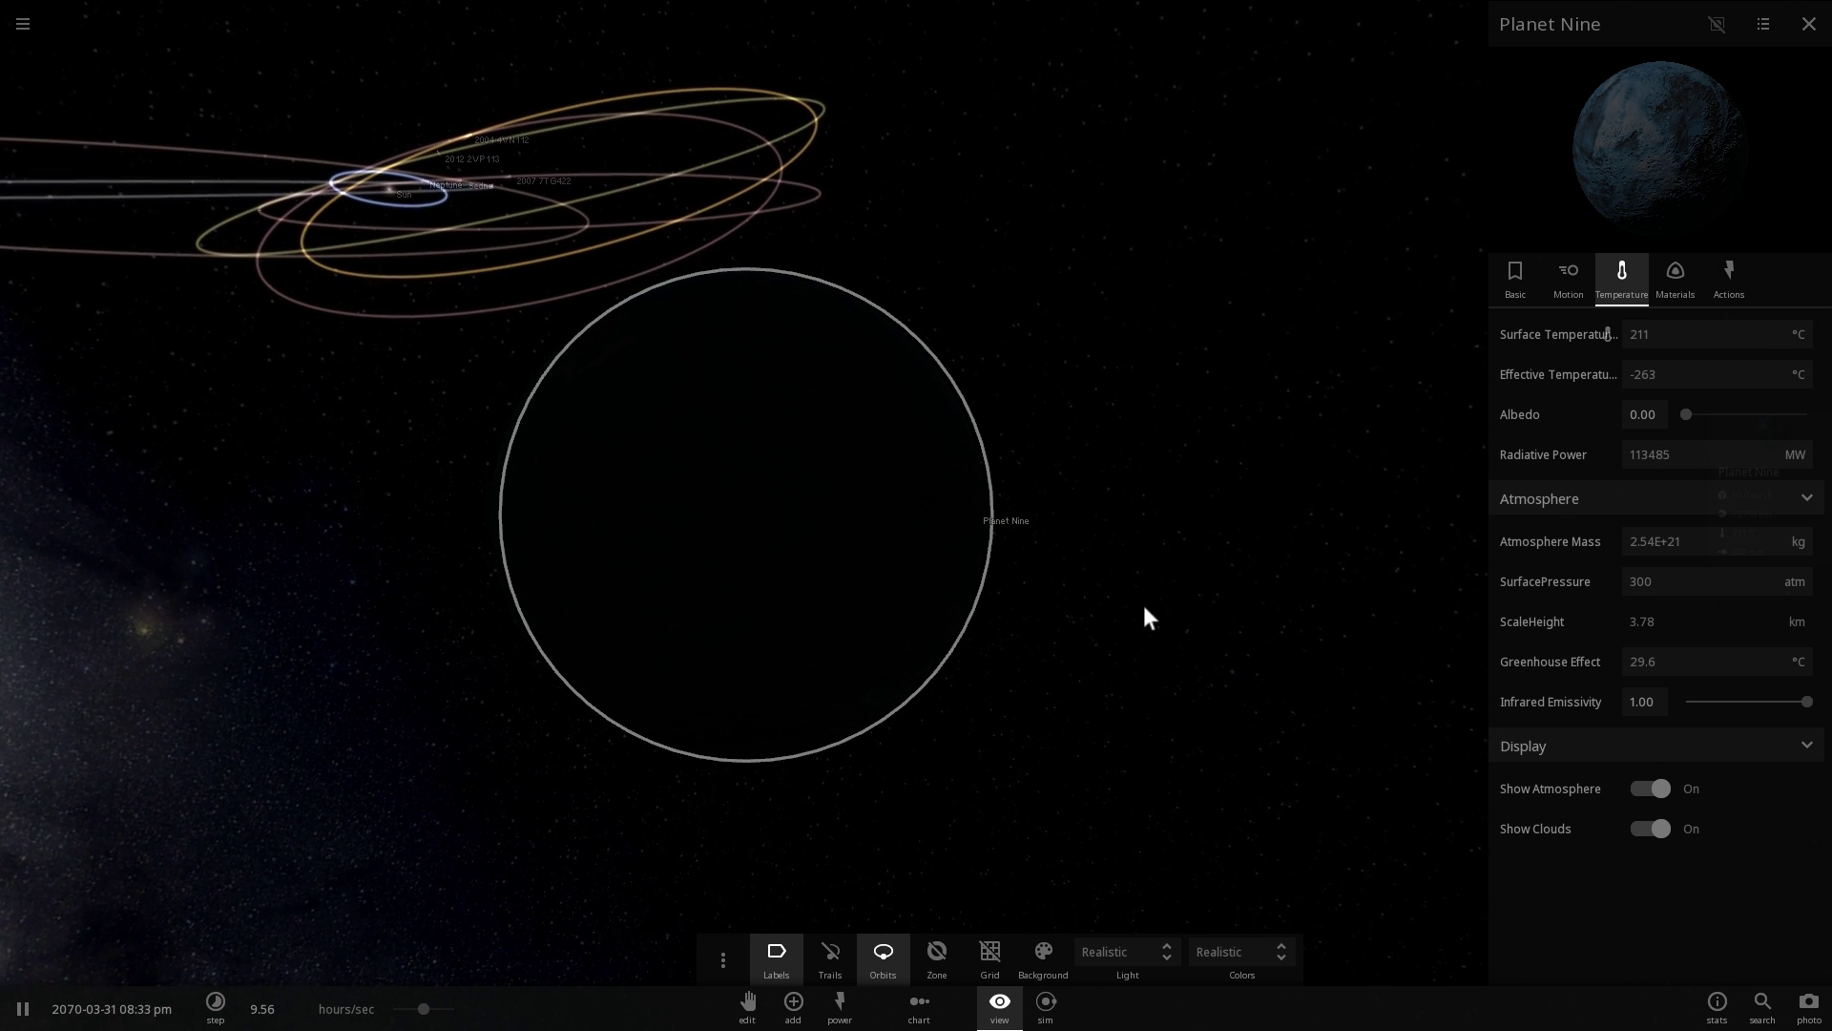
{"action": "scroll", "coordinate": [931, 564], "scroll_direction": "down", "scroll_amount": 2}
{"action": "mouse_move", "coordinate": [1704, 585]}
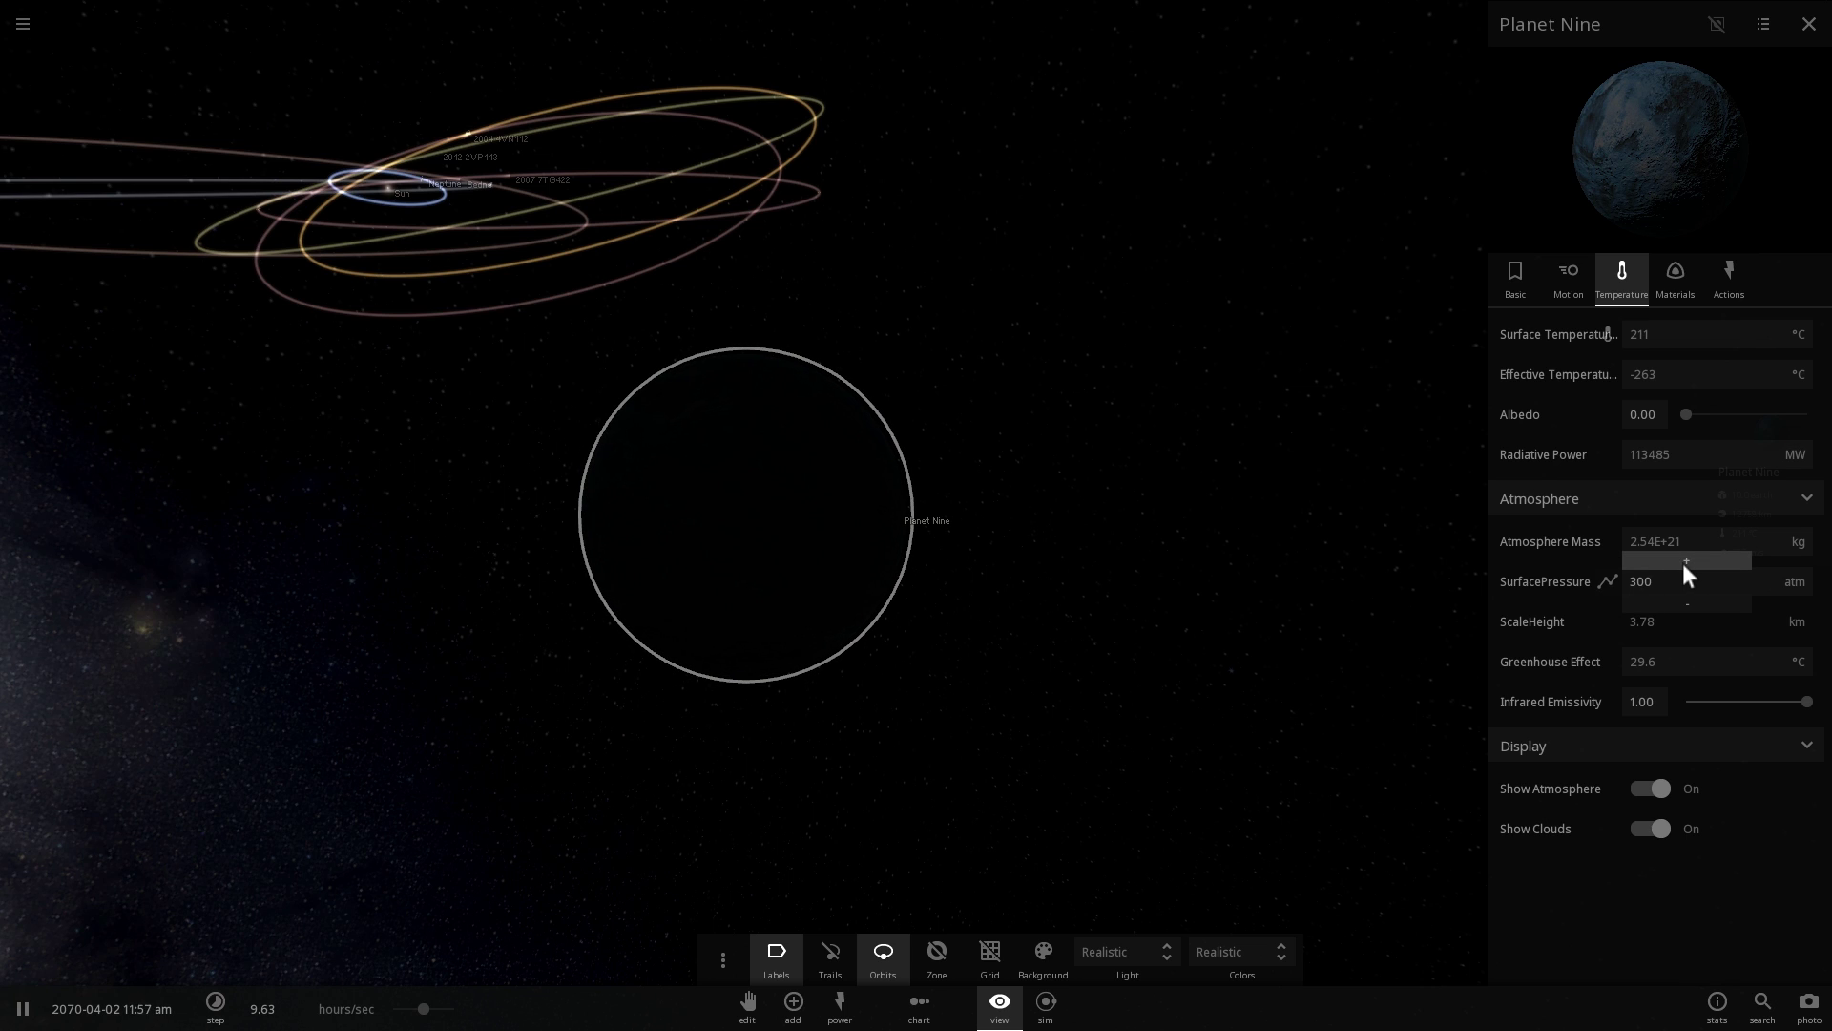
Set Planet Nine's surface pressure to 100000 atm
{"action": "left_click", "coordinate": [1684, 564]}
{"action": "left_click", "coordinate": [1683, 563]}
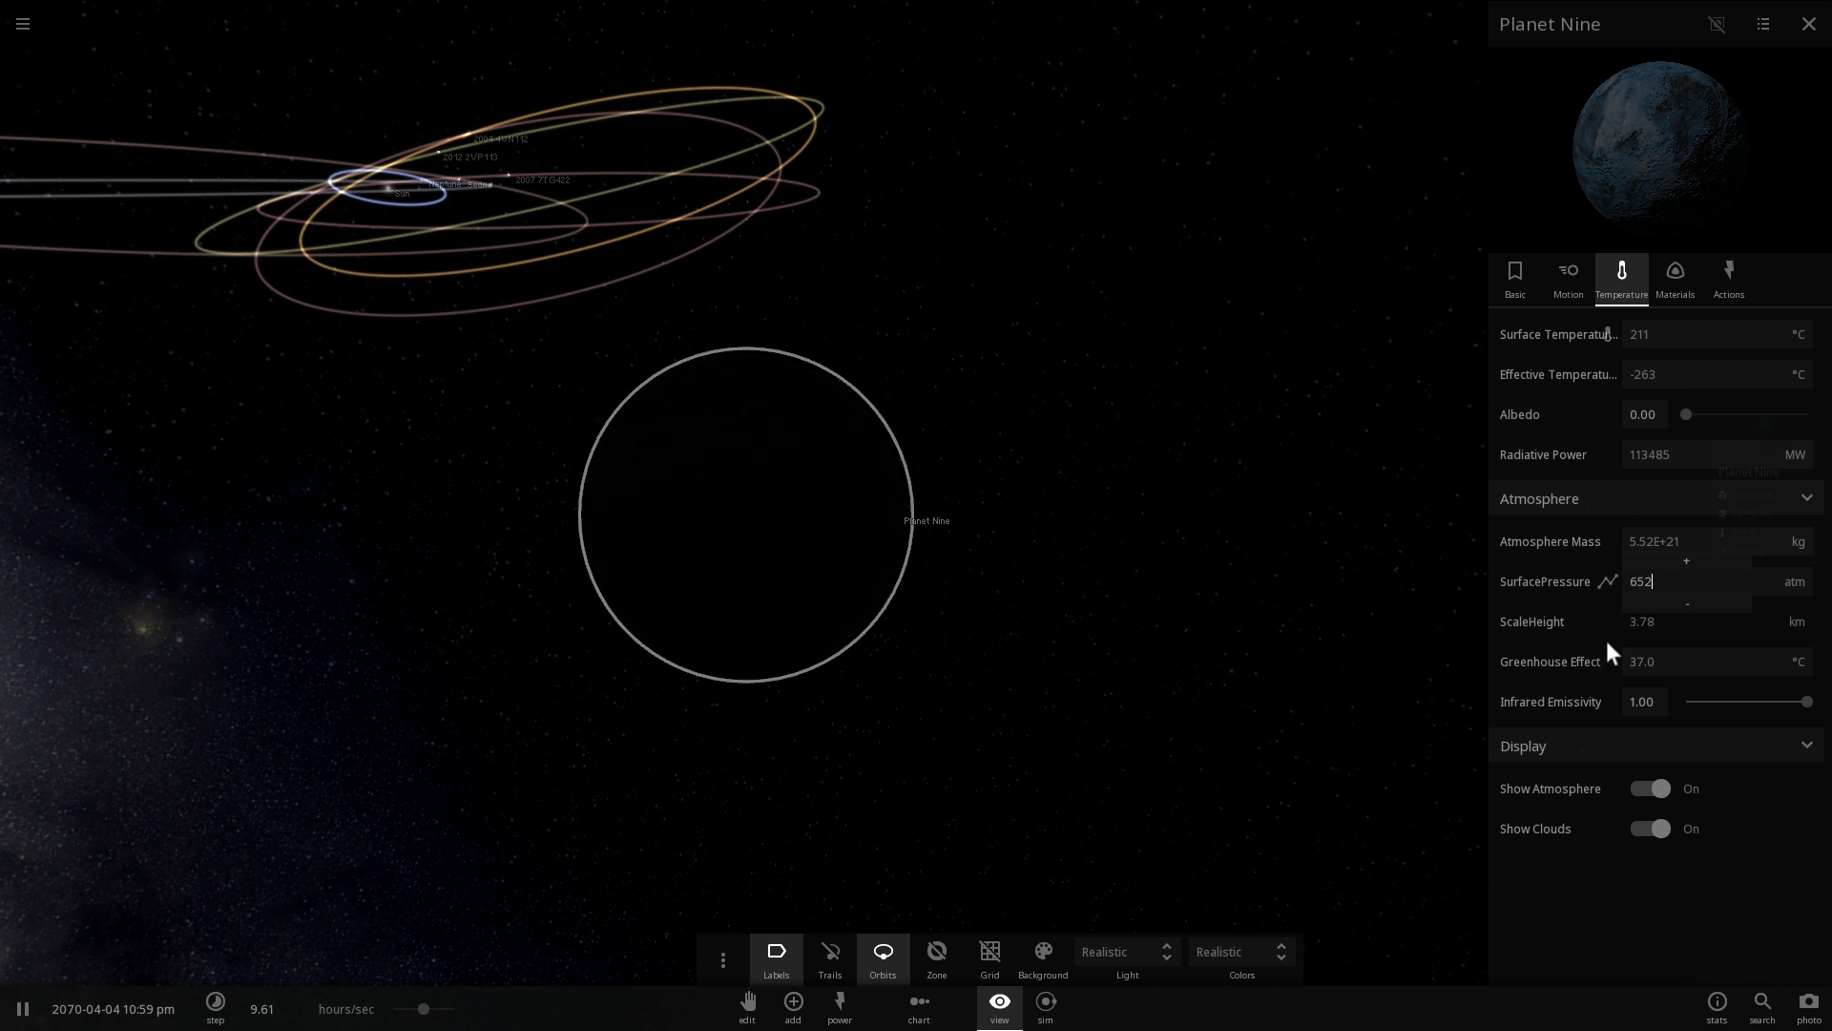
{"action": "left_click", "coordinate": [1685, 563]}
{"action": "left_click_drag", "start_coordinate": [1681, 573], "coordinate": [1581, 584]}
{"action": "type", "text": "100000"}
{"action": "key", "text": "Return"}
Raise Planet Nine's surface pressure in repeated increments to 2536660 atm and close its properties
{"action": "left_click", "coordinate": [1686, 578]}
{"action": "left_click", "coordinate": [1642, 586]}
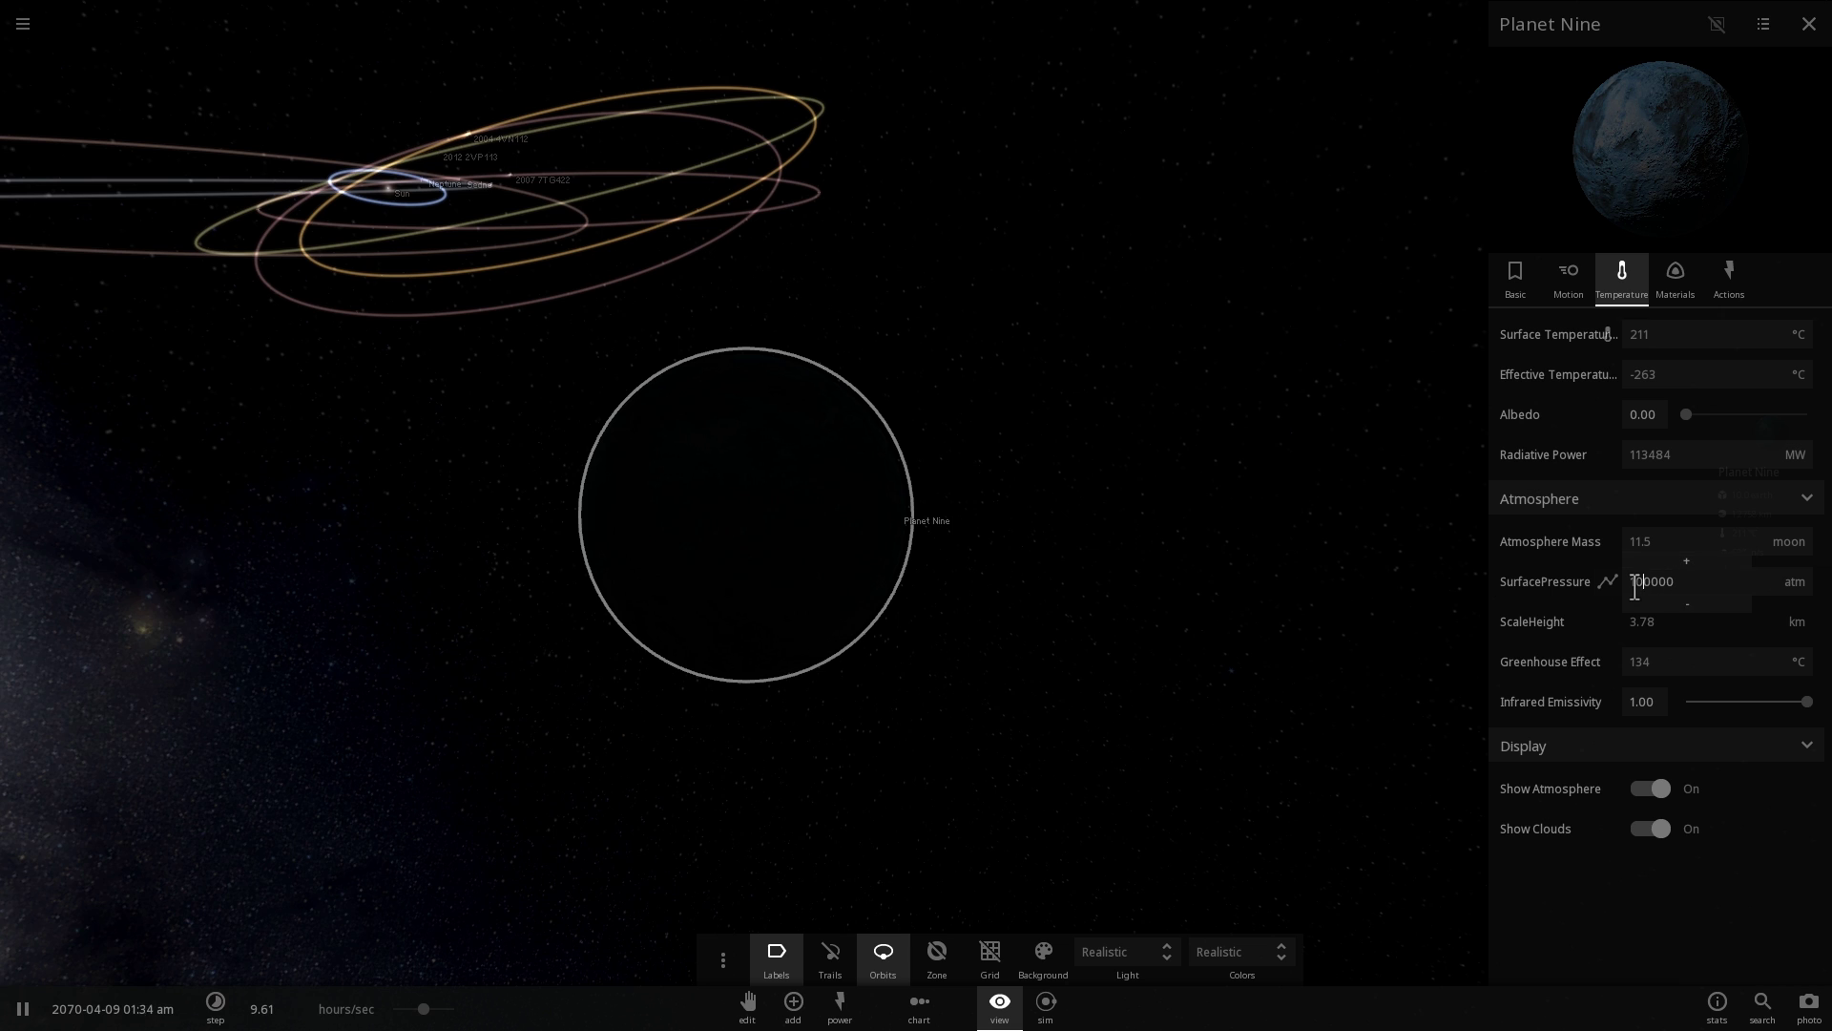
{"action": "left_click", "coordinate": [1708, 567]}
{"action": "left_click", "coordinate": [1708, 567]}
{"action": "left_click", "coordinate": [1708, 567]}
{"action": "left_click", "coordinate": [1708, 567]}
{"action": "left_click", "coordinate": [1708, 567]}
{"action": "left_click", "coordinate": [1708, 566]}
{"action": "left_click", "coordinate": [1708, 567]}
{"action": "left_click", "coordinate": [1708, 567]}
{"action": "left_click", "coordinate": [1708, 567]}
{"action": "left_click", "coordinate": [1708, 567]}
{"action": "left_click", "coordinate": [1708, 566]}
{"action": "left_click", "coordinate": [1708, 566]}
{"action": "left_click", "coordinate": [1708, 567]}
{"action": "left_click", "coordinate": [1708, 567]}
{"action": "left_click", "coordinate": [1708, 567]}
{"action": "left_click", "coordinate": [1708, 567]}
{"action": "left_click", "coordinate": [1708, 567]}
{"action": "left_click", "coordinate": [1708, 567]}
{"action": "left_click", "coordinate": [1708, 566]}
{"action": "left_click", "coordinate": [1708, 567]}
{"action": "left_click", "coordinate": [1708, 566]}
{"action": "left_click", "coordinate": [1708, 567]}
{"action": "left_click", "coordinate": [1708, 566]}
{"action": "left_click", "coordinate": [1708, 566]}
{"action": "left_click", "coordinate": [1708, 567]}
{"action": "left_click", "coordinate": [1708, 567]}
{"action": "left_click", "coordinate": [1681, 563]}
{"action": "left_click", "coordinate": [1682, 563]}
{"action": "left_click", "coordinate": [1326, 580]}
{"action": "left_click", "coordinate": [912, 546]}
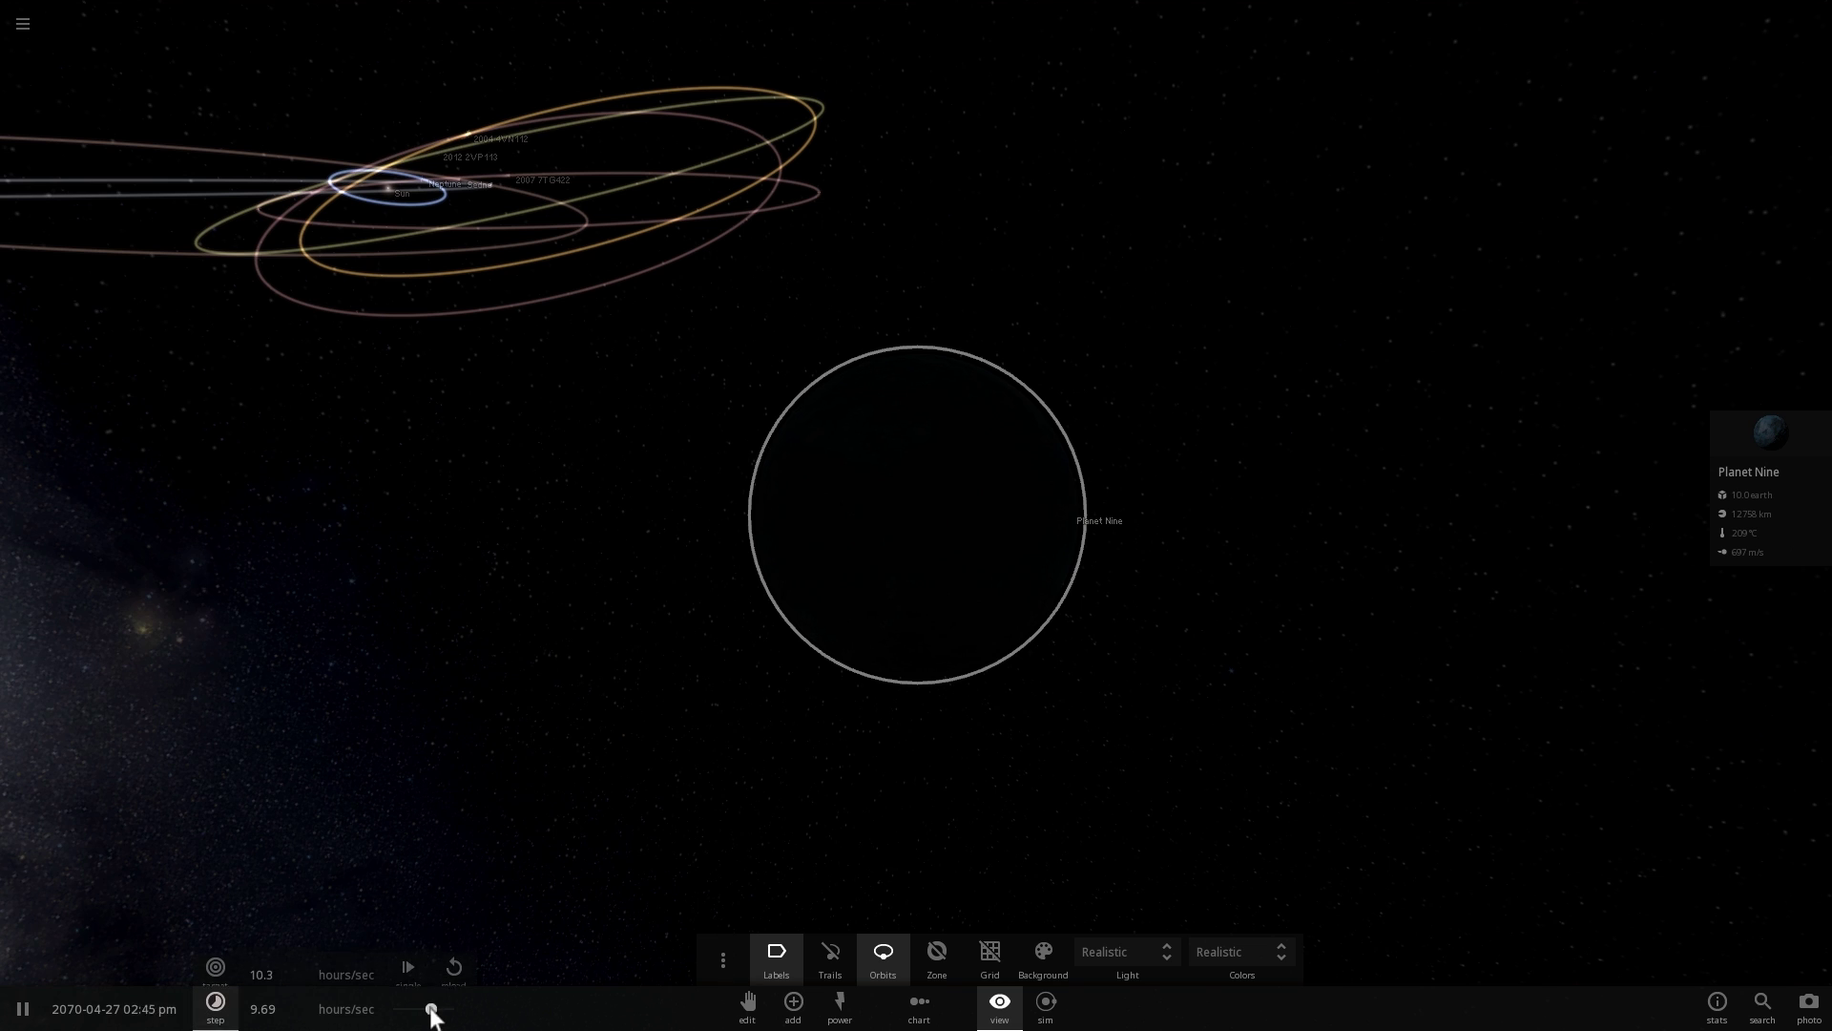
Reopen Planet Nine's temperature properties and set its surface temperature to 0 °C
{"action": "left_click", "coordinate": [1782, 432]}
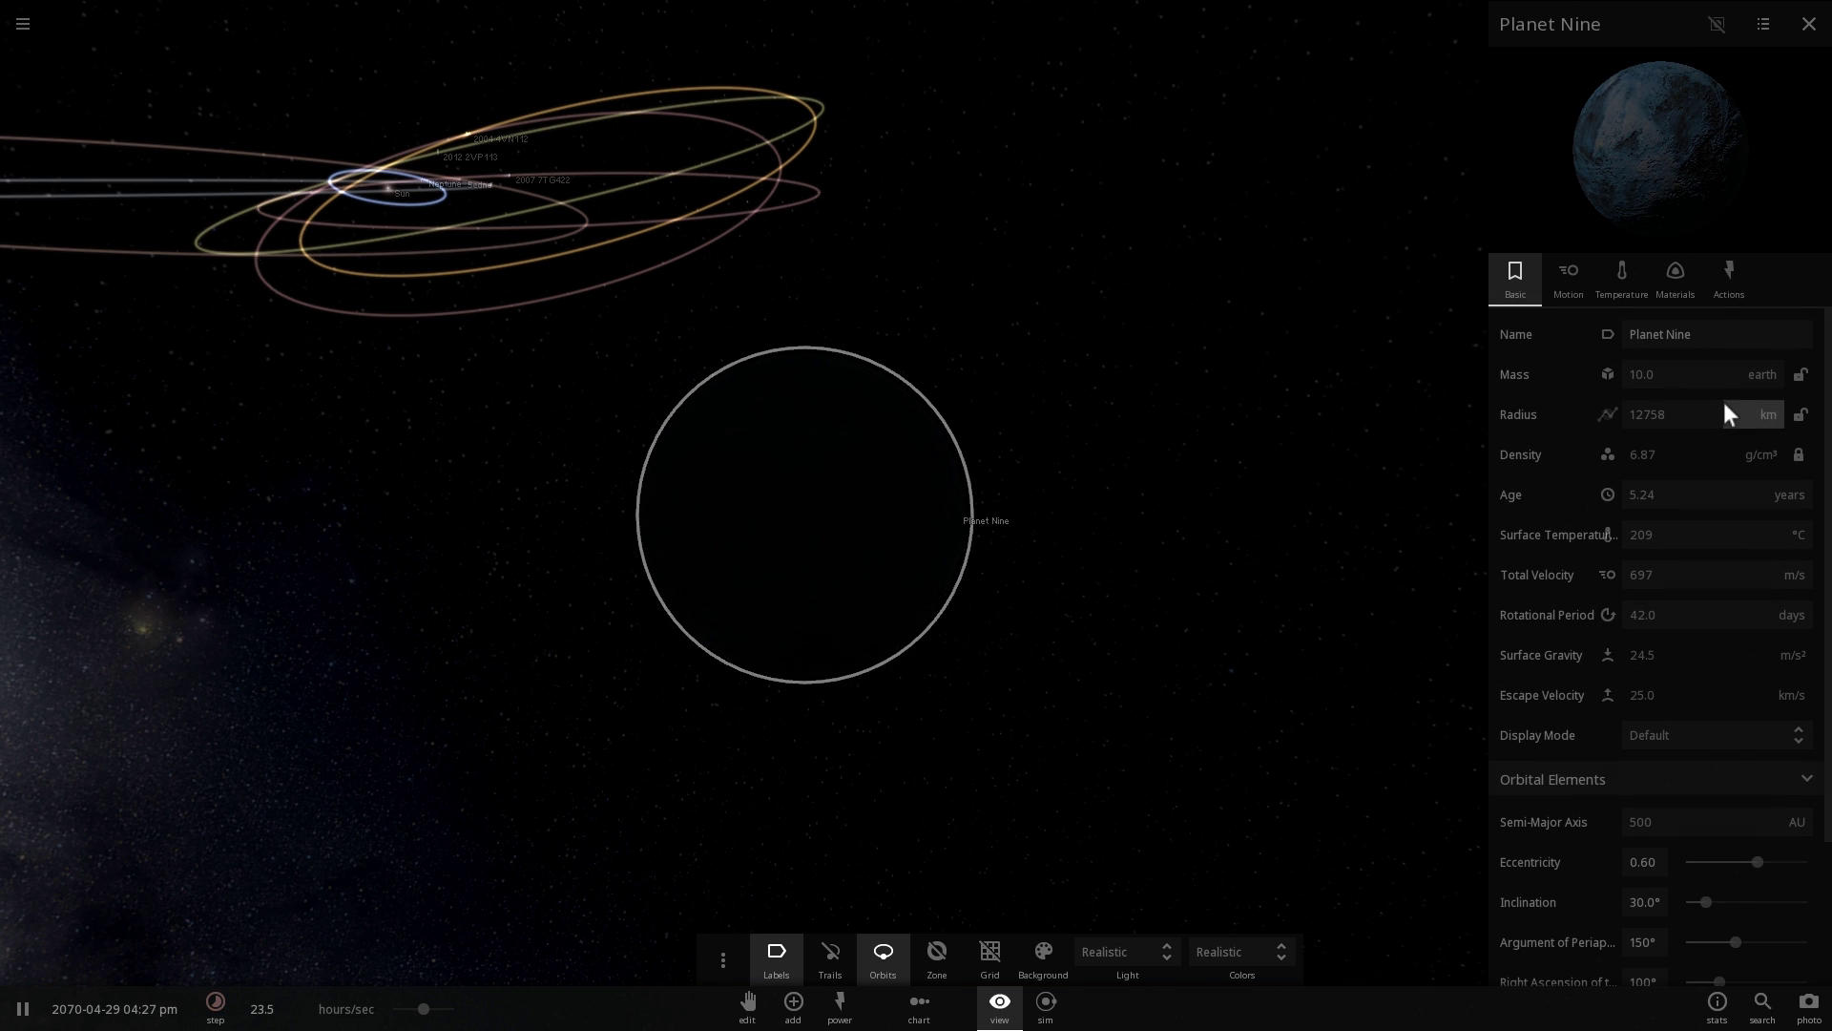
{"action": "left_click", "coordinate": [1621, 278]}
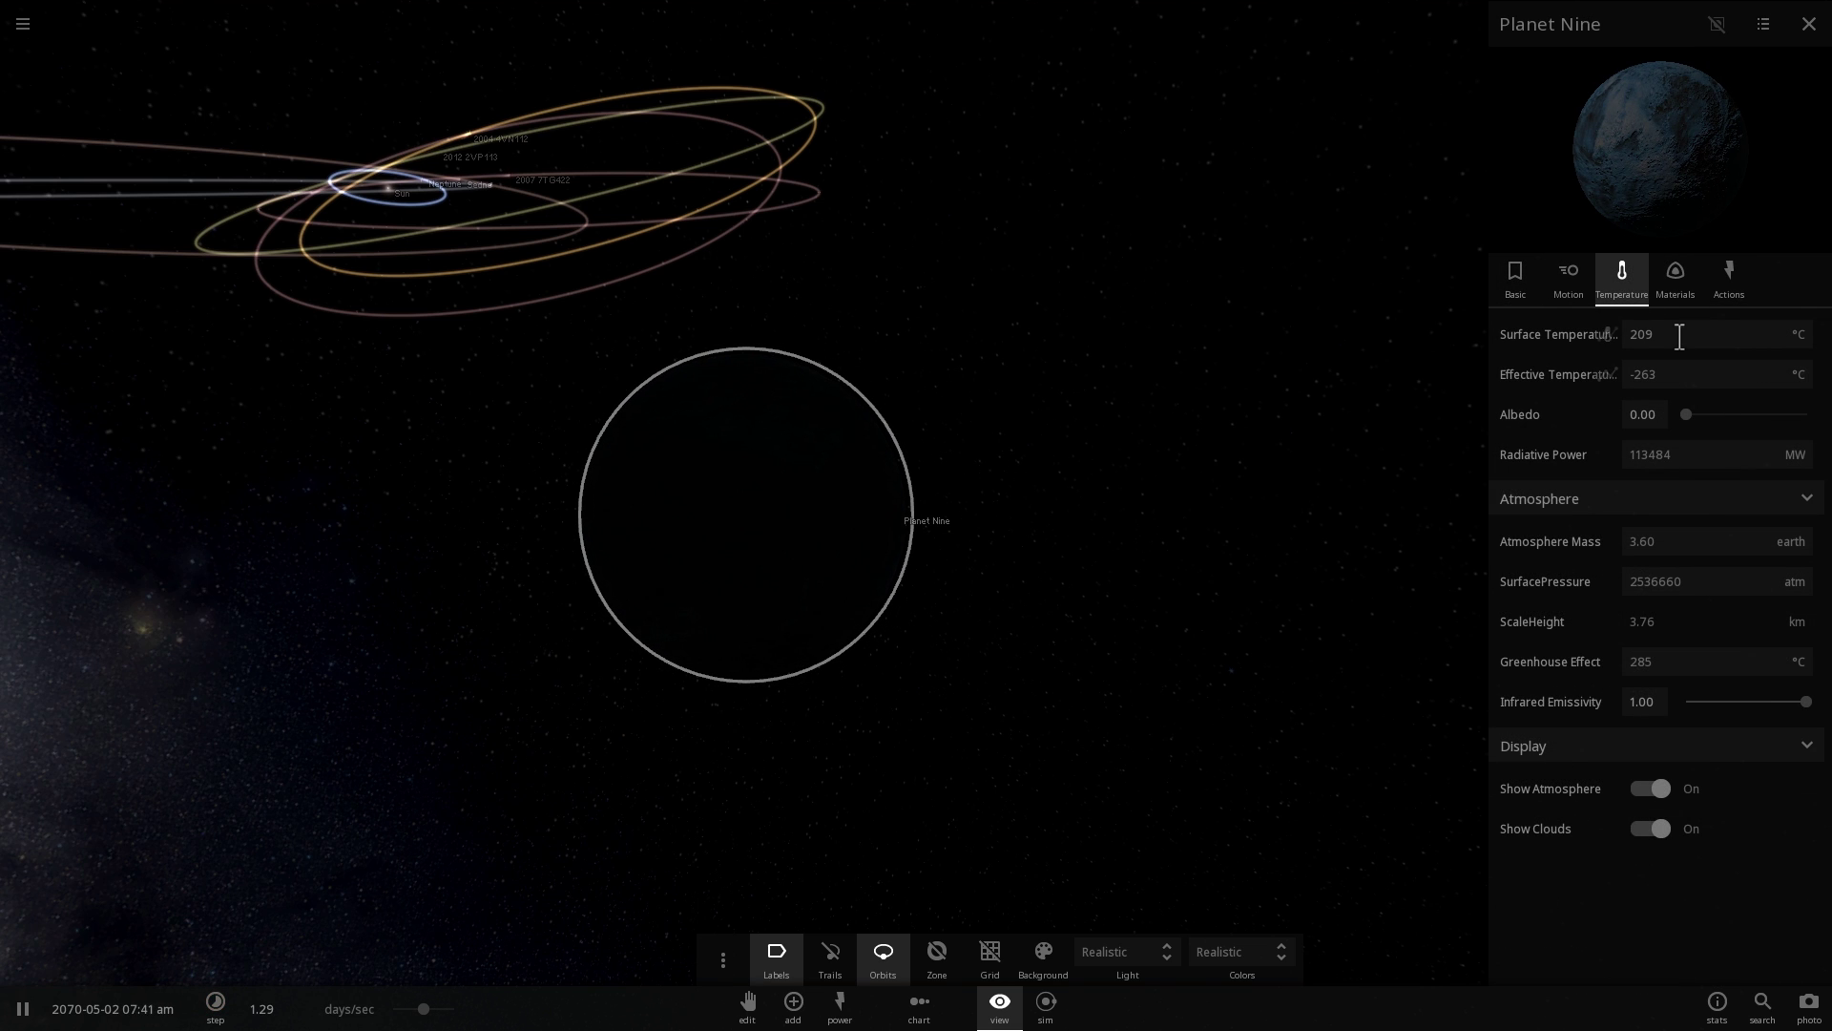
{"action": "left_click_drag", "start_coordinate": [1680, 335], "coordinate": [1477, 346]}
{"action": "type", "text": "0"}
{"action": "key", "text": "Return"}
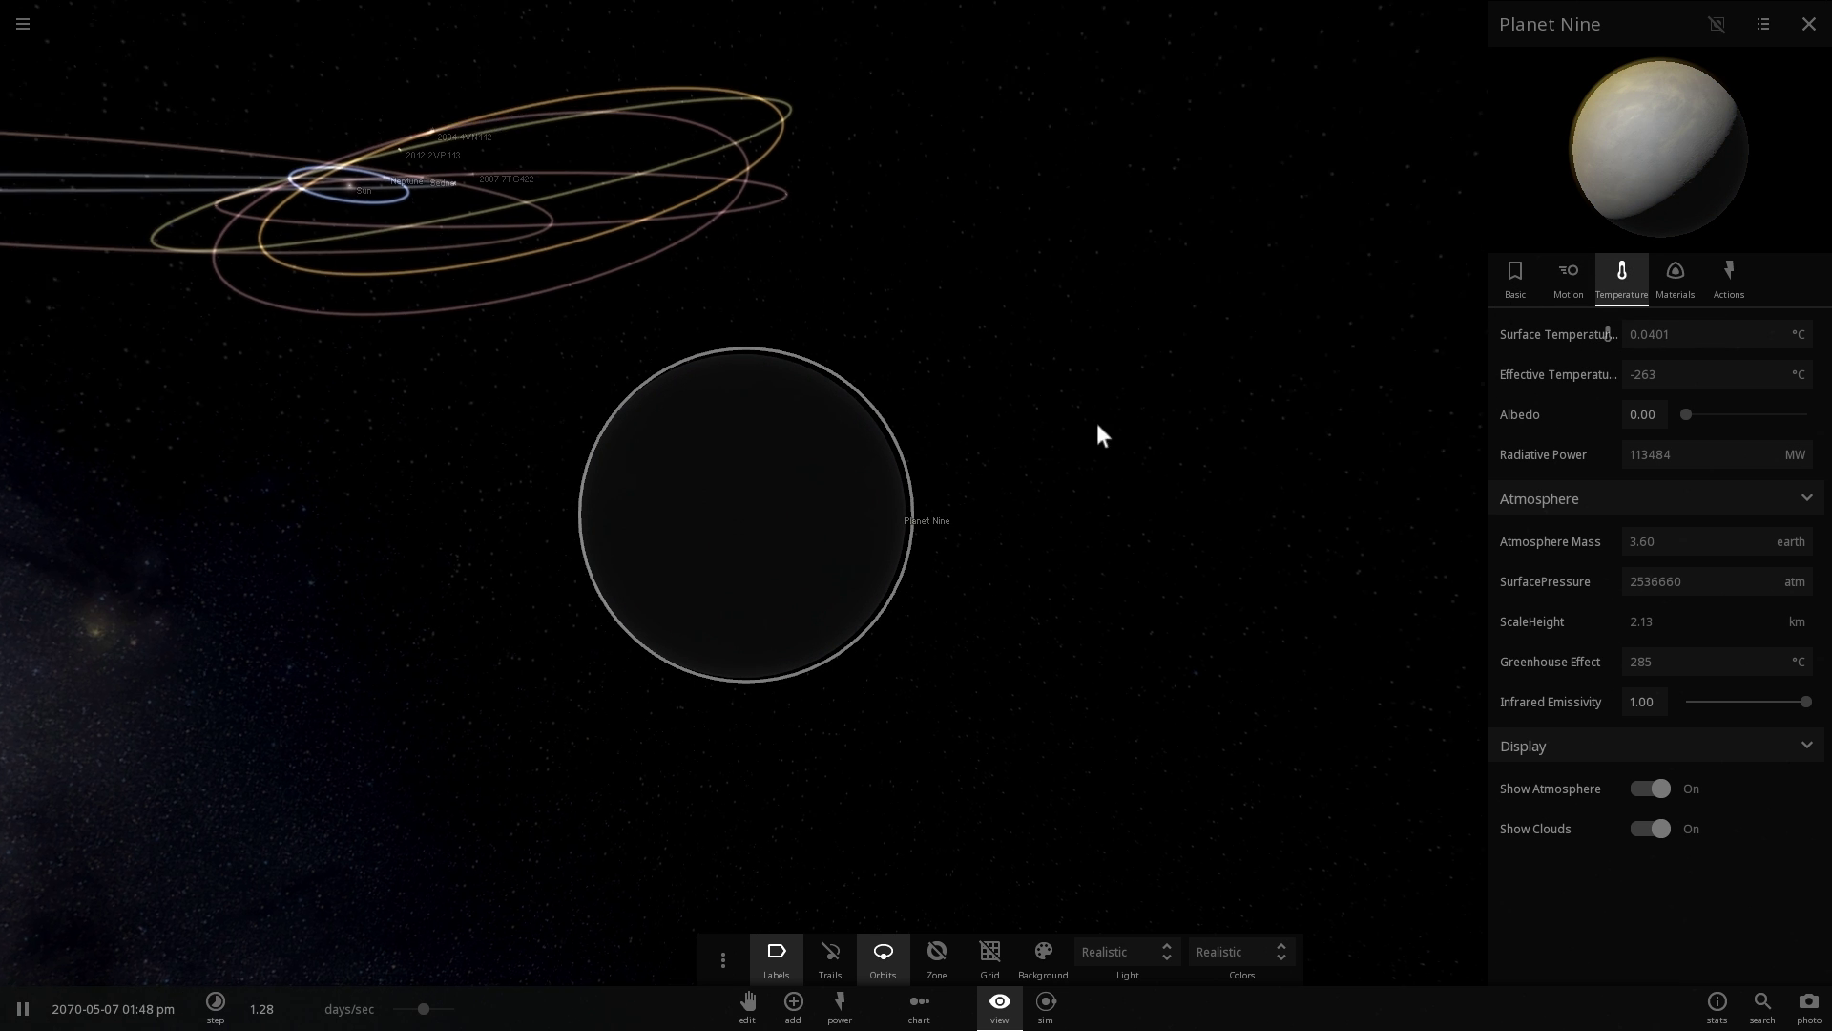
Reduce the water share of Planet Nine's composition to 0.0198 %
{"action": "scroll", "coordinate": [857, 554], "scroll_direction": "up", "scroll_amount": 5}
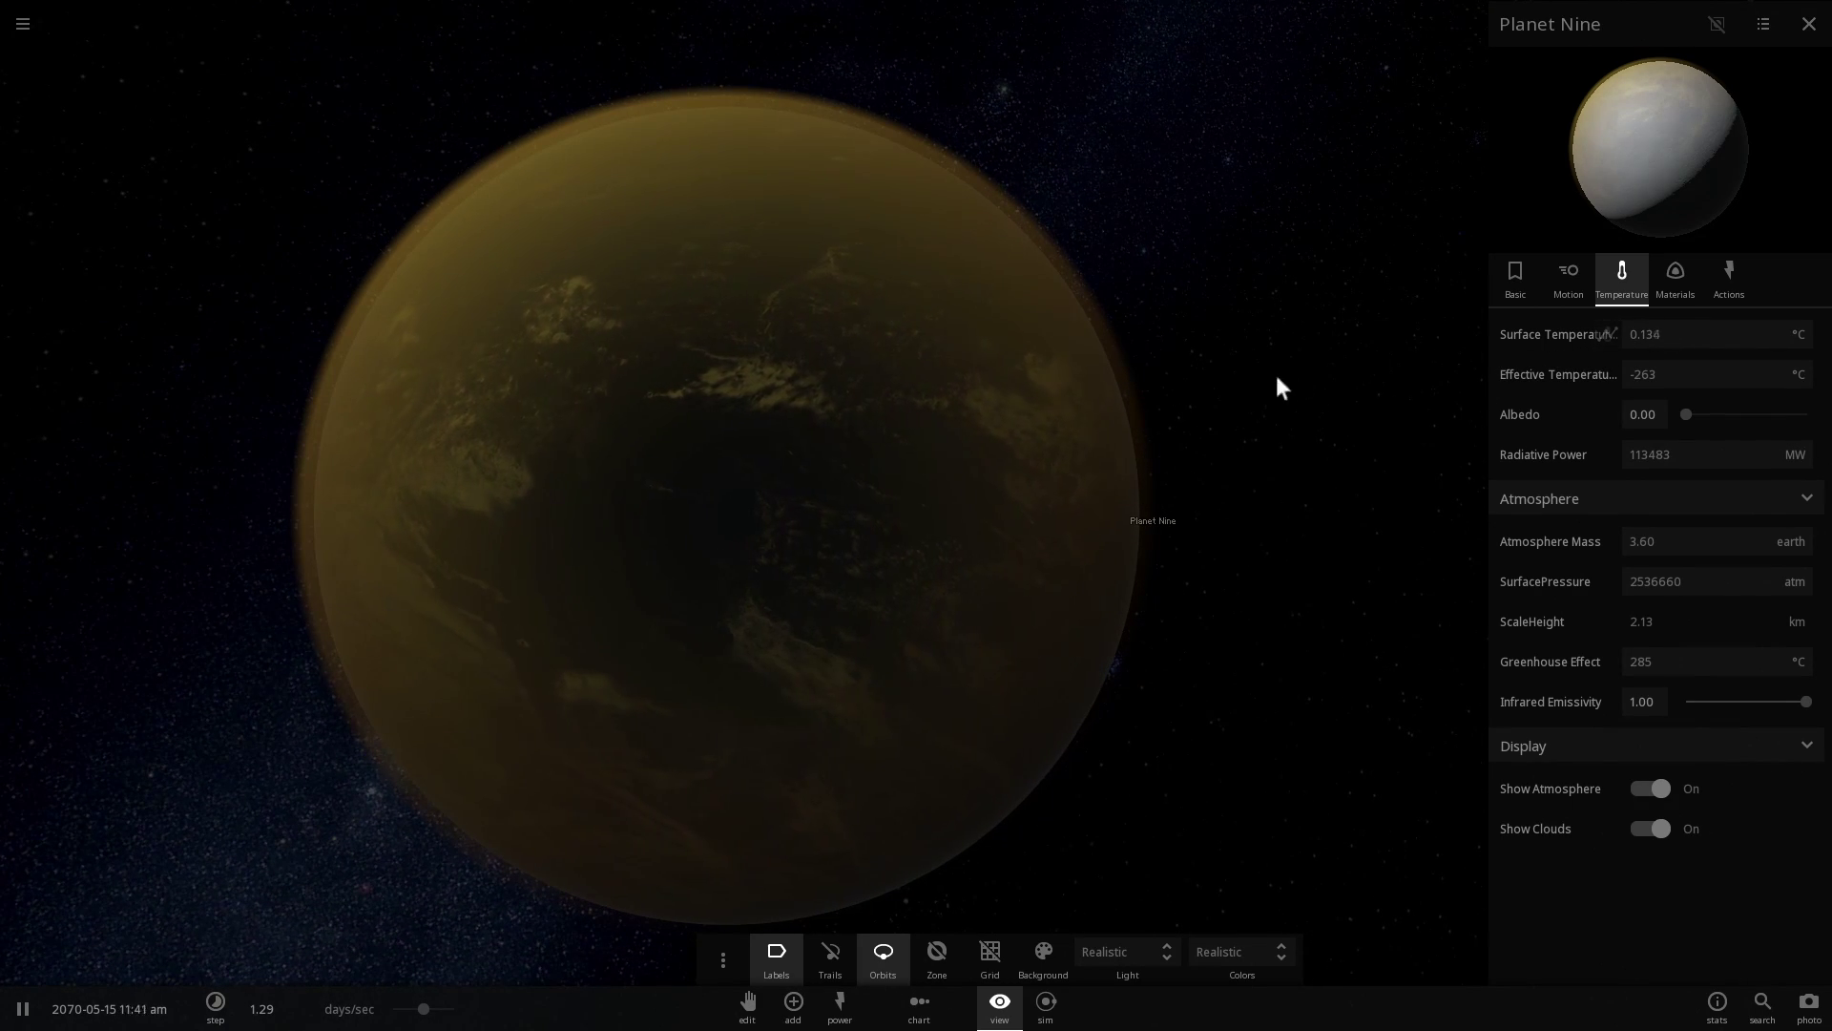
{"action": "scroll", "coordinate": [1090, 421], "scroll_direction": "up", "scroll_amount": 3}
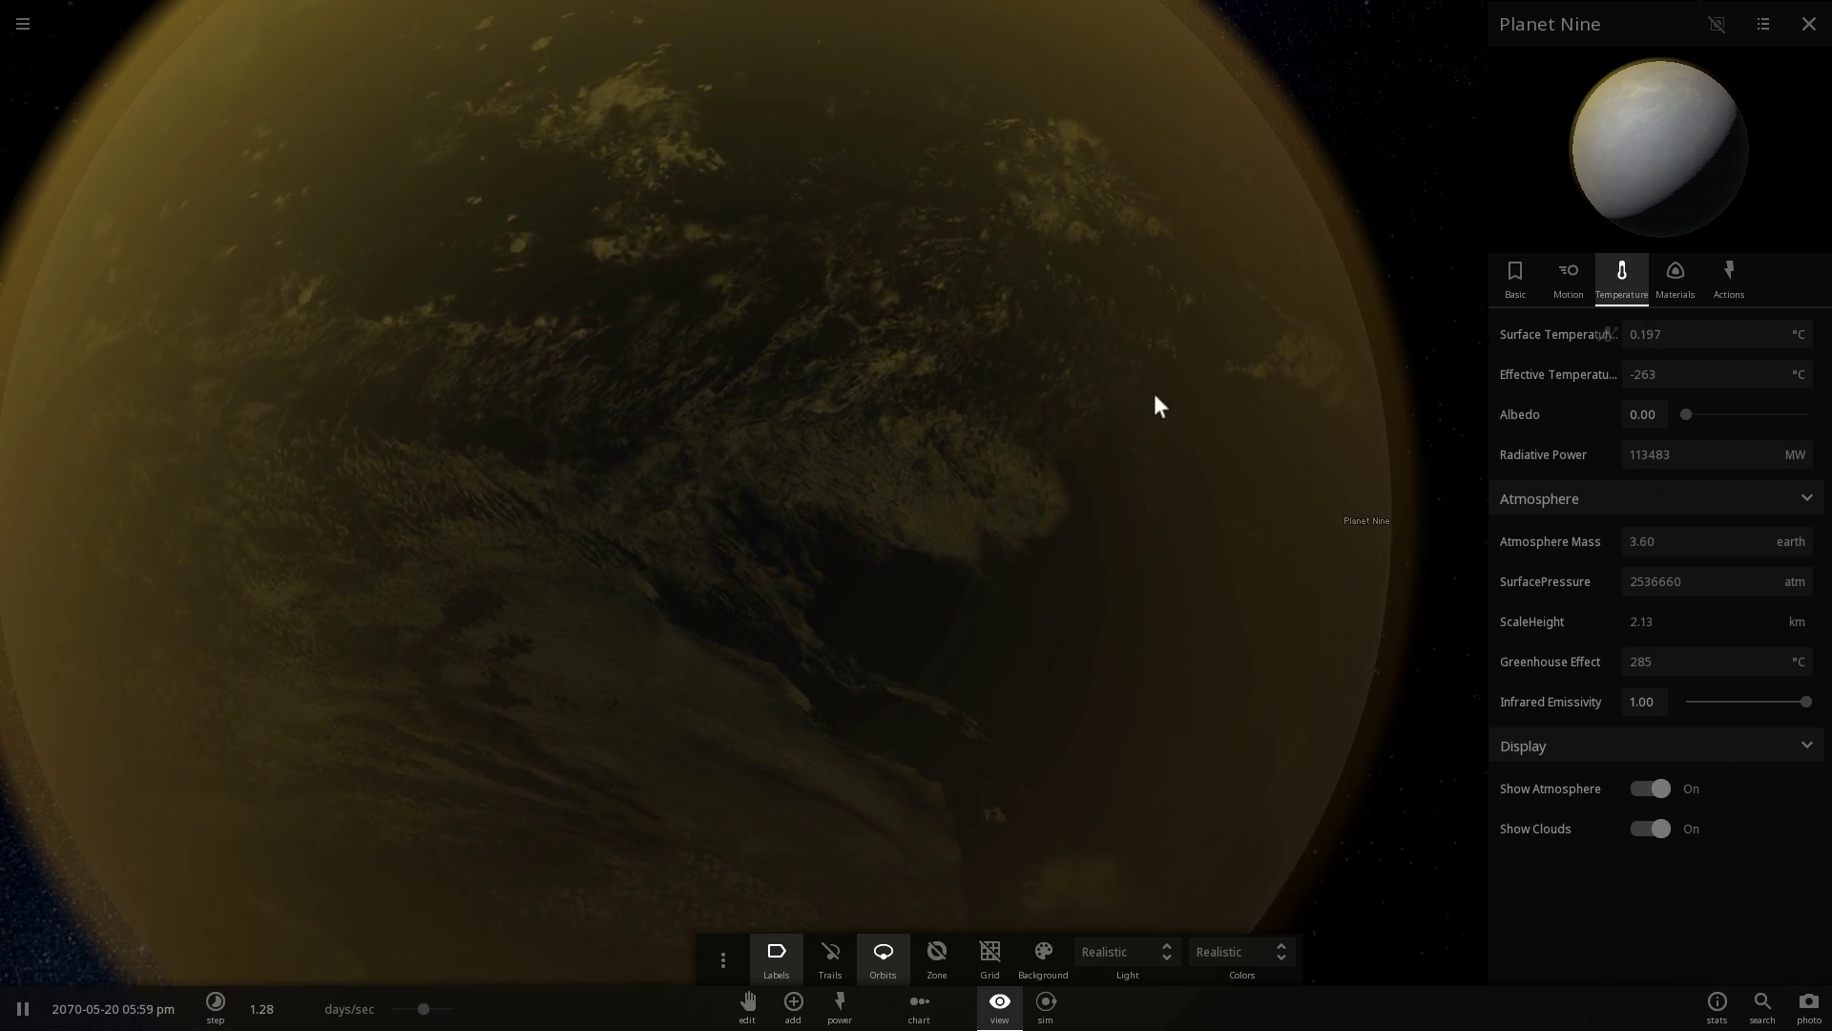
{"action": "scroll", "coordinate": [1140, 434], "scroll_direction": "down", "scroll_amount": 3}
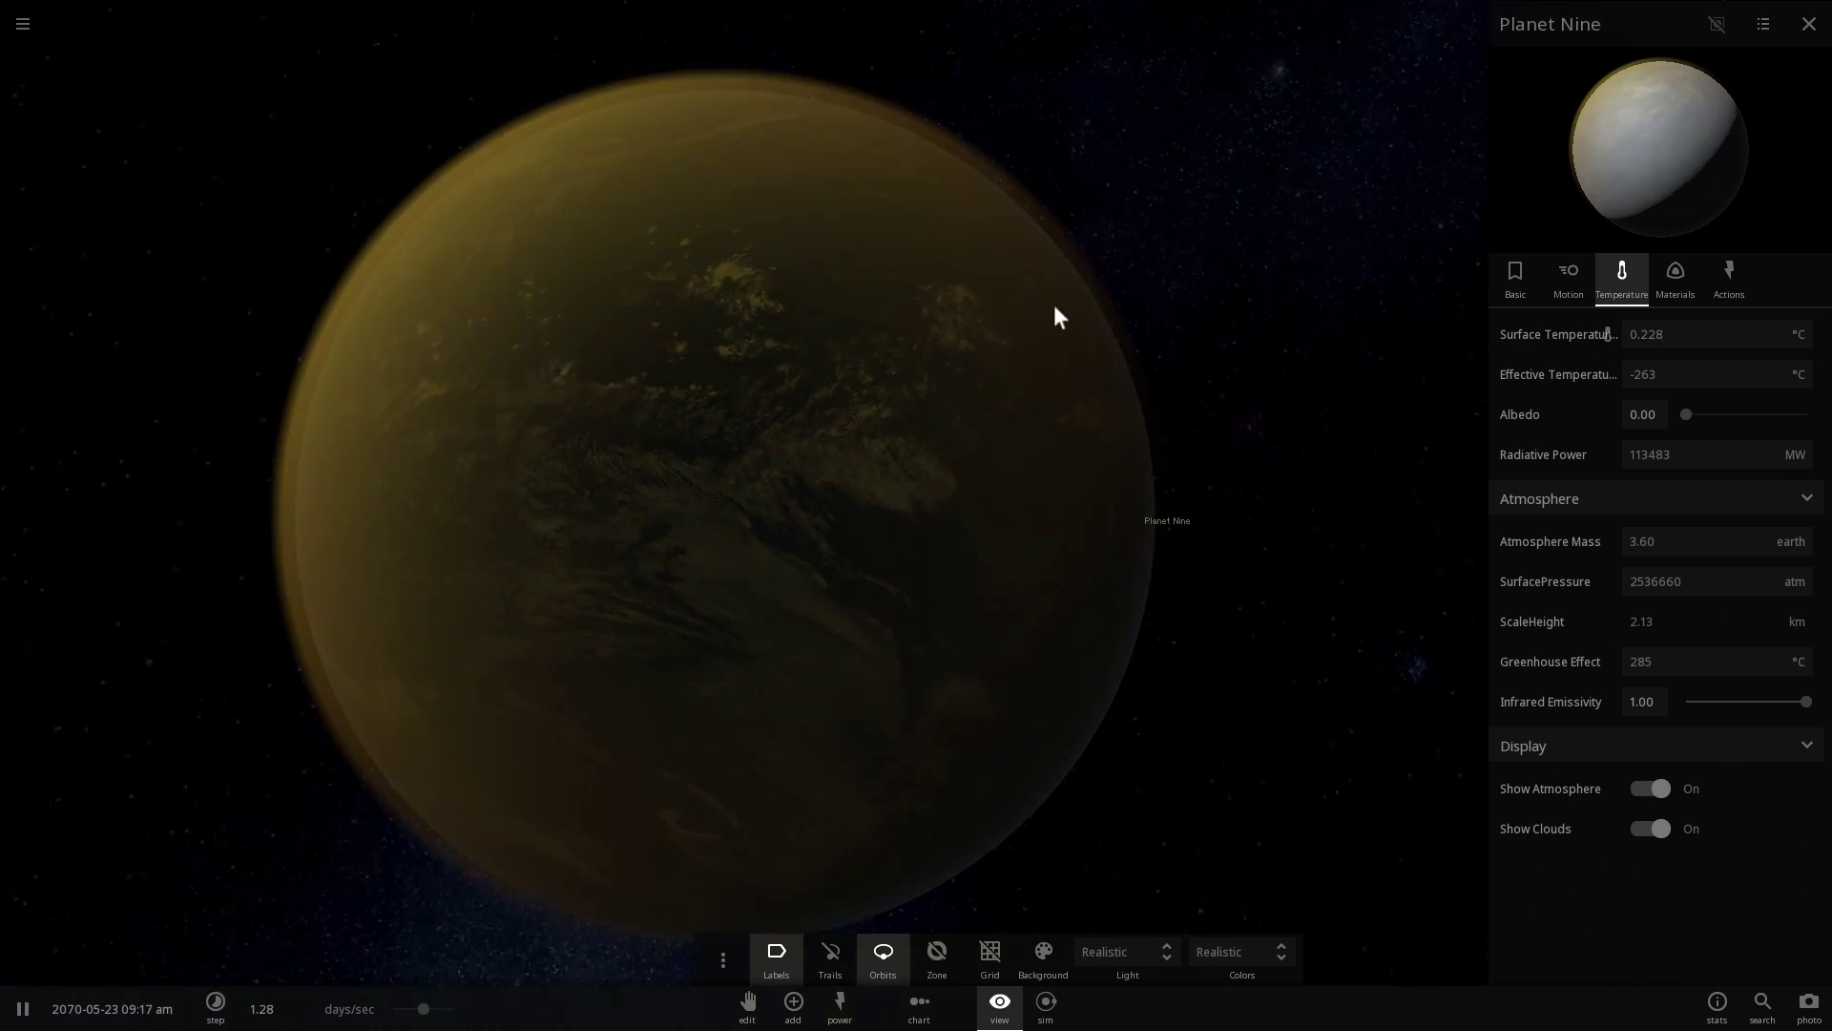
{"action": "left_click_drag", "start_coordinate": [1055, 307], "coordinate": [1186, 392]}
{"action": "left_click", "coordinate": [1676, 279]}
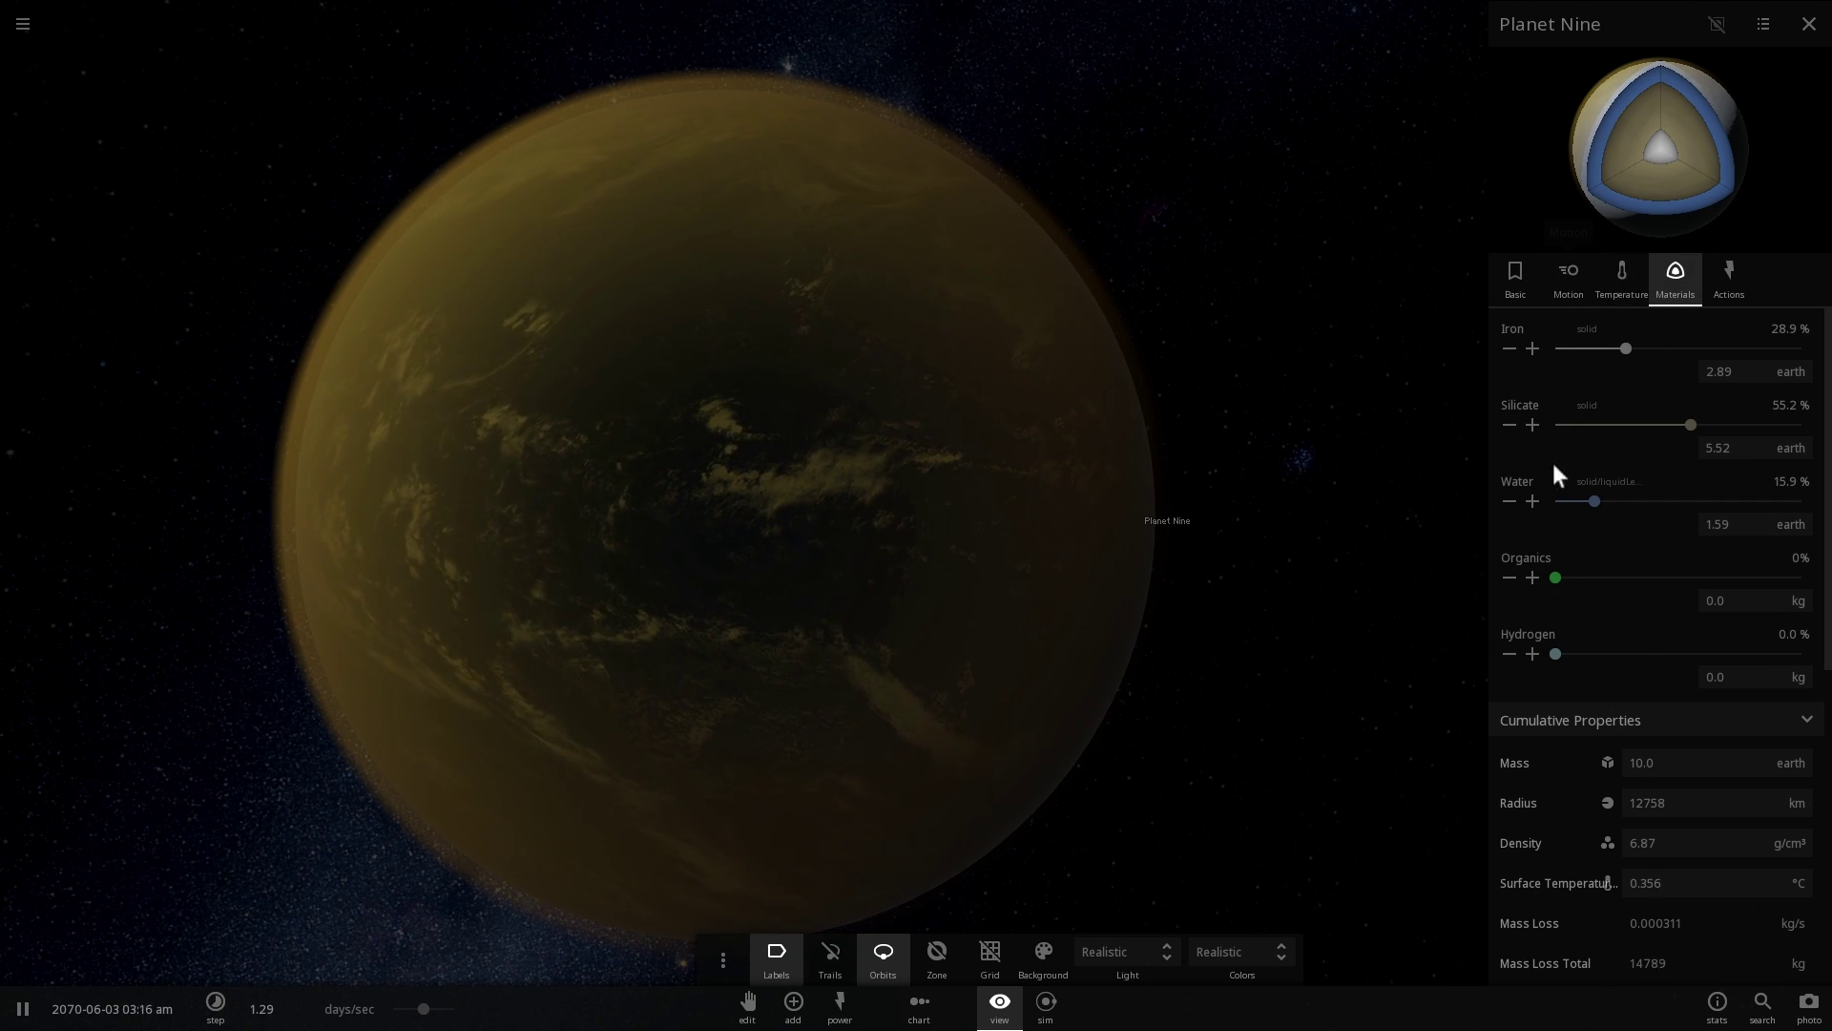
{"action": "left_click", "coordinate": [1509, 501]}
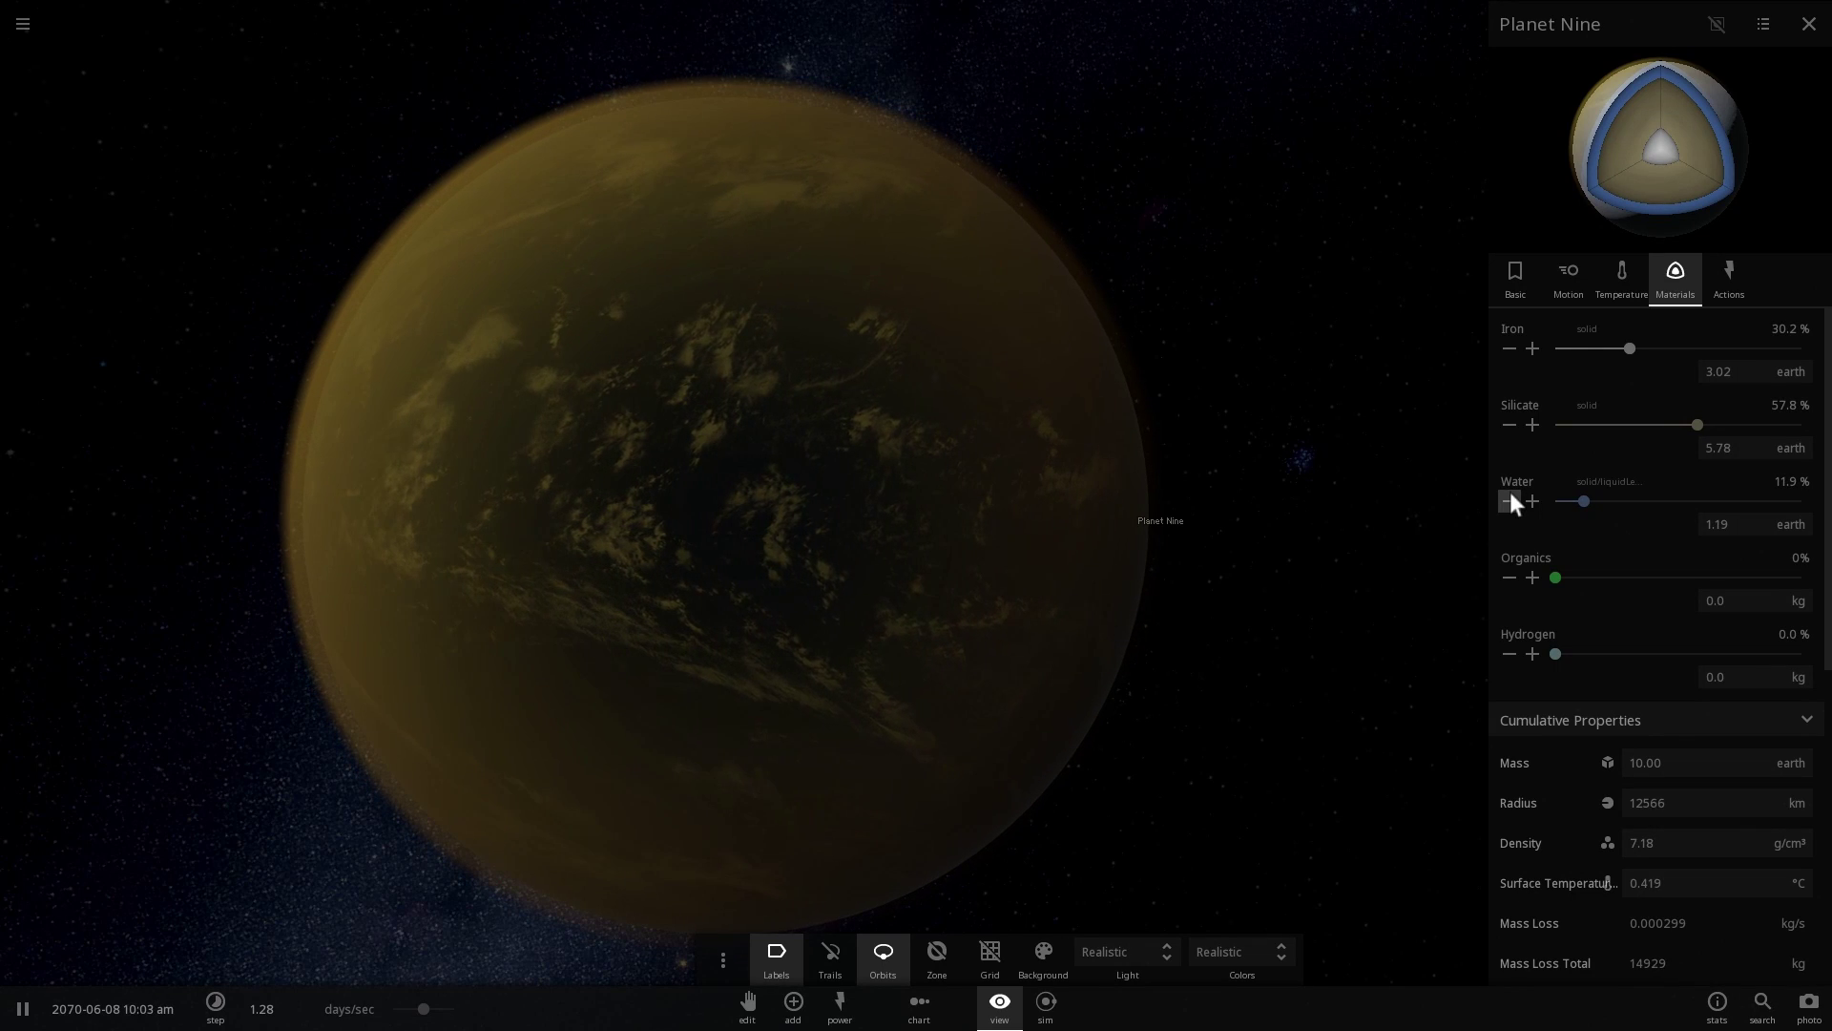
{"action": "left_click", "coordinate": [1509, 500]}
{"action": "left_click", "coordinate": [1509, 500]}
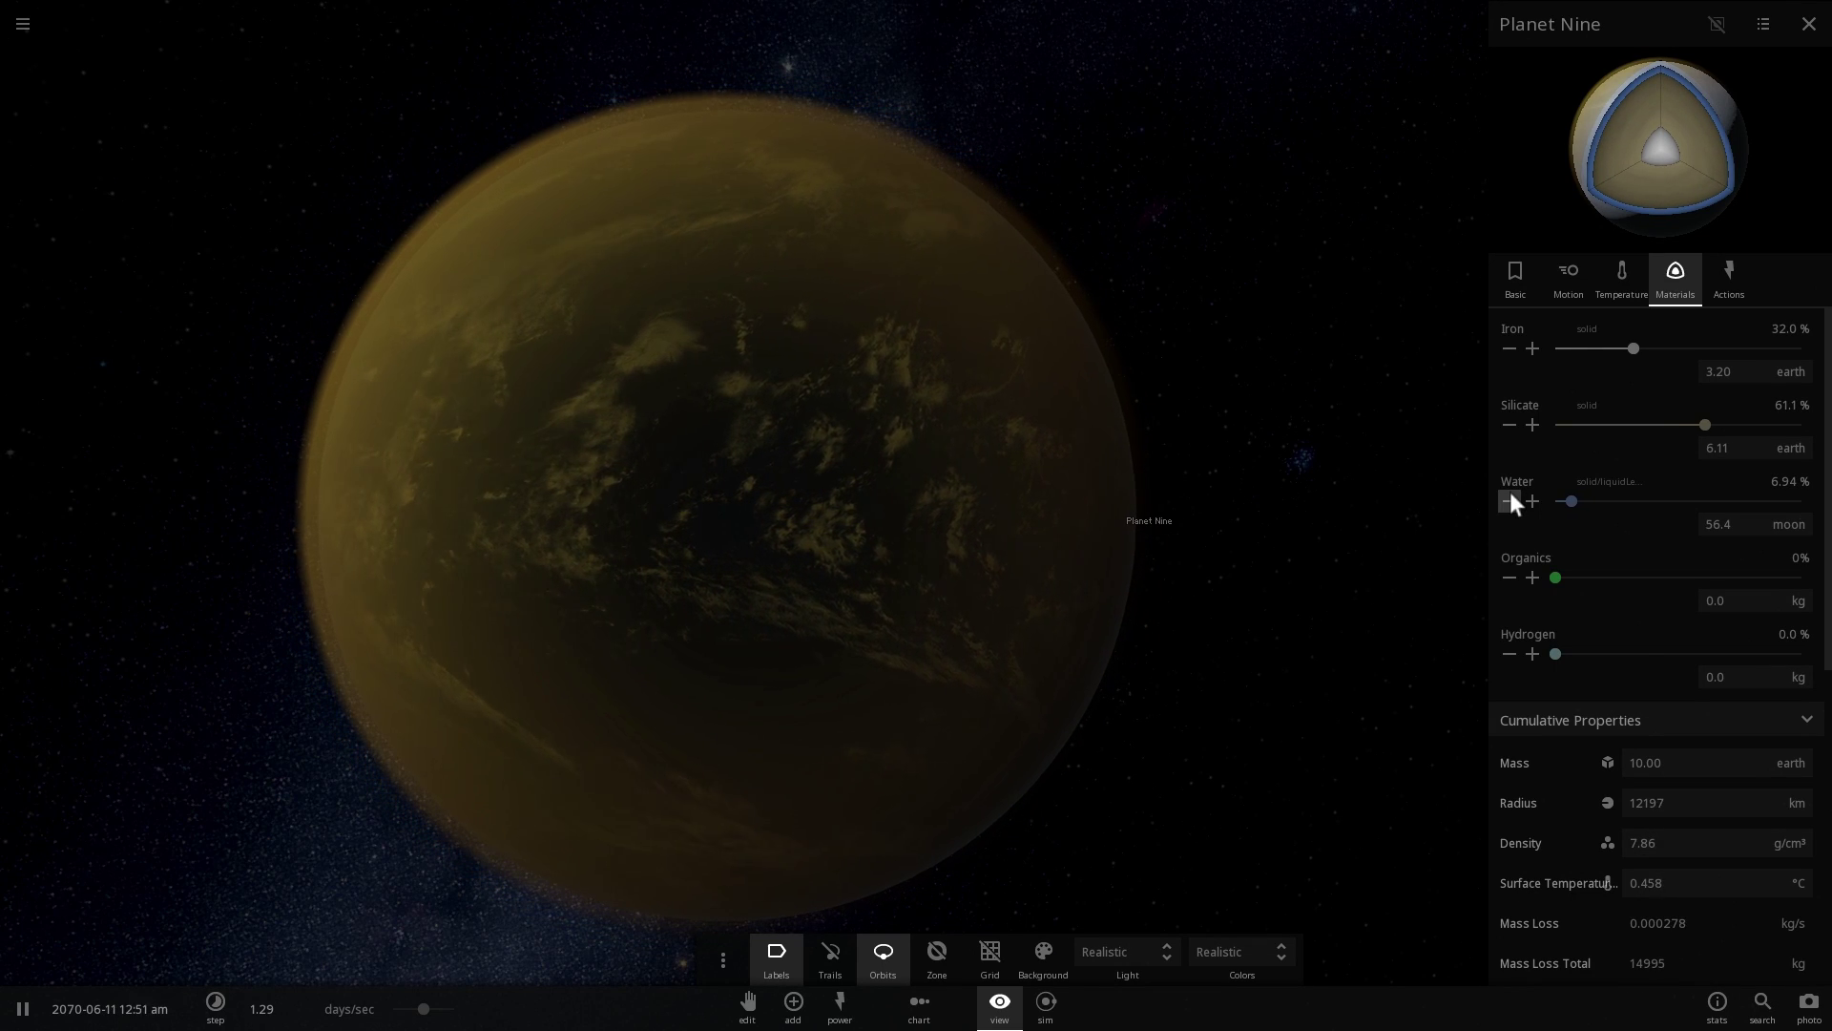
{"action": "left_click", "coordinate": [1509, 501]}
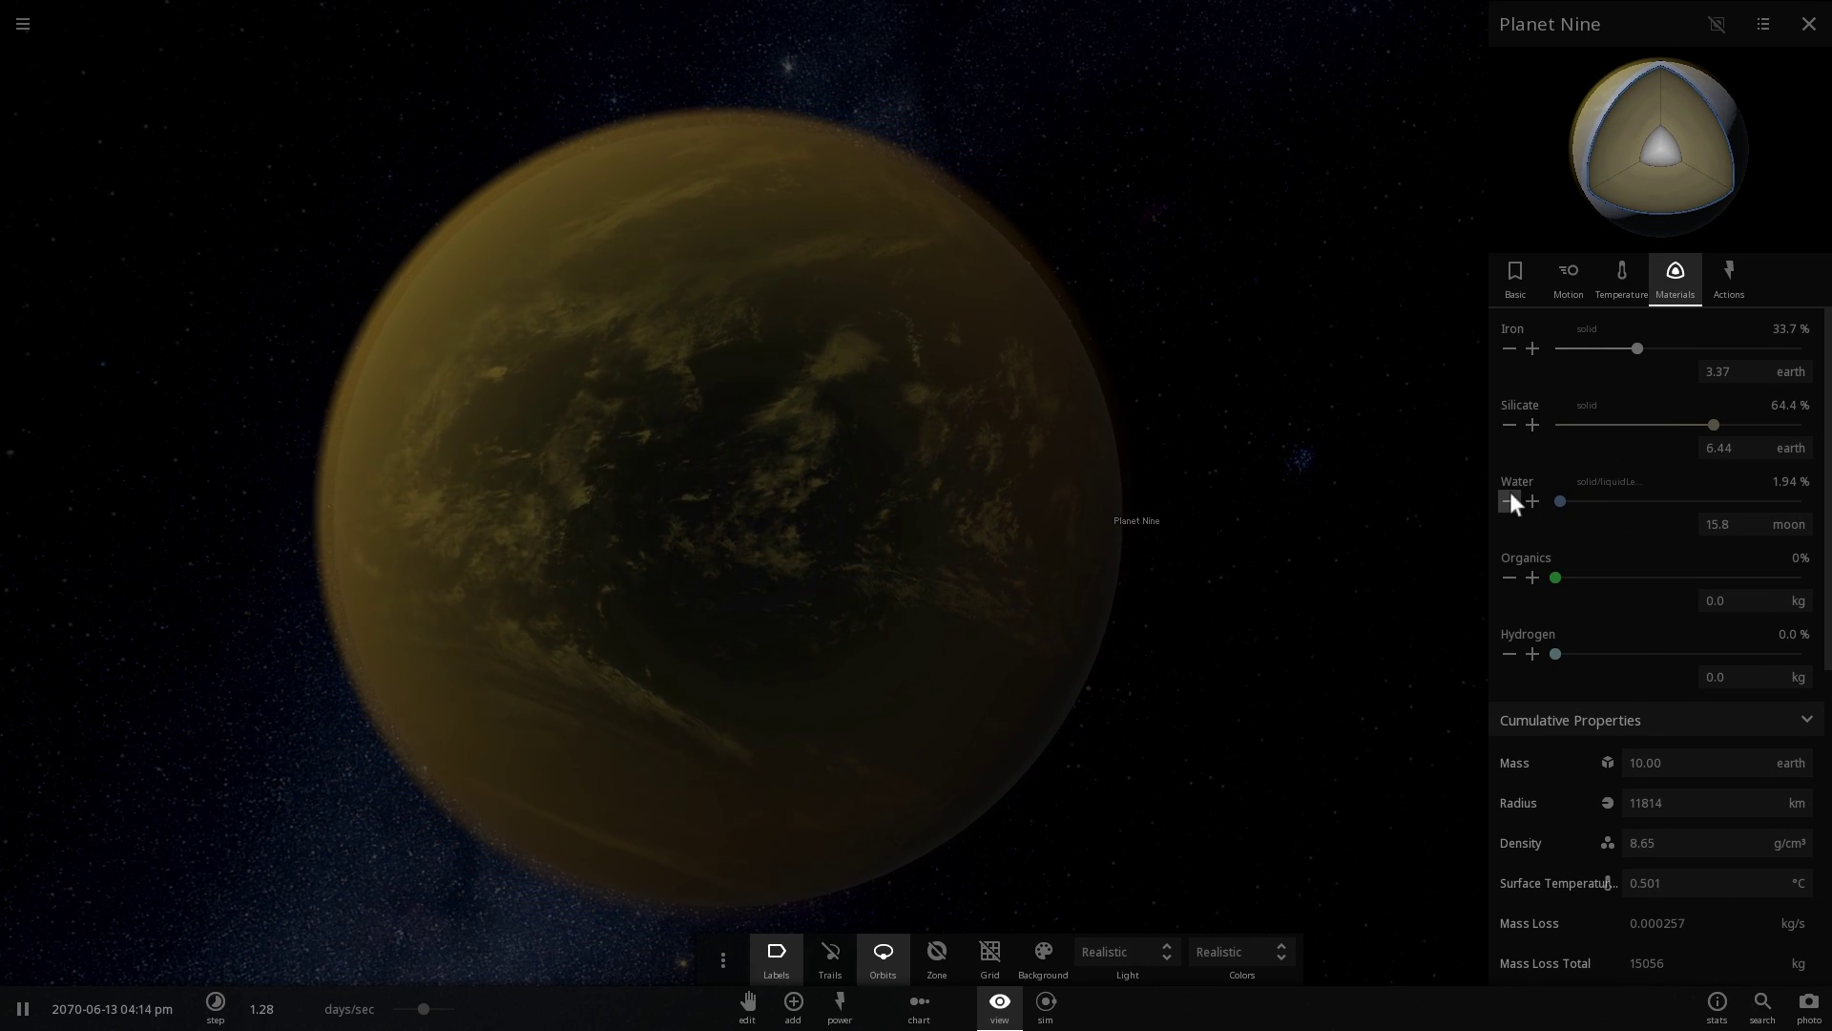
{"action": "left_click", "coordinate": [1509, 501]}
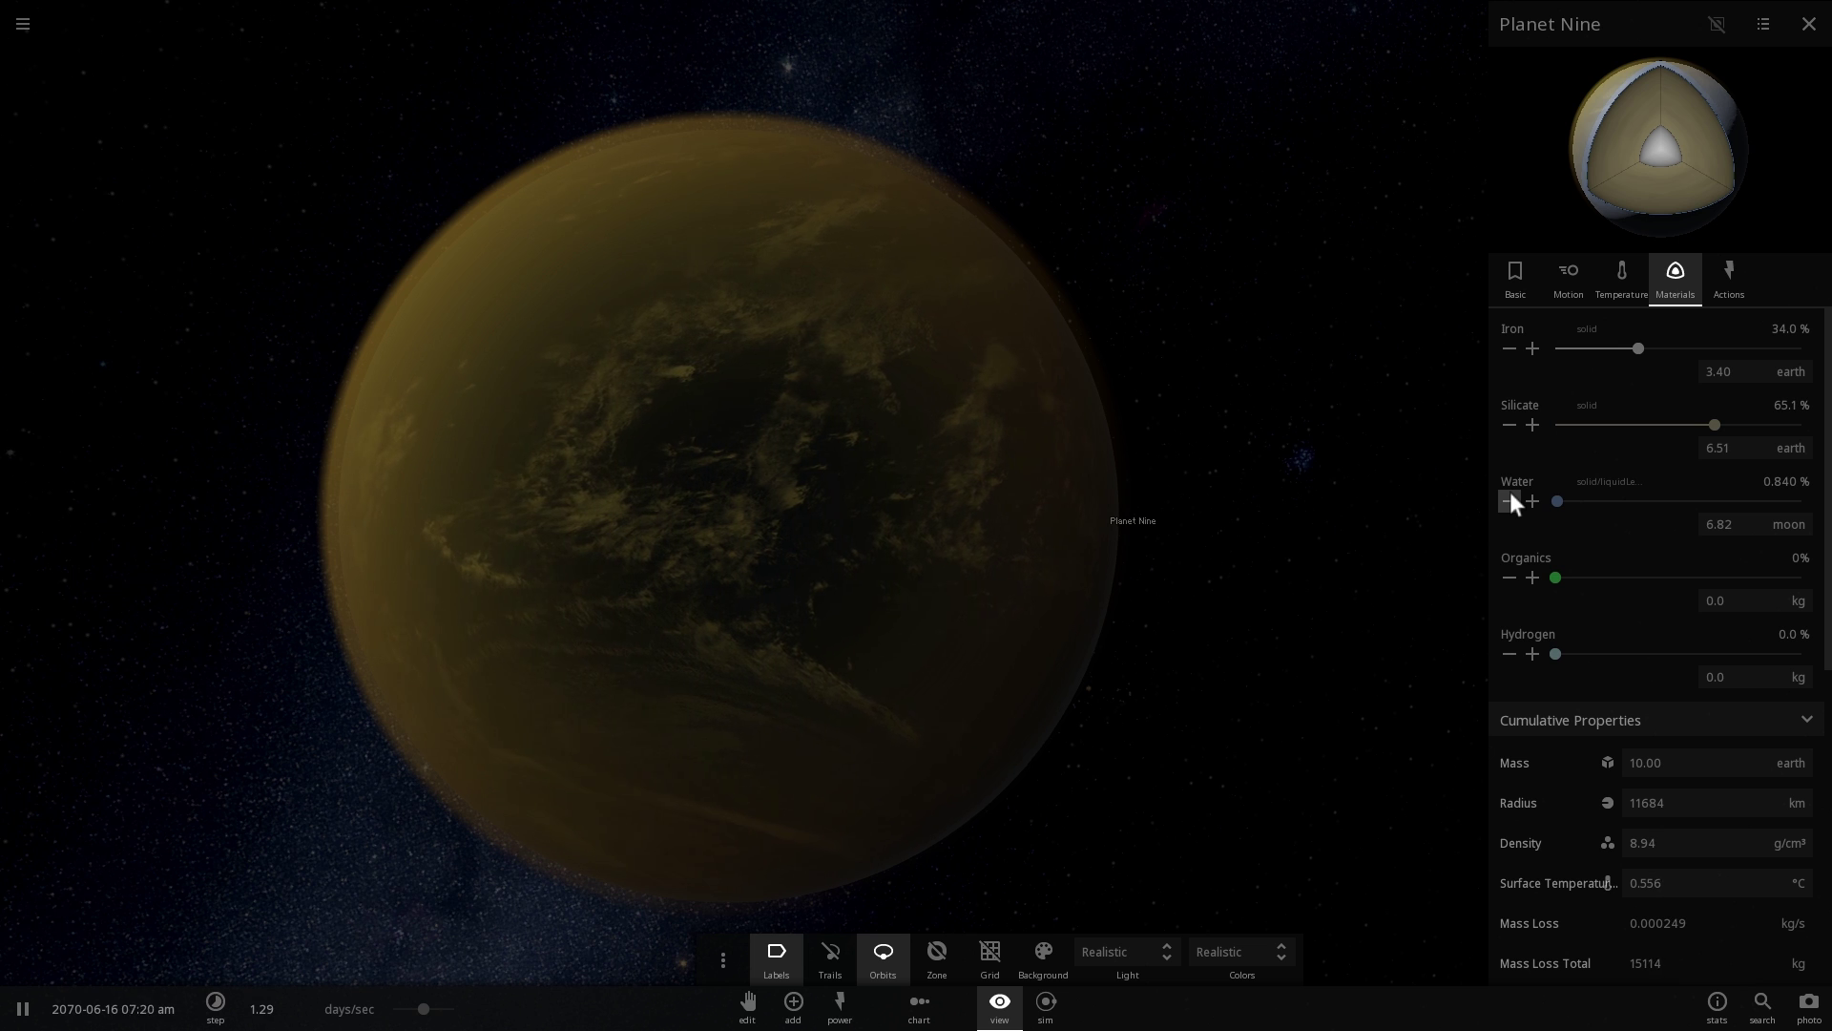
{"action": "left_click", "coordinate": [1509, 501]}
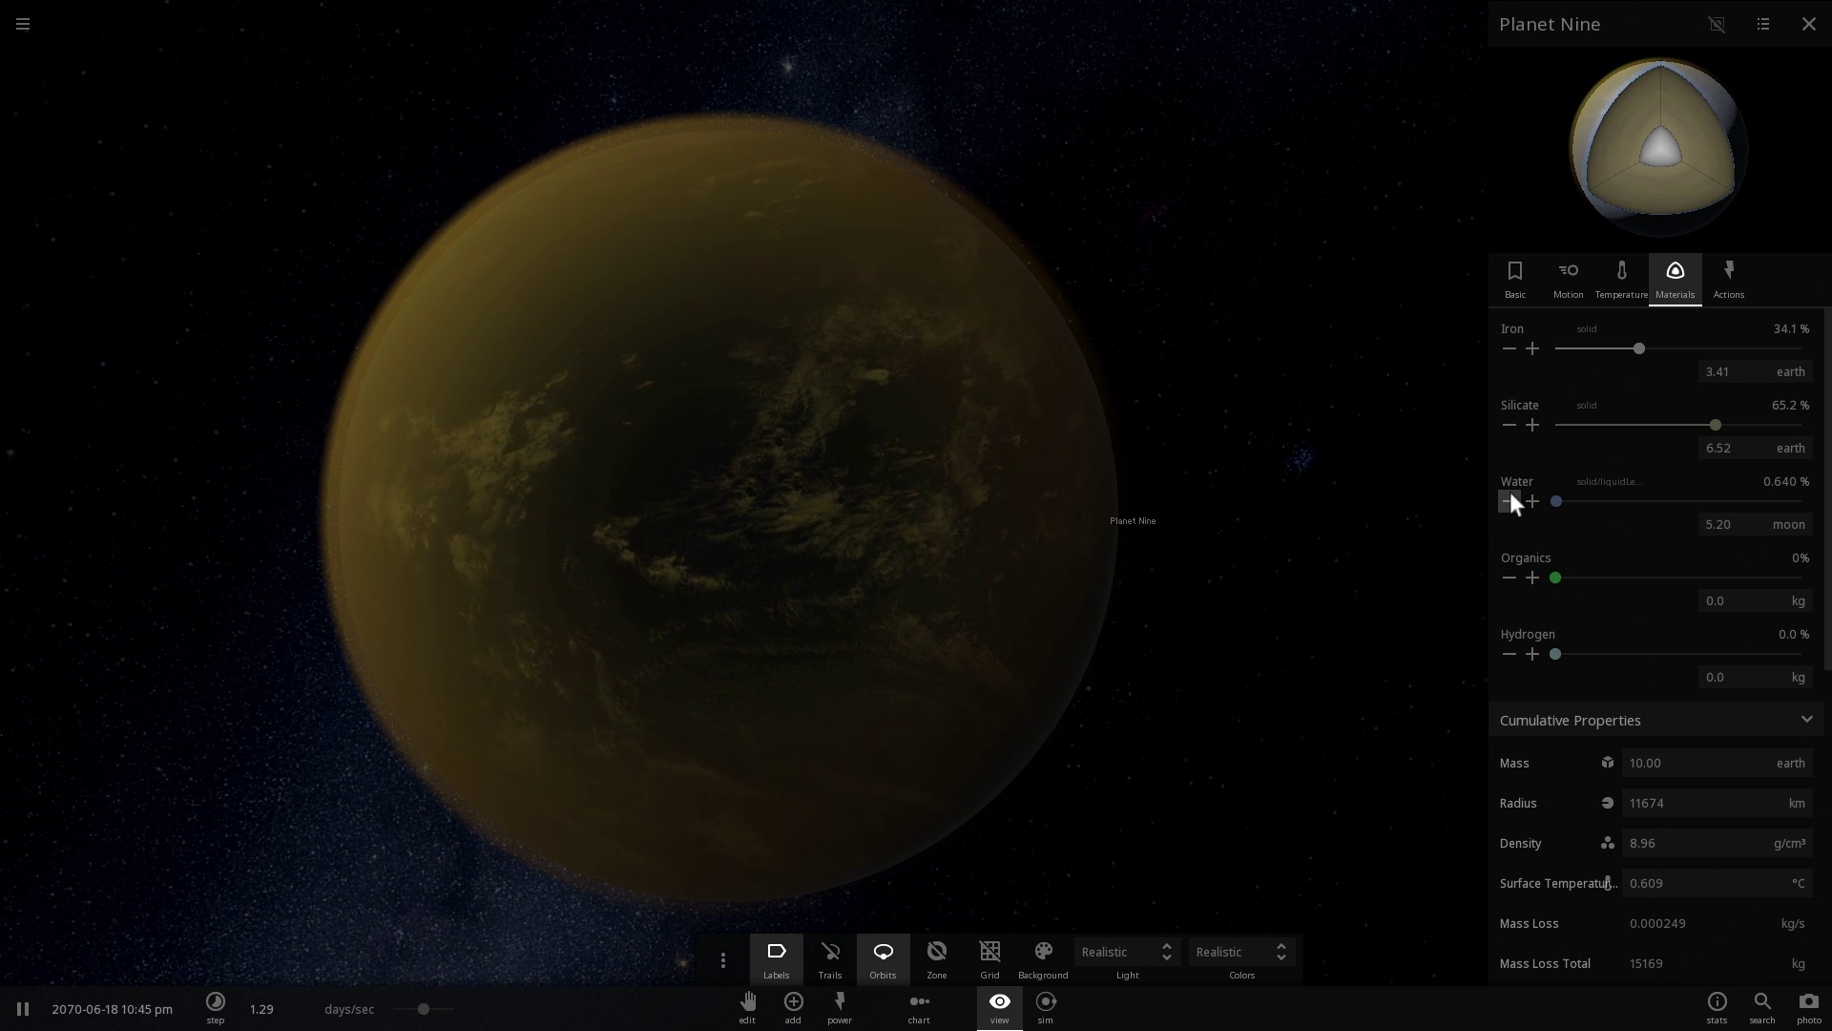
{"action": "left_click", "coordinate": [1509, 501]}
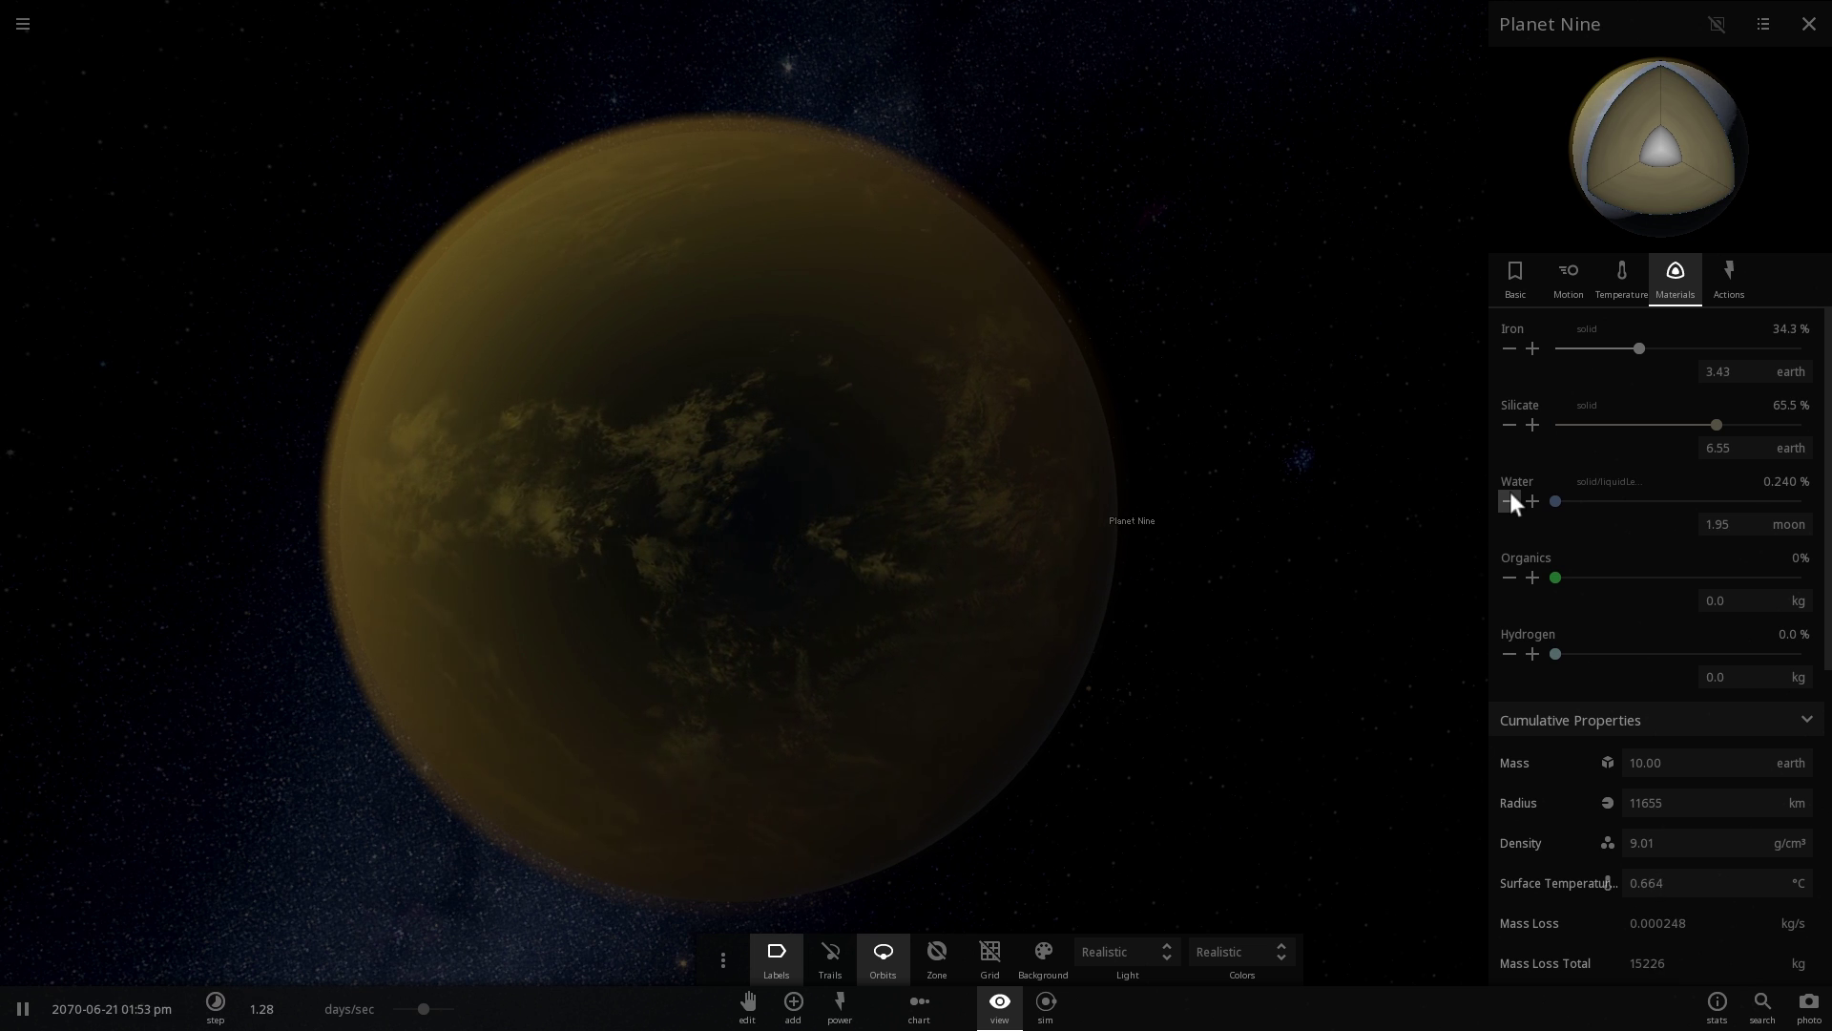
{"action": "left_click", "coordinate": [1508, 501]}
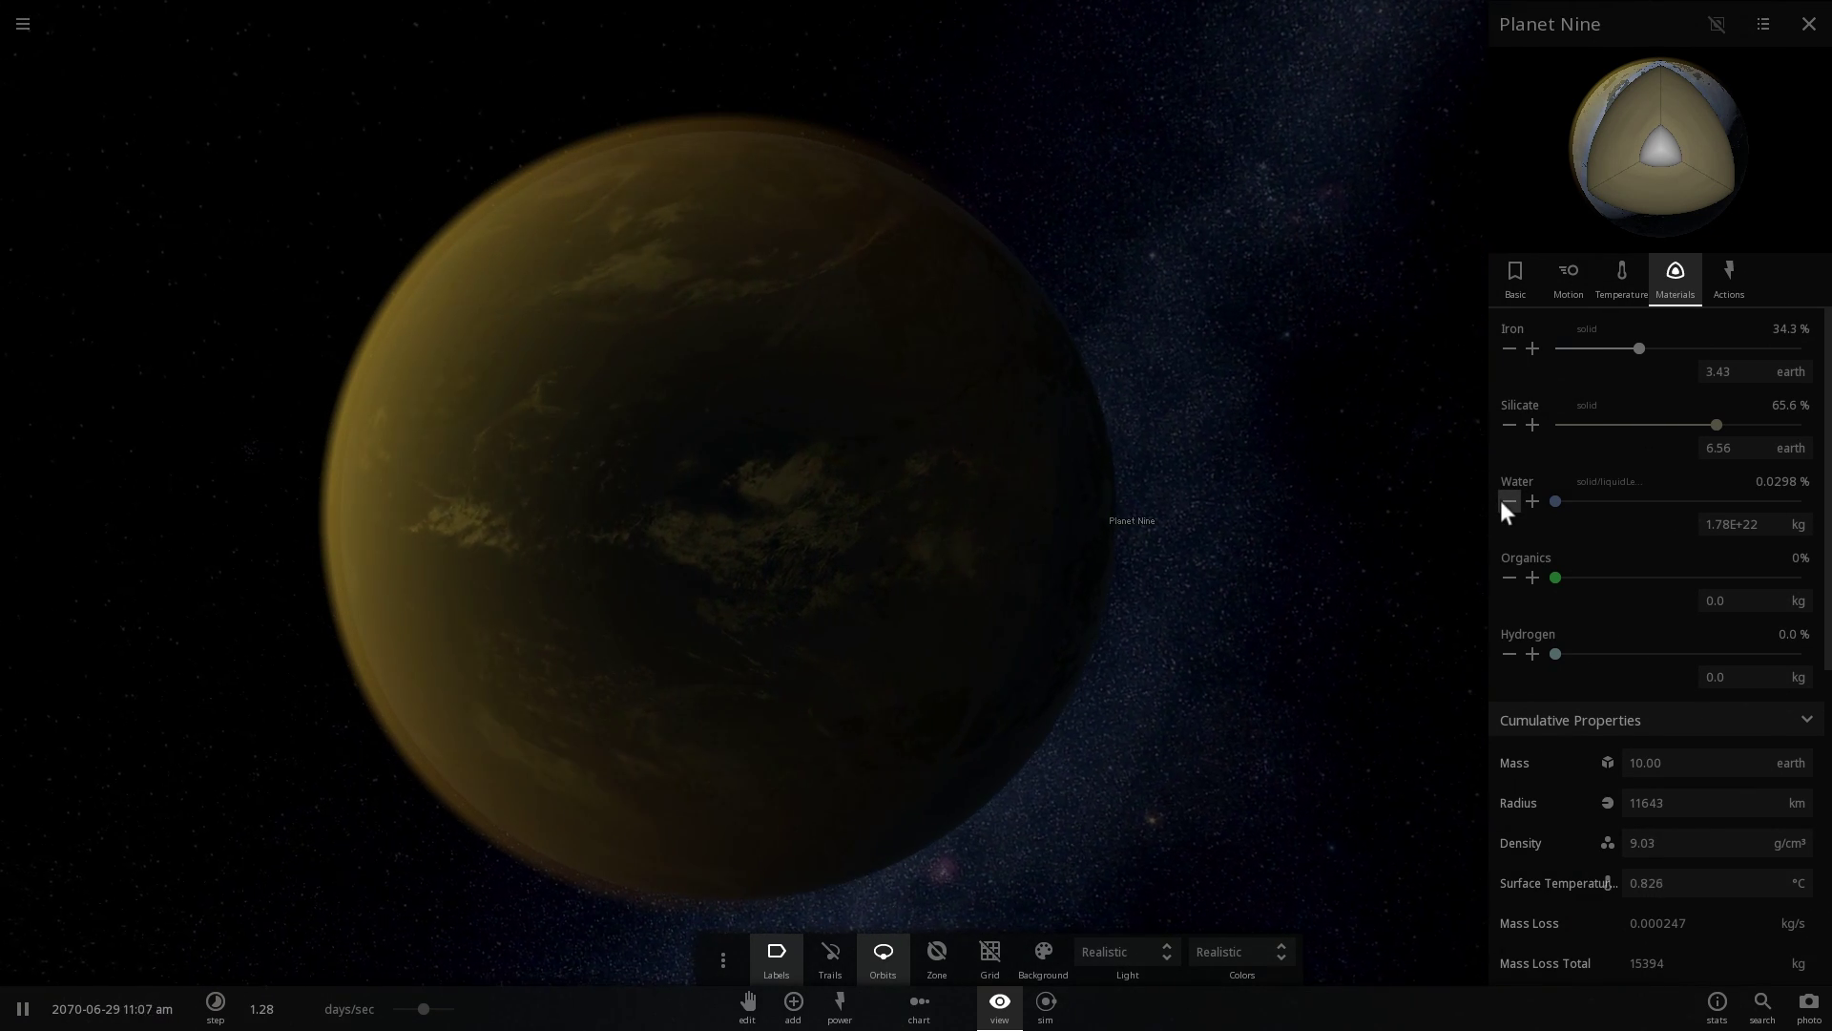
{"action": "left_click", "coordinate": [1509, 501]}
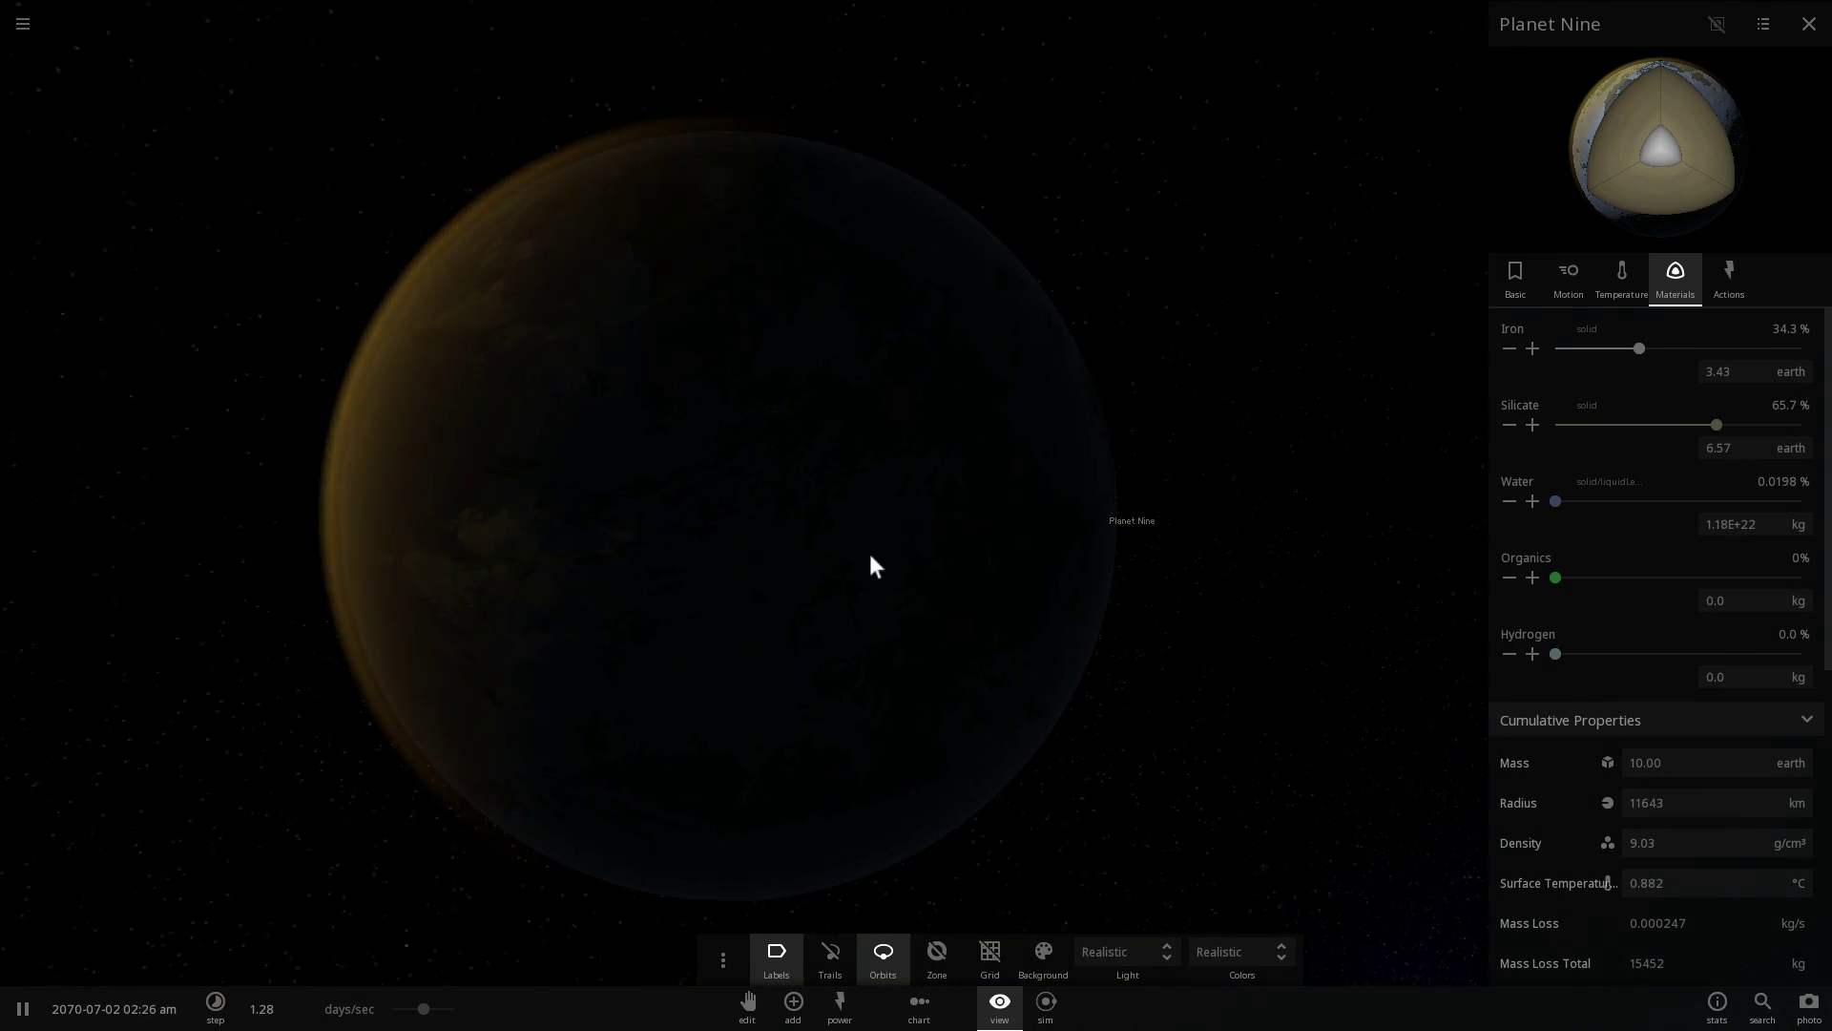
Set Planet Nine's surface temperature to 10 °C
{"action": "left_click_drag", "start_coordinate": [865, 556], "coordinate": [1042, 457]}
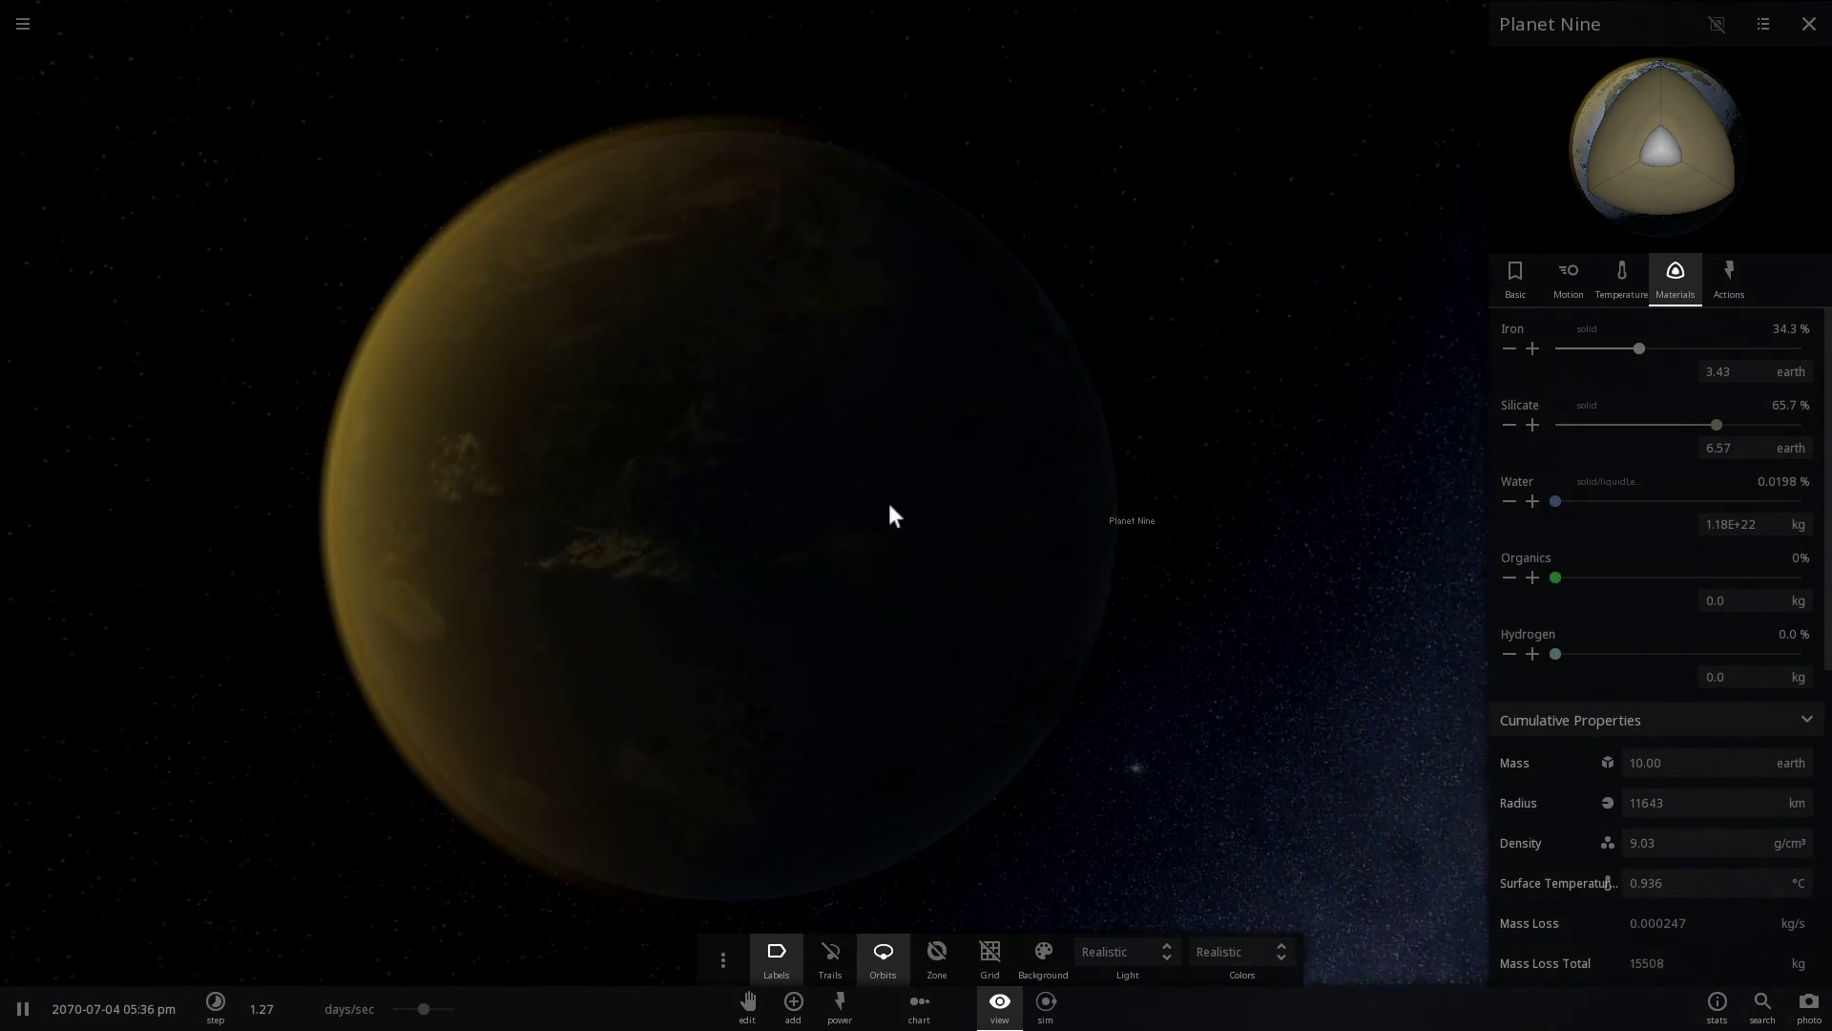
{"action": "scroll", "coordinate": [970, 462], "scroll_direction": "up", "scroll_amount": 4}
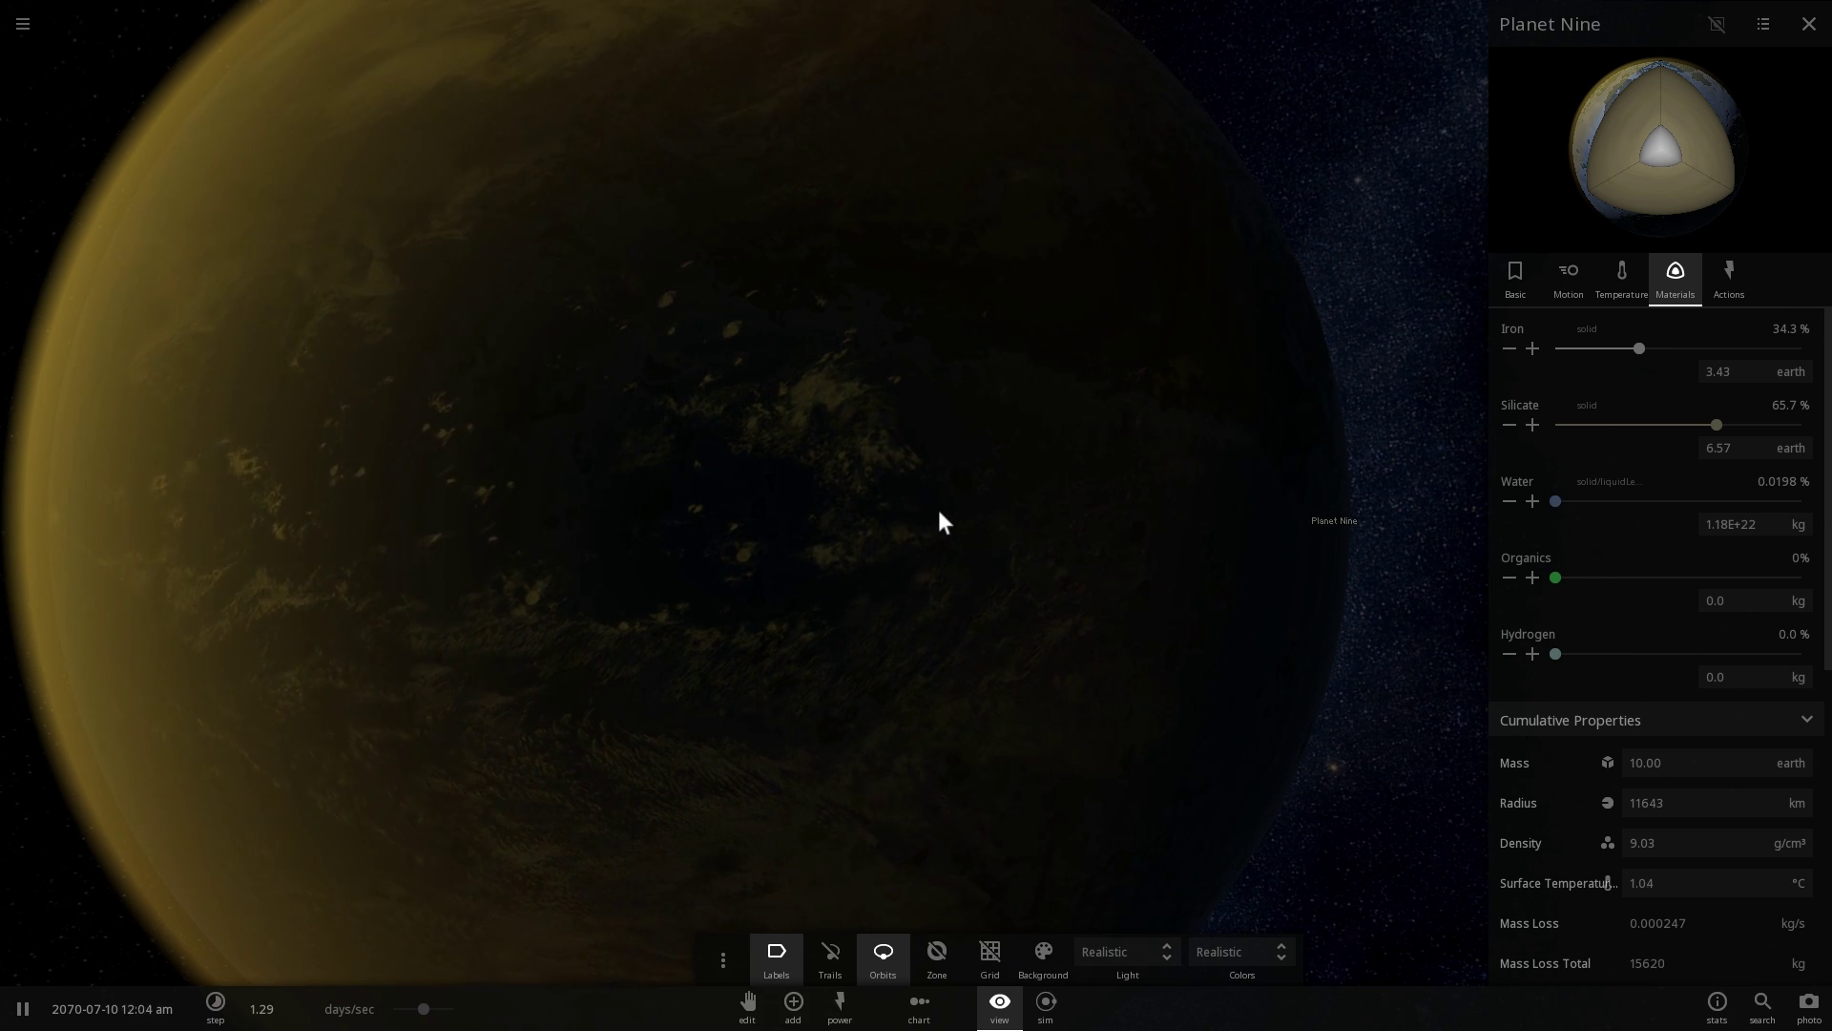
{"action": "scroll", "coordinate": [938, 516], "scroll_direction": "down", "scroll_amount": 5}
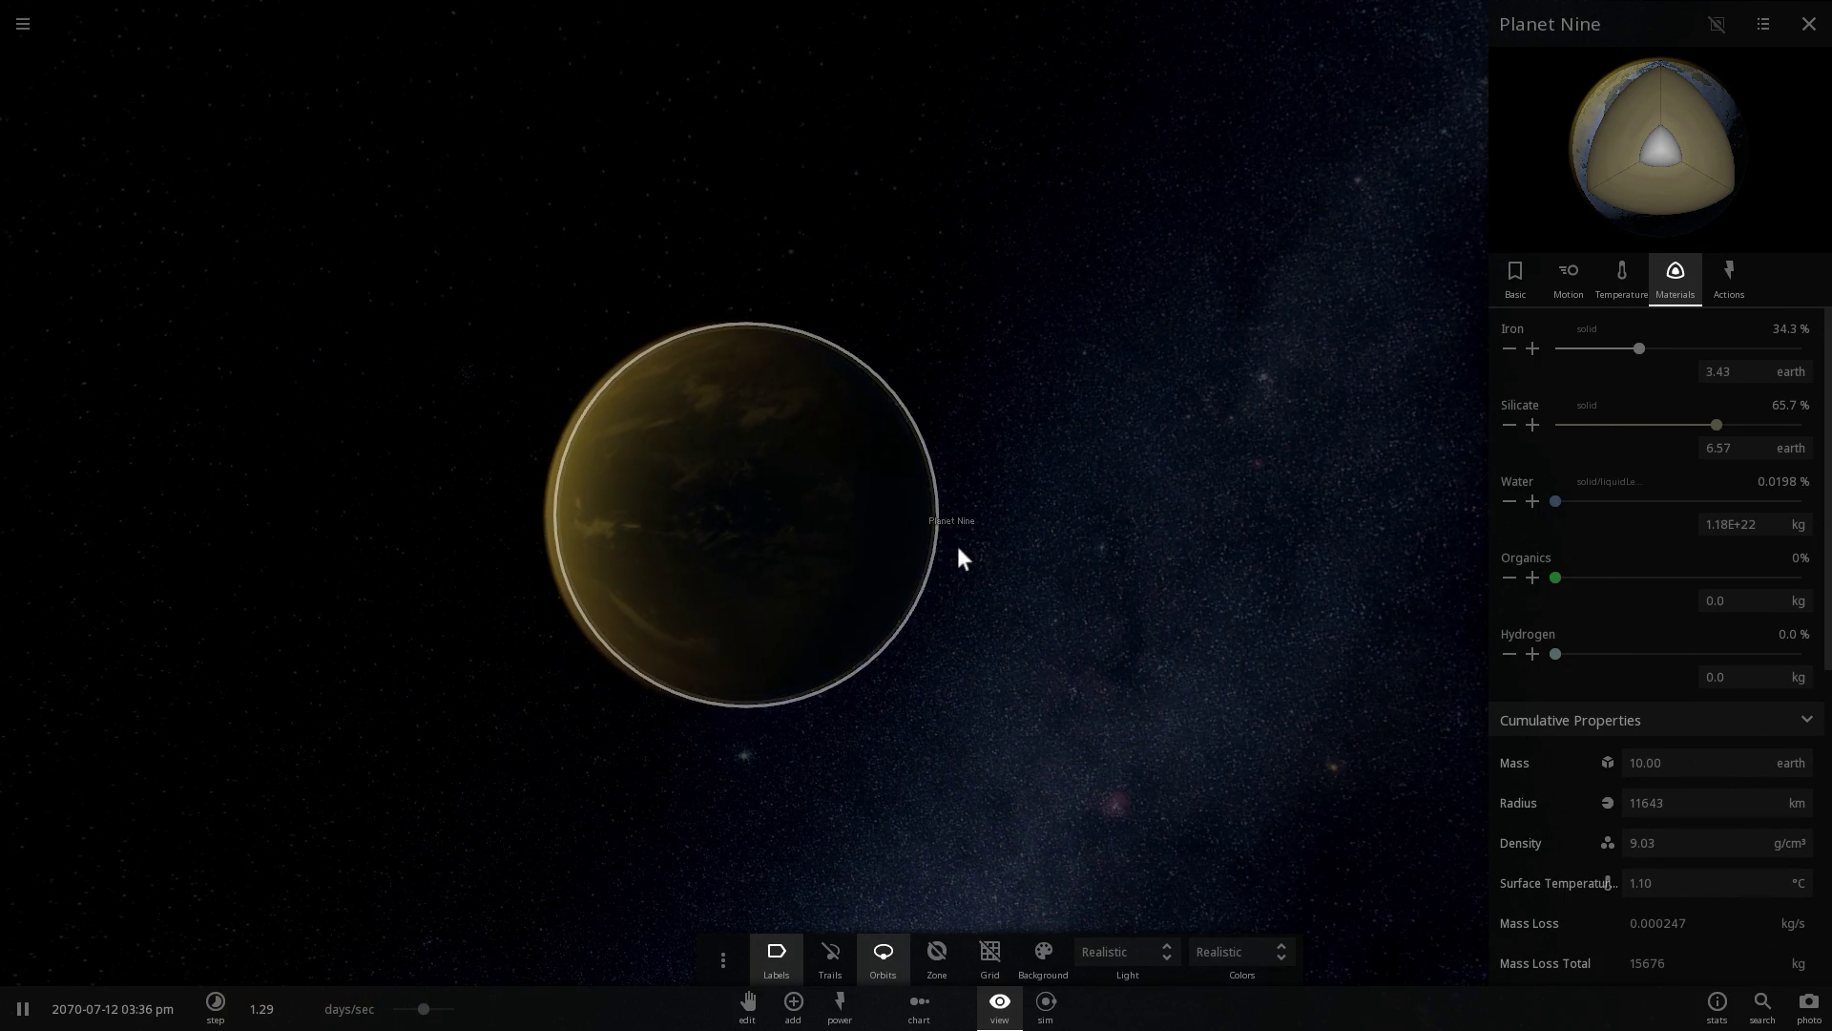
{"action": "scroll", "coordinate": [907, 577], "scroll_direction": "up", "scroll_amount": 5}
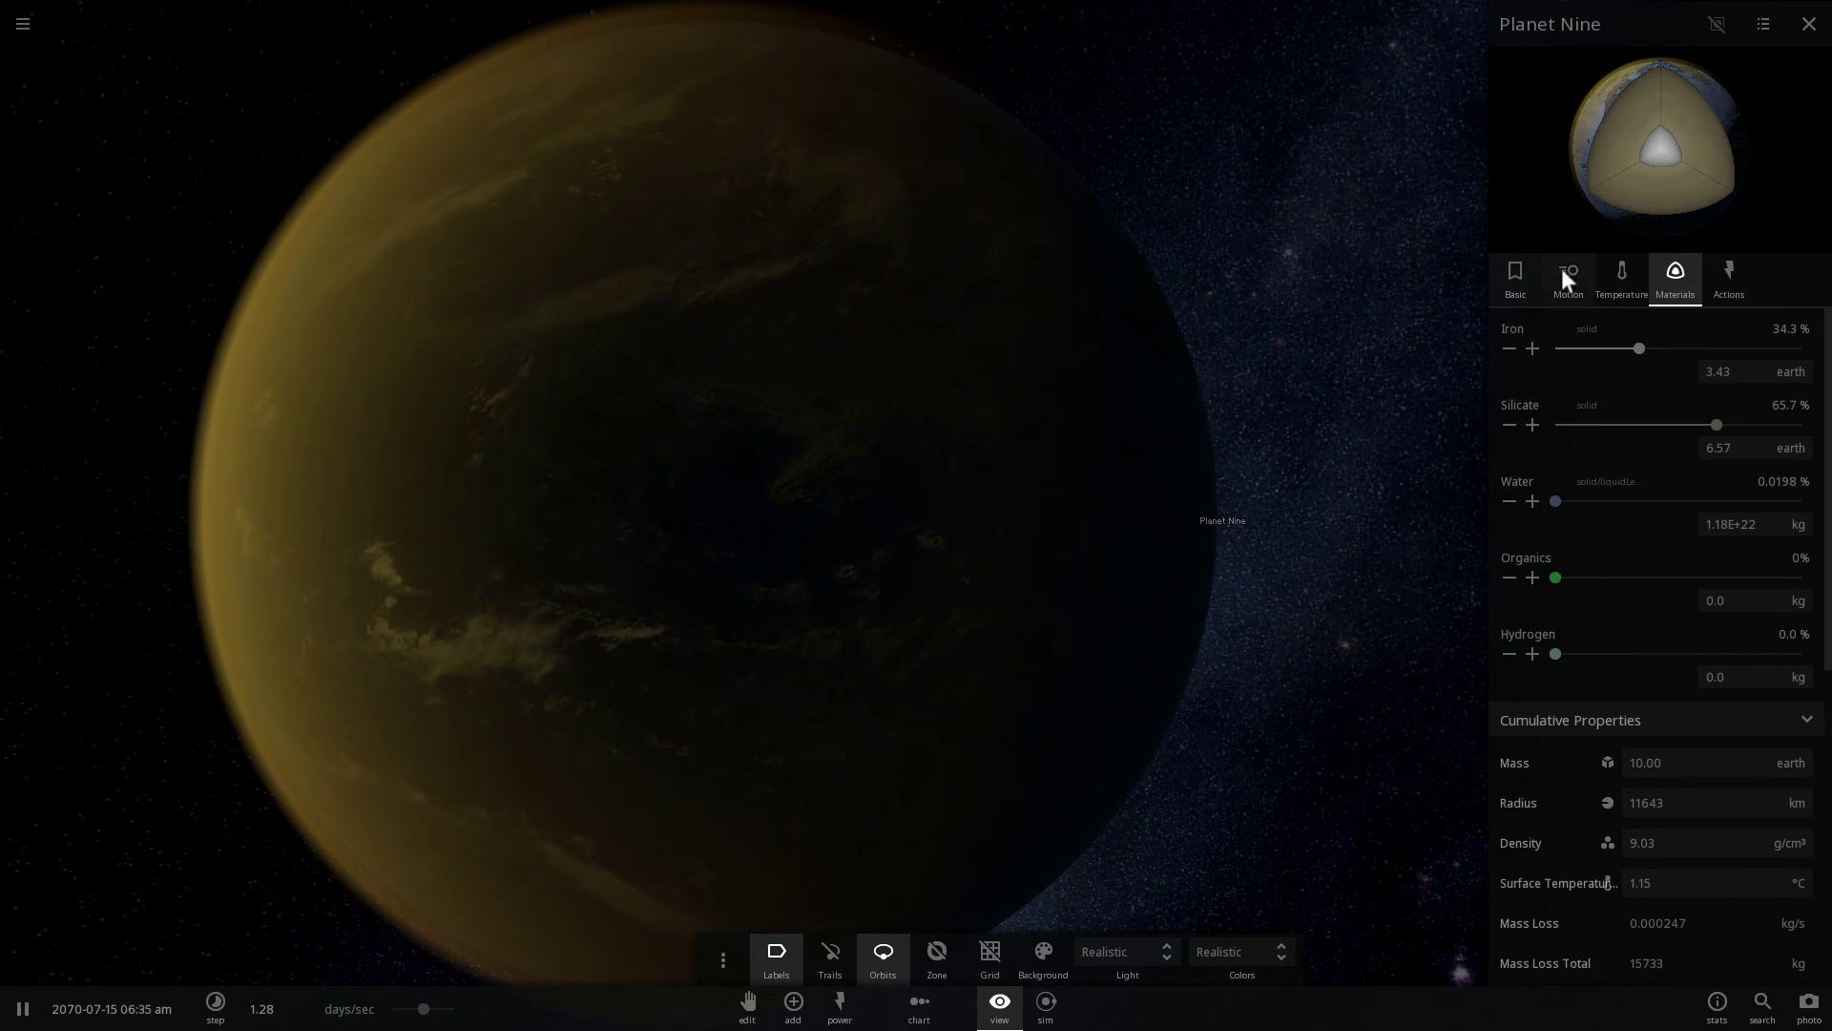
{"action": "left_click", "coordinate": [1622, 280]}
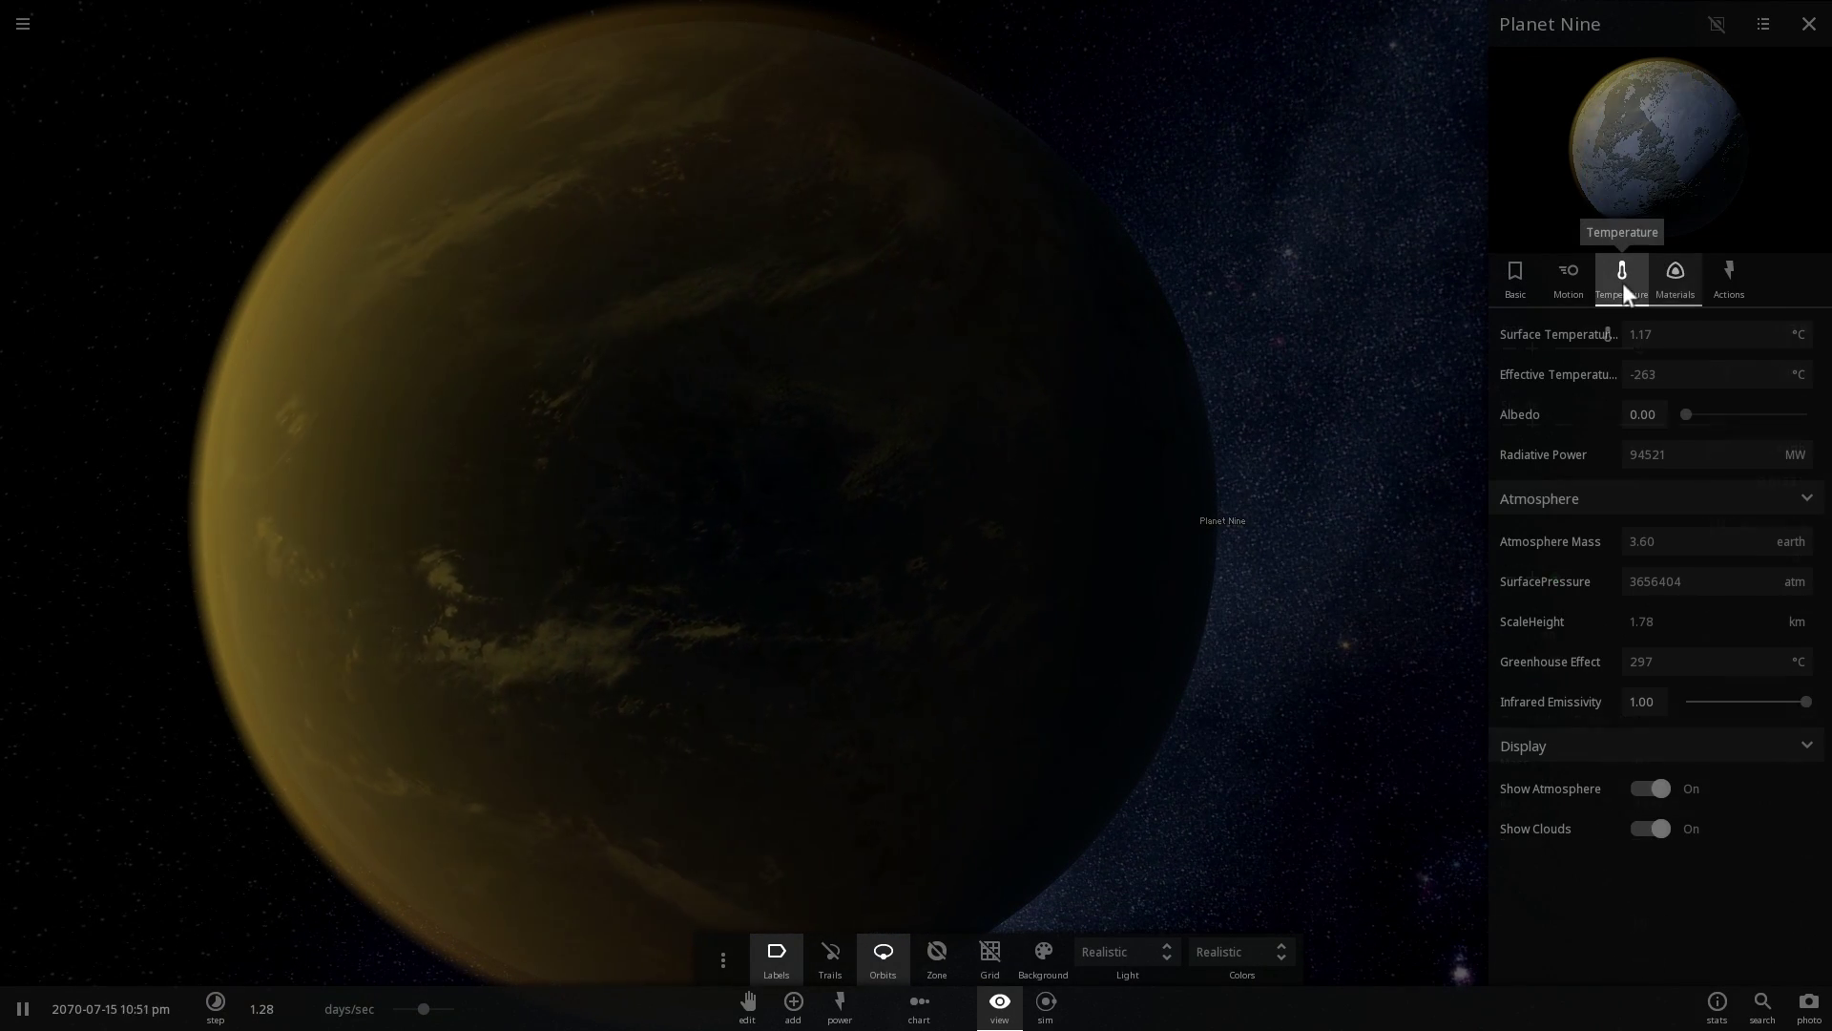
{"action": "left_click", "coordinate": [1622, 334]}
{"action": "type", "text": "10"}
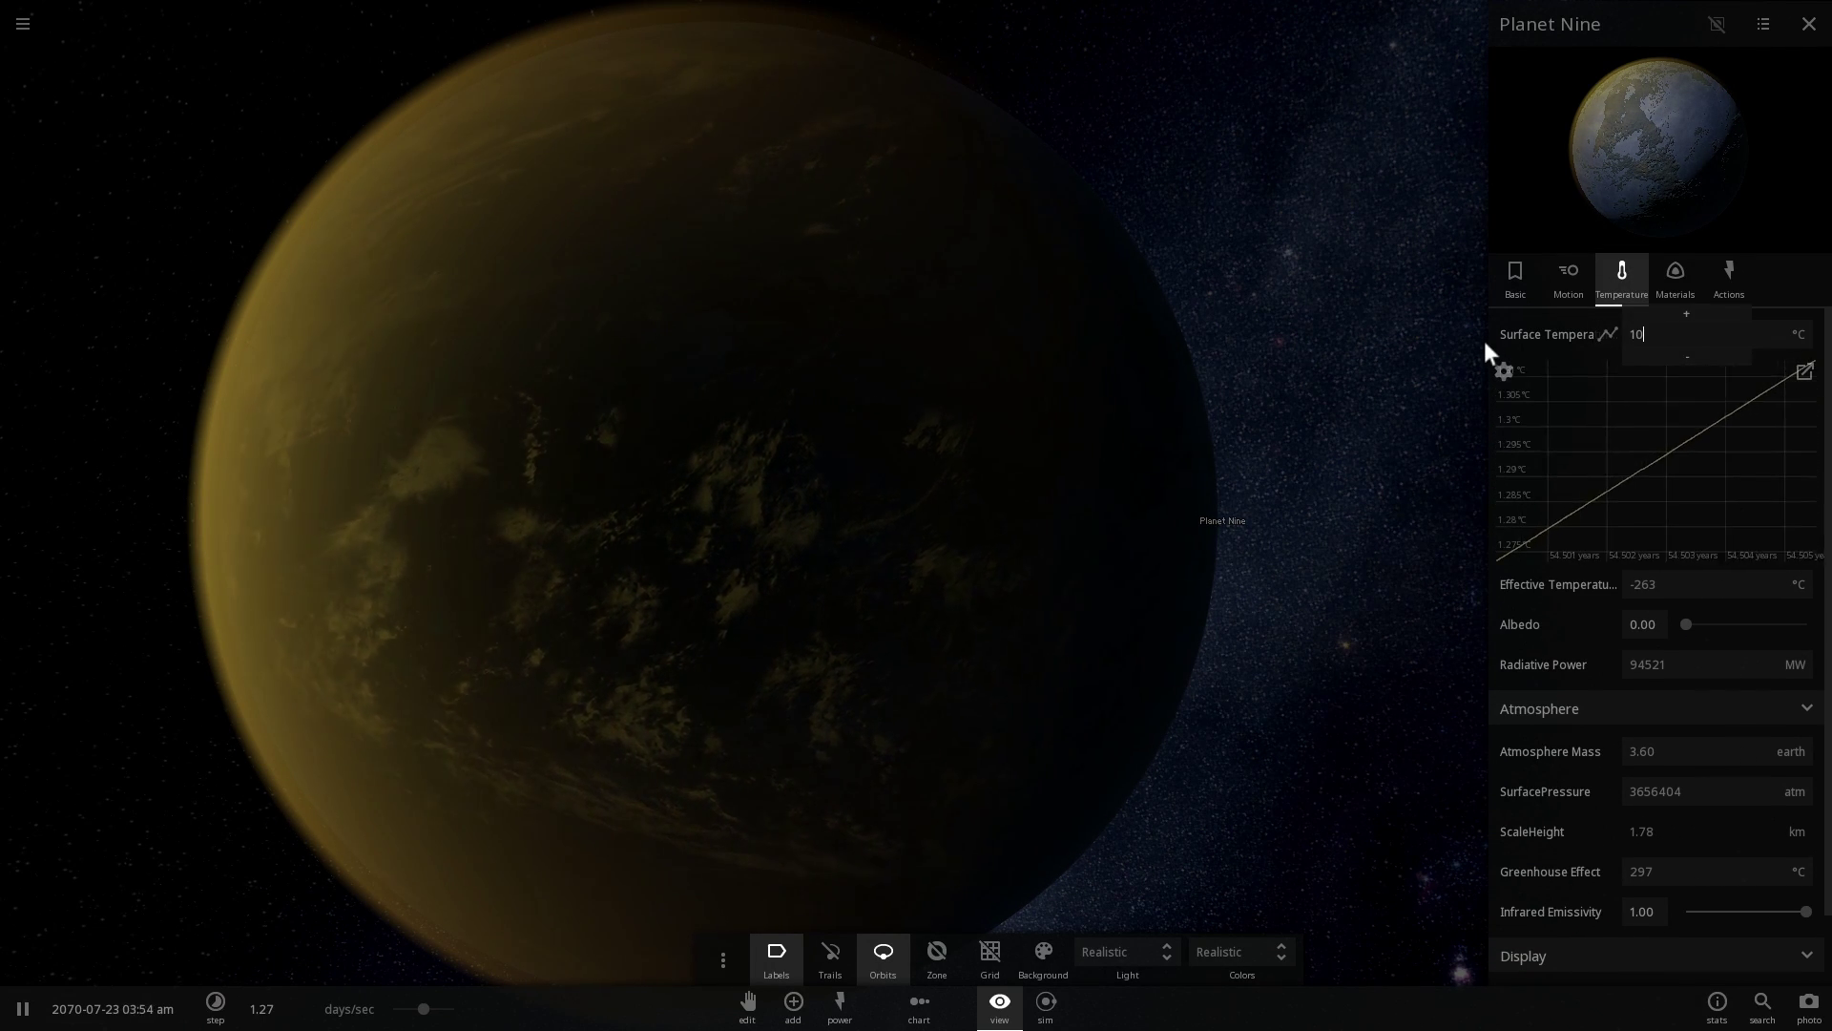
{"action": "key", "text": "Return"}
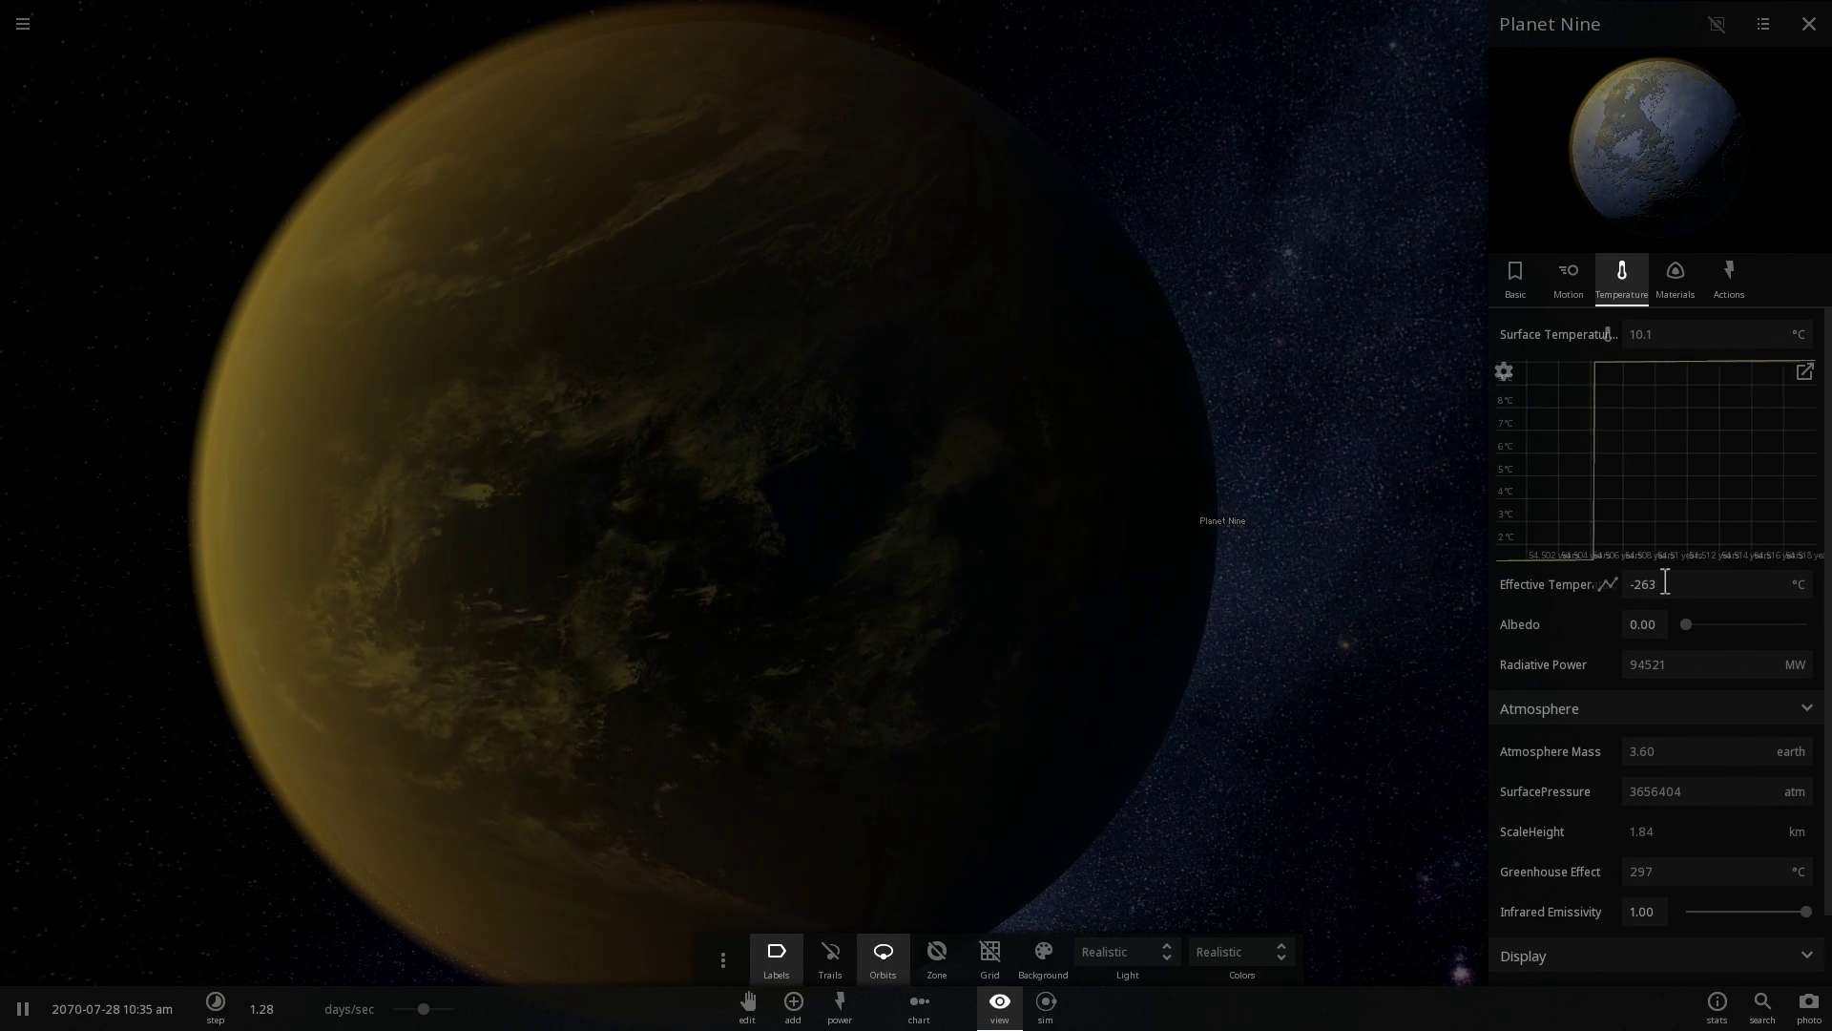
Review Planet Nine's temperature graph, atmosphere values, motion data and basic properties
{"action": "scroll", "coordinate": [1684, 668], "scroll_direction": "down", "scroll_amount": 1}
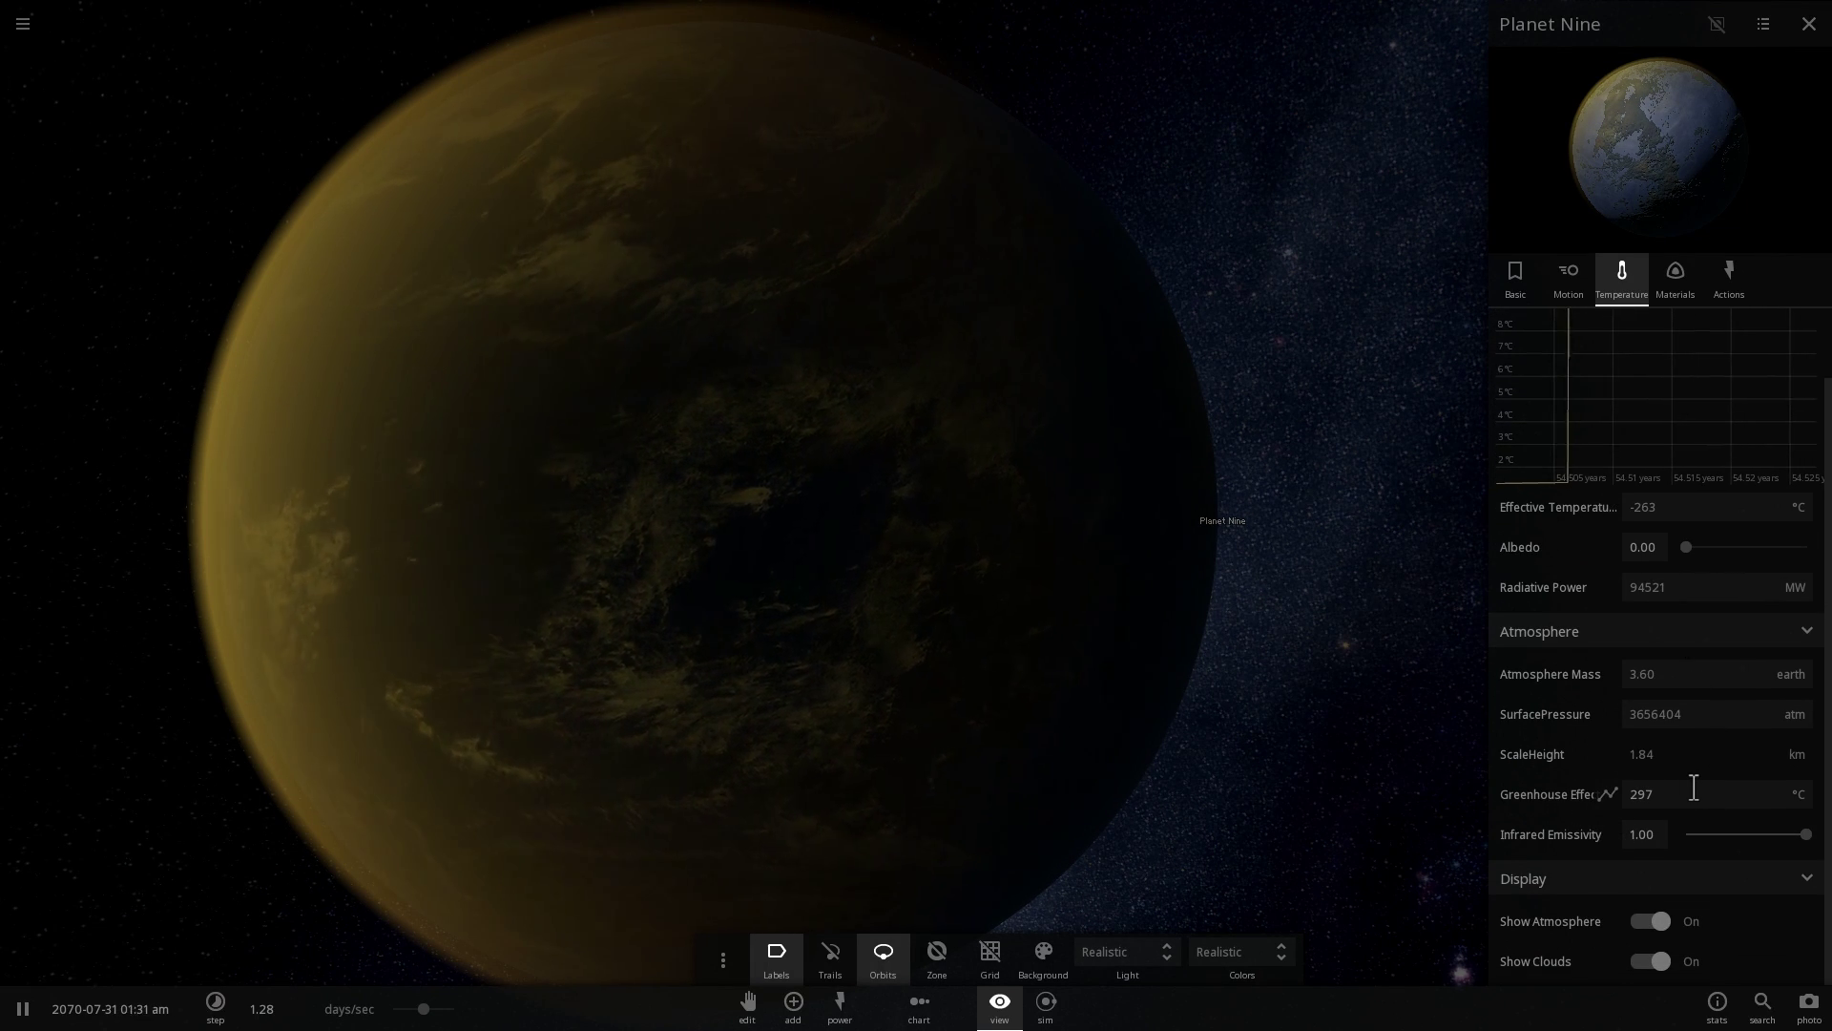
{"action": "scroll", "coordinate": [1647, 696], "scroll_direction": "up", "scroll_amount": 1}
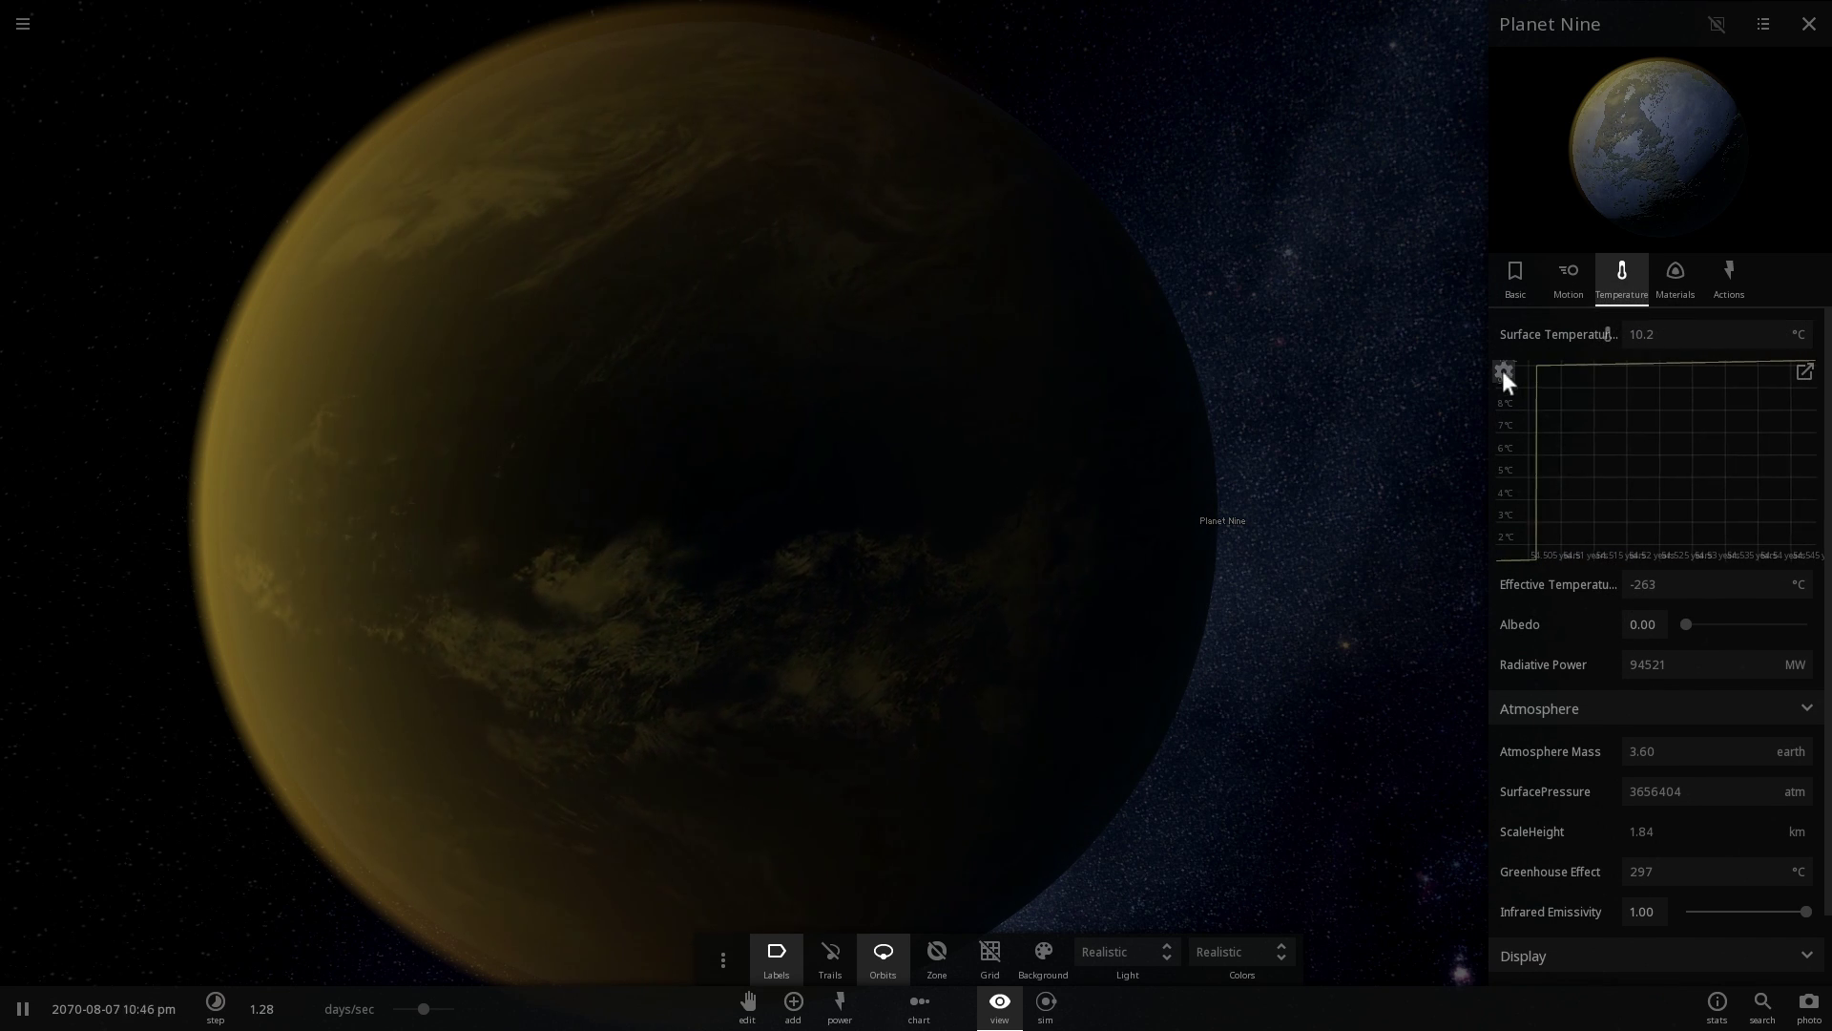
{"action": "left_click", "coordinate": [1566, 286]}
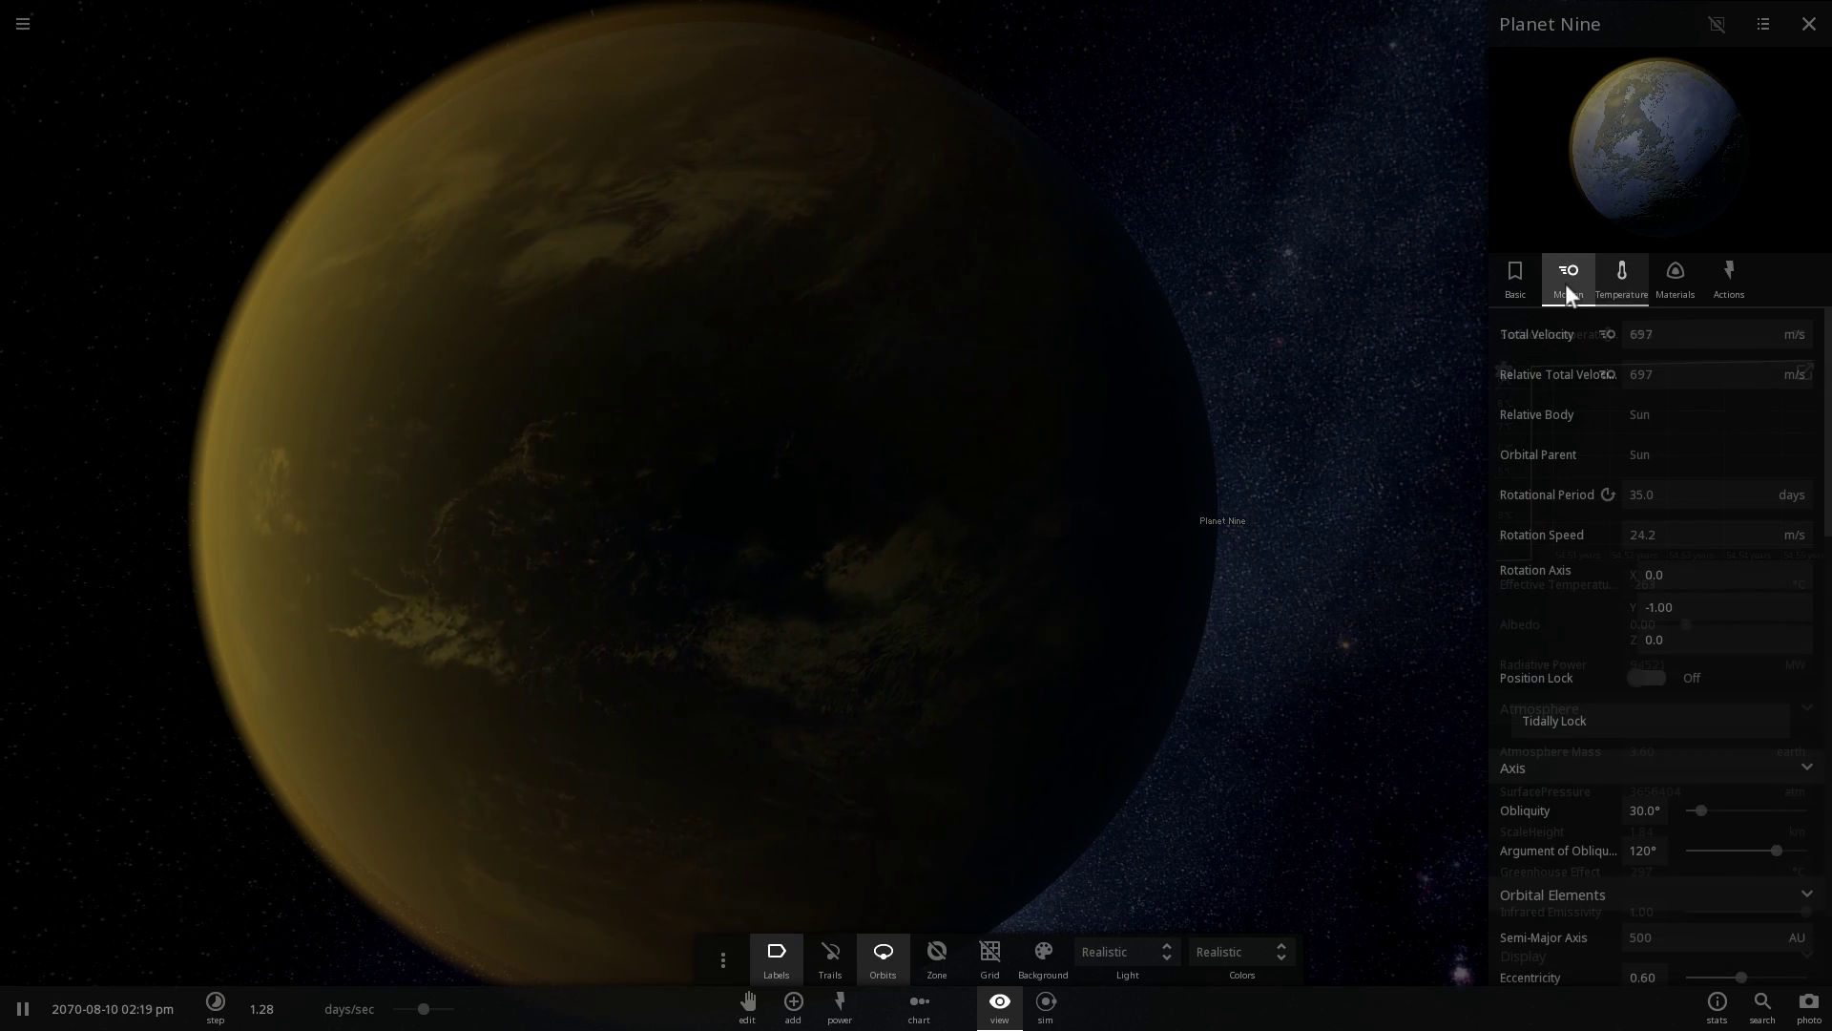
{"action": "left_click", "coordinate": [1515, 275]}
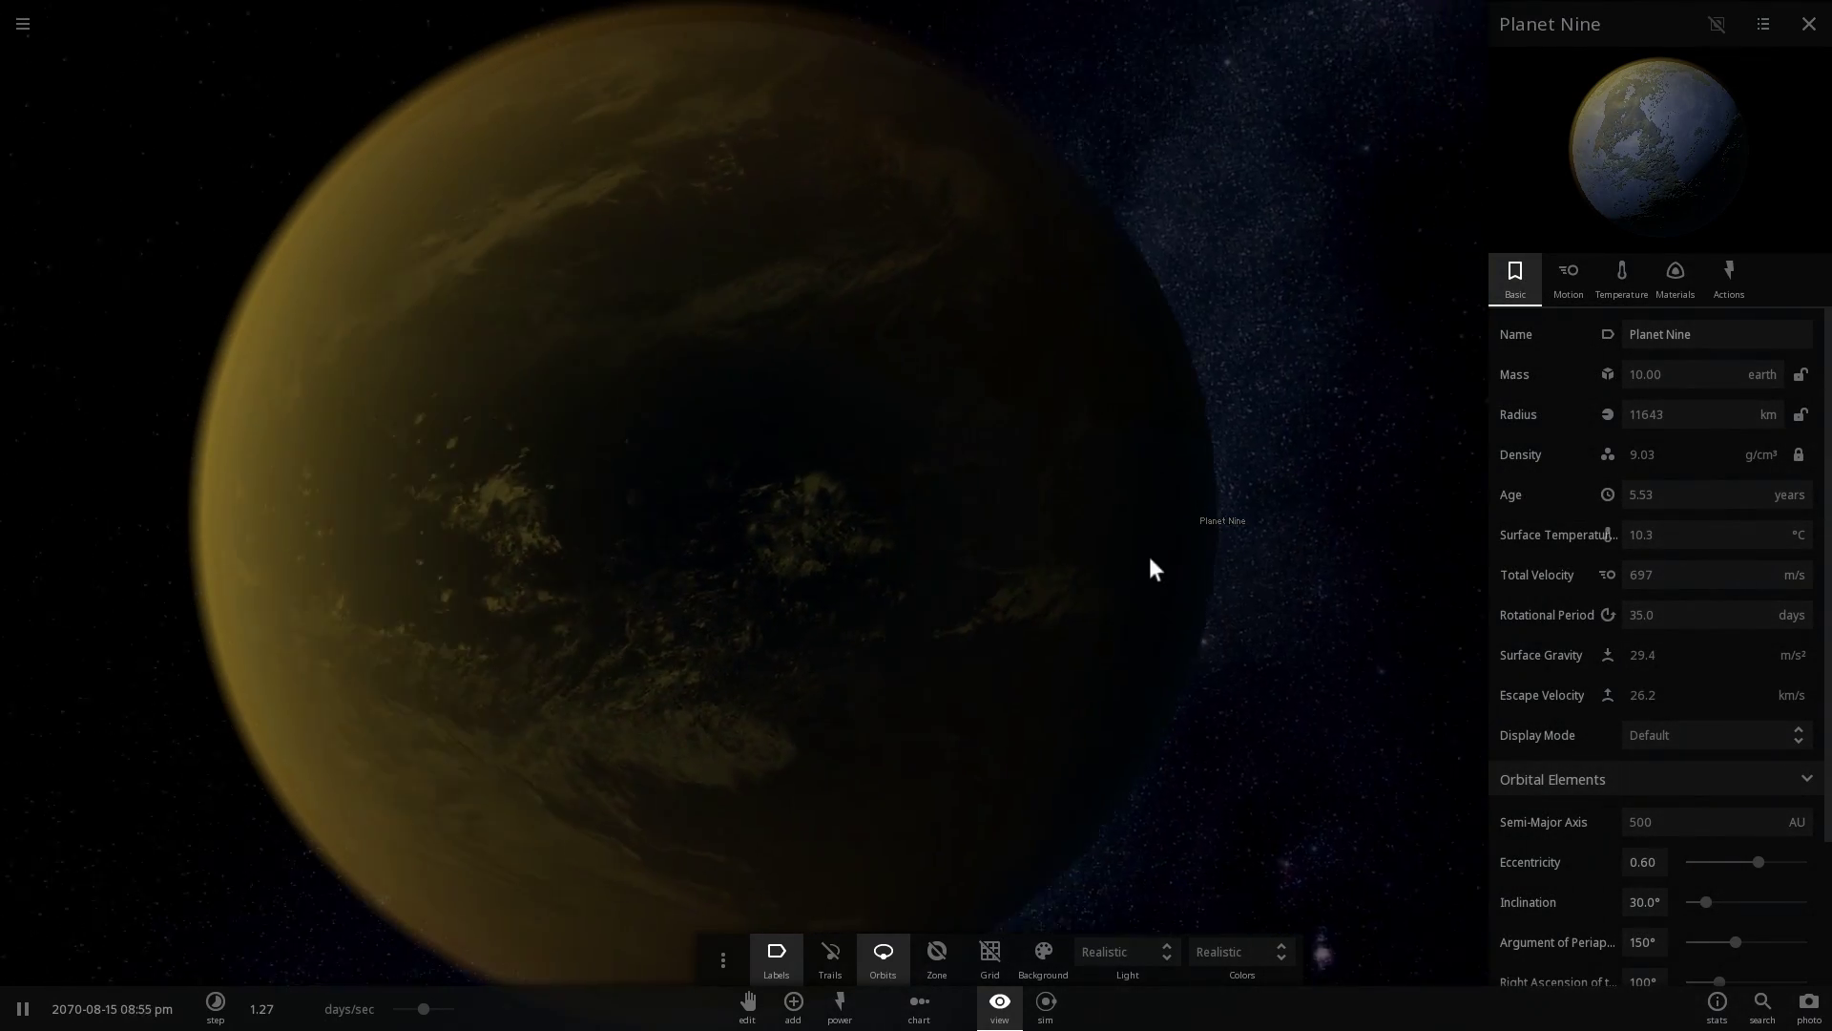
{"action": "left_click_drag", "start_coordinate": [1149, 557], "coordinate": [1320, 569]}
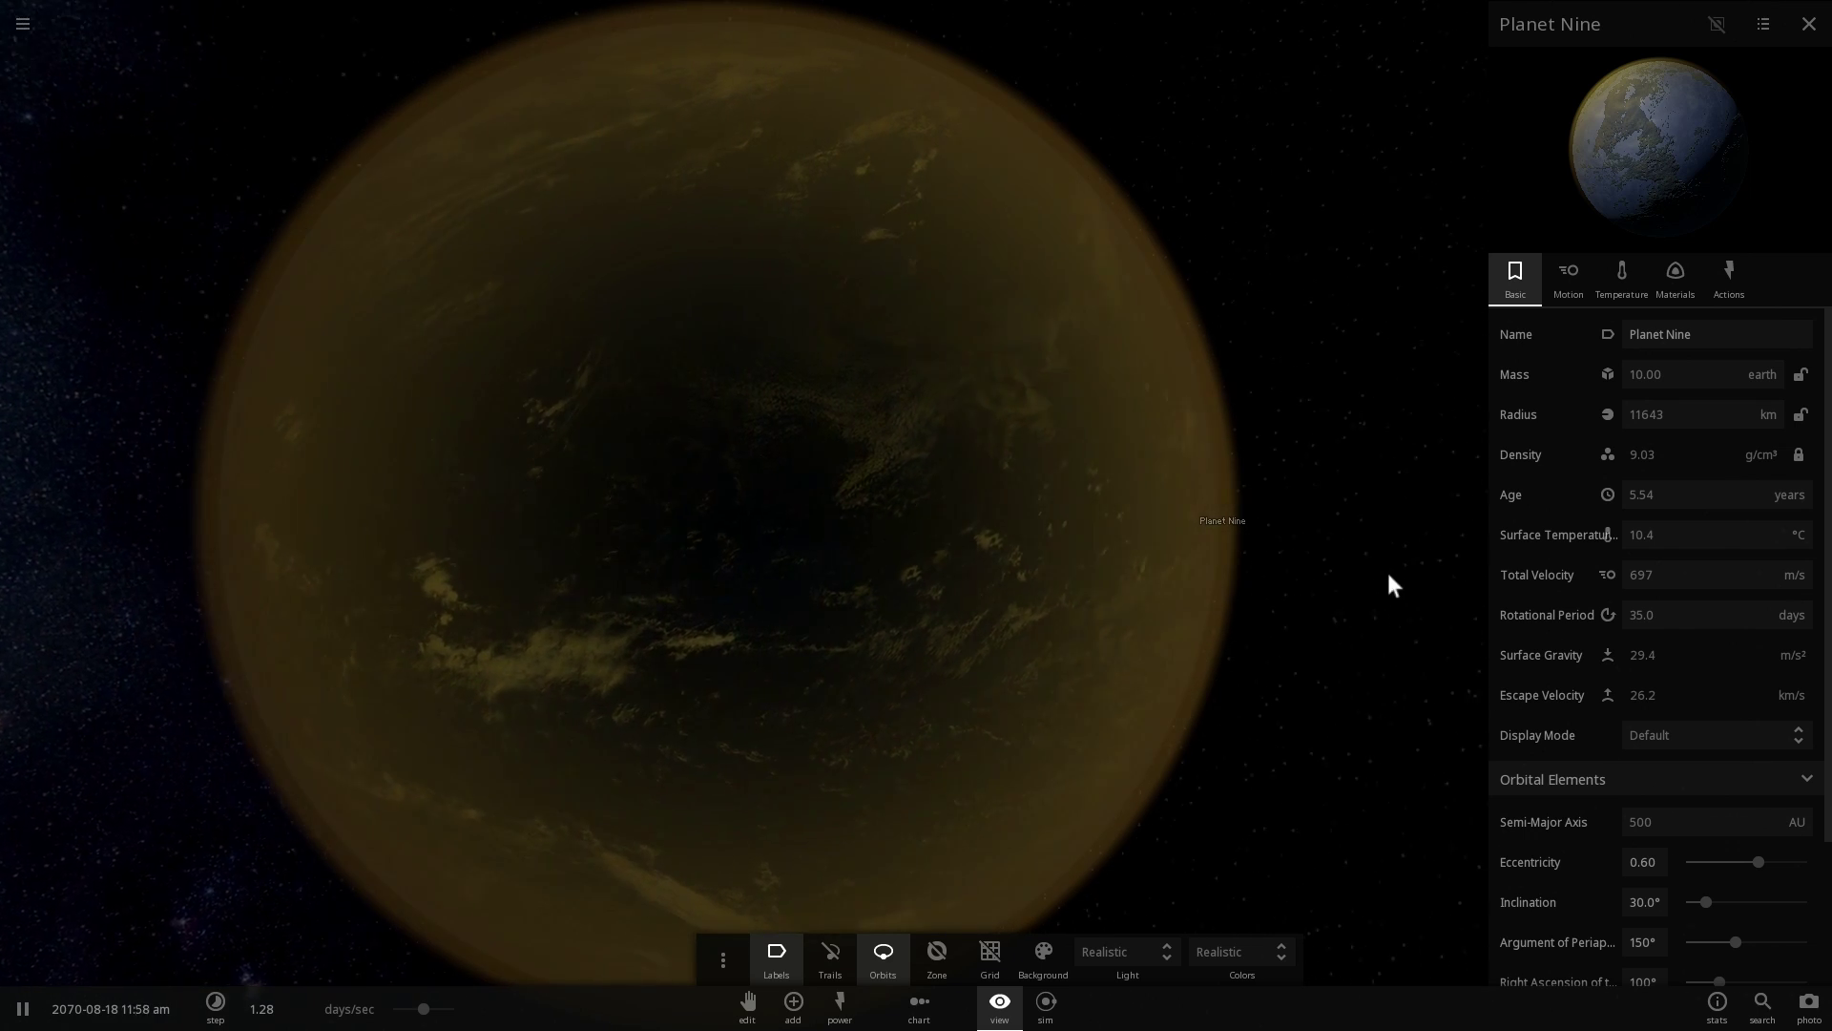
{"action": "left_click", "coordinate": [1628, 279]}
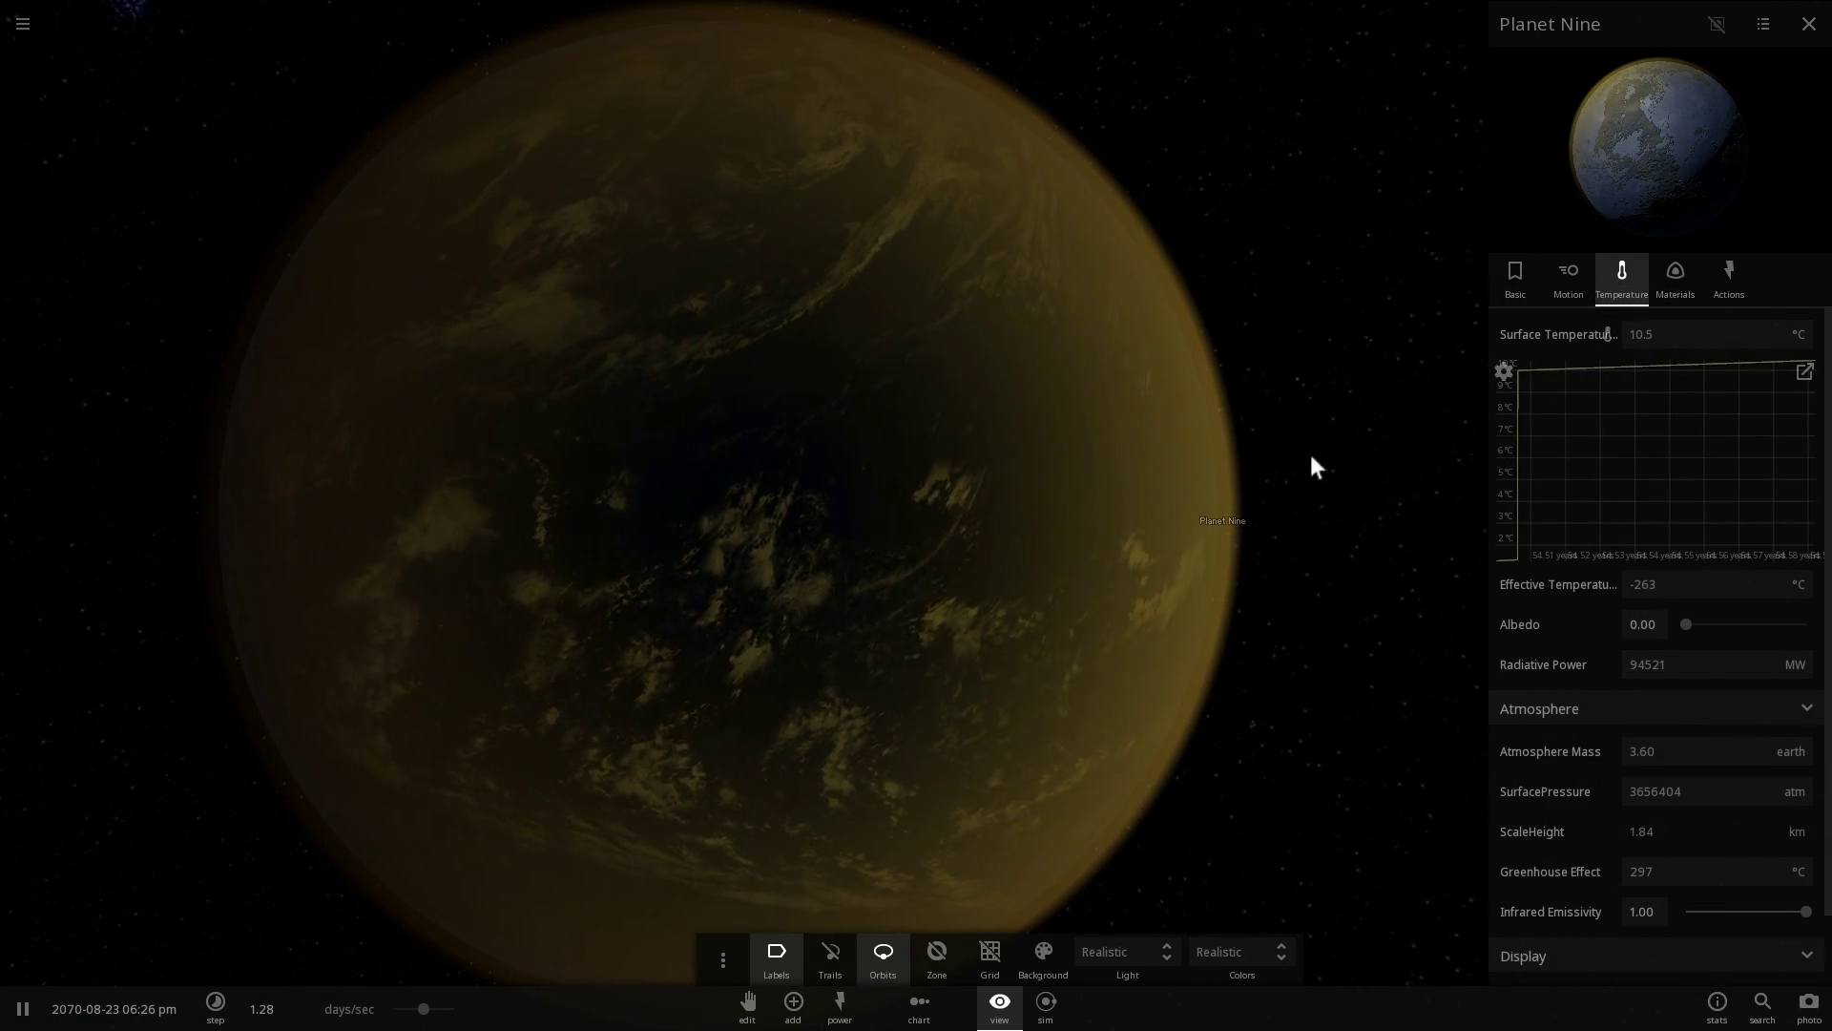
Examine Planet Nine's lit and dark sides against the distant orbits, and check its material composition
{"action": "left_click_drag", "start_coordinate": [1293, 456], "coordinate": [884, 334]}
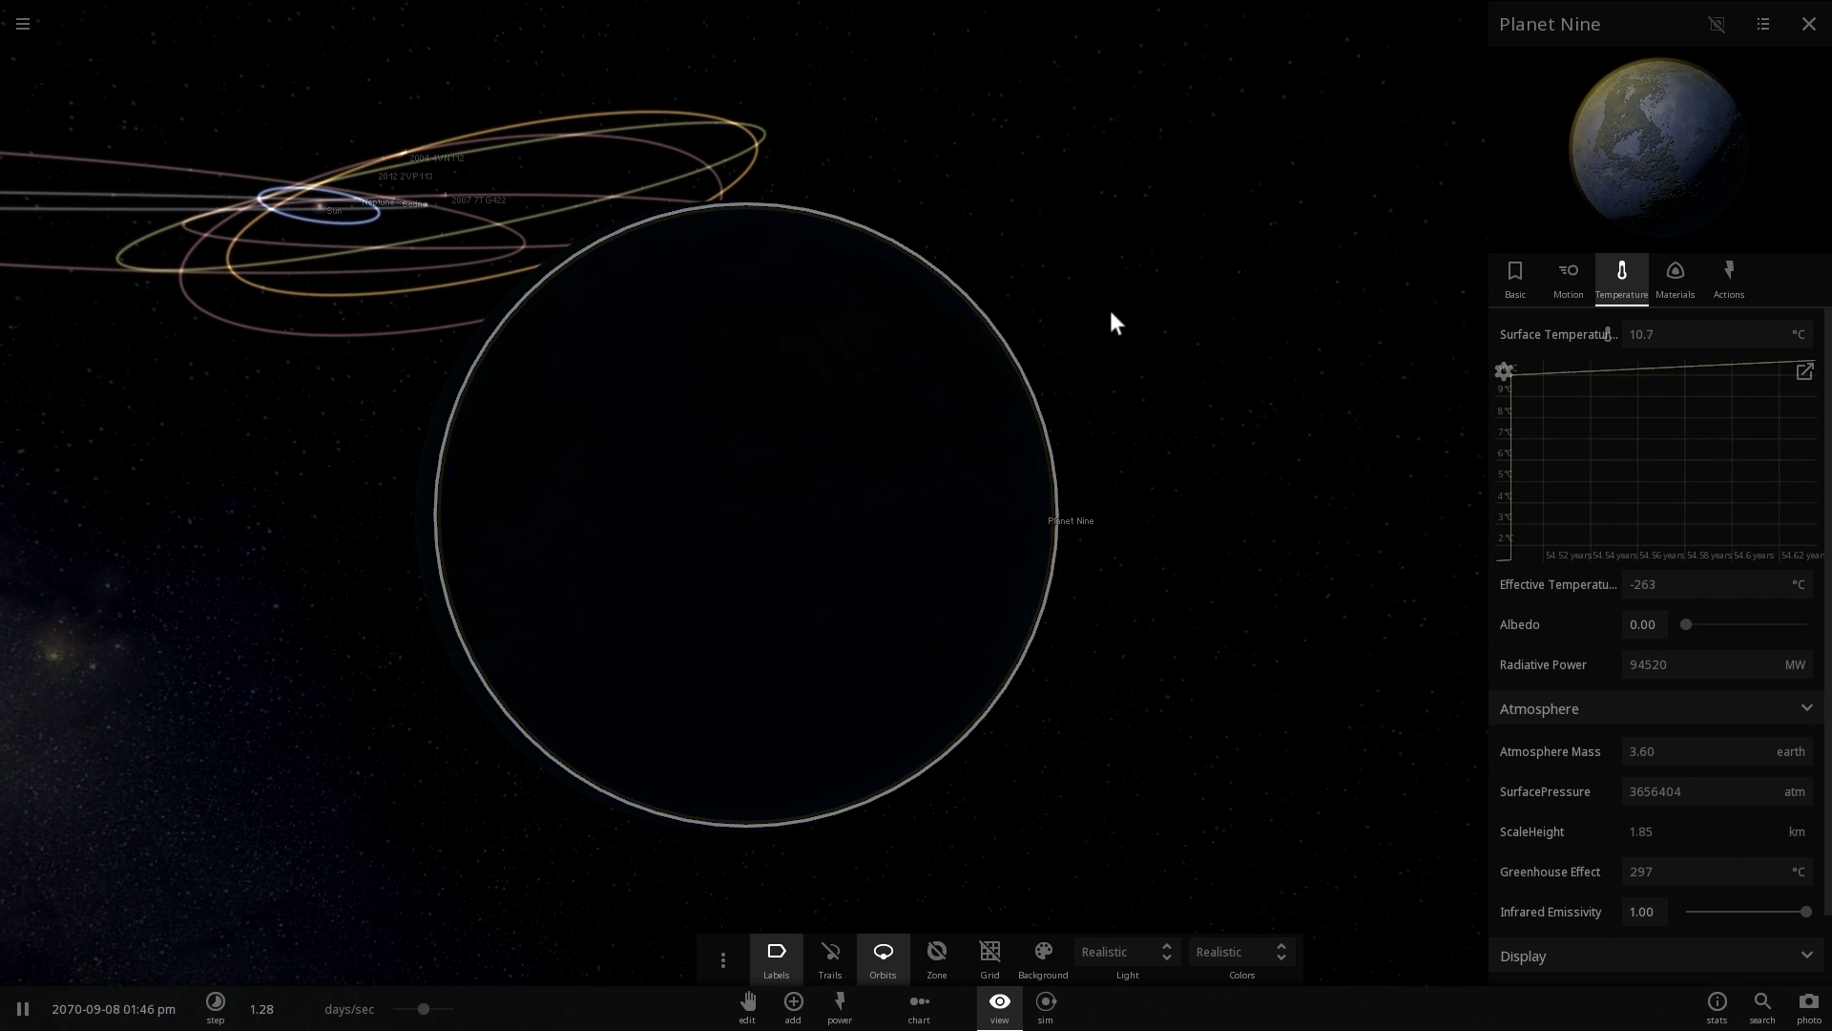
{"action": "left_click_drag", "start_coordinate": [1108, 311], "coordinate": [875, 345]}
{"action": "scroll", "coordinate": [875, 346], "scroll_direction": "down", "scroll_amount": 2}
{"action": "scroll", "coordinate": [768, 337], "scroll_direction": "up", "scroll_amount": 4}
{"action": "scroll", "coordinate": [740, 355], "scroll_direction": "up", "scroll_amount": 2}
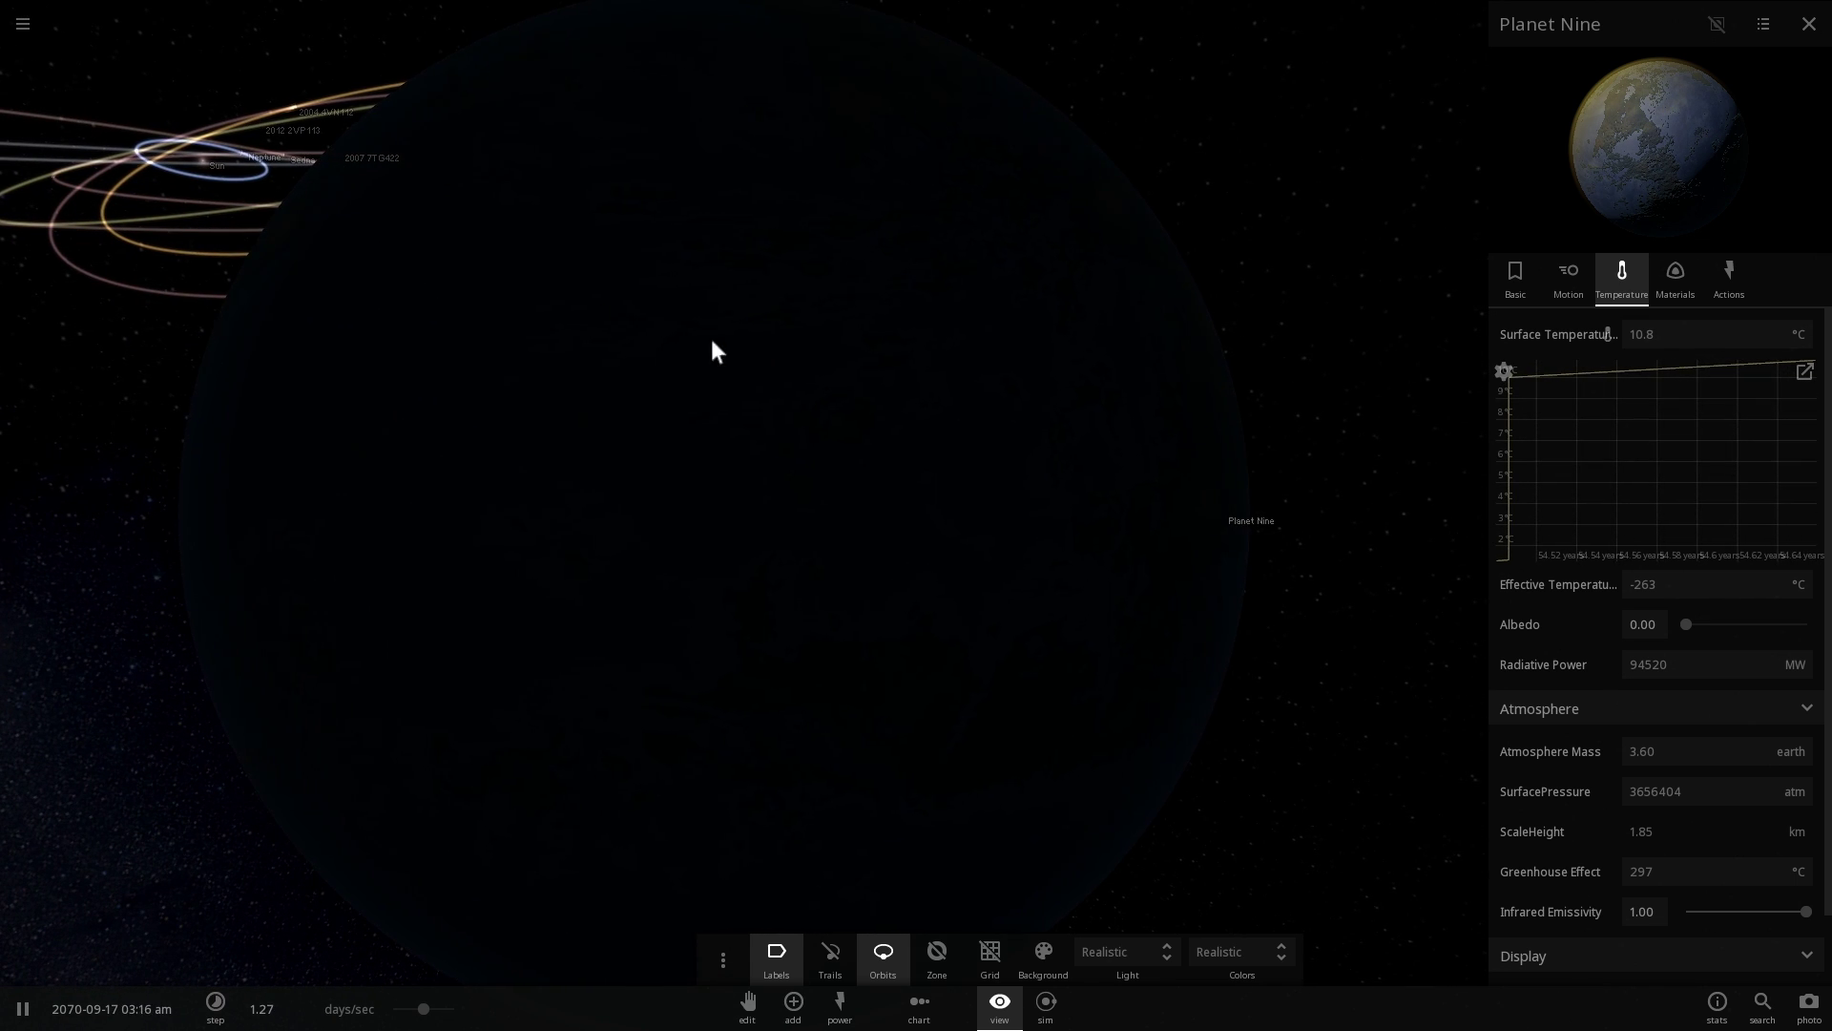
{"action": "left_click_drag", "start_coordinate": [716, 353], "coordinate": [964, 355]}
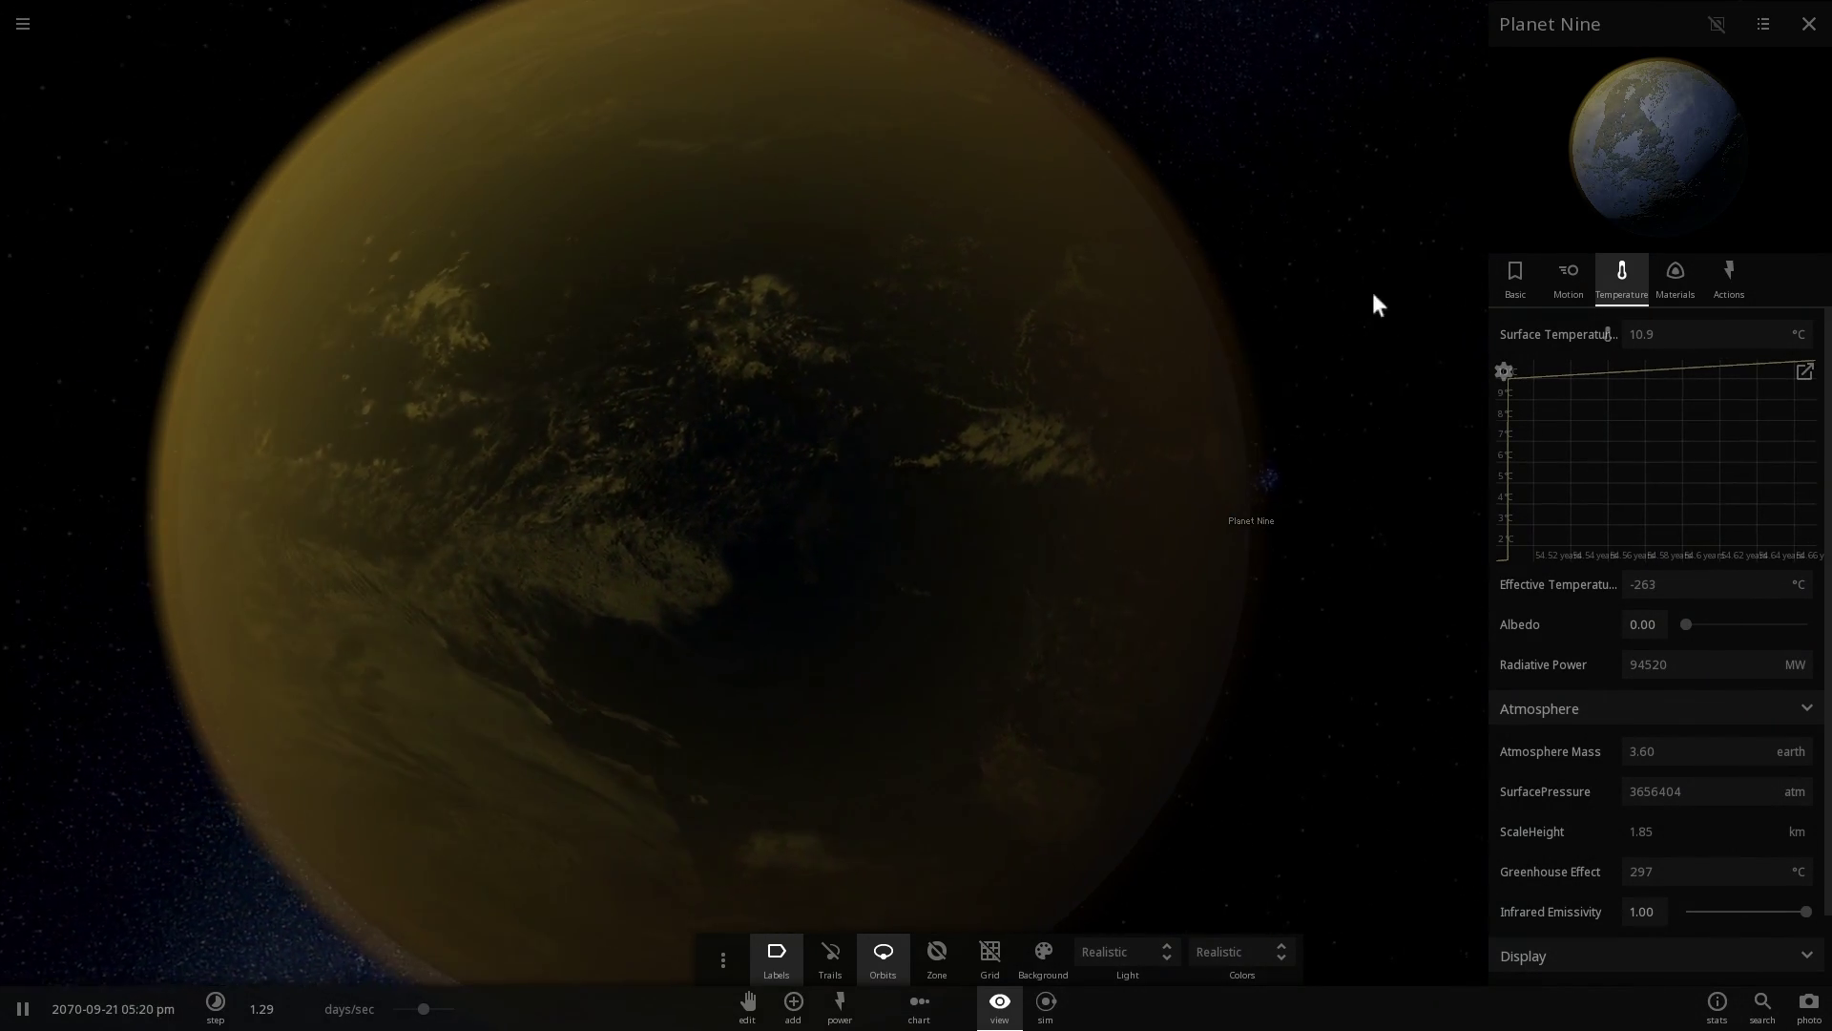
{"action": "left_click", "coordinate": [1656, 284]}
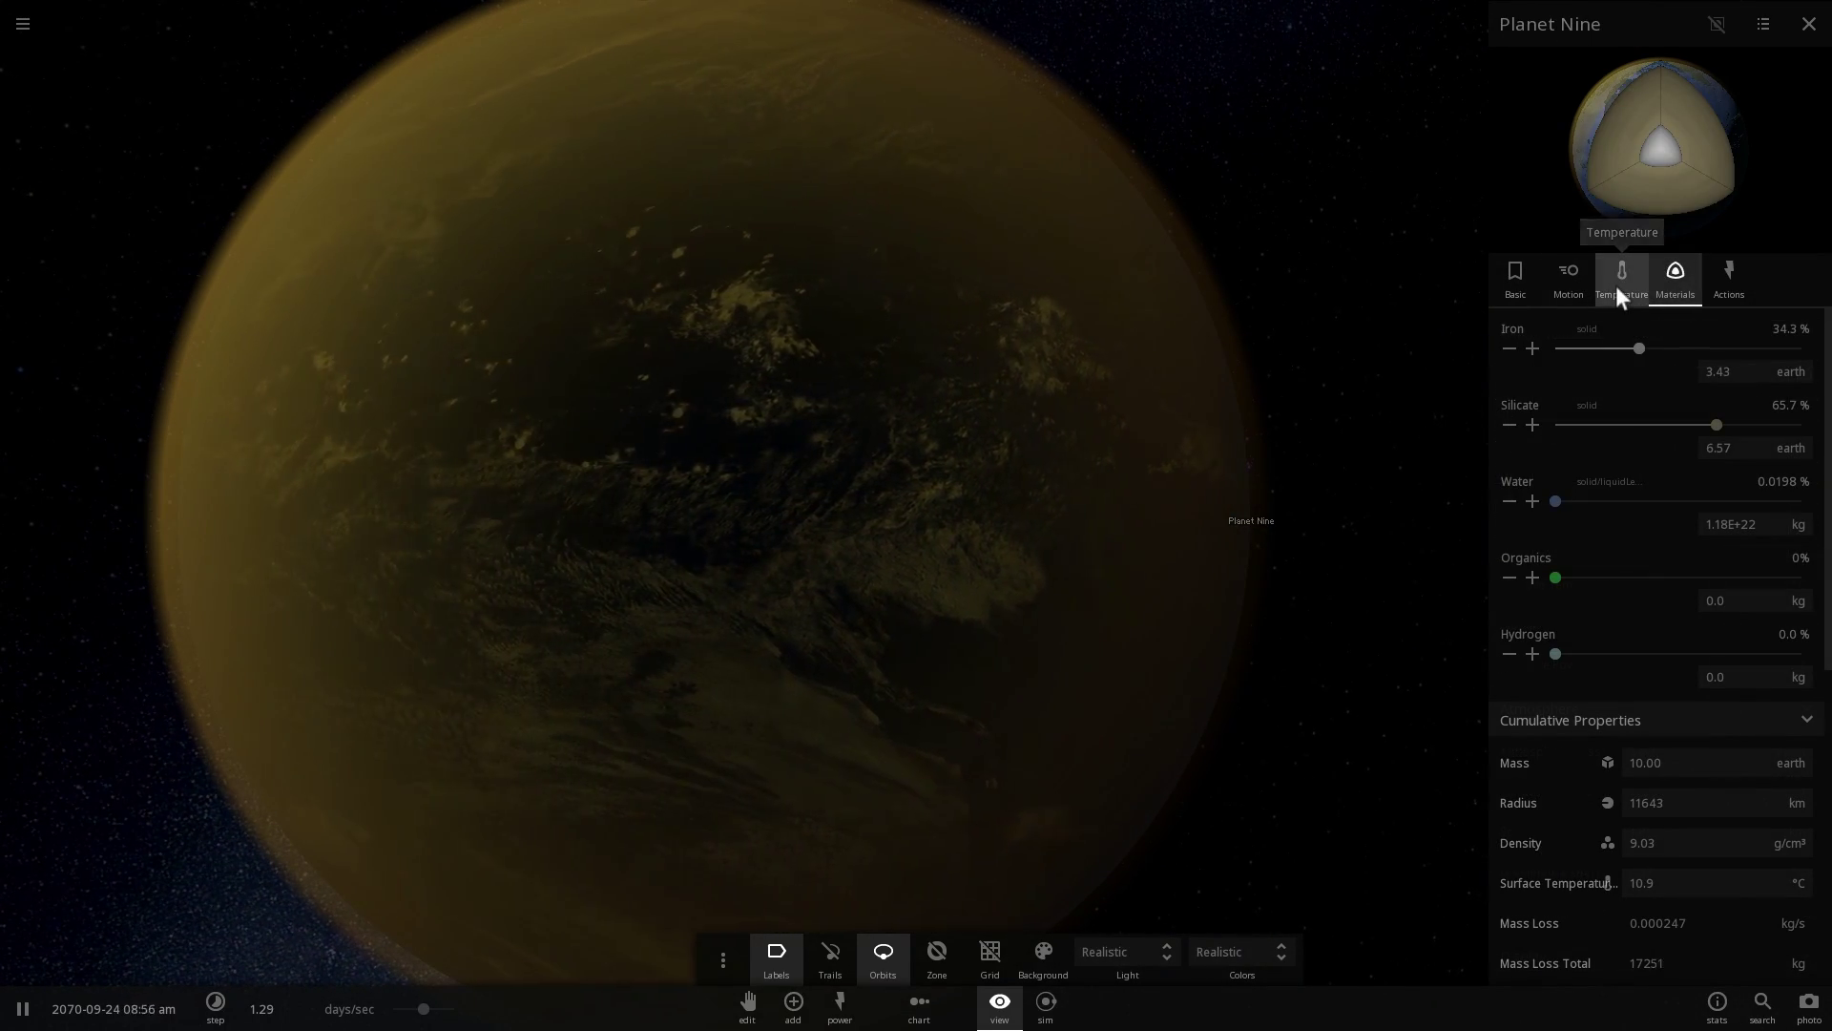
Review Planet Nine's motion data and the view and simulation settings, and look at the planet from farther away
{"action": "left_click", "coordinate": [1568, 281]}
{"action": "scroll", "coordinate": [1174, 355], "scroll_direction": "down", "scroll_amount": 5}
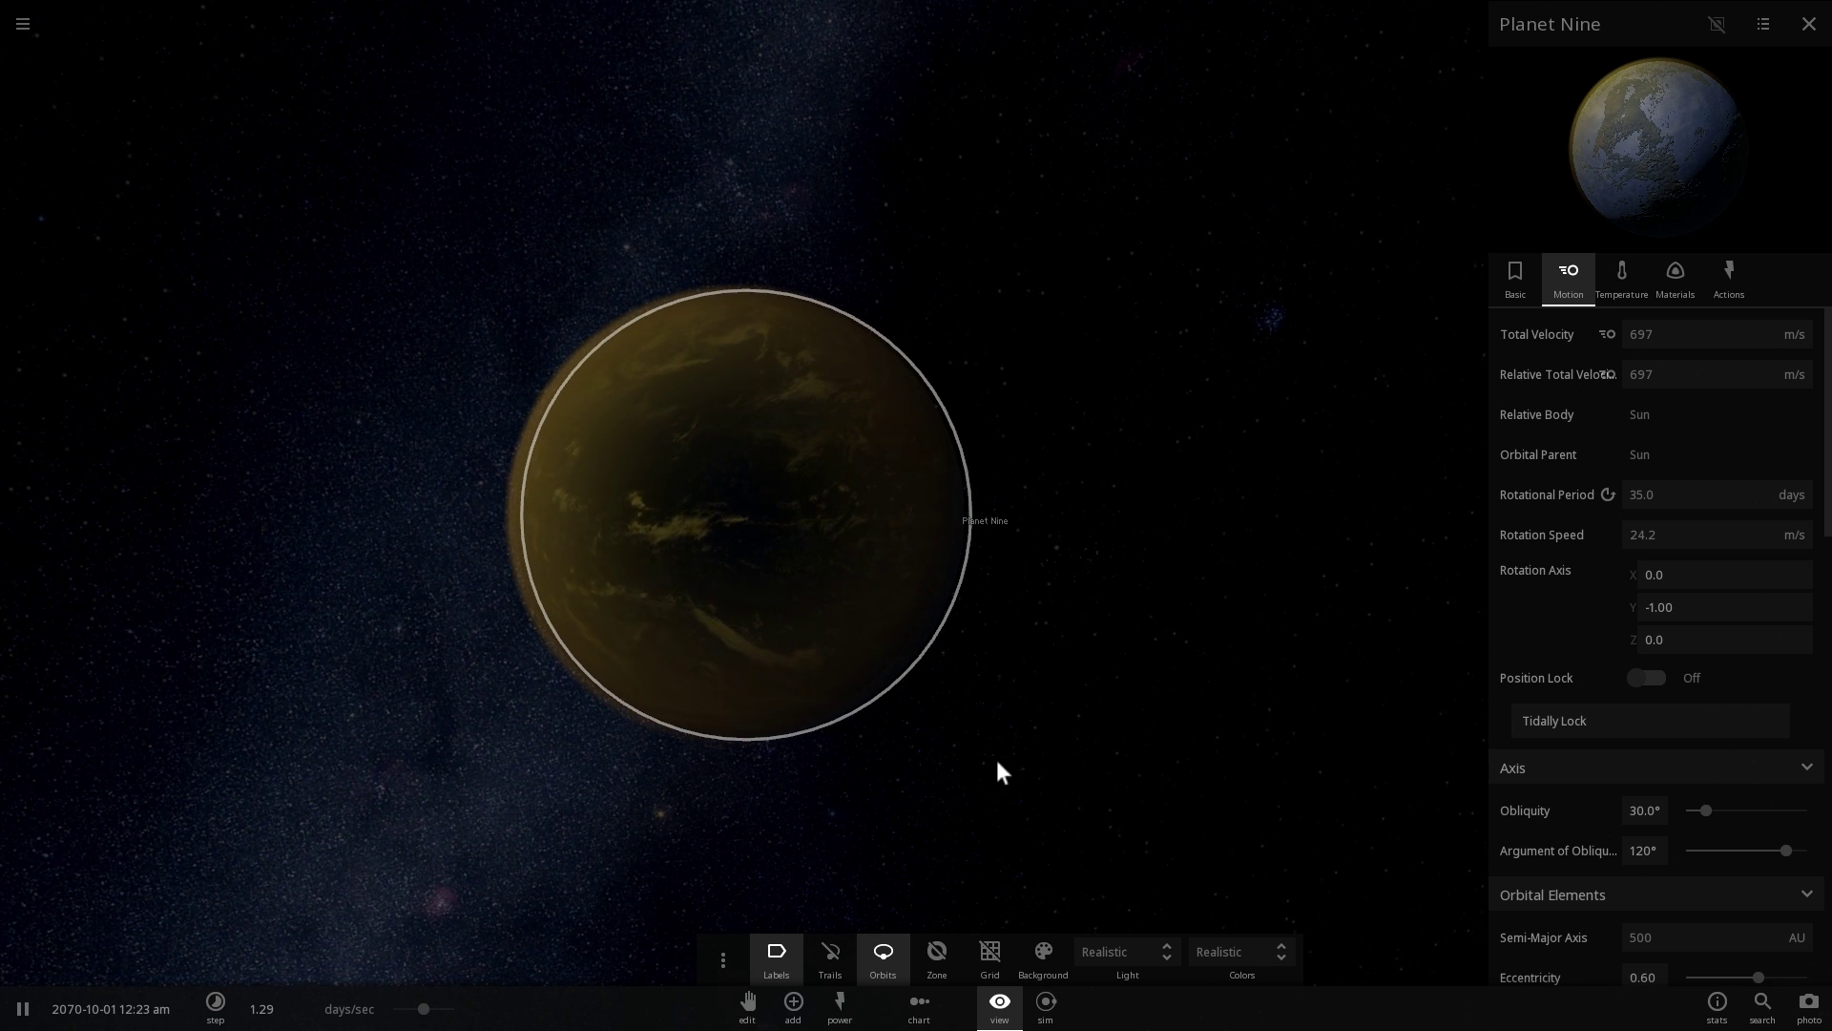
{"action": "scroll", "coordinate": [994, 800], "scroll_direction": "down", "scroll_amount": 3}
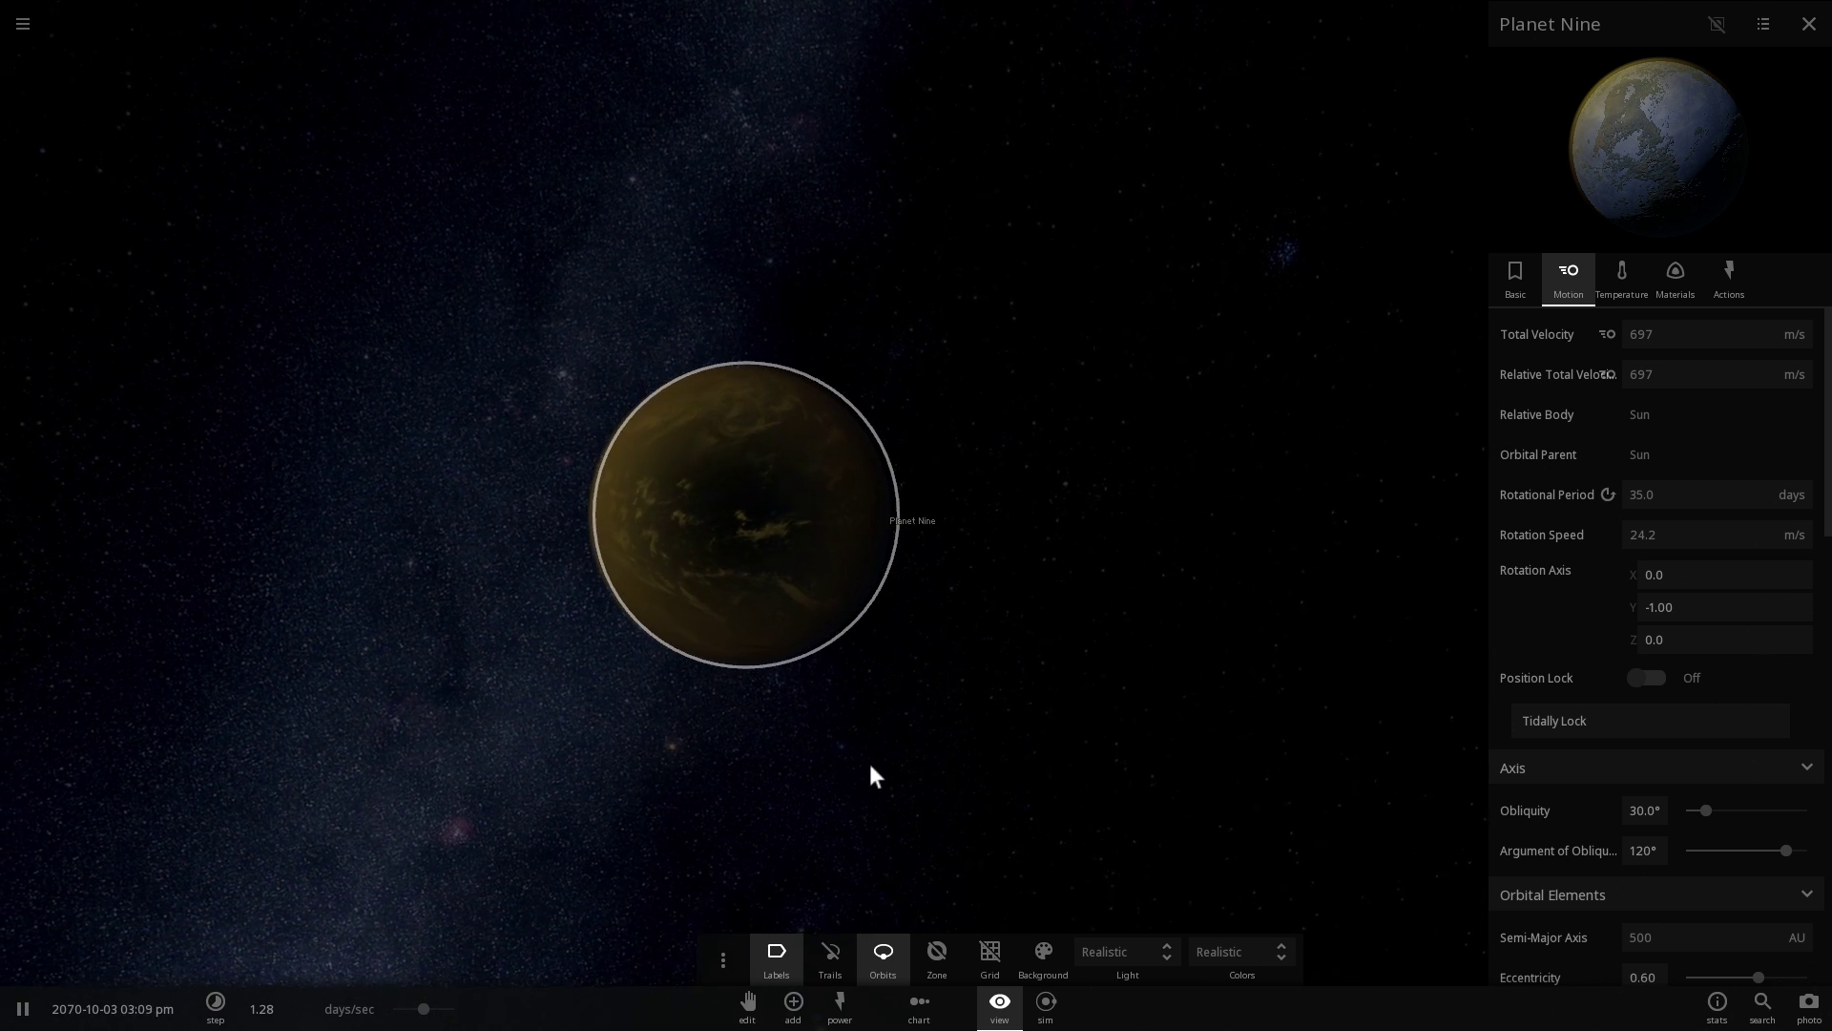
{"action": "left_click", "coordinate": [723, 959]}
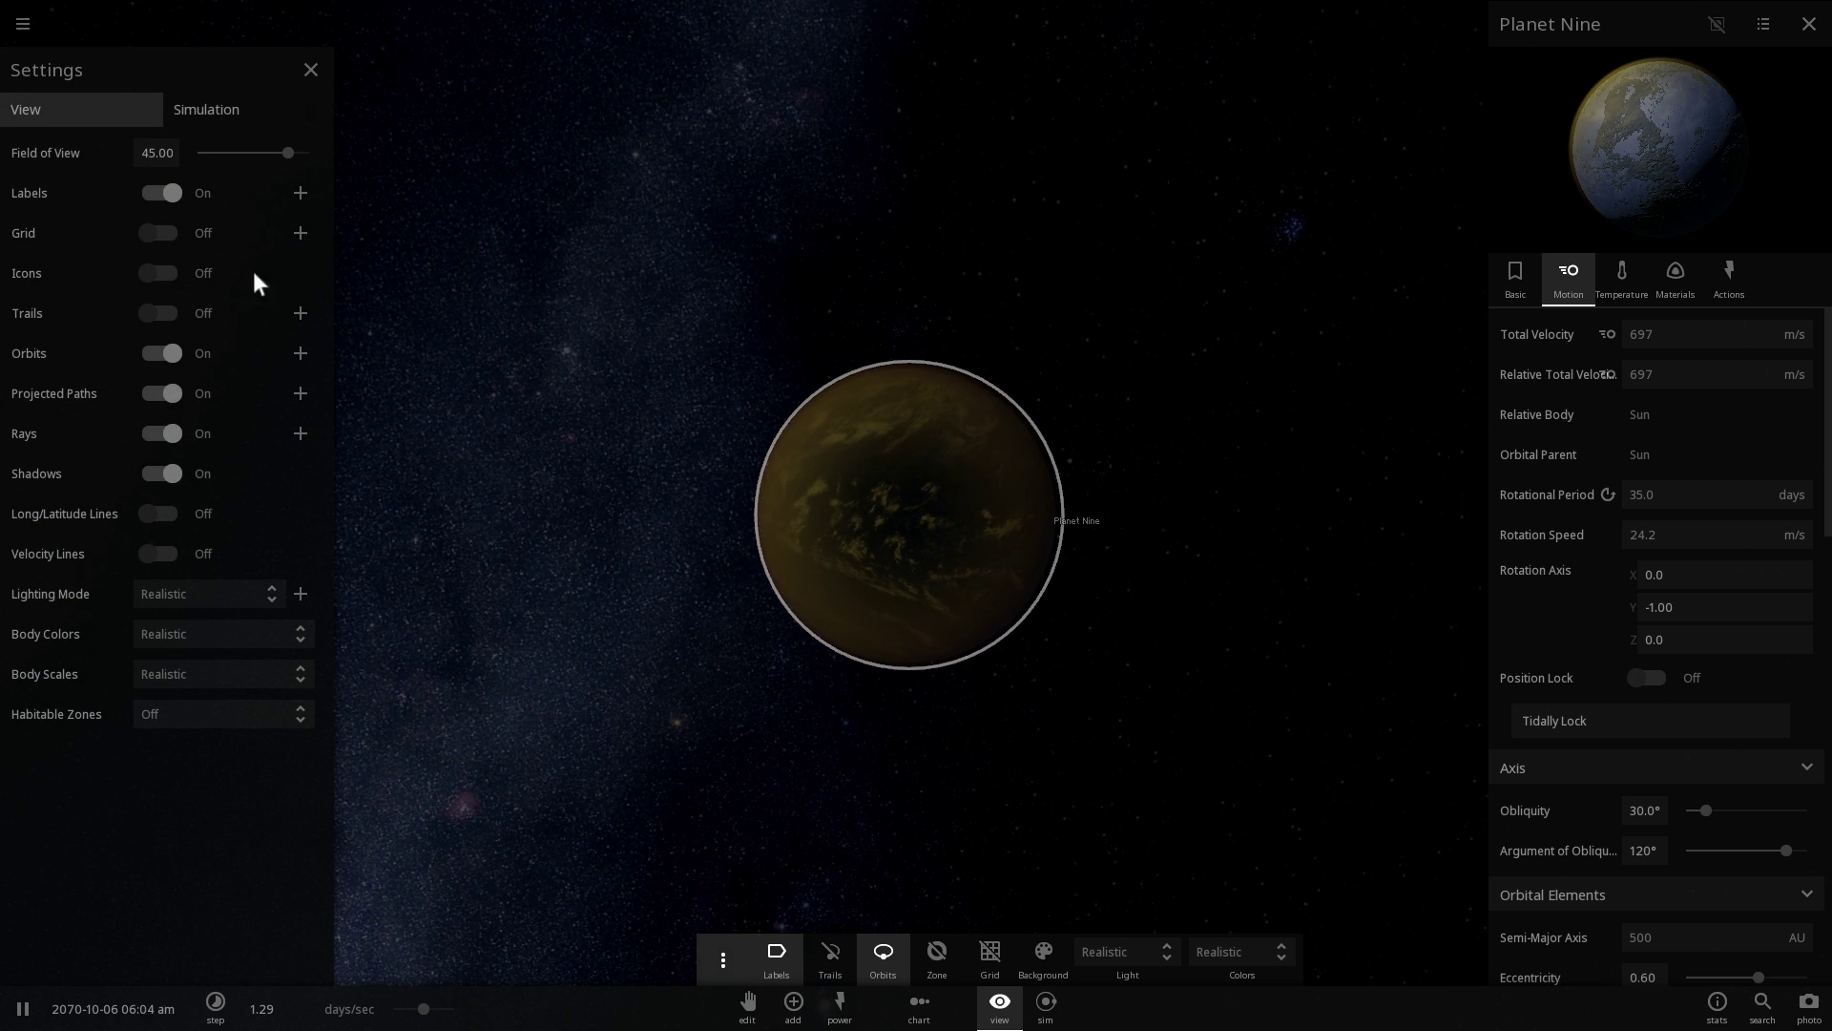
{"action": "left_click", "coordinate": [191, 105]}
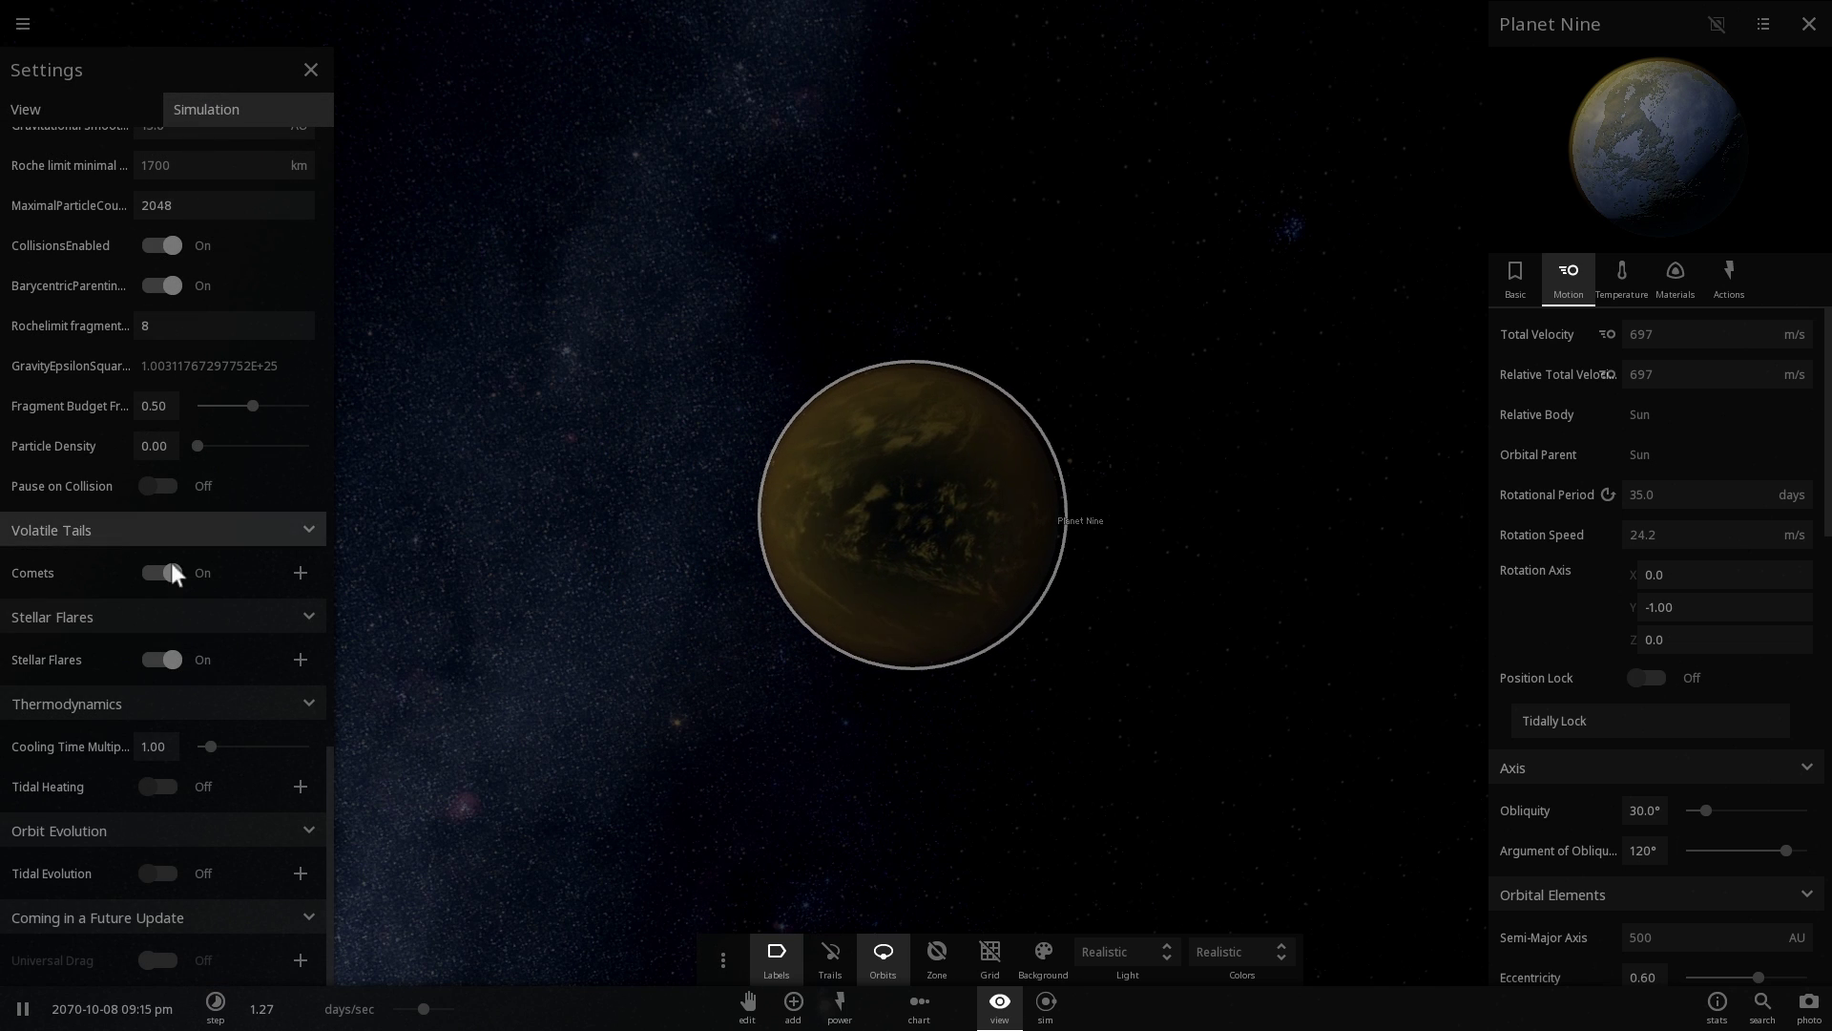
{"action": "left_click", "coordinate": [312, 71]}
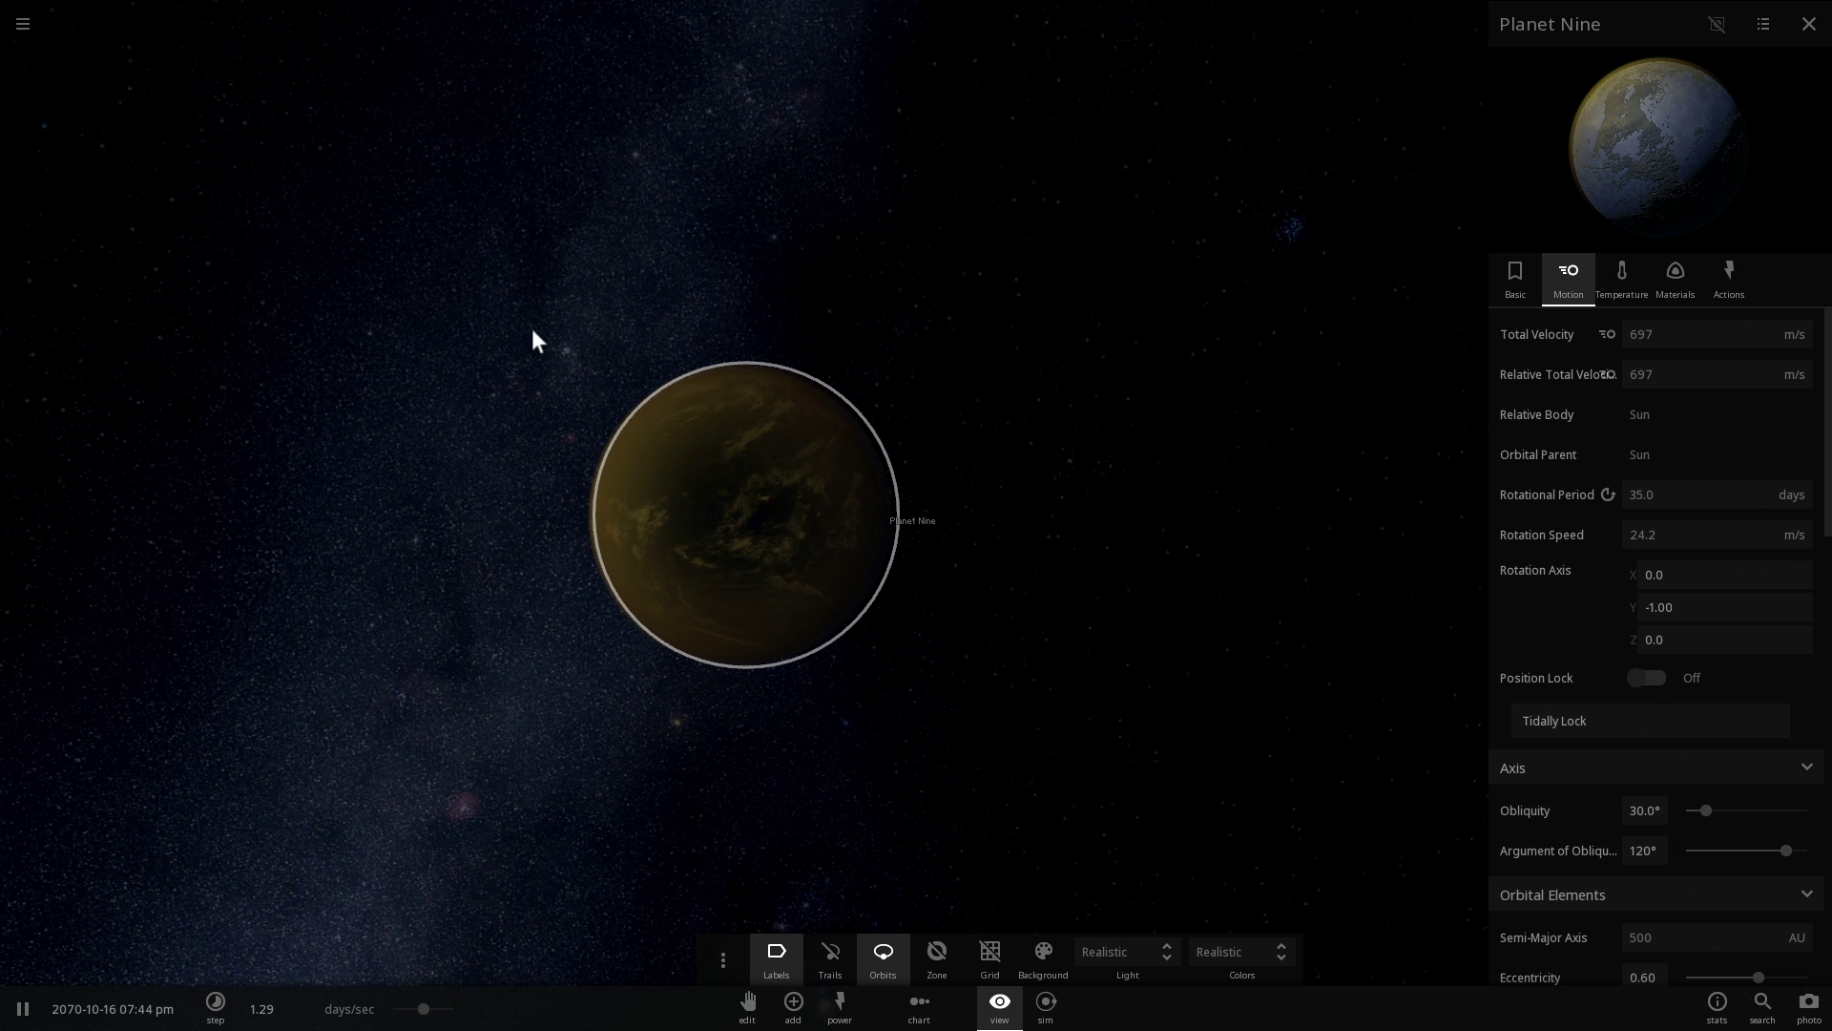
{"action": "left_click_drag", "start_coordinate": [610, 386], "coordinate": [615, 445]}
{"action": "scroll", "coordinate": [614, 445], "scroll_direction": "down", "scroll_amount": 3}
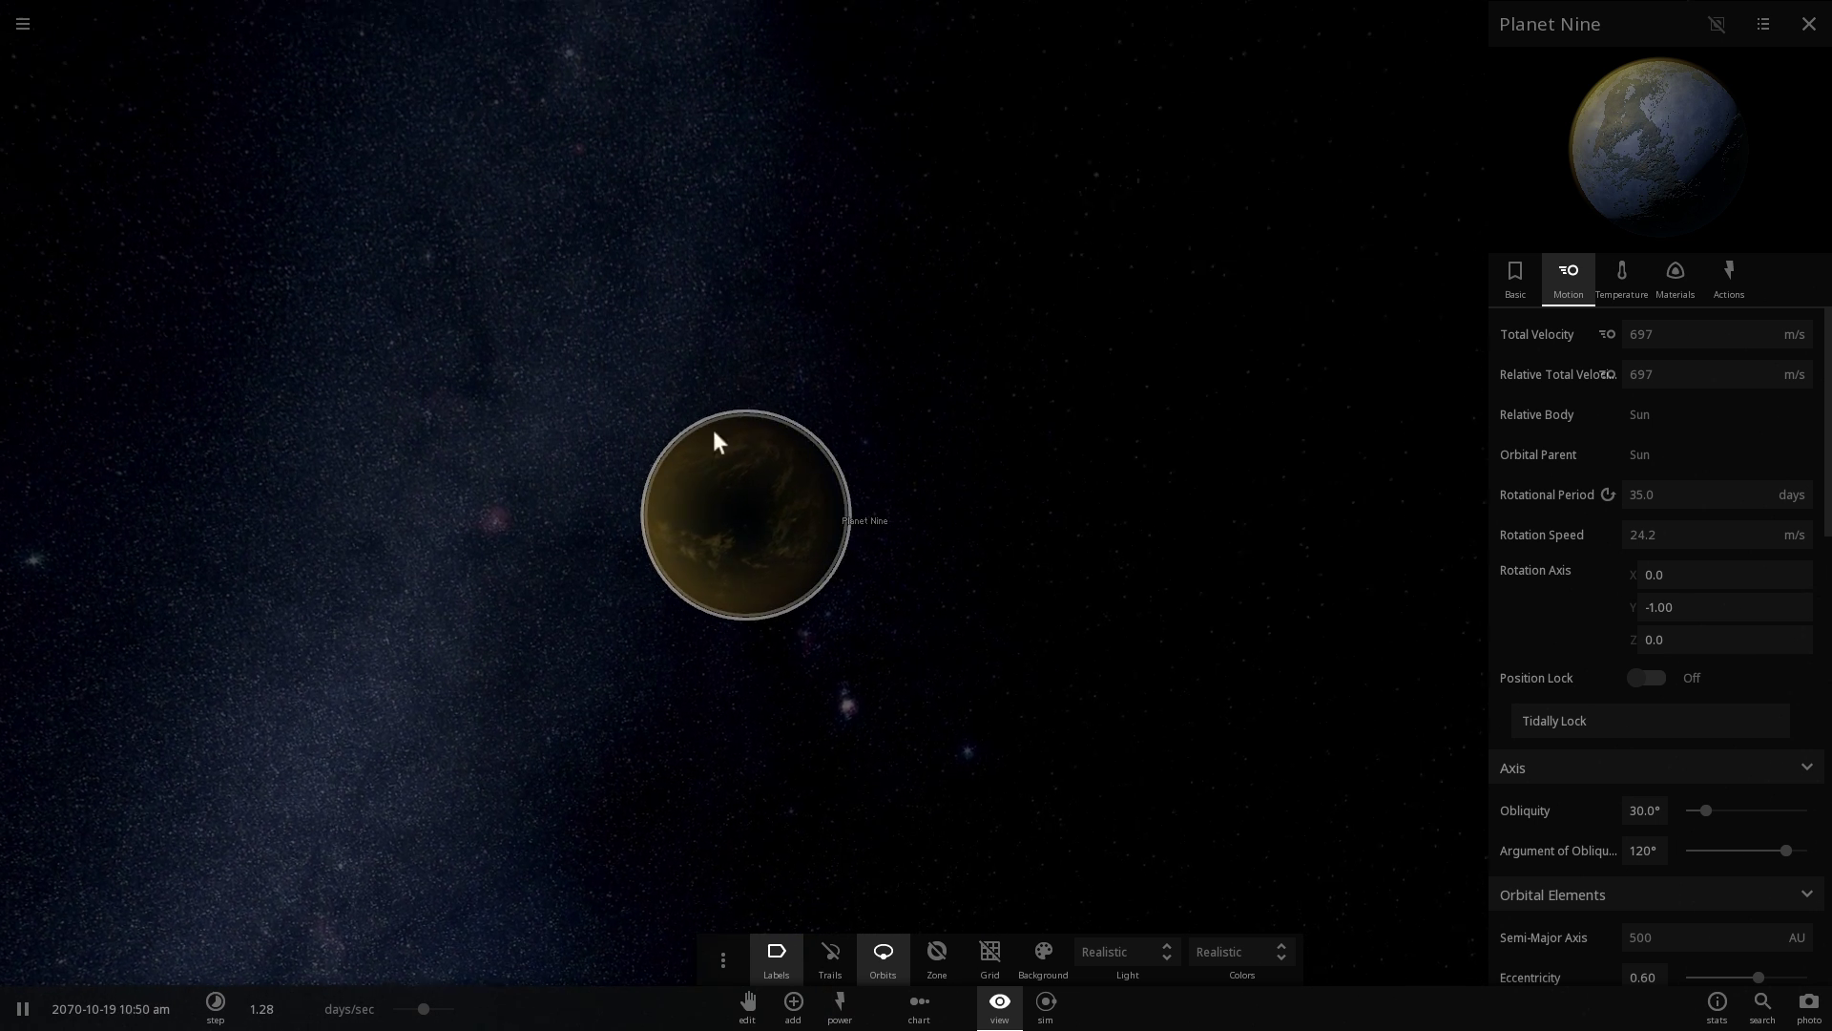
{"action": "left_click_drag", "start_coordinate": [719, 415], "coordinate": [718, 466]}
{"action": "scroll", "coordinate": [719, 466], "scroll_direction": "up", "scroll_amount": 1}
{"action": "scroll", "coordinate": [719, 465], "scroll_direction": "up", "scroll_amount": 3}
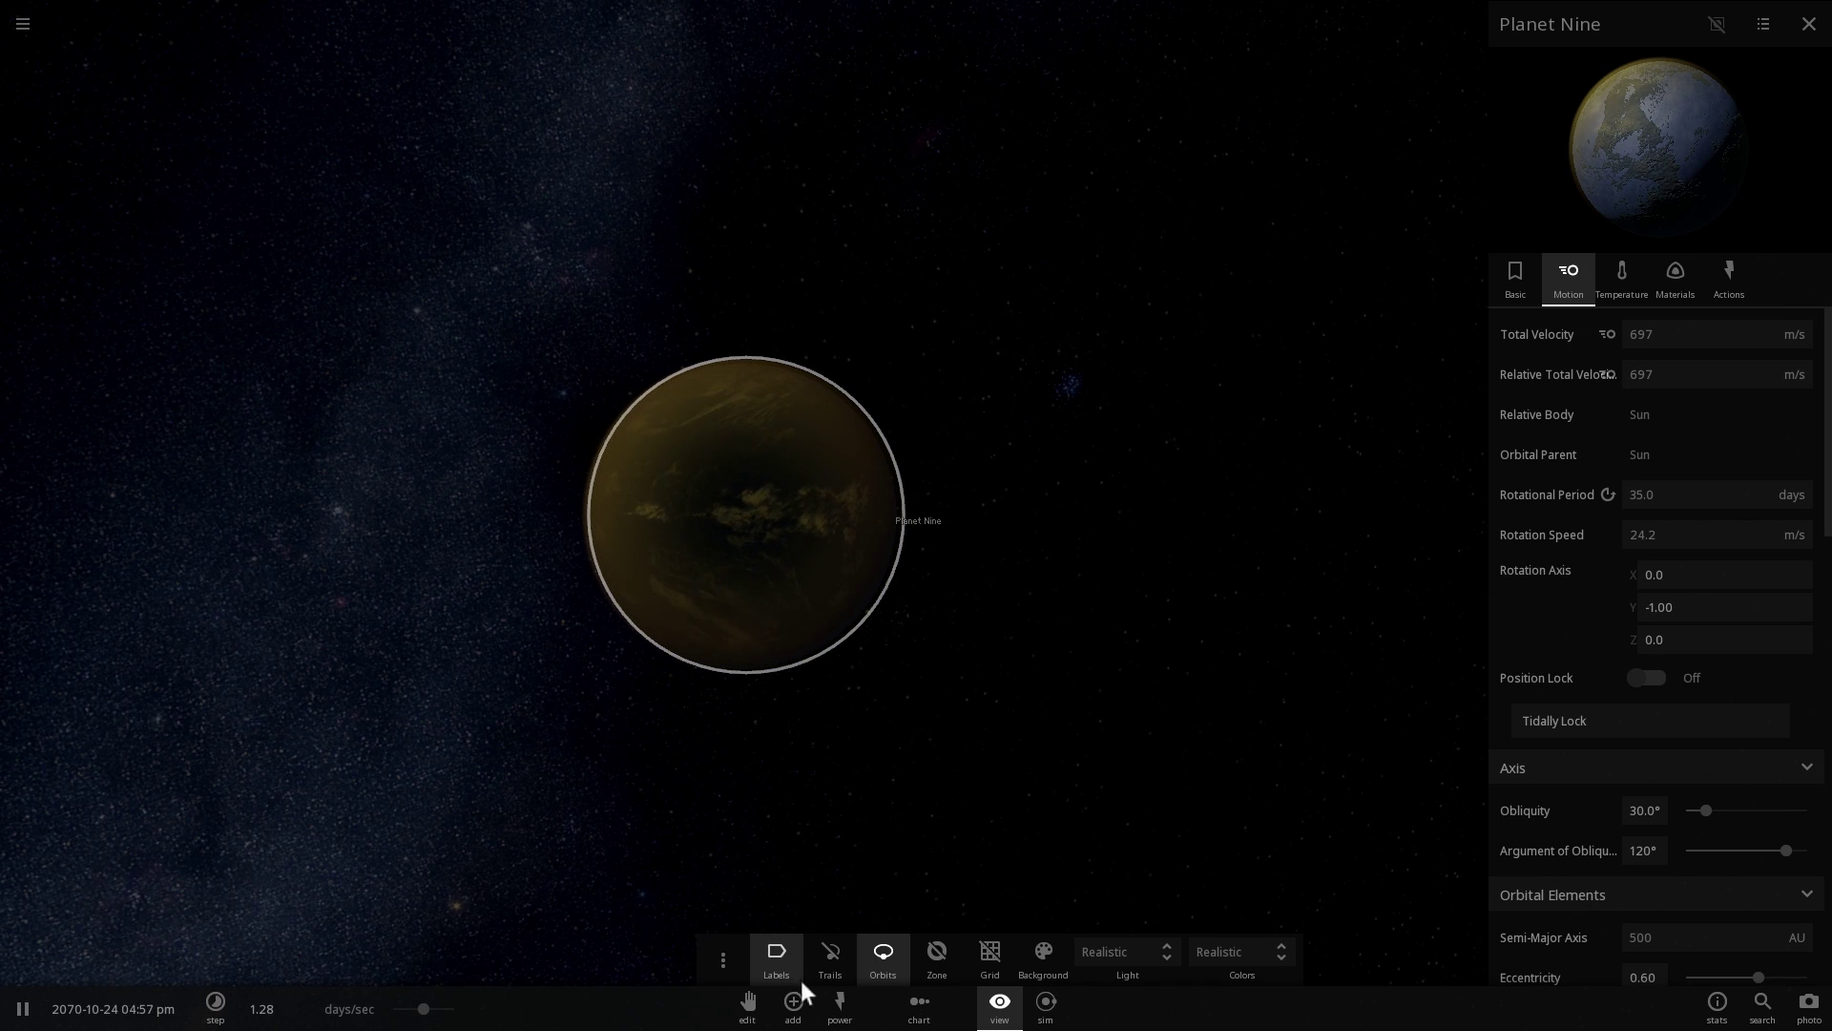
Try to add a random rocky planet in orbit around Planet Nine
{"action": "left_click", "coordinate": [795, 1012]}
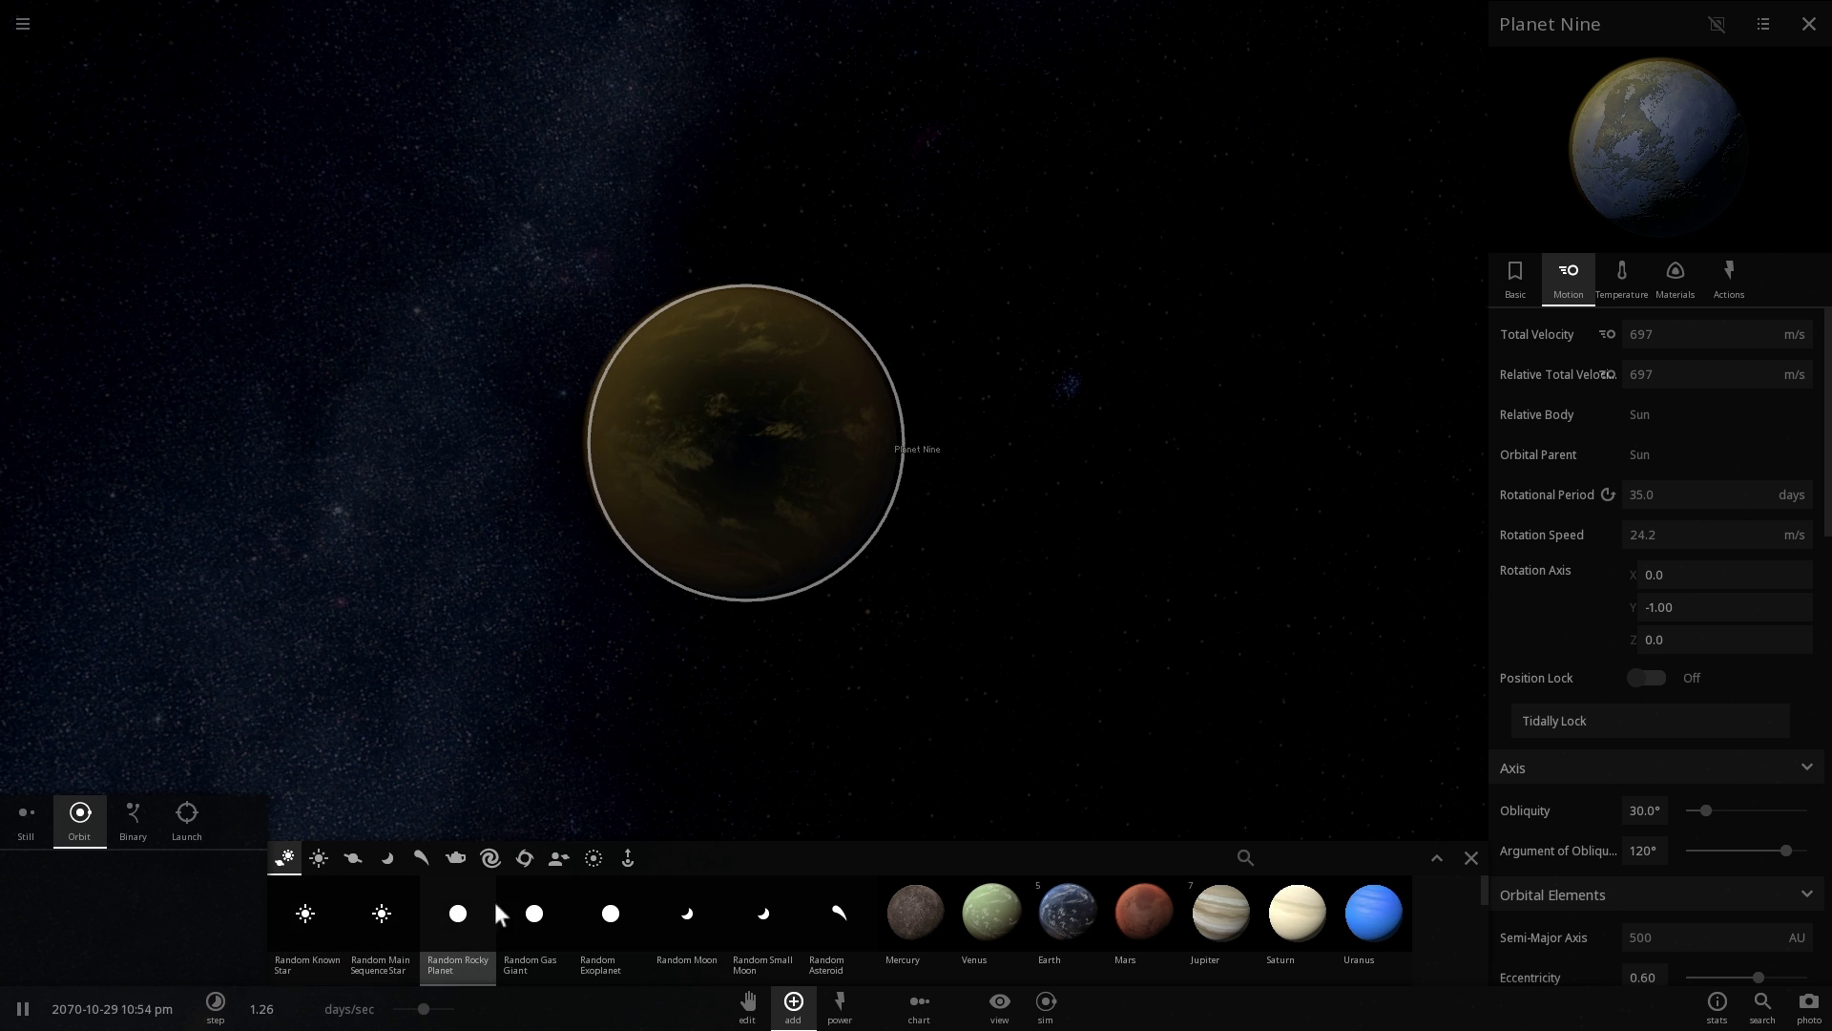
{"action": "left_click", "coordinate": [455, 923]}
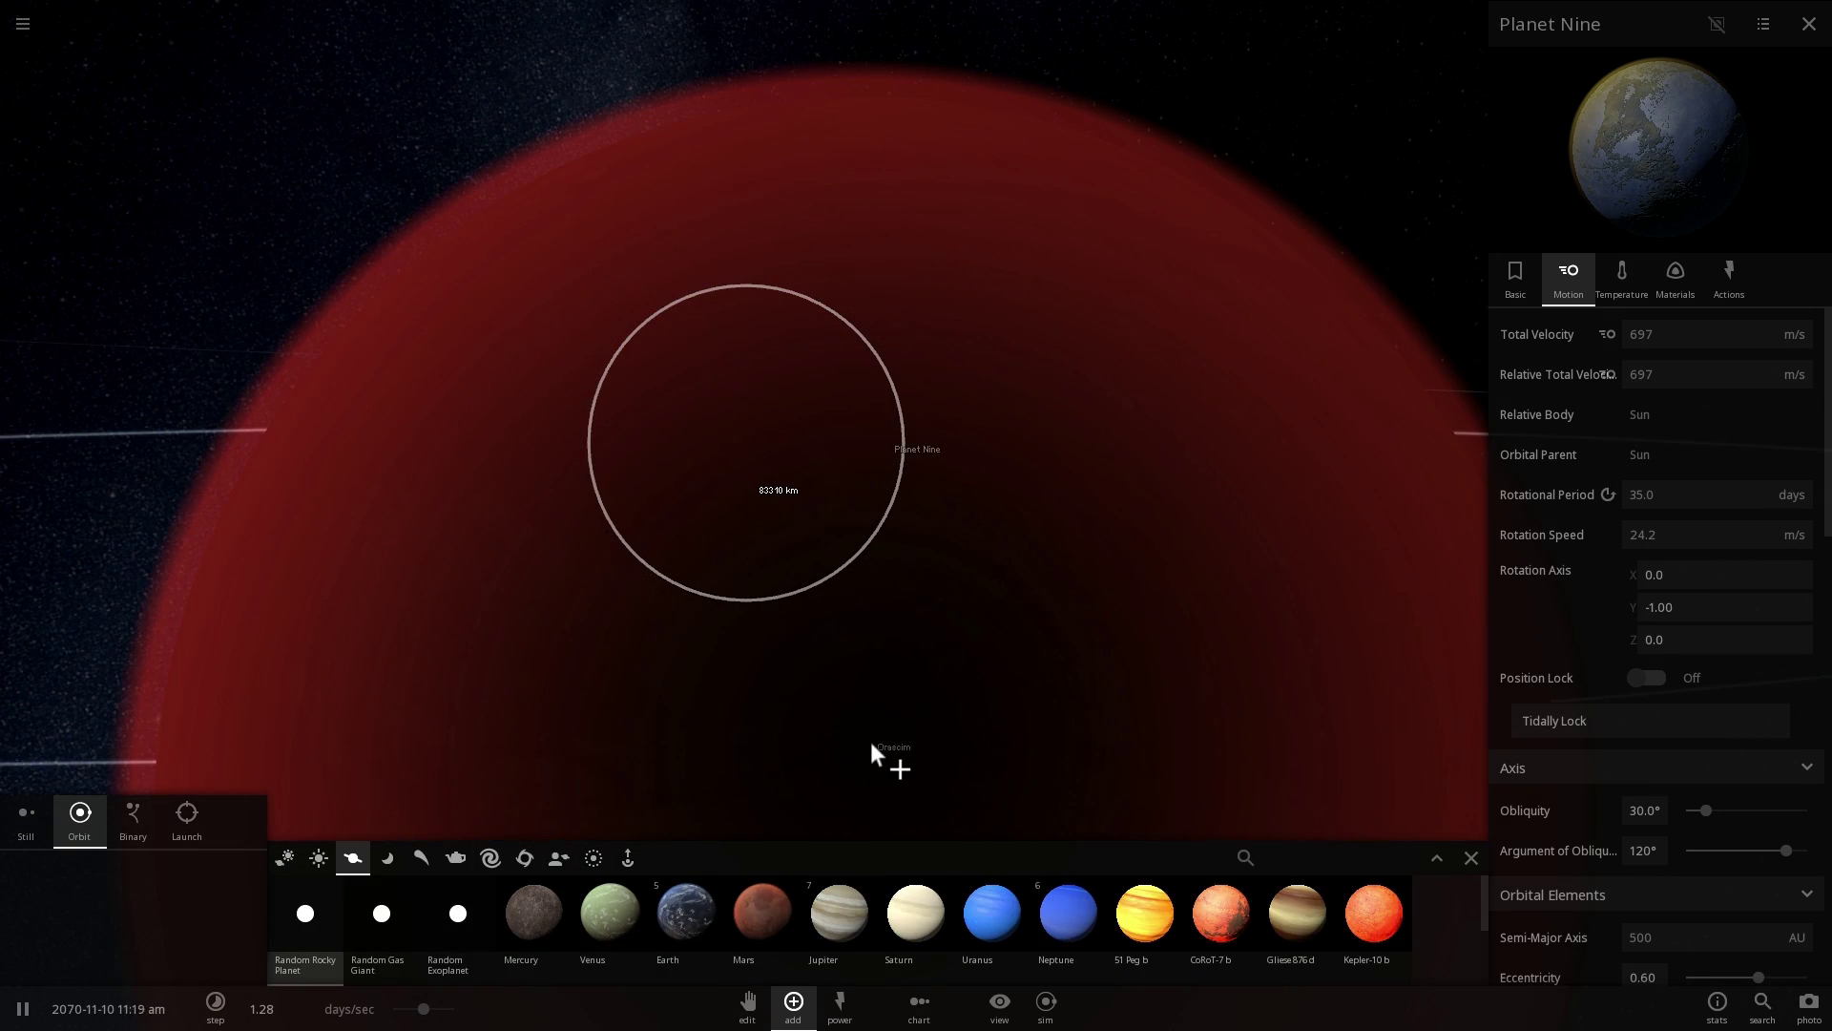
{"action": "scroll", "coordinate": [870, 741], "scroll_direction": "down", "scroll_amount": 2}
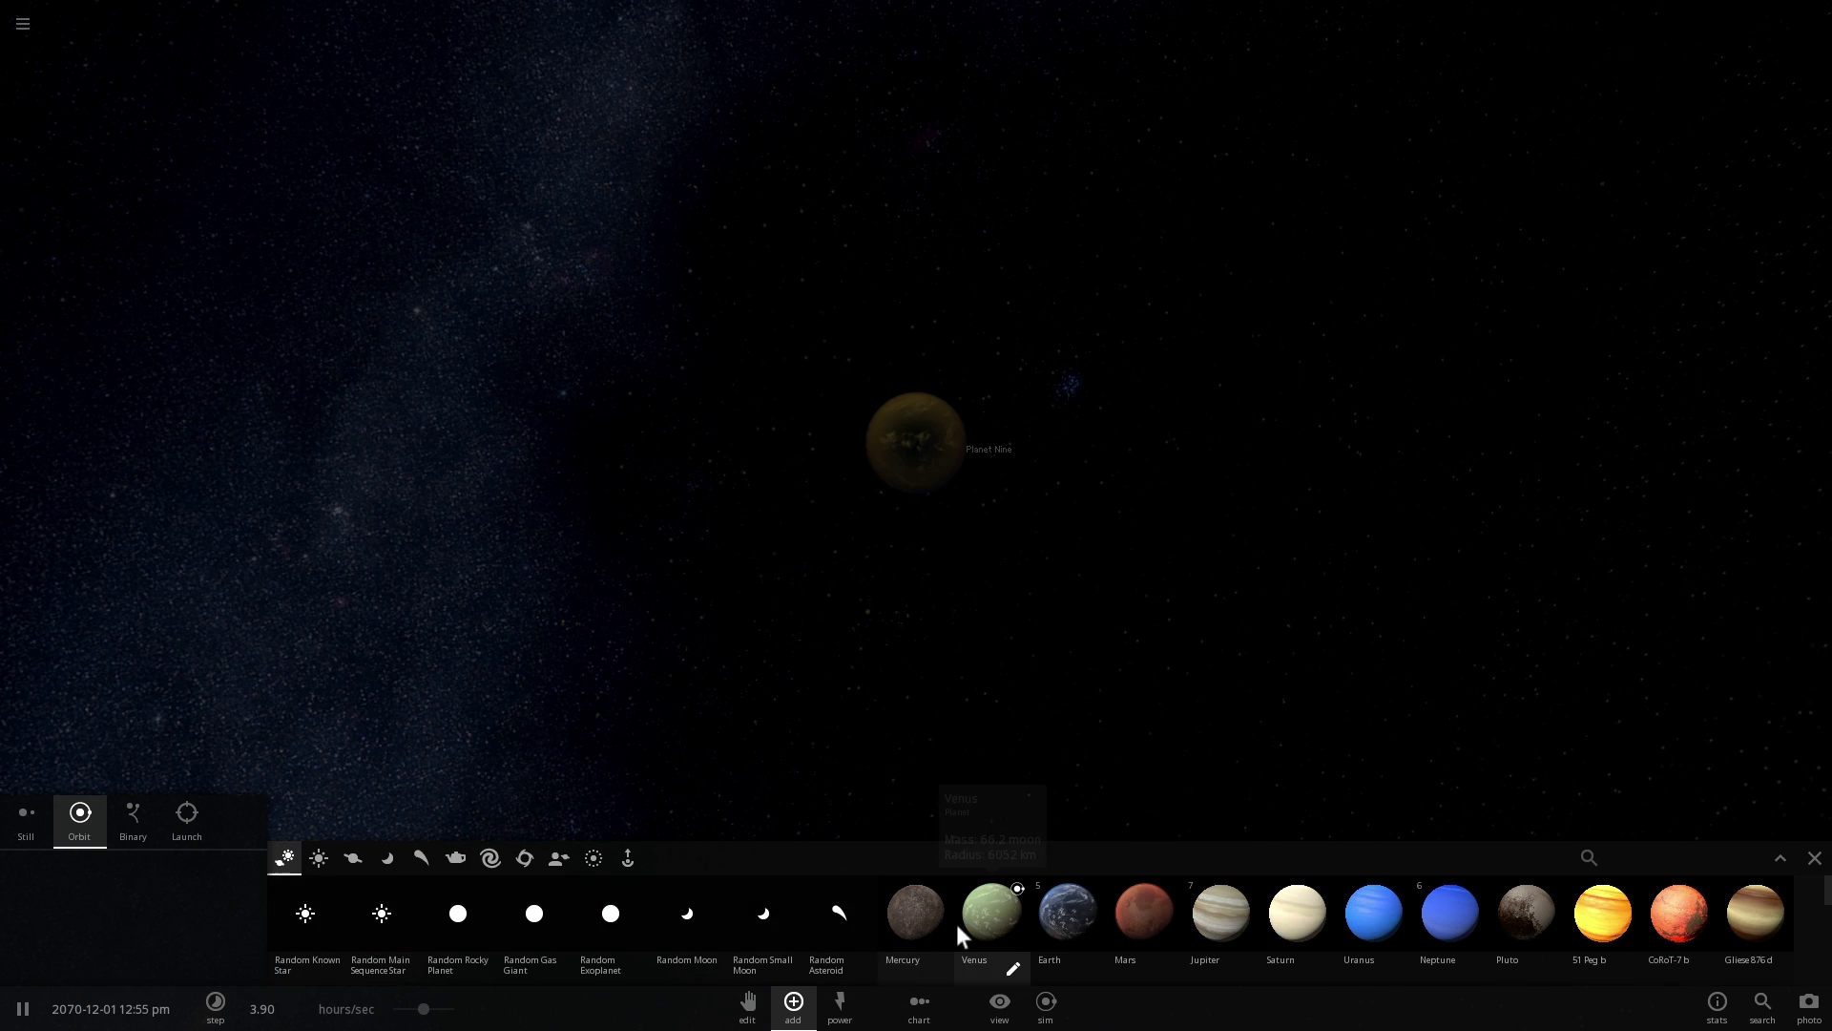
Place Venus in orbit around Planet Nine
{"action": "left_click", "coordinate": [964, 931]}
{"action": "scroll", "coordinate": [1056, 511], "scroll_direction": "down", "scroll_amount": 3}
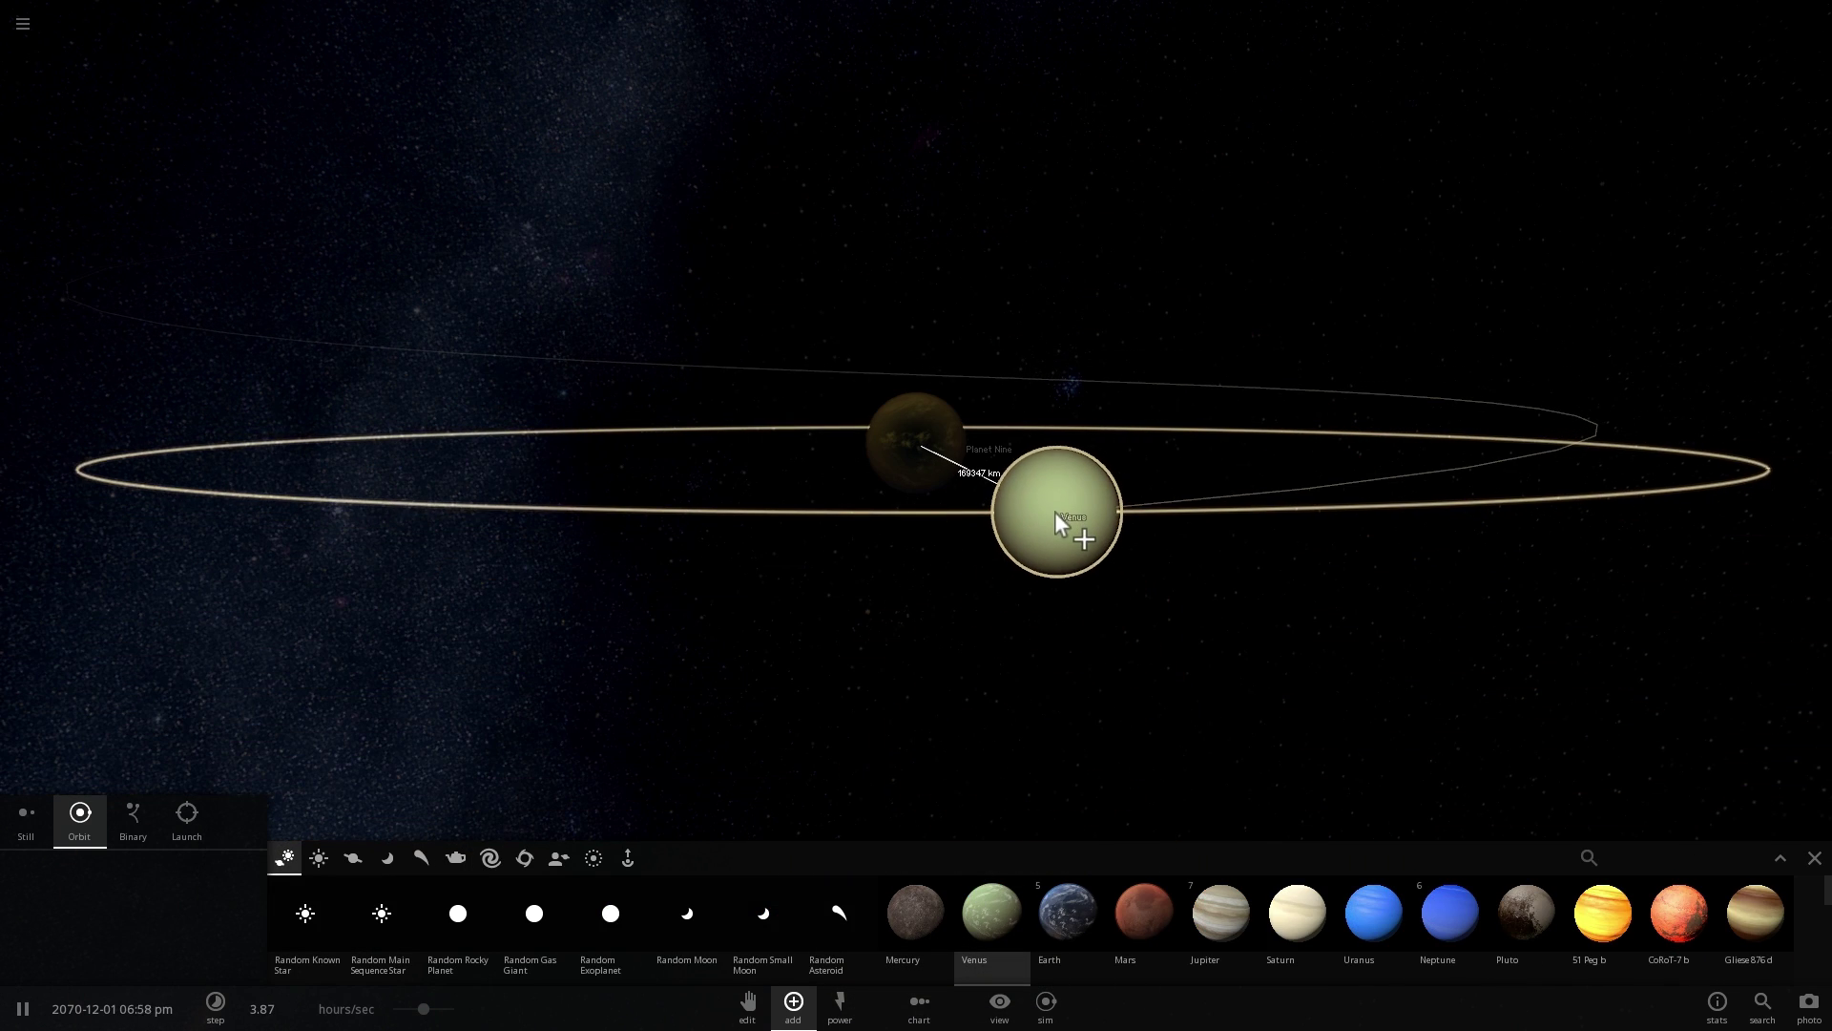
{"action": "left_click", "coordinate": [999, 536]}
{"action": "key", "text": "Escape"}
{"action": "left_click", "coordinate": [1072, 412]}
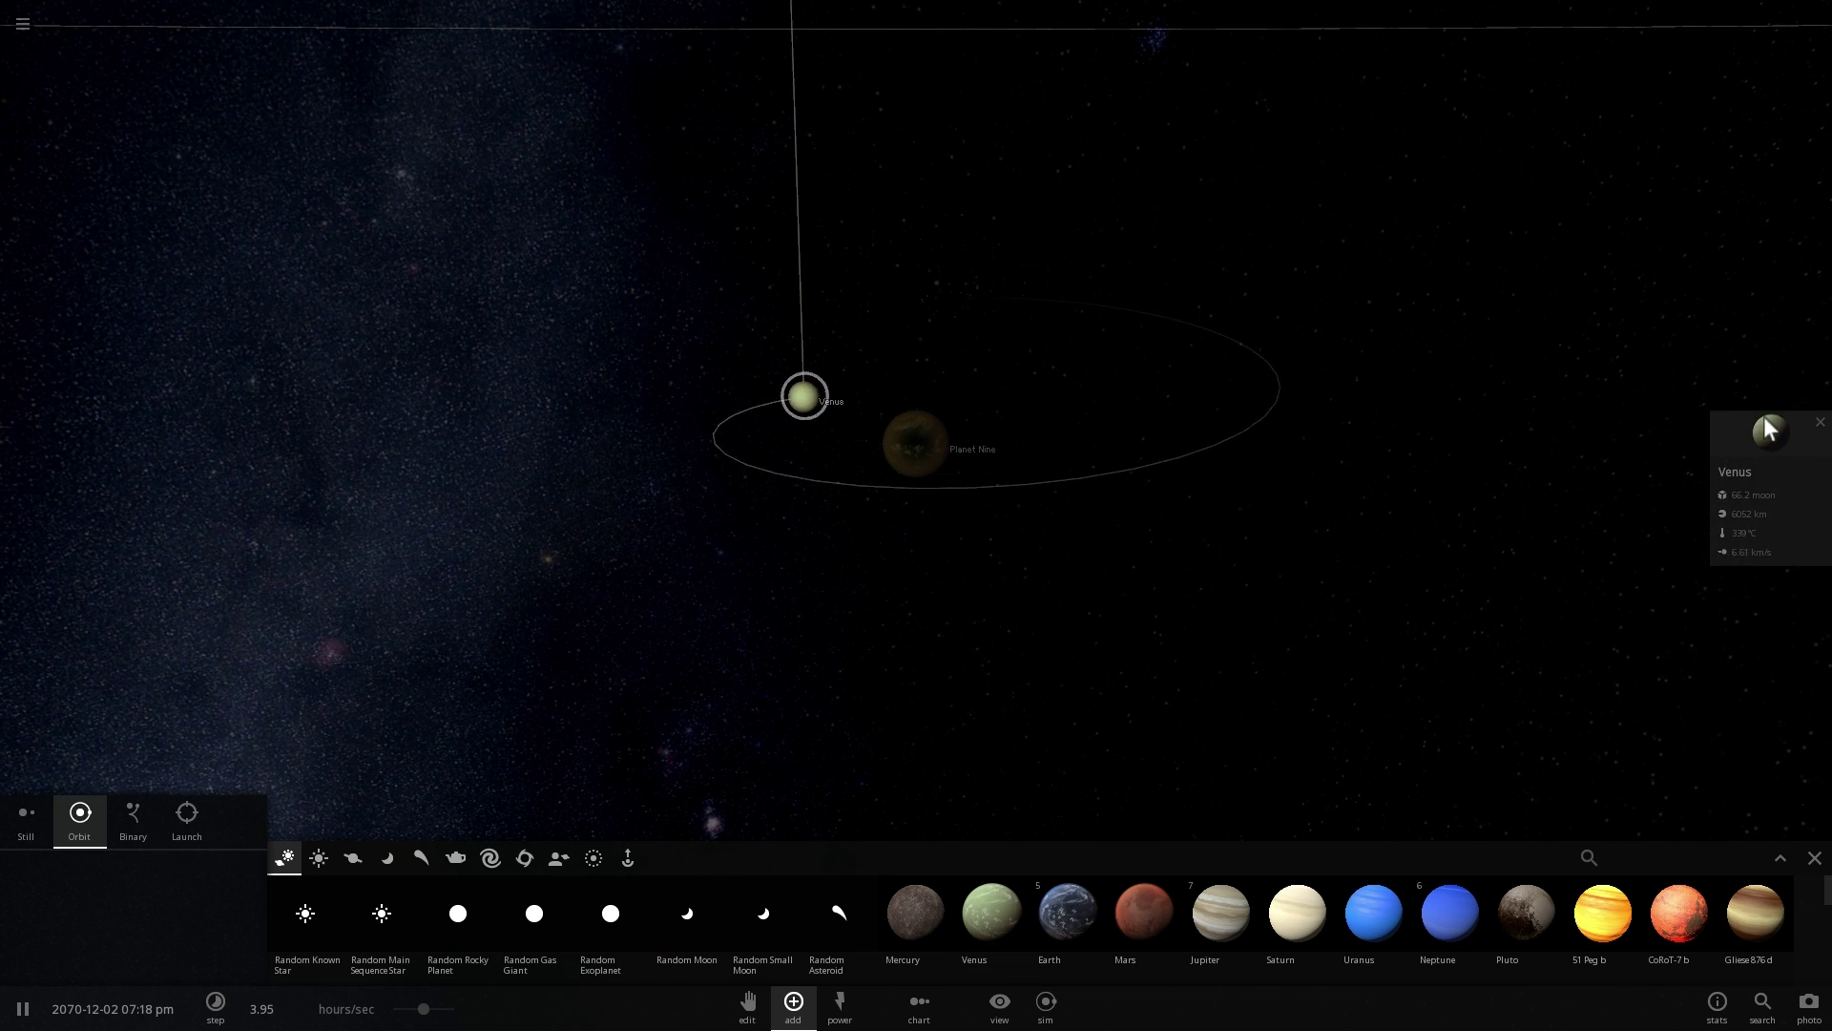
Compare the temperature and atmosphere values of Venus and Planet Nine, and view both planets side by side
{"action": "left_click", "coordinate": [1763, 416]}
{"action": "left_click", "coordinate": [1628, 280]}
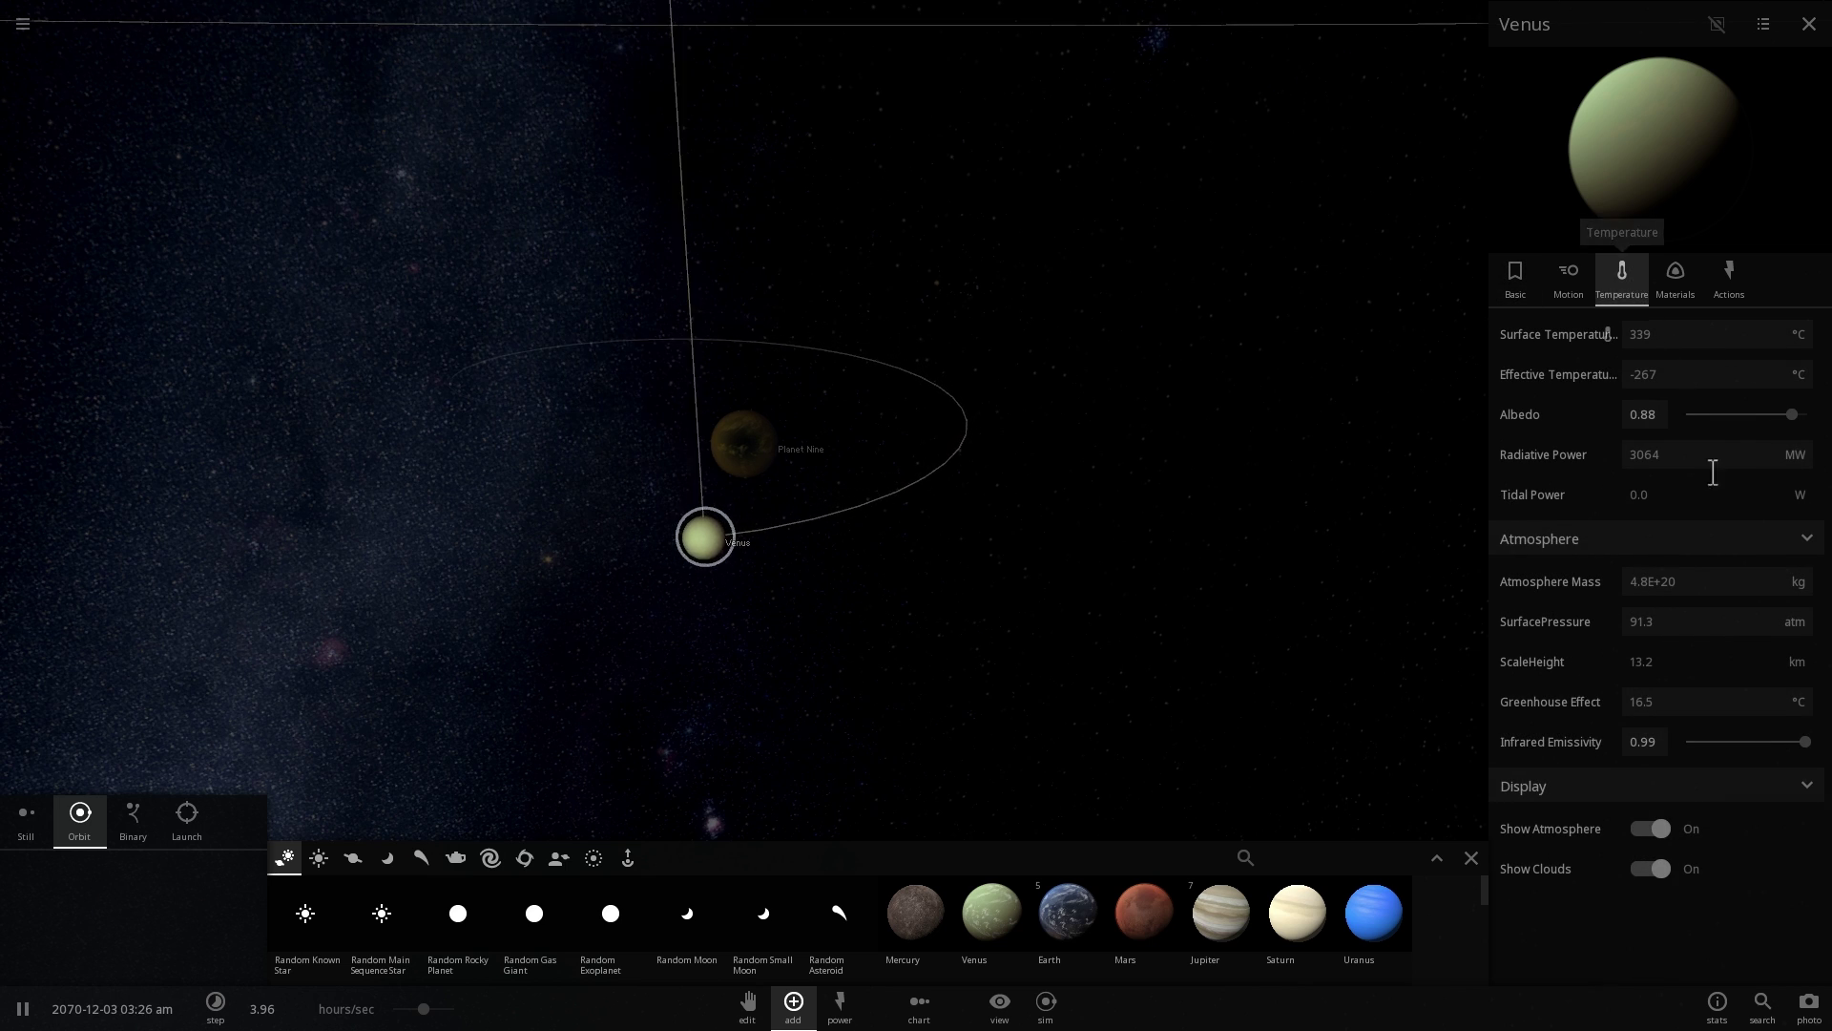
{"action": "left_click", "coordinate": [754, 450]}
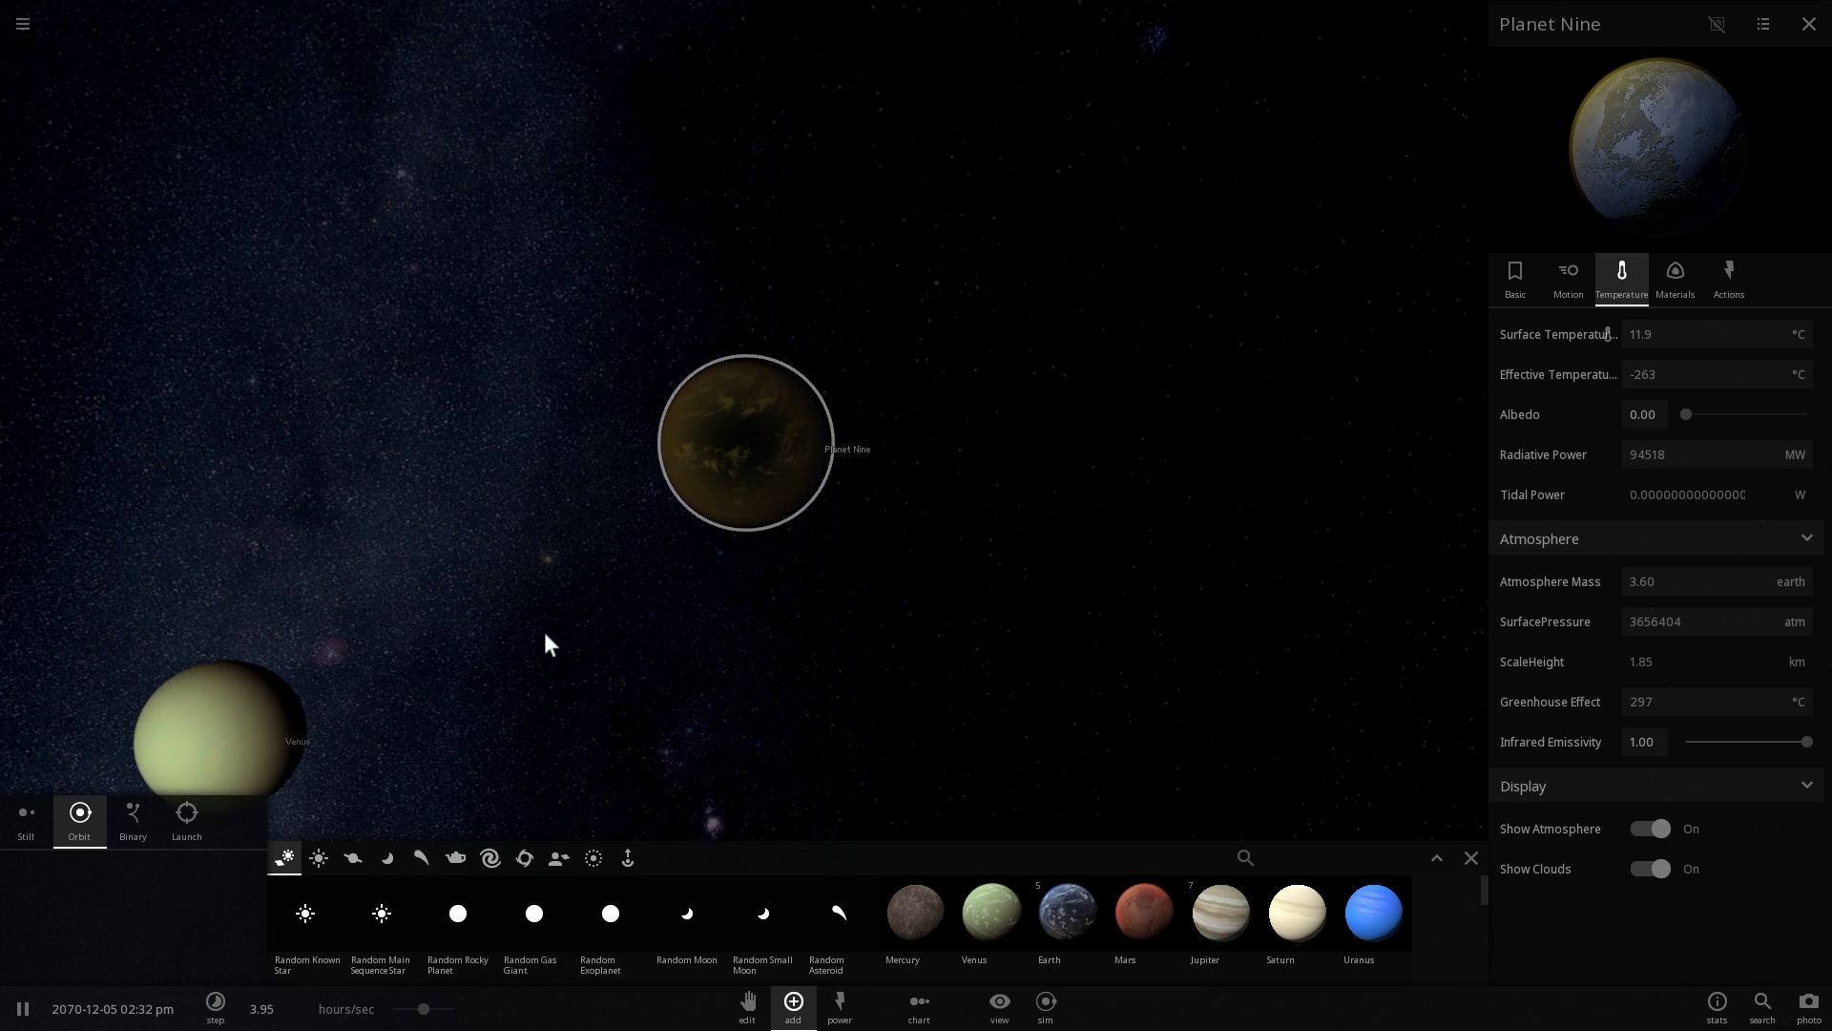
{"action": "scroll", "coordinate": [729, 501], "scroll_direction": "up", "scroll_amount": 5}
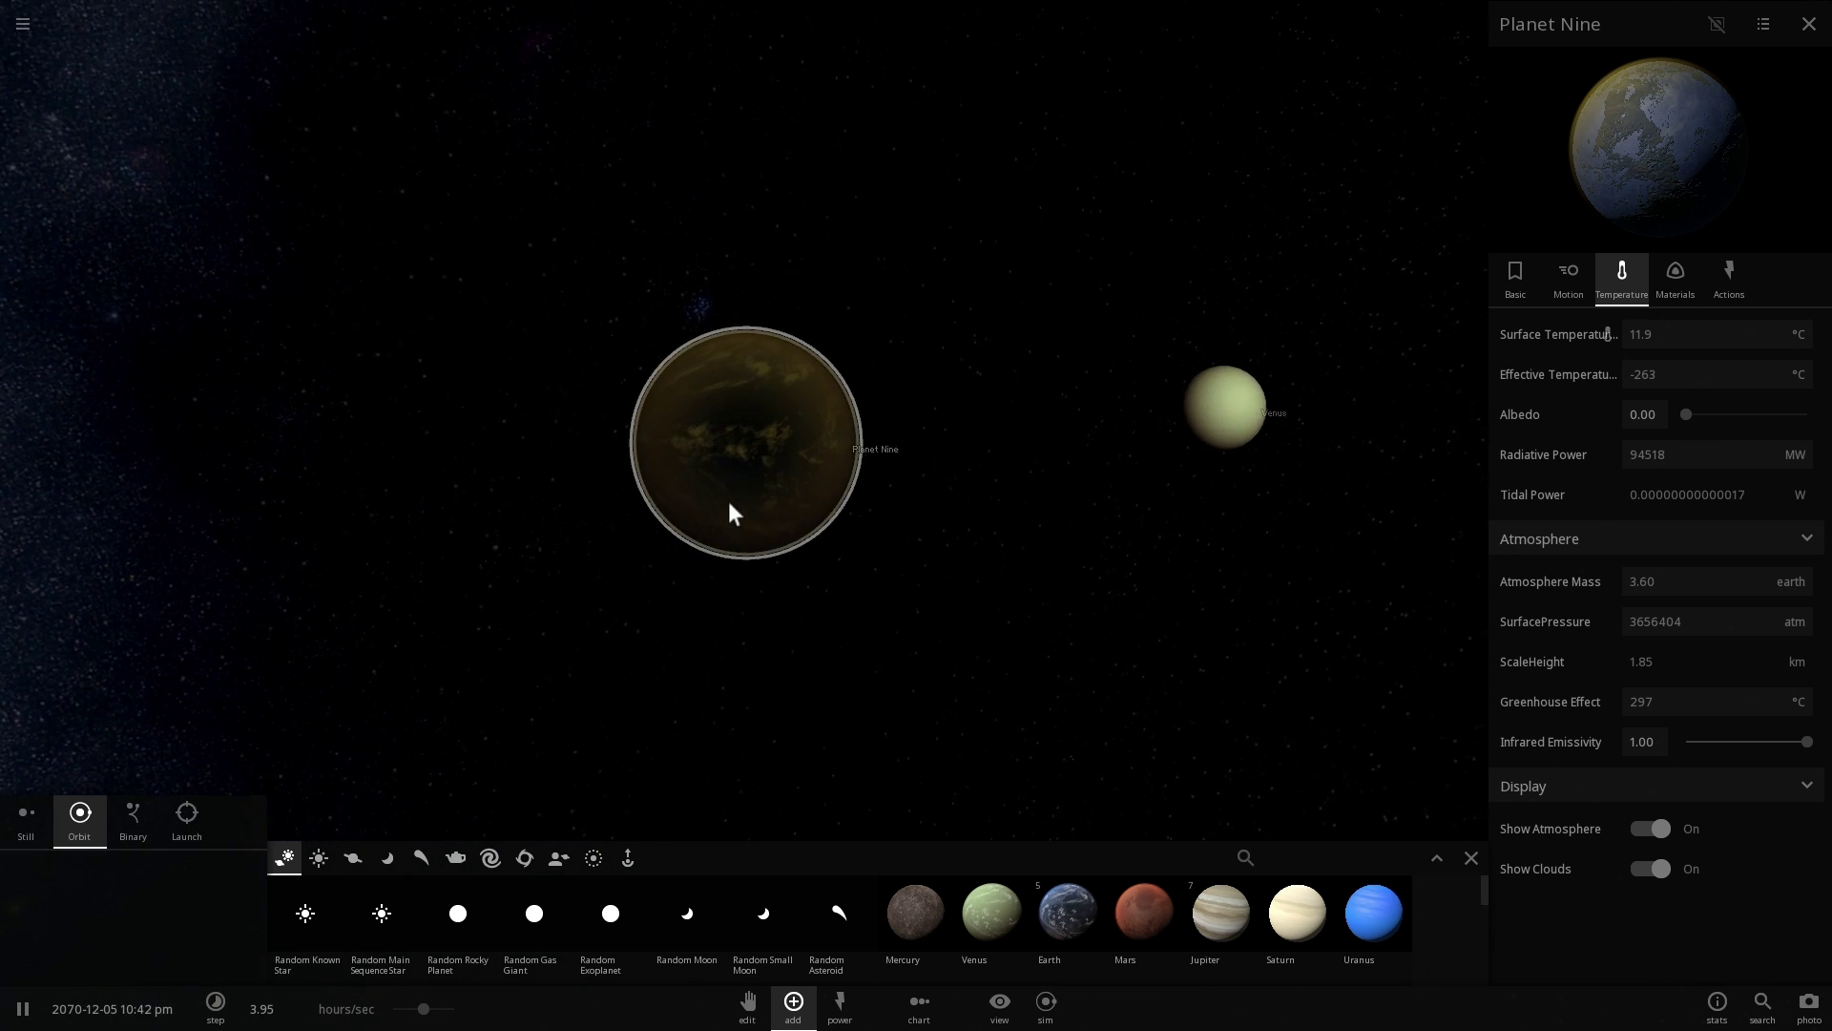
{"action": "scroll", "coordinate": [720, 507], "scroll_direction": "down", "scroll_amount": 5}
{"action": "key", "text": "space"}
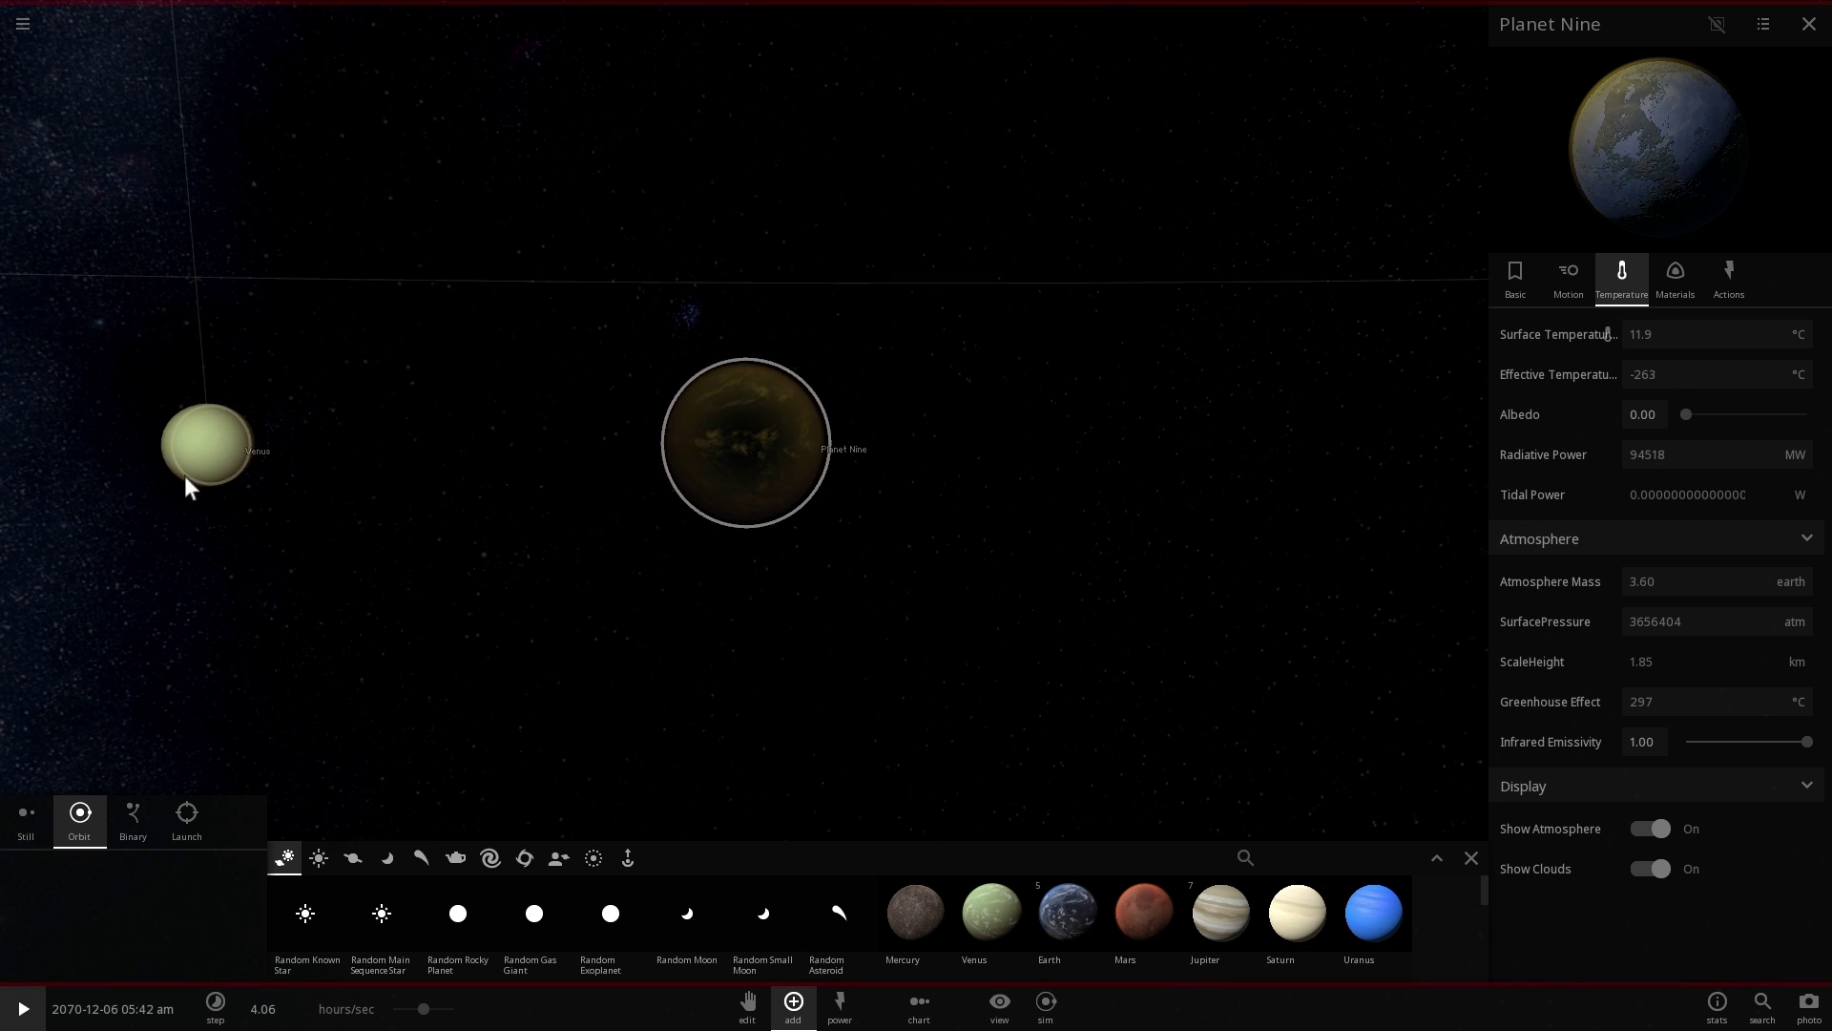
{"action": "left_click", "coordinate": [196, 474]}
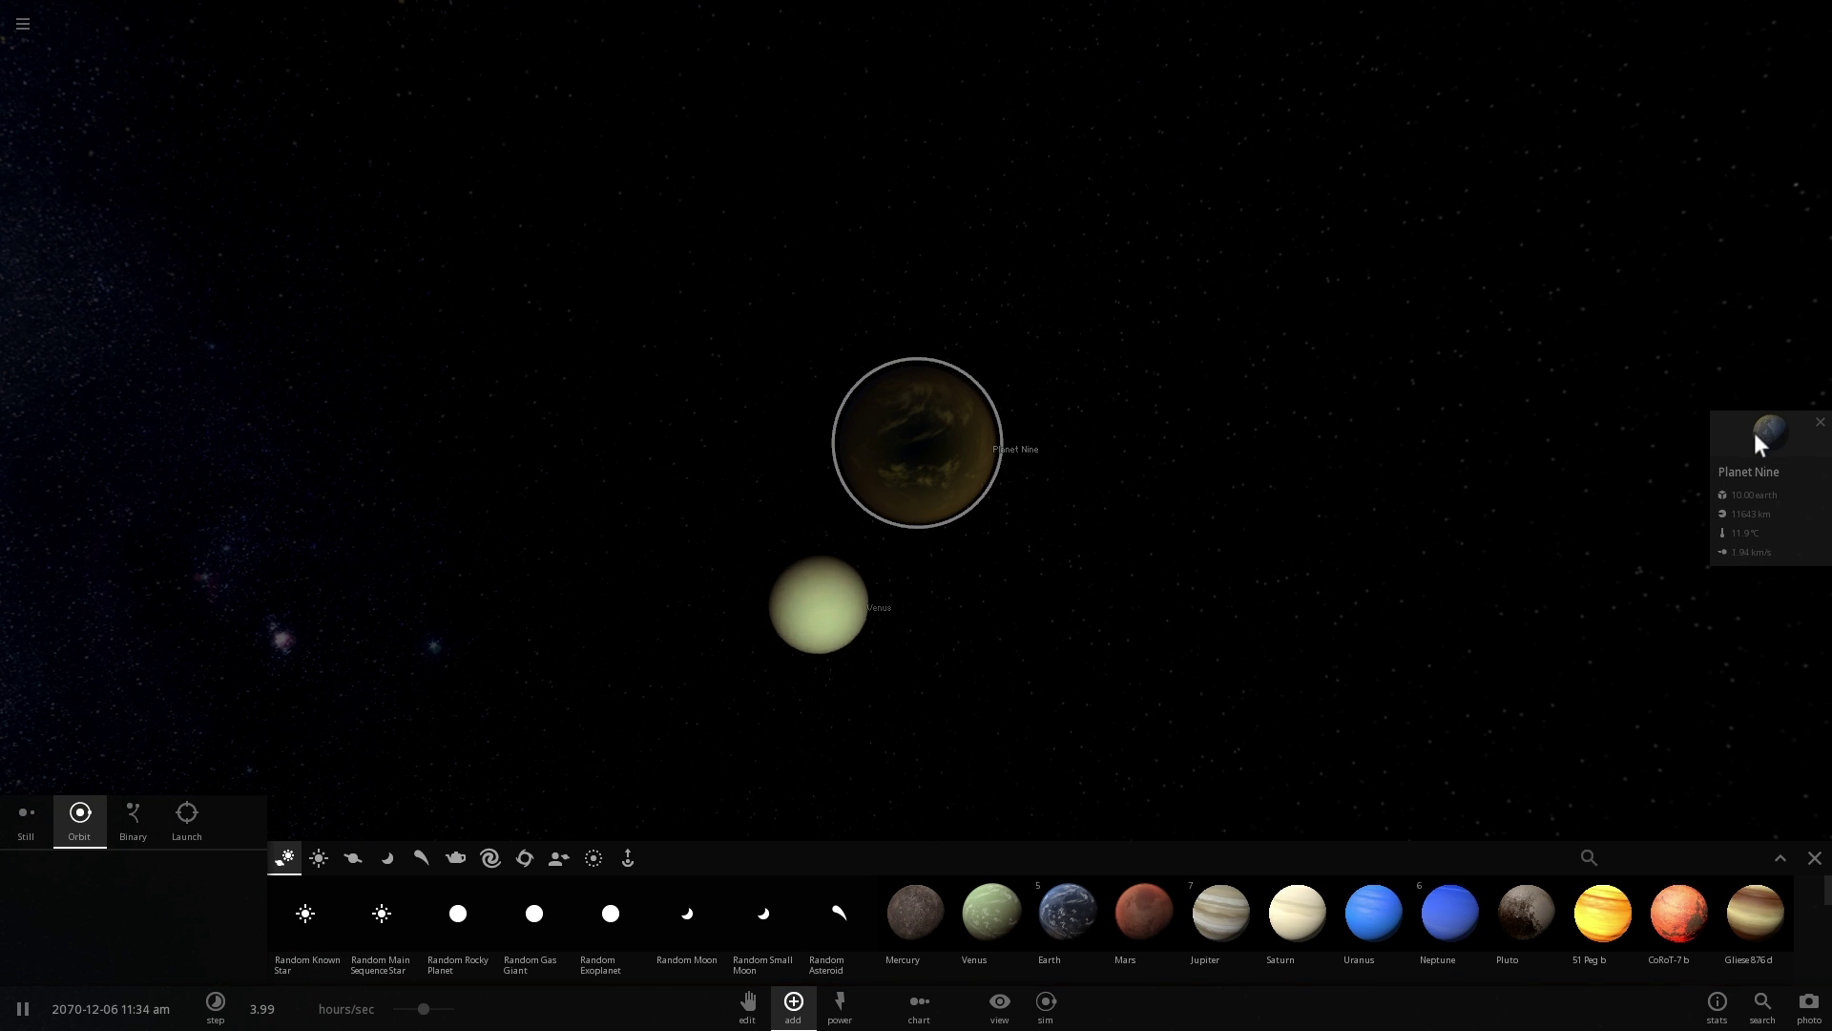
{"action": "left_click", "coordinate": [1754, 432]}
{"action": "left_click", "coordinate": [1622, 277]}
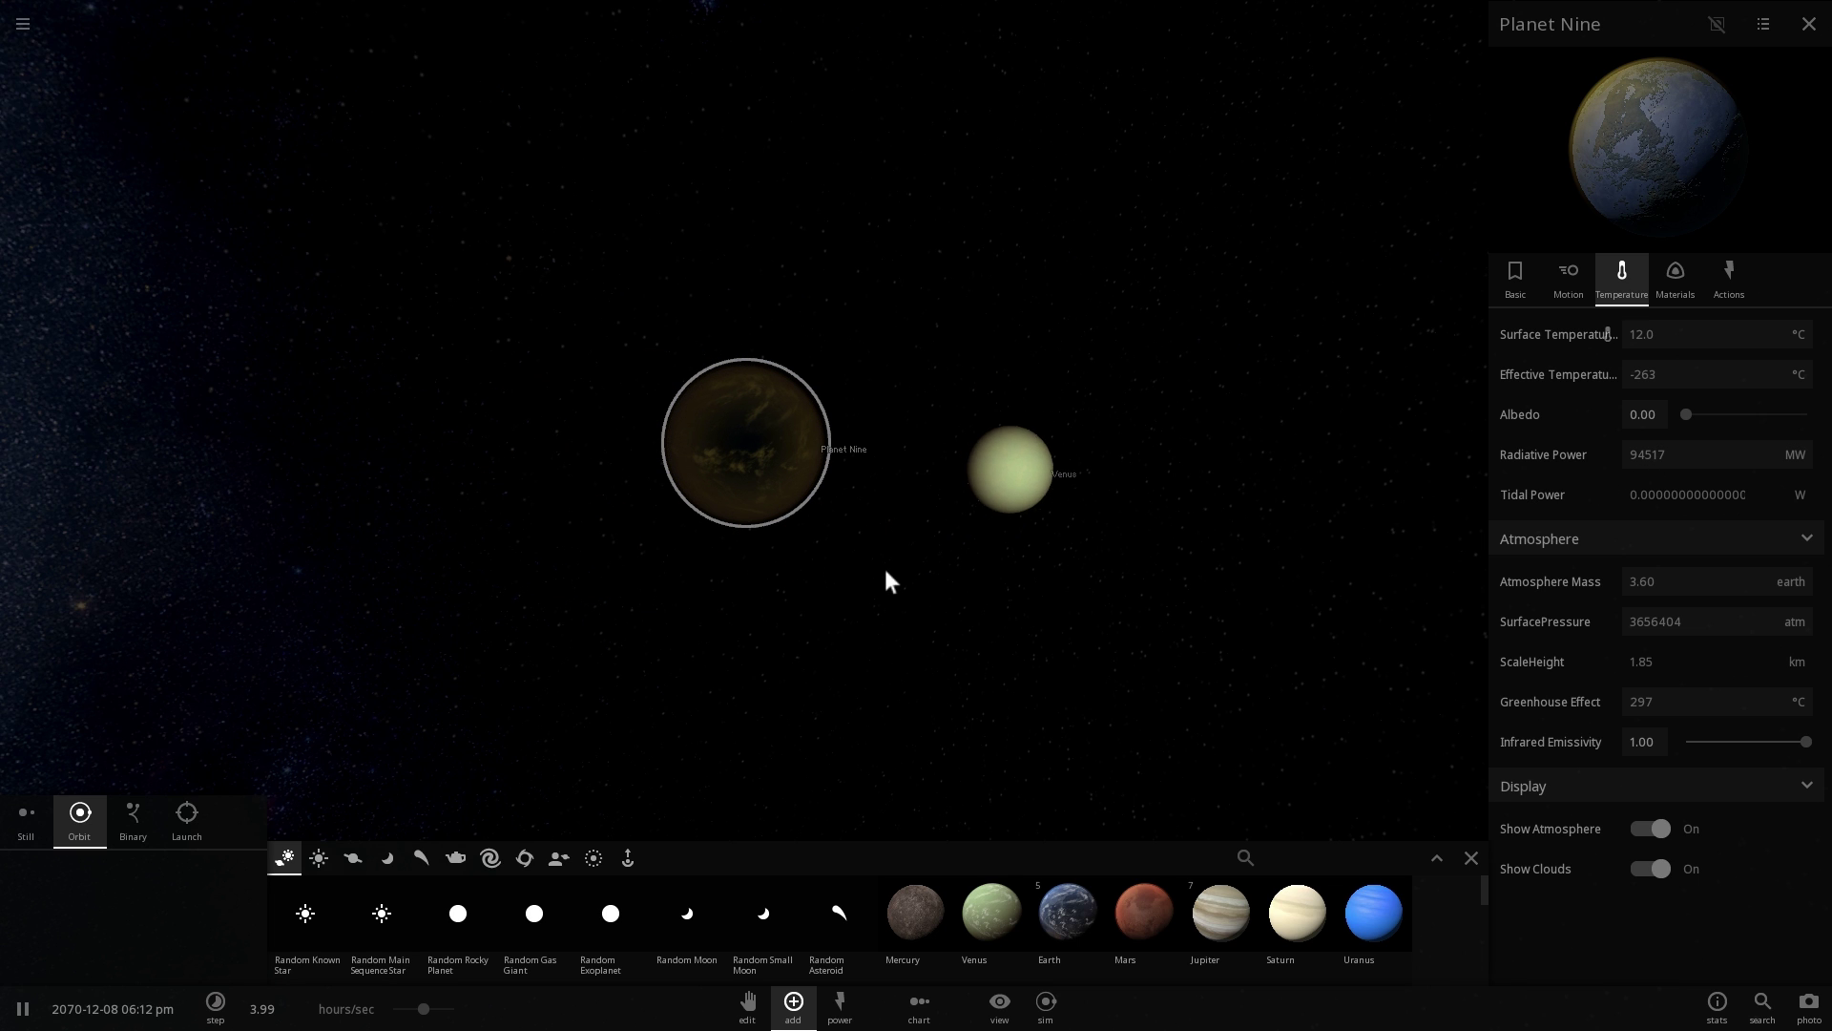
{"action": "left_click_drag", "start_coordinate": [884, 569], "coordinate": [822, 535]}
{"action": "scroll", "coordinate": [822, 554], "scroll_direction": "up", "scroll_amount": 3}
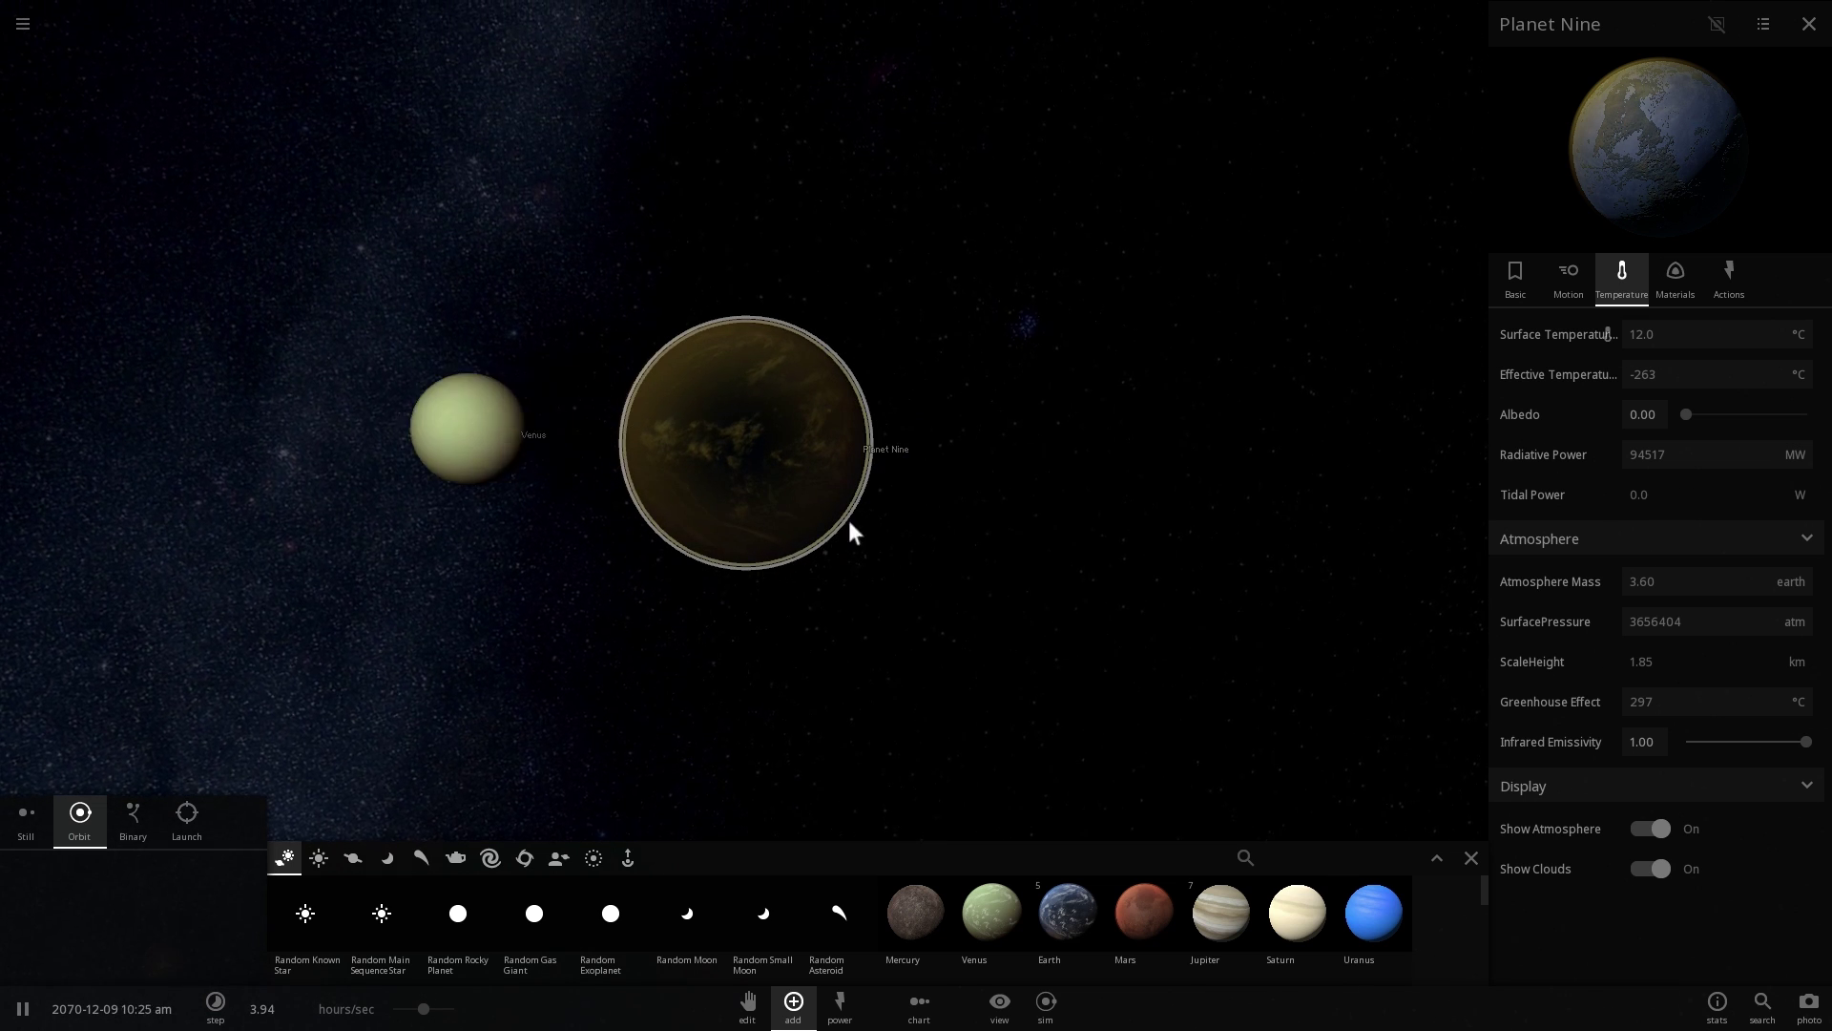
Pause the simulation and delete Venus
{"action": "key", "text": "space"}
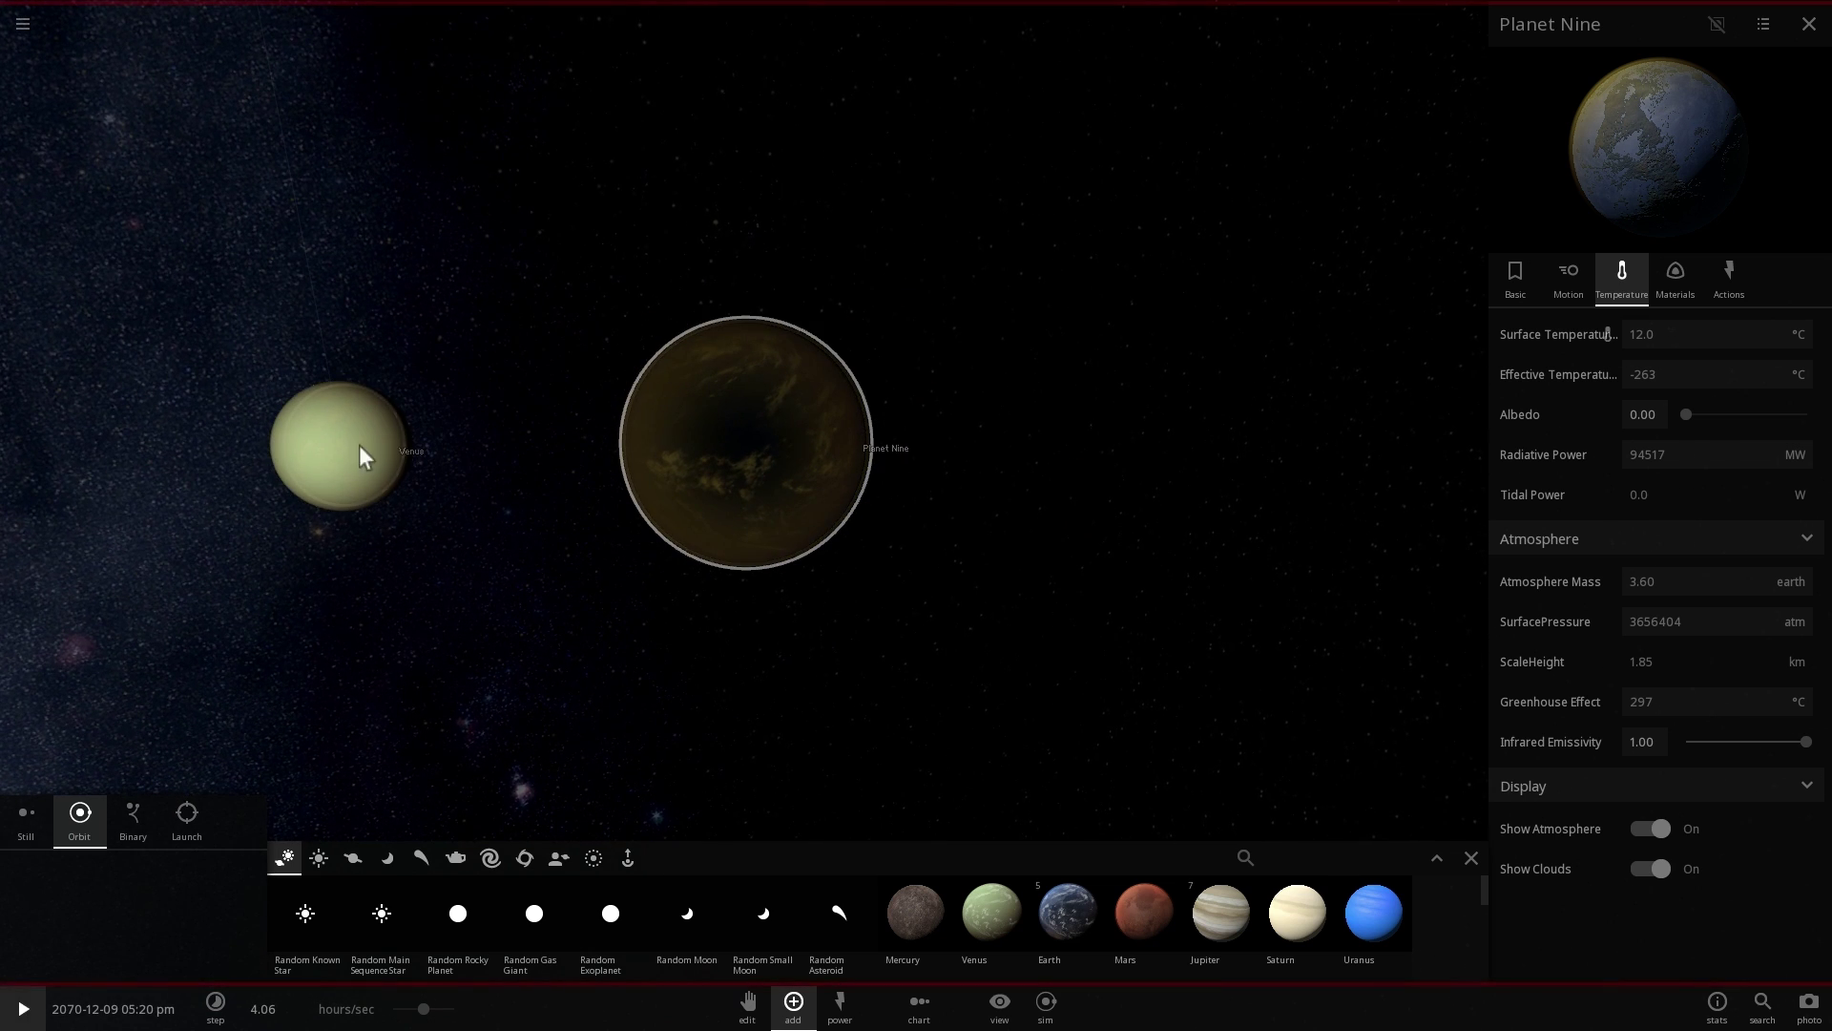
{"action": "left_click", "coordinate": [346, 453]}
{"action": "key", "text": "Delete"}
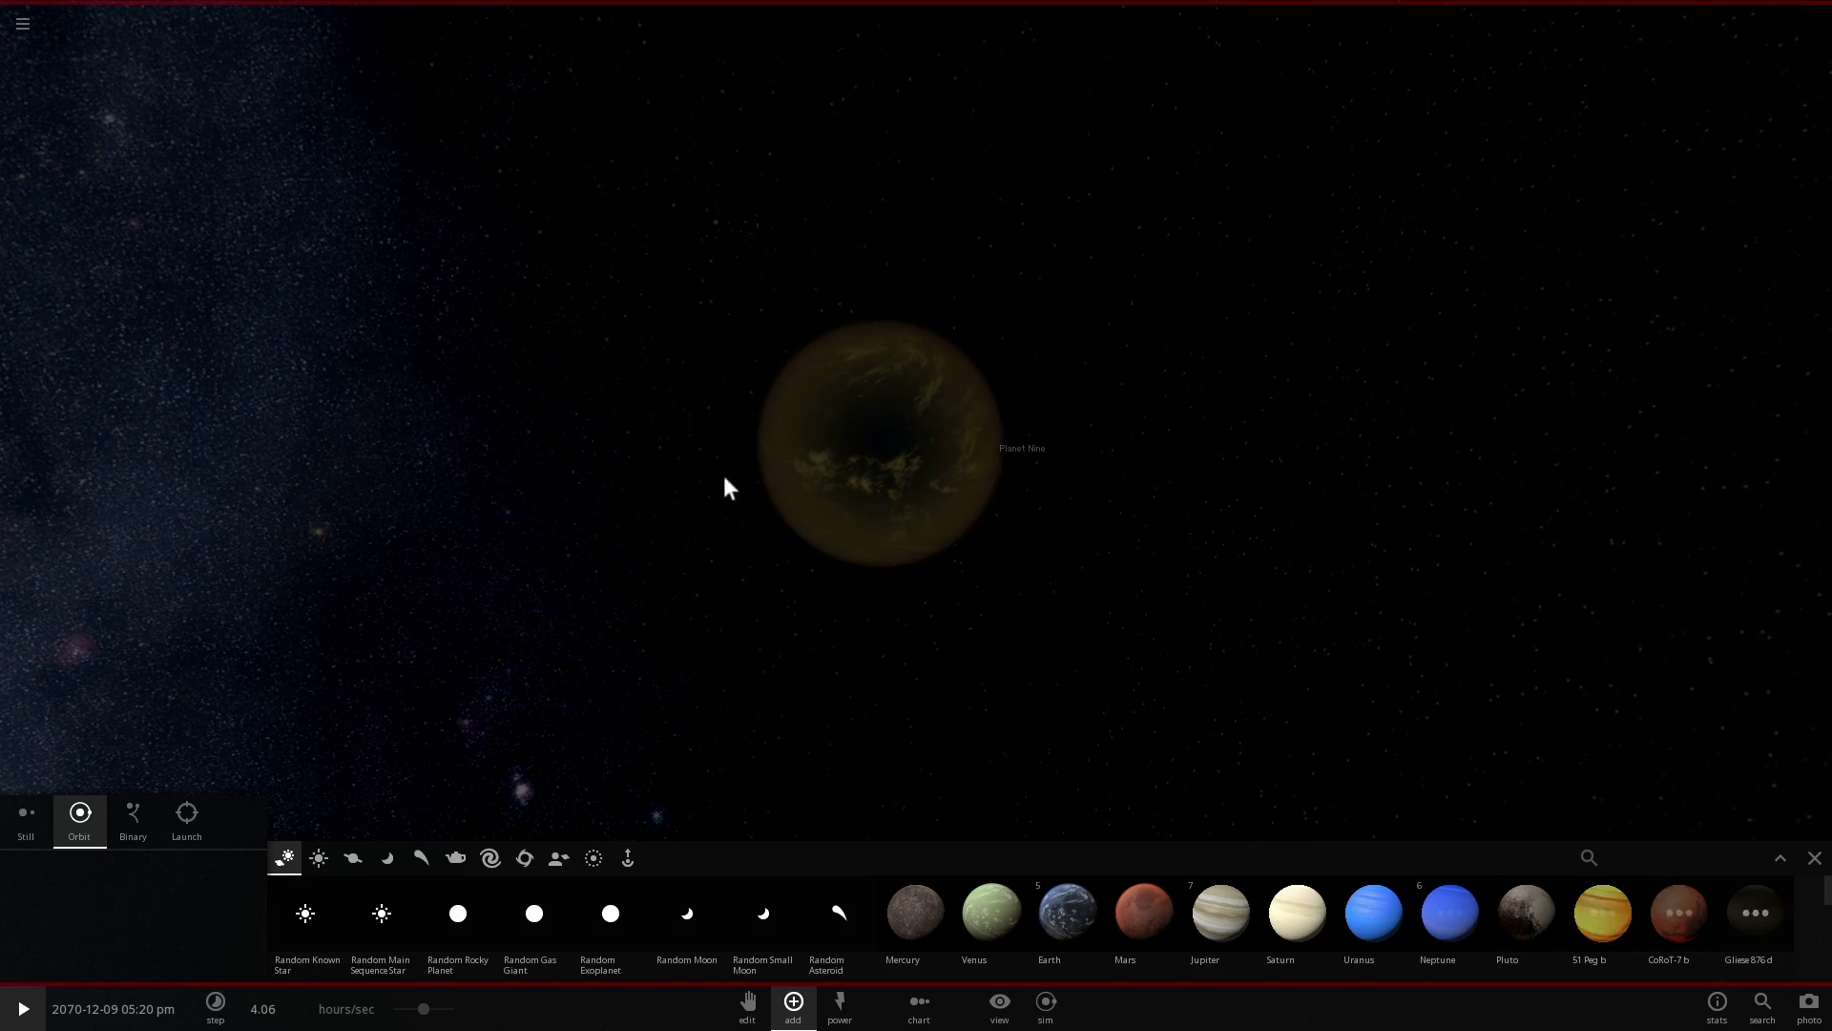
Resume the simulation and examine Planet Nine's dark and lit sides, atmosphere values and basic properties
{"action": "left_click_drag", "start_coordinate": [1313, 416], "coordinate": [1018, 437]}
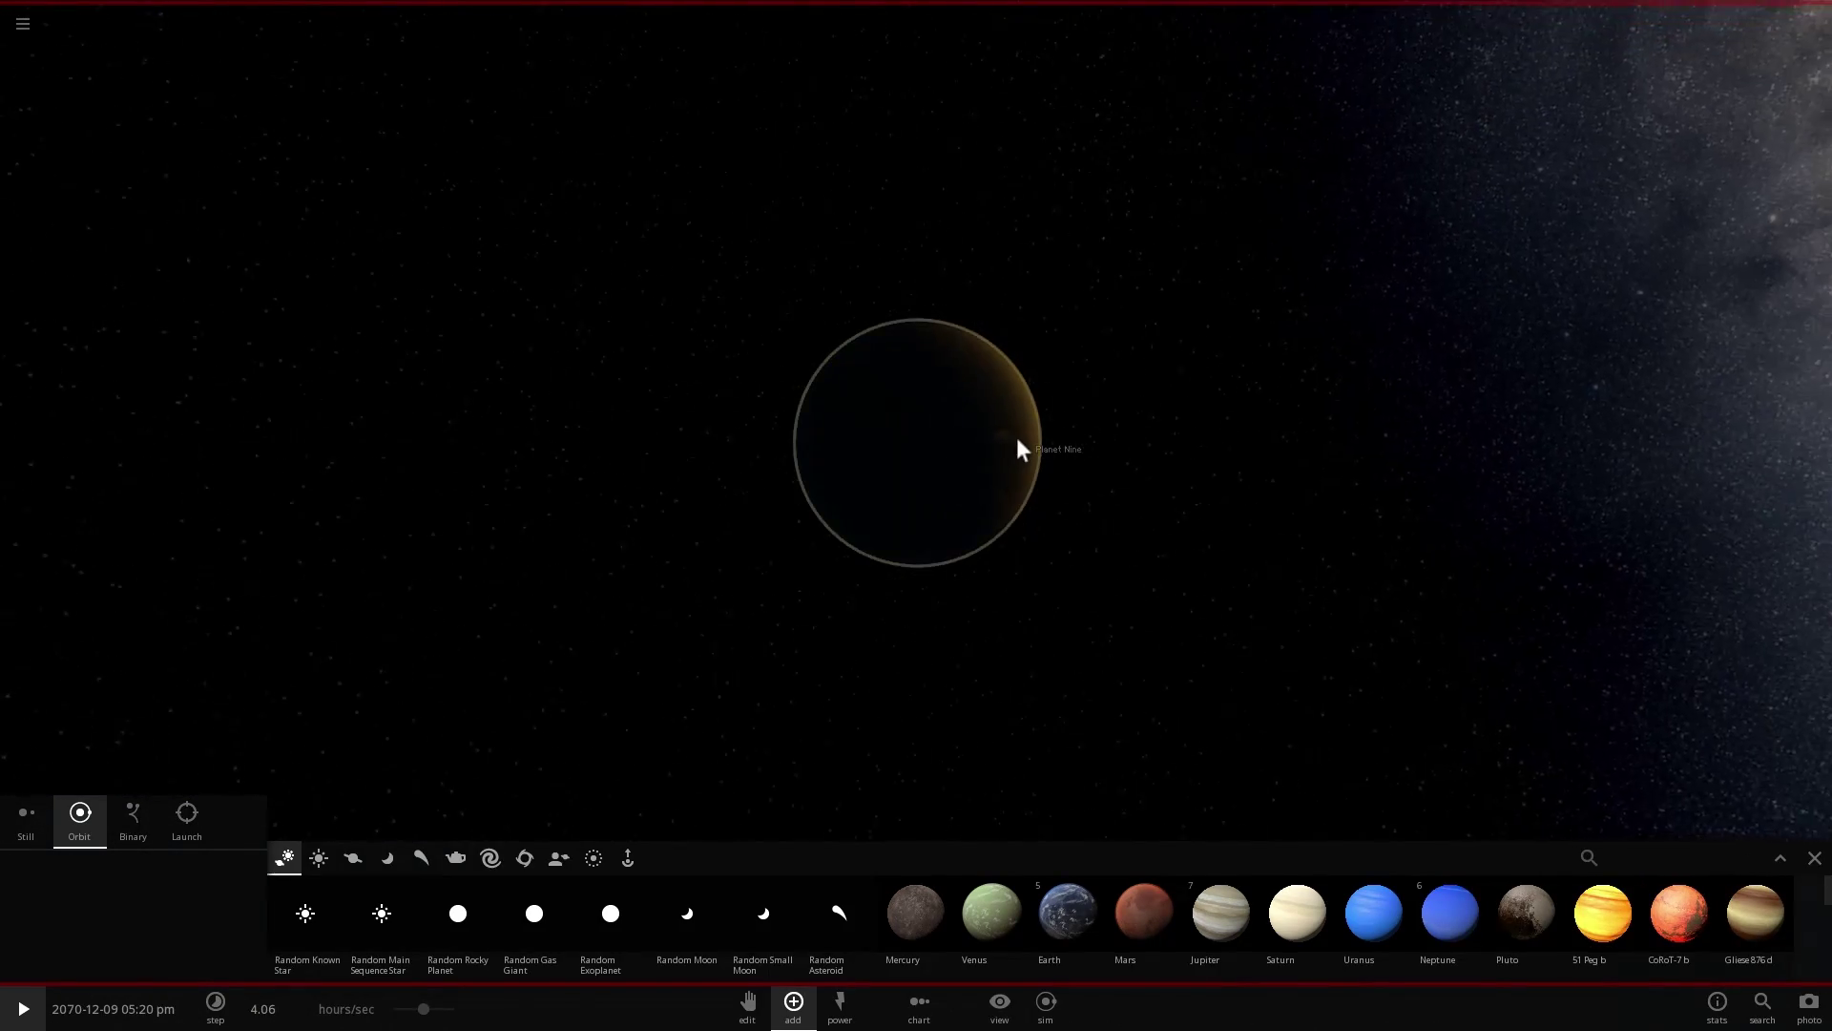
{"action": "scroll", "coordinate": [931, 462], "scroll_direction": "up", "scroll_amount": 3}
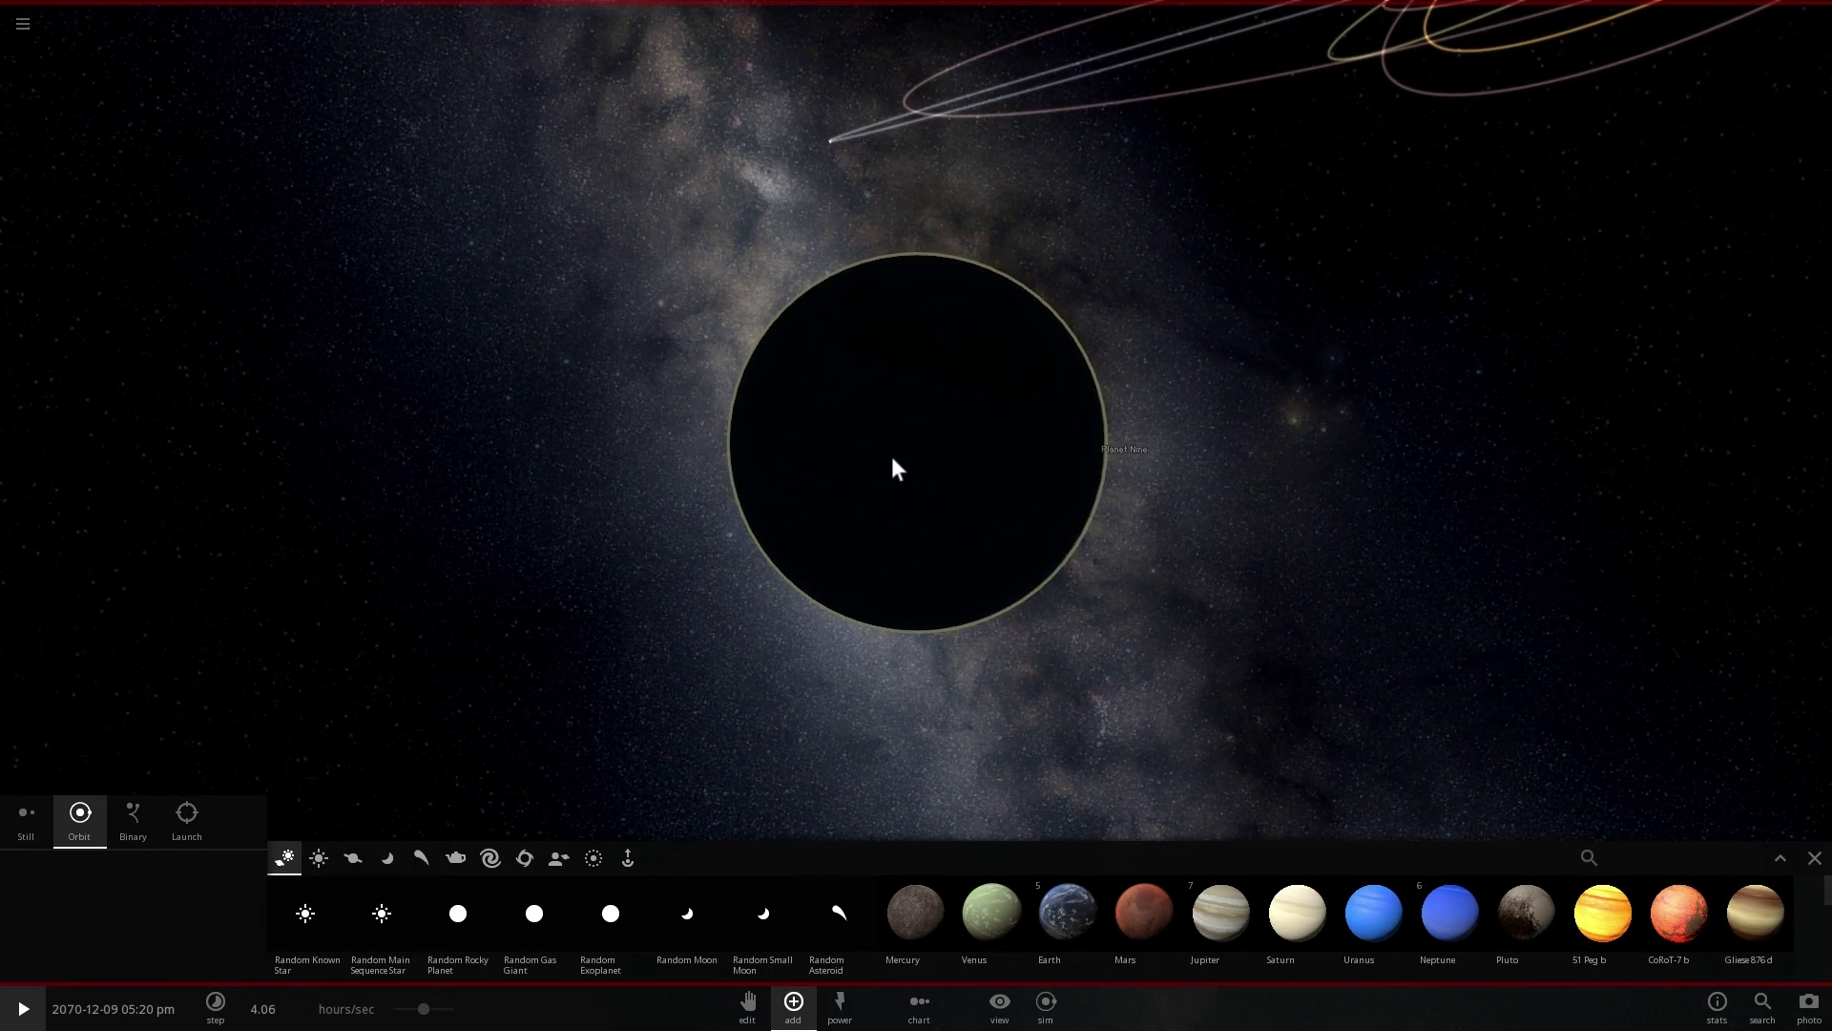
{"action": "right_click_drag", "start_coordinate": [891, 471], "coordinate": [861, 443]}
{"action": "left_click_drag", "start_coordinate": [860, 441], "coordinate": [630, 416]}
{"action": "key", "text": "space"}
{"action": "left_click", "coordinate": [1771, 427]}
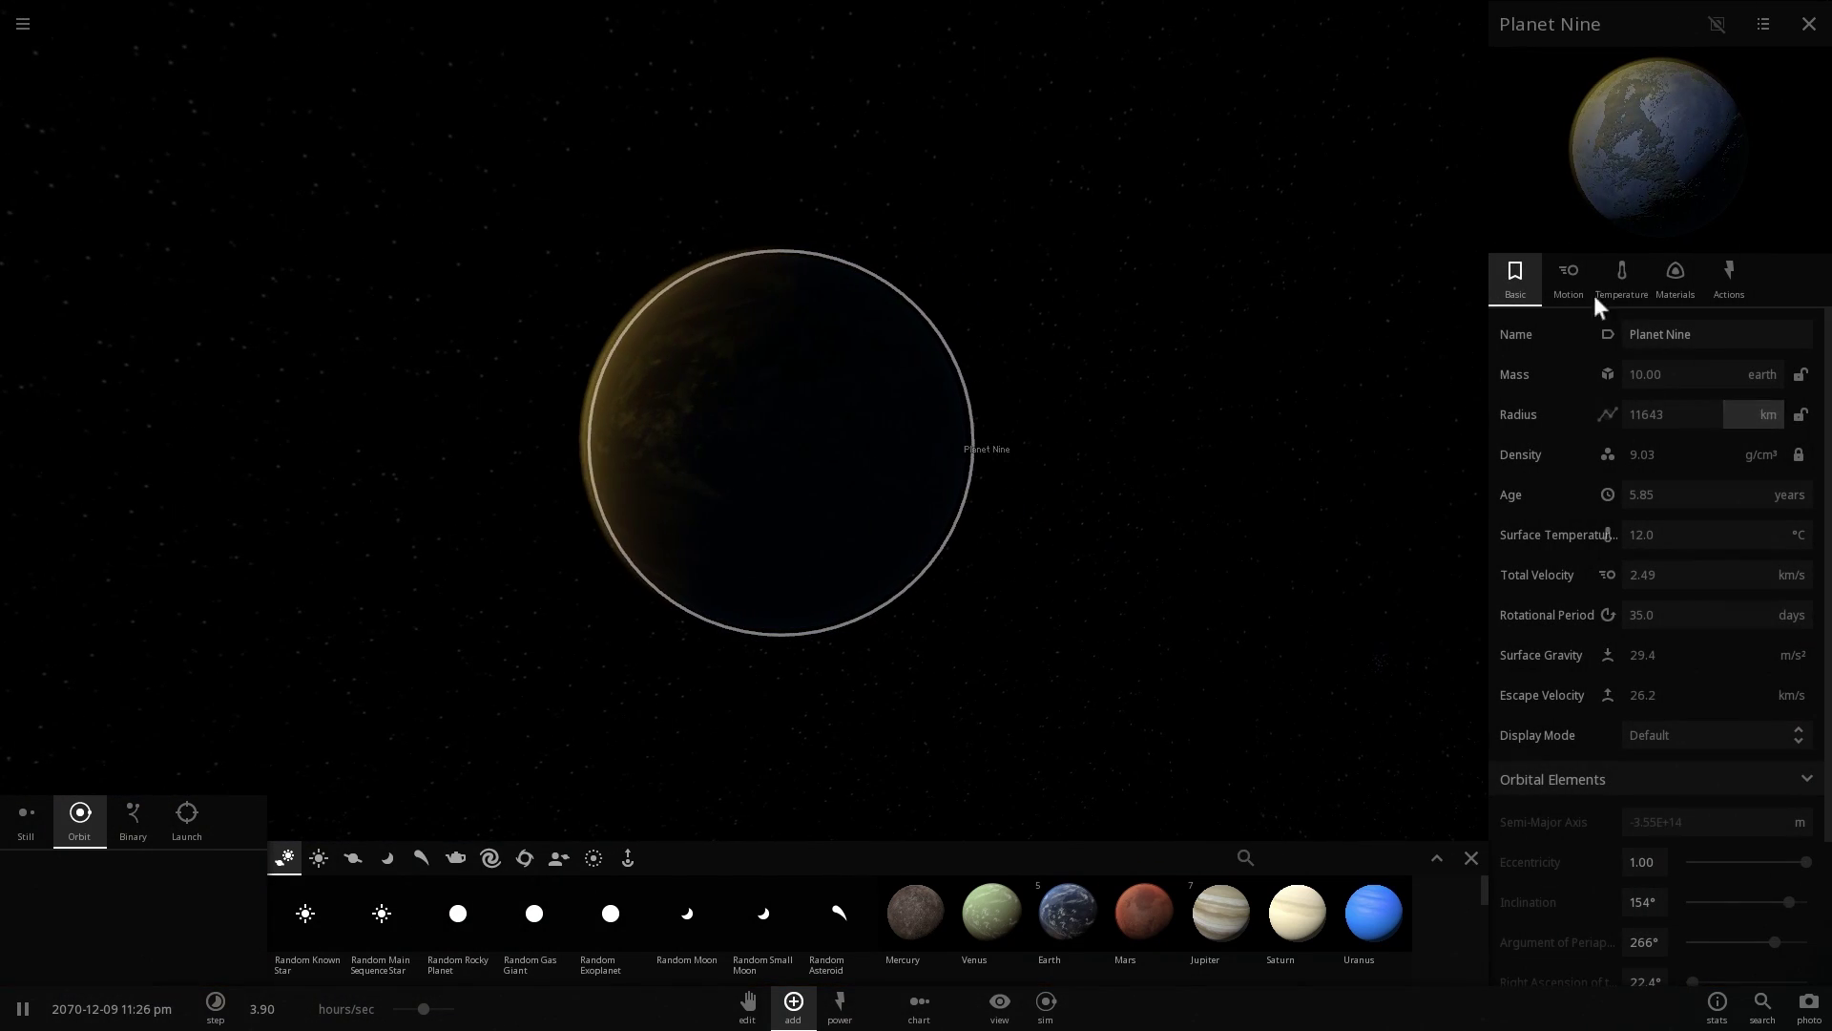
{"action": "left_click", "coordinate": [1608, 270]}
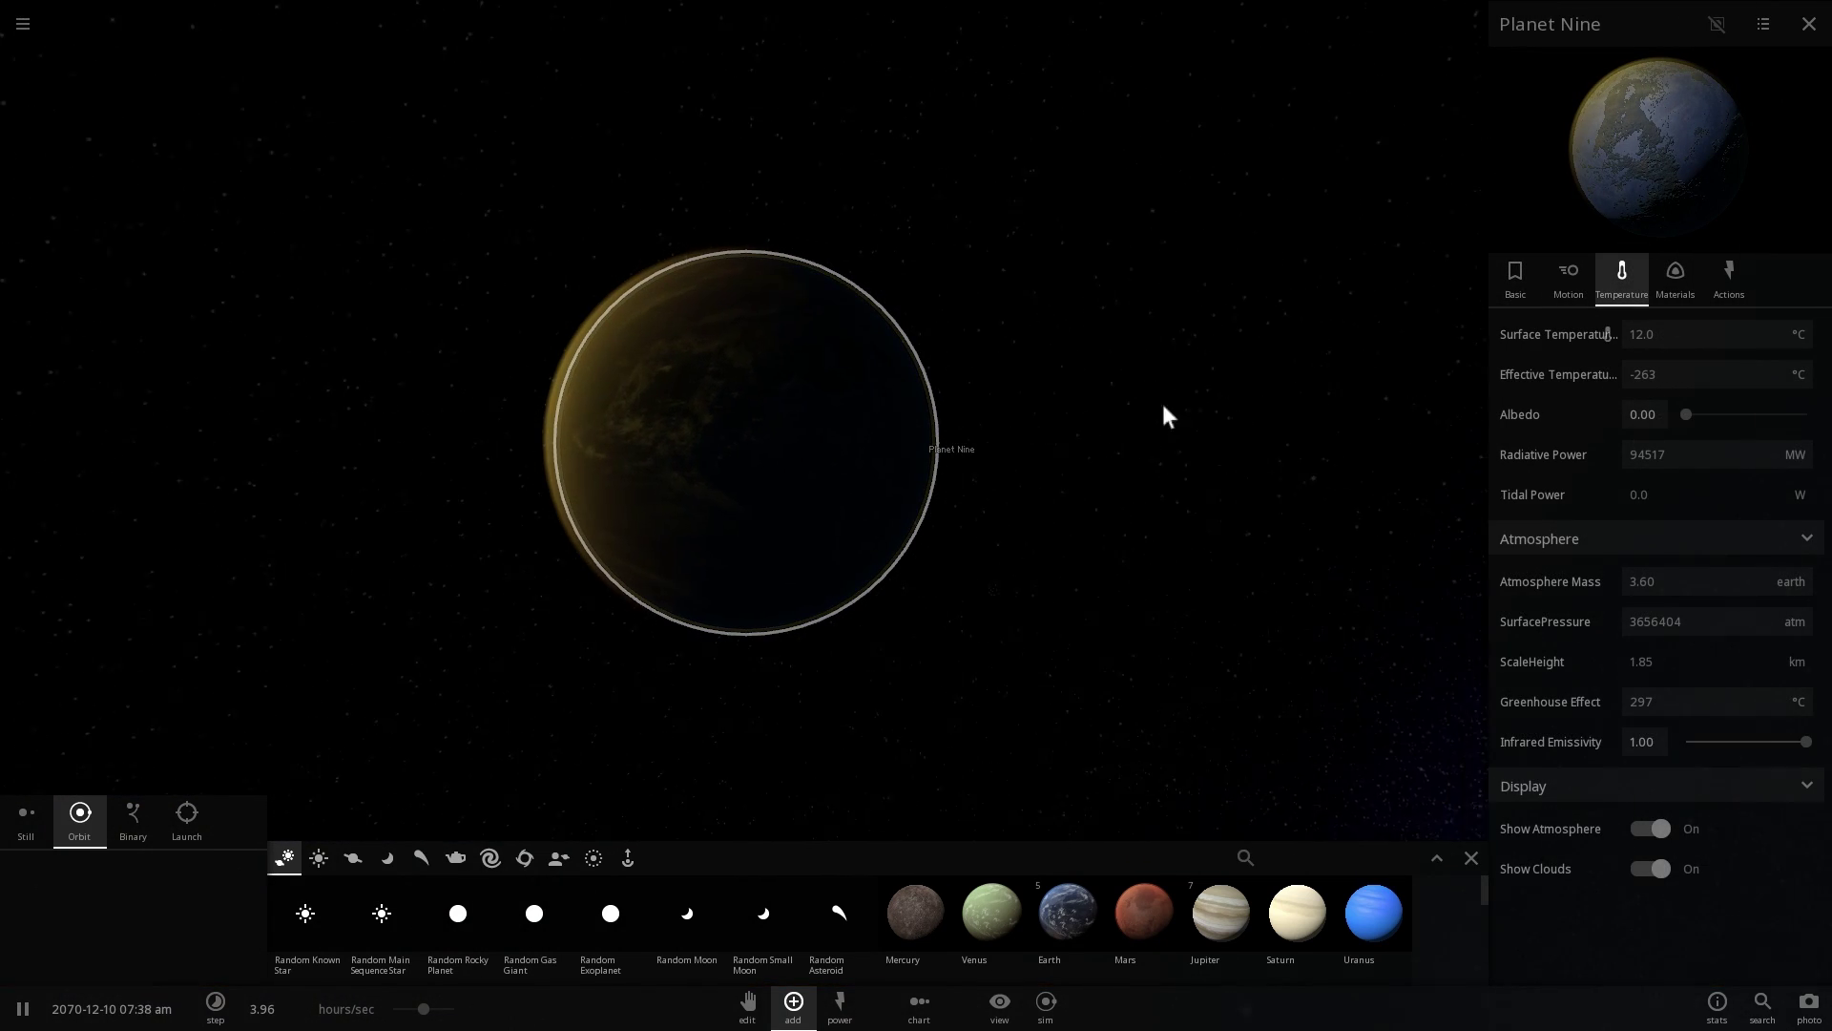
{"action": "scroll", "coordinate": [704, 461], "scroll_direction": "up", "scroll_amount": 5}
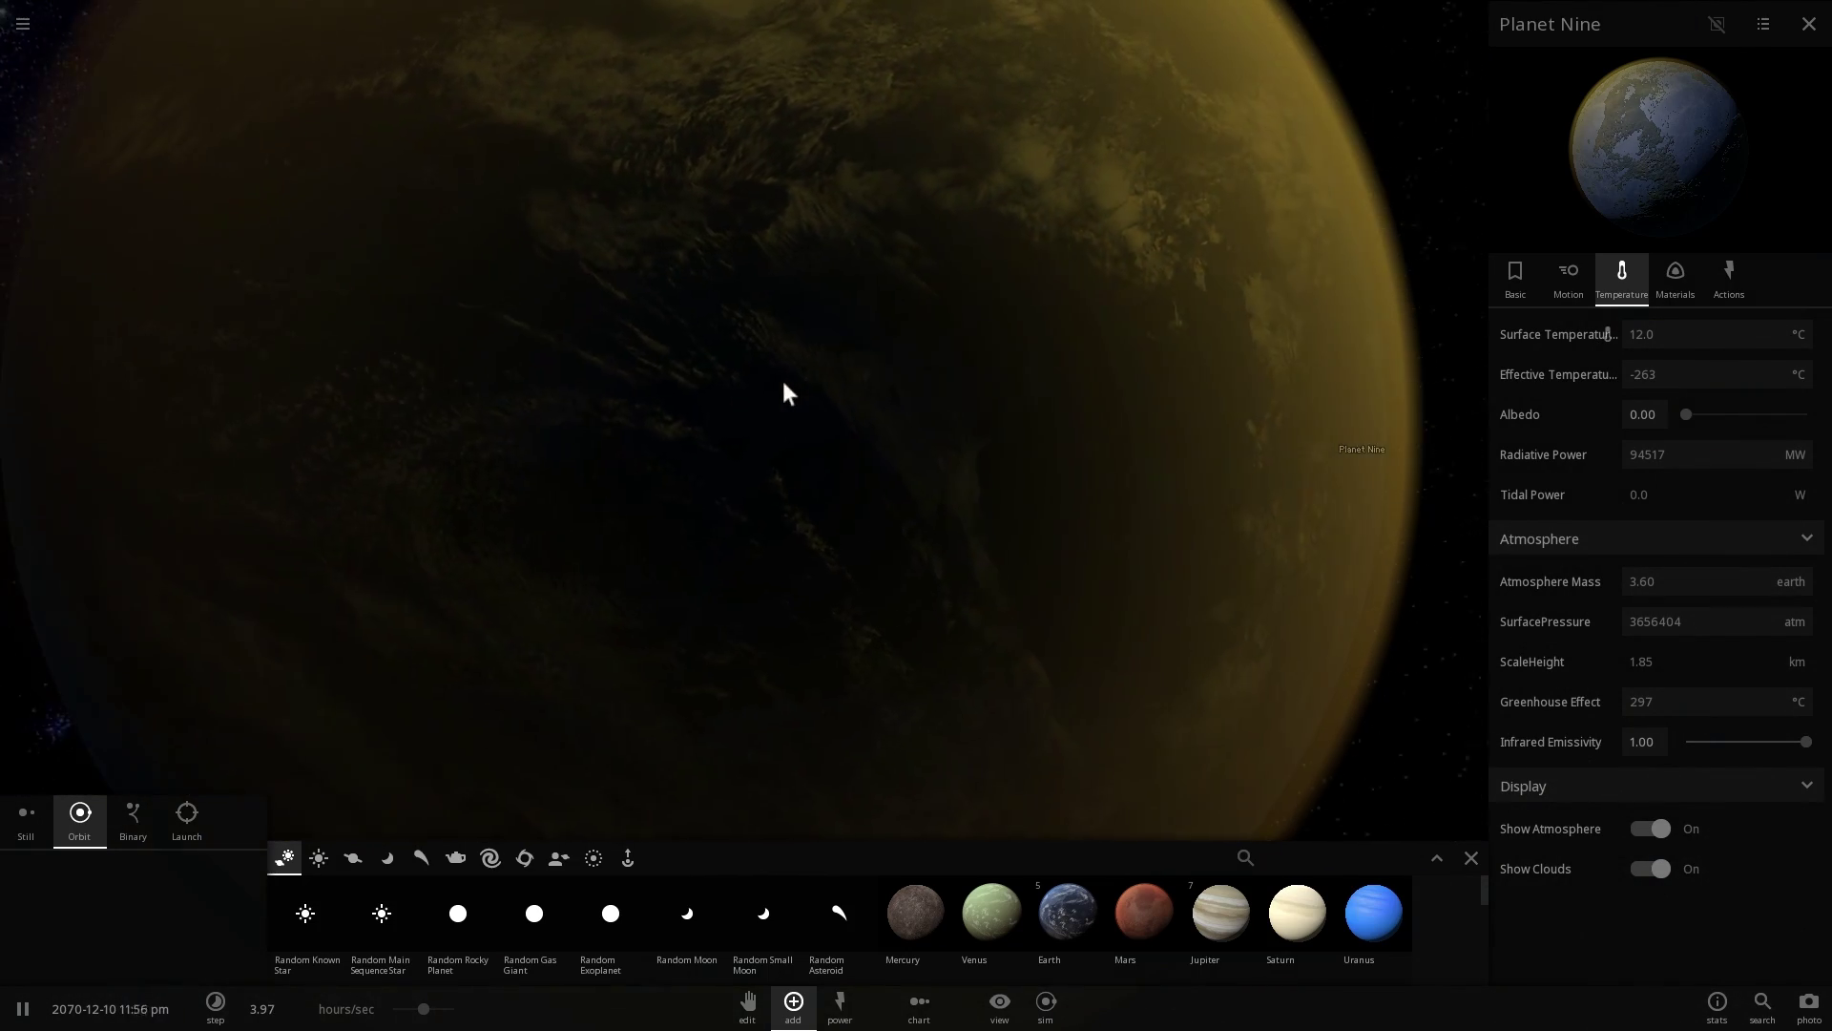
{"action": "scroll", "coordinate": [535, 460], "scroll_direction": "down", "scroll_amount": 3}
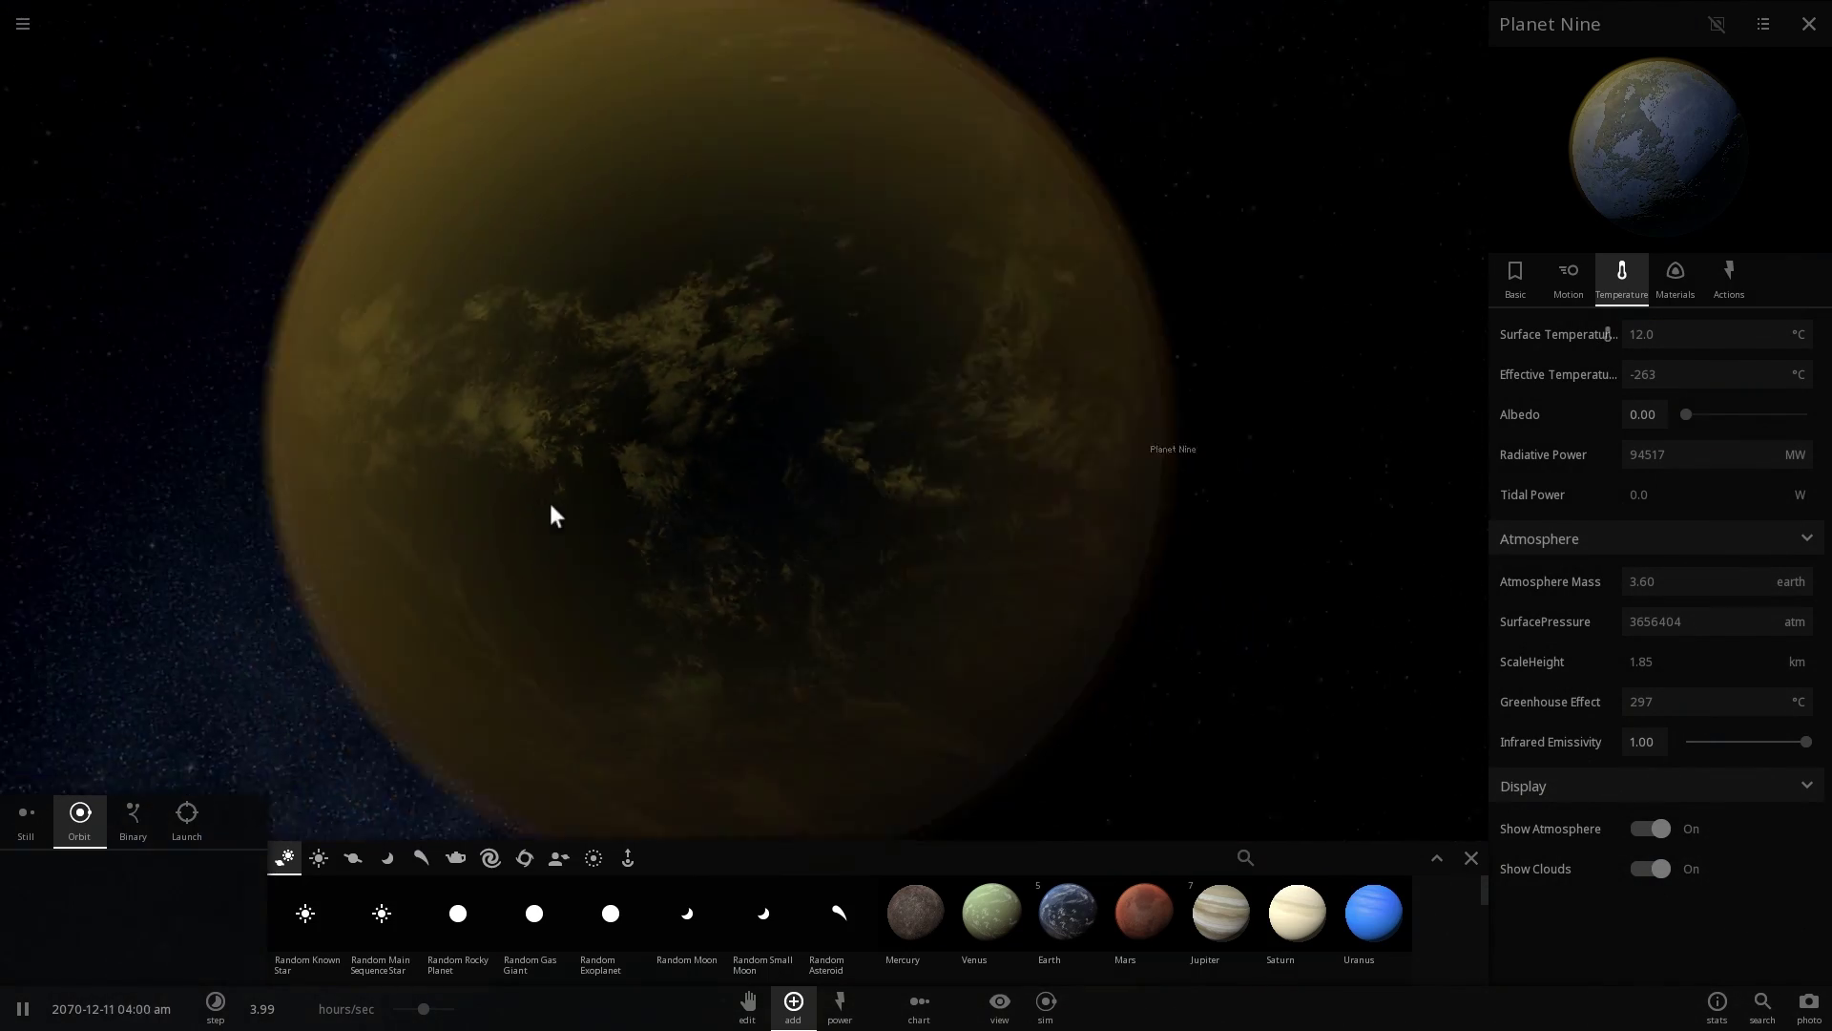
{"action": "scroll", "coordinate": [553, 515], "scroll_direction": "down", "scroll_amount": 3}
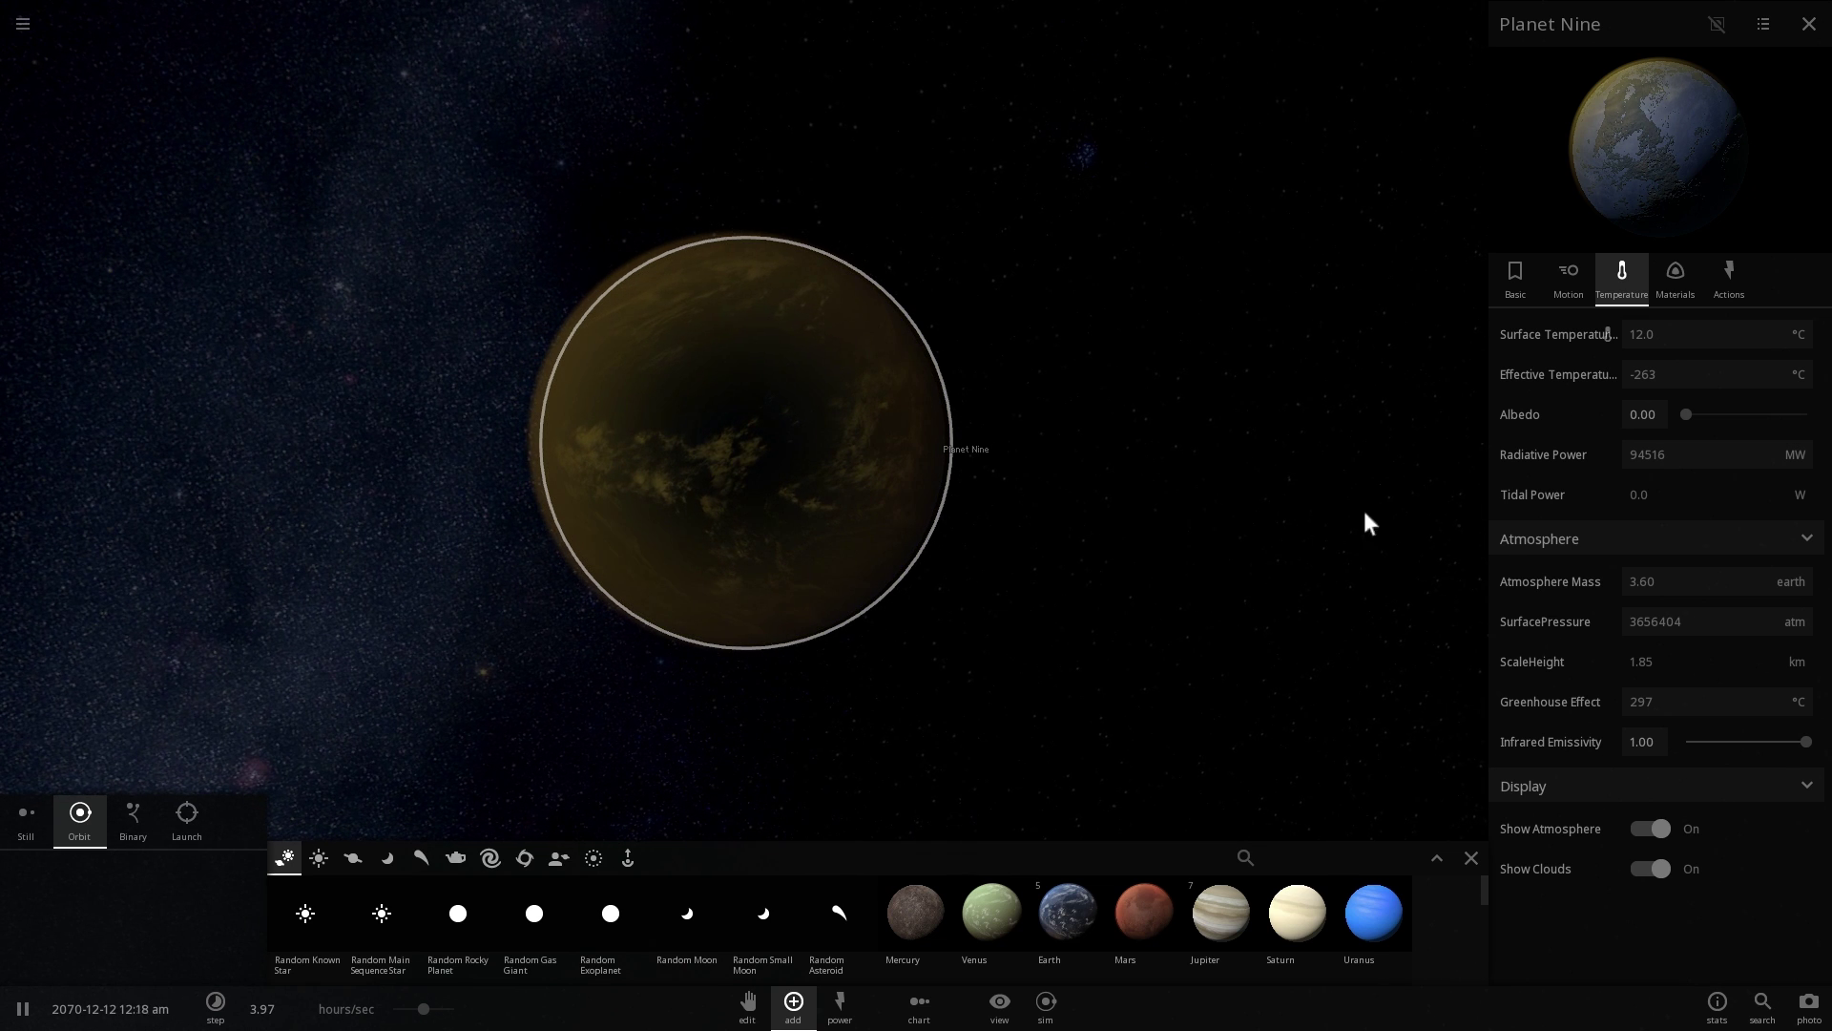
{"action": "left_click", "coordinate": [1536, 275]}
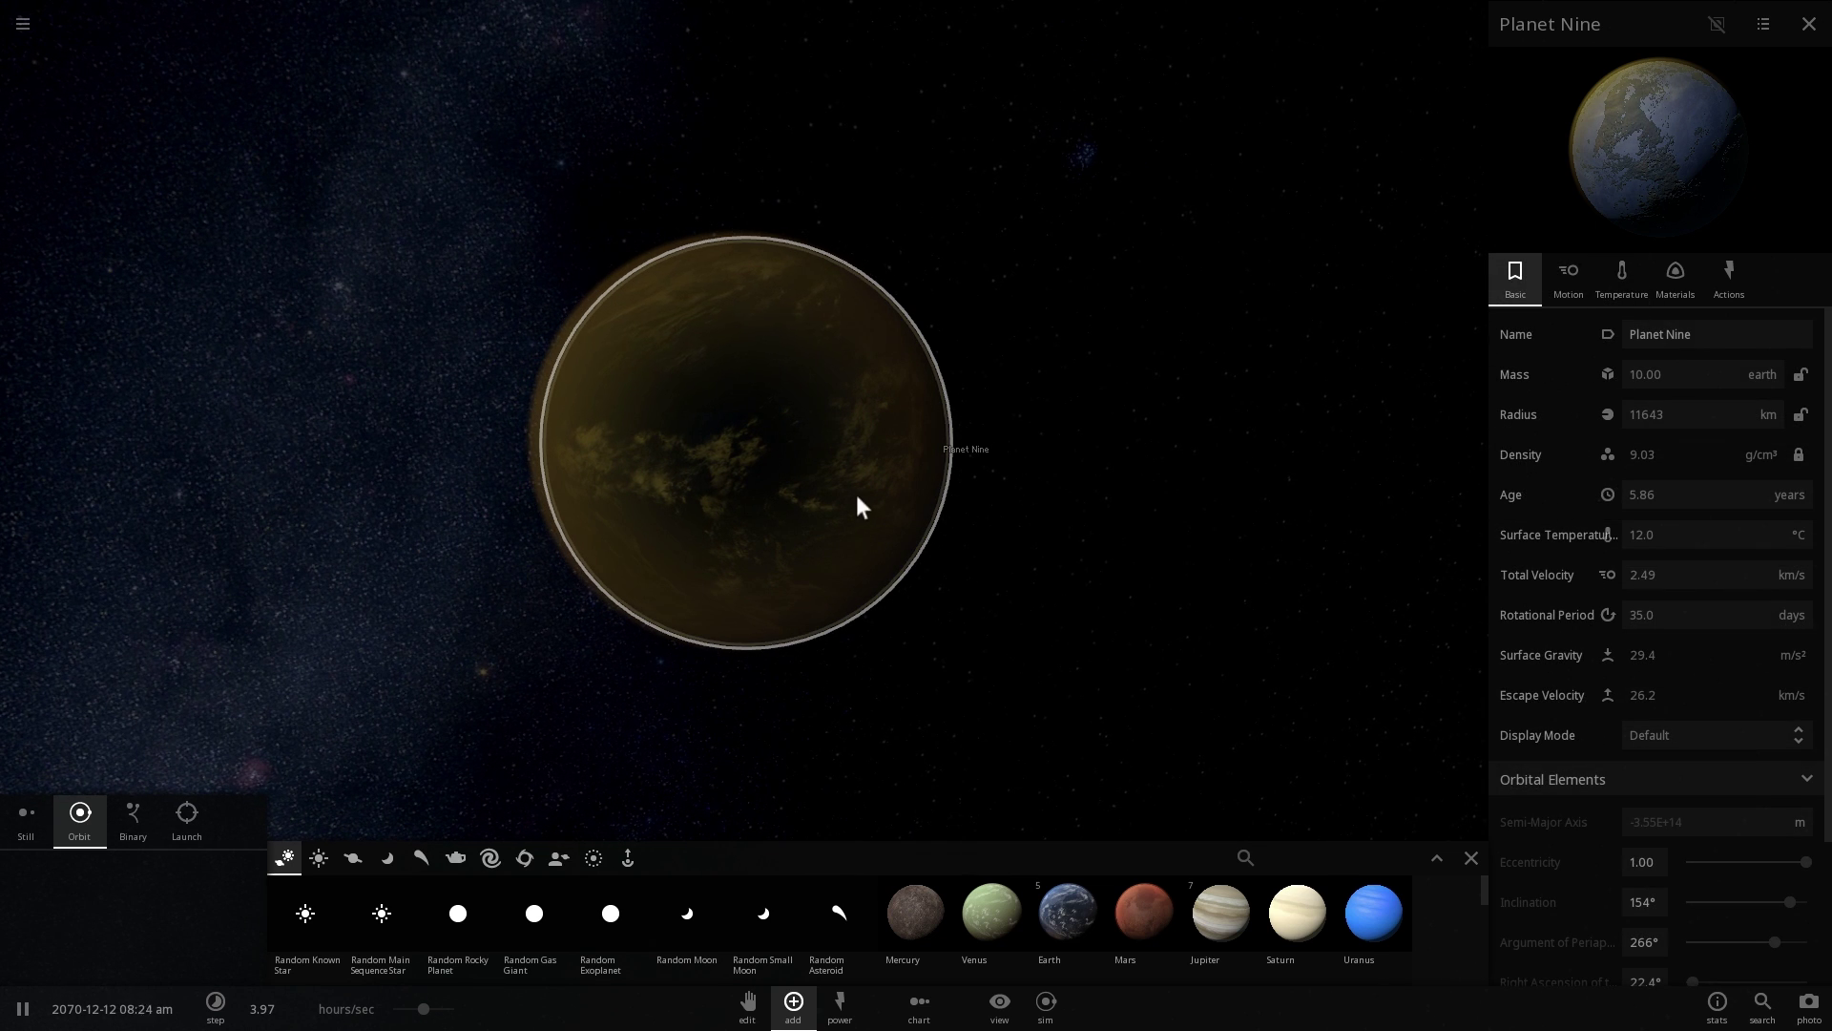
{"action": "scroll", "coordinate": [1006, 483], "scroll_direction": "up", "scroll_amount": 3}
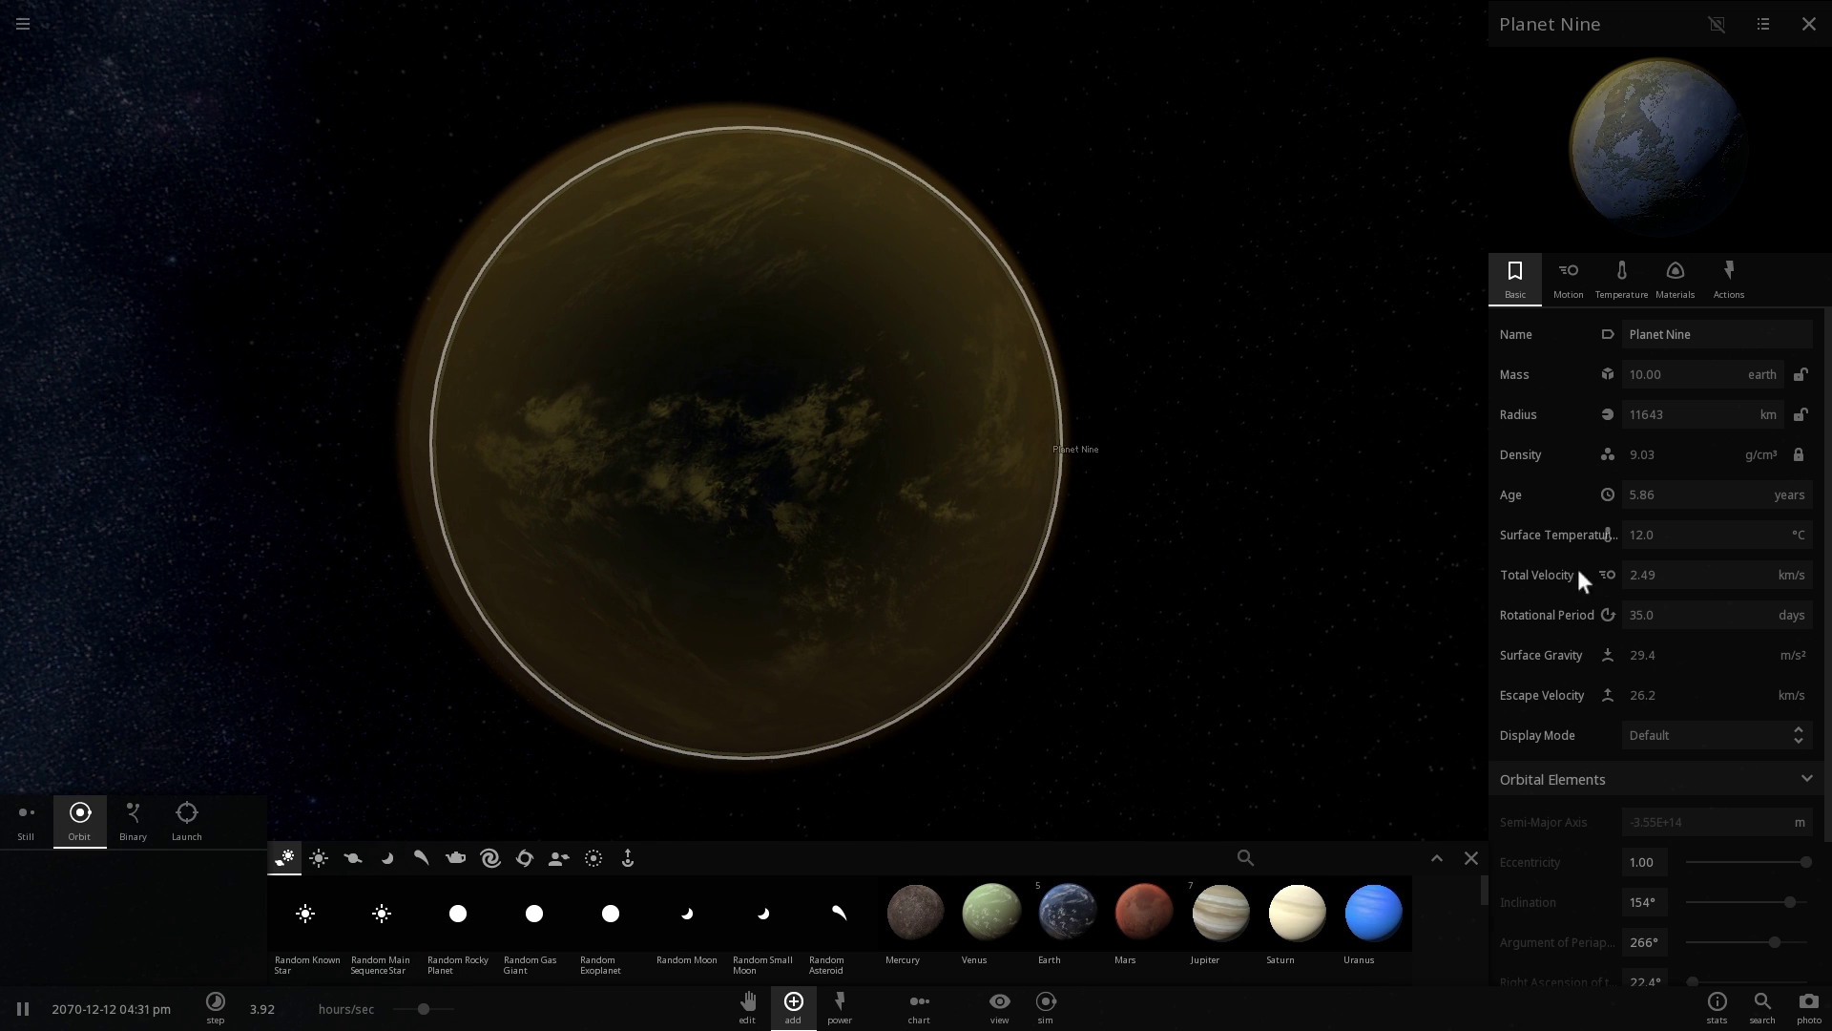
Reduce the semi-major axis of Planet Nine's orbit step by step in its orbital elements
{"action": "scroll", "coordinate": [1603, 567], "scroll_direction": "down", "scroll_amount": 4}
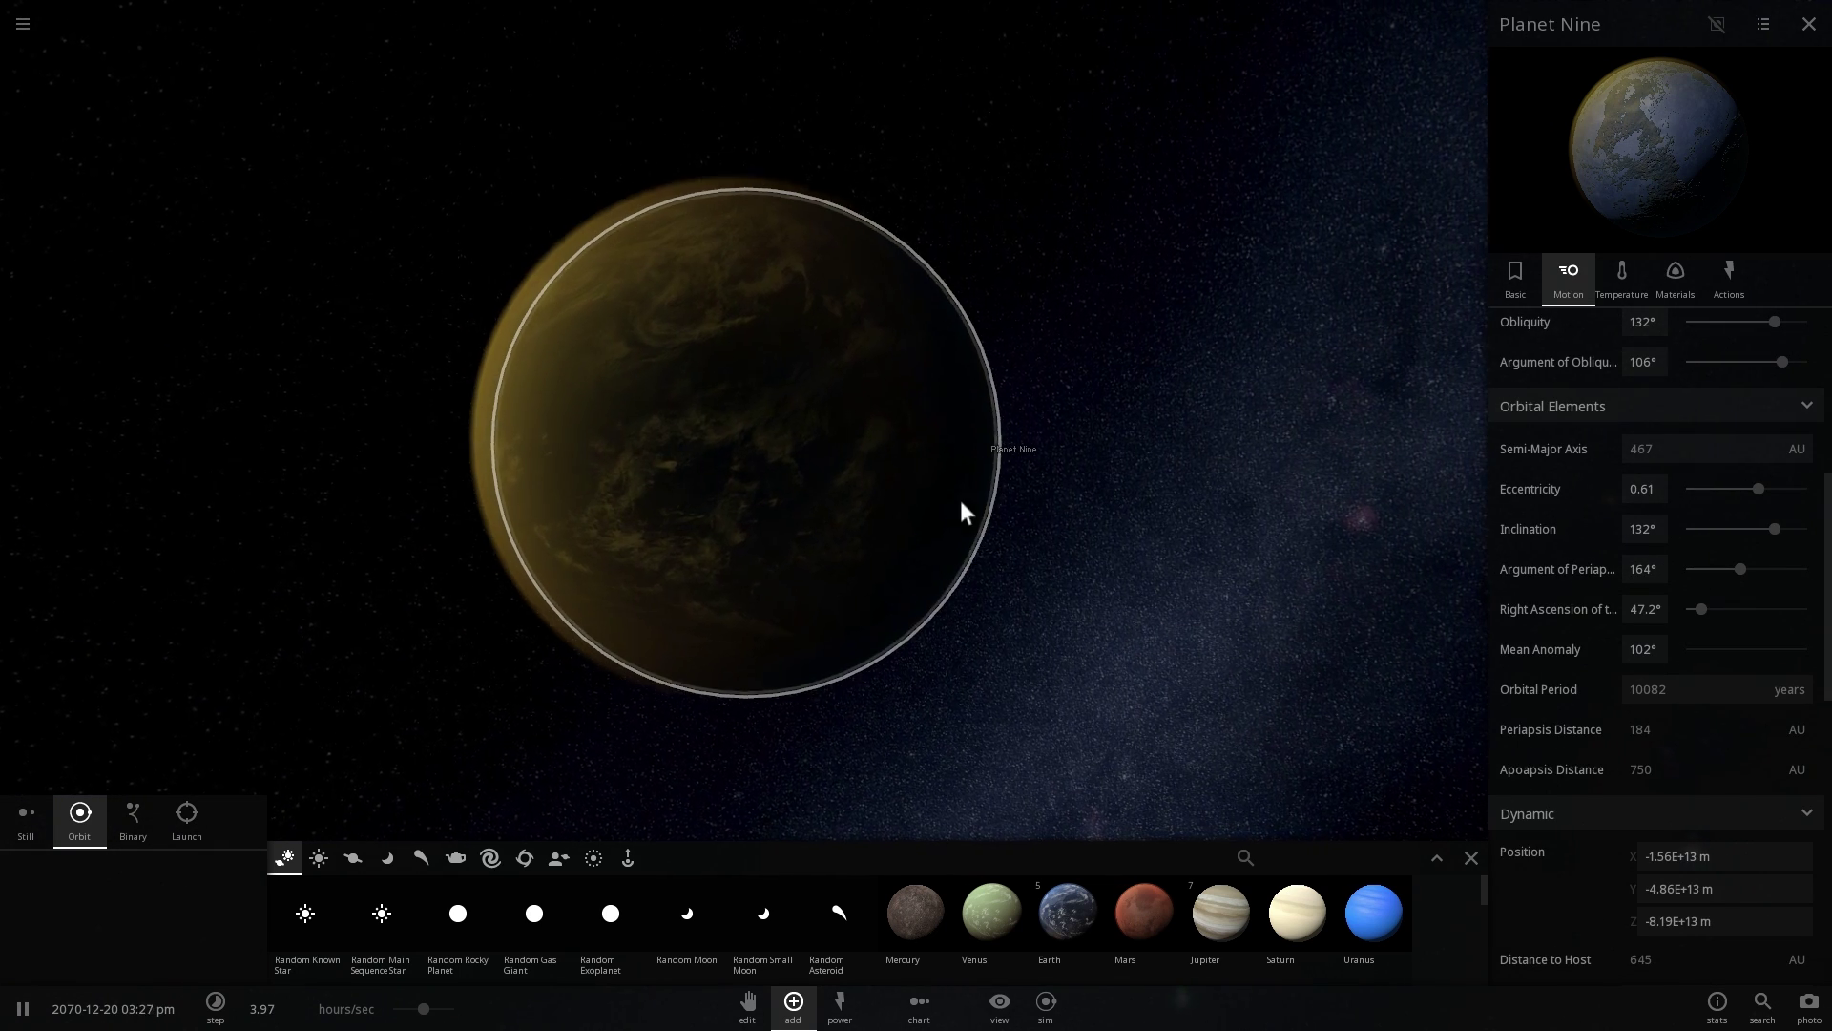
{"action": "scroll", "coordinate": [955, 515], "scroll_direction": "up", "scroll_amount": 2}
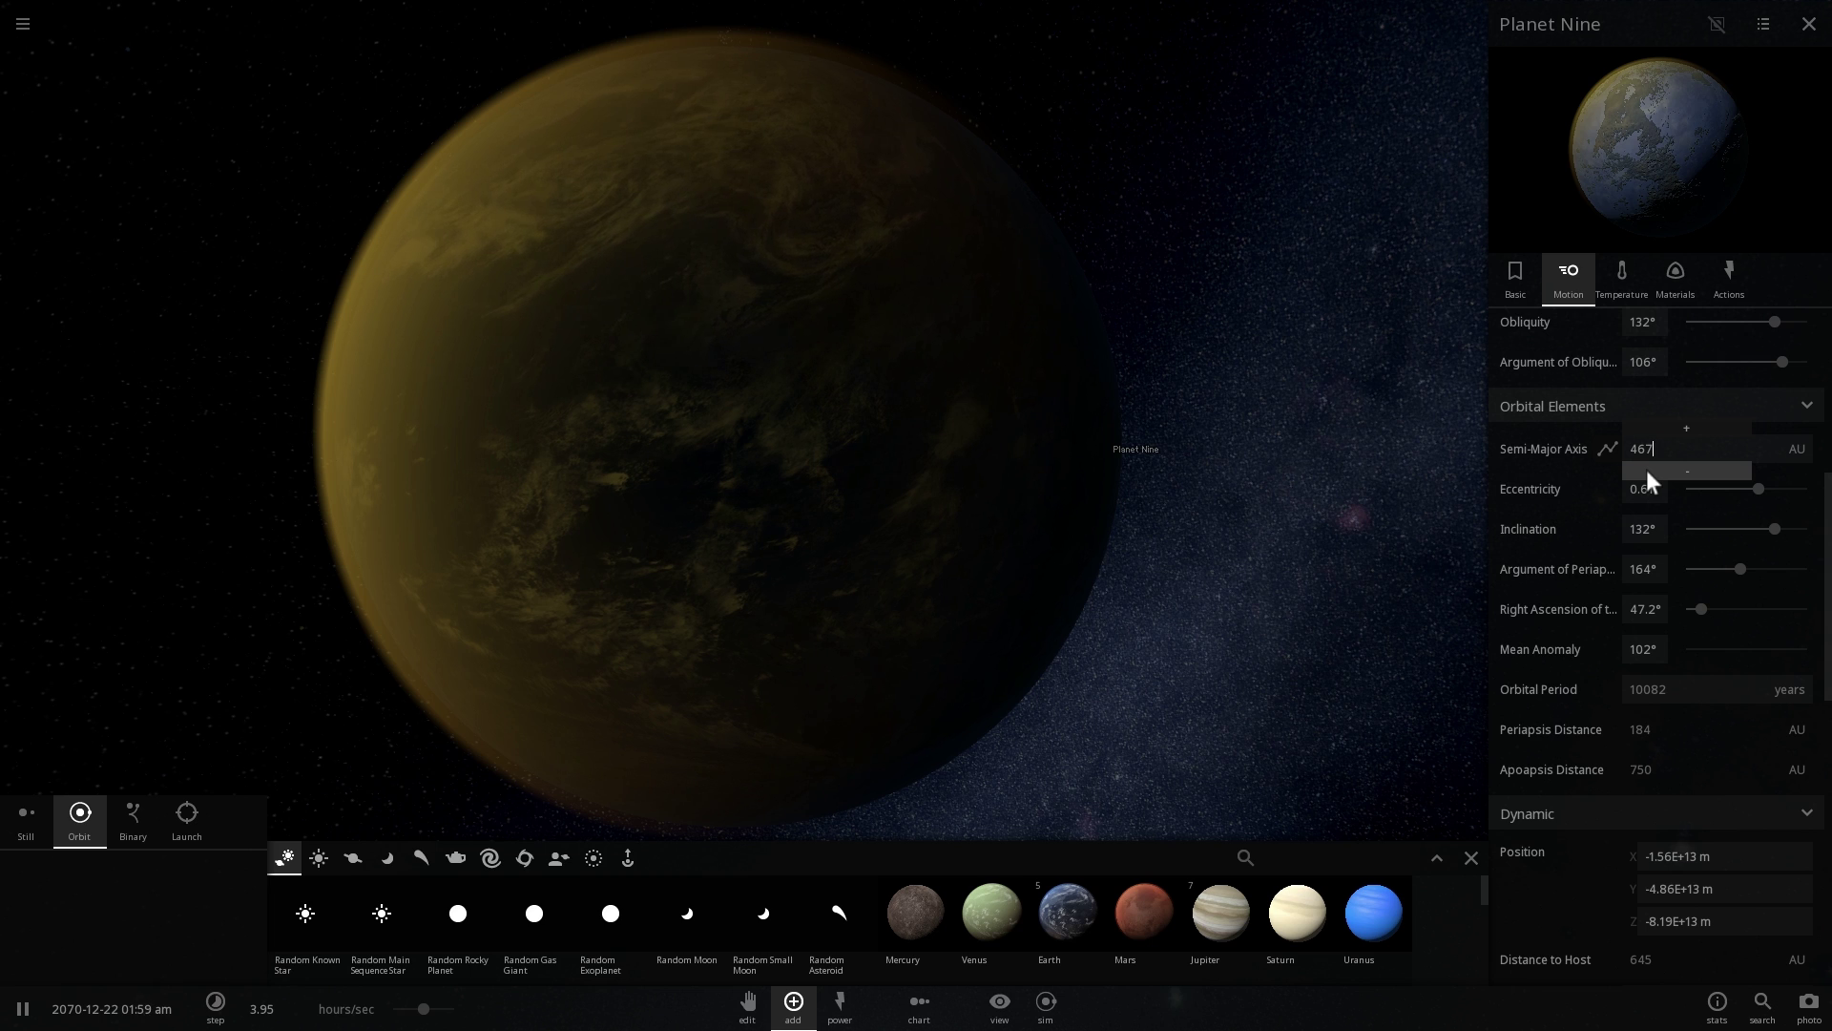
{"action": "left_click", "coordinate": [1646, 471]}
{"action": "left_click", "coordinate": [1646, 470]}
{"action": "left_click", "coordinate": [1646, 470]}
{"action": "left_click", "coordinate": [1646, 469]}
{"action": "left_click", "coordinate": [1646, 469]}
{"action": "left_click", "coordinate": [1646, 469]}
{"action": "left_click", "coordinate": [1646, 469]}
{"action": "left_click", "coordinate": [1646, 469]}
{"action": "left_click", "coordinate": [1646, 469]}
{"action": "left_click_drag", "start_coordinate": [1646, 469], "coordinate": [1646, 469]}
Set Planet Nine's atmospheric surface pressure to 100 atm
{"action": "left_click", "coordinate": [1620, 268]}
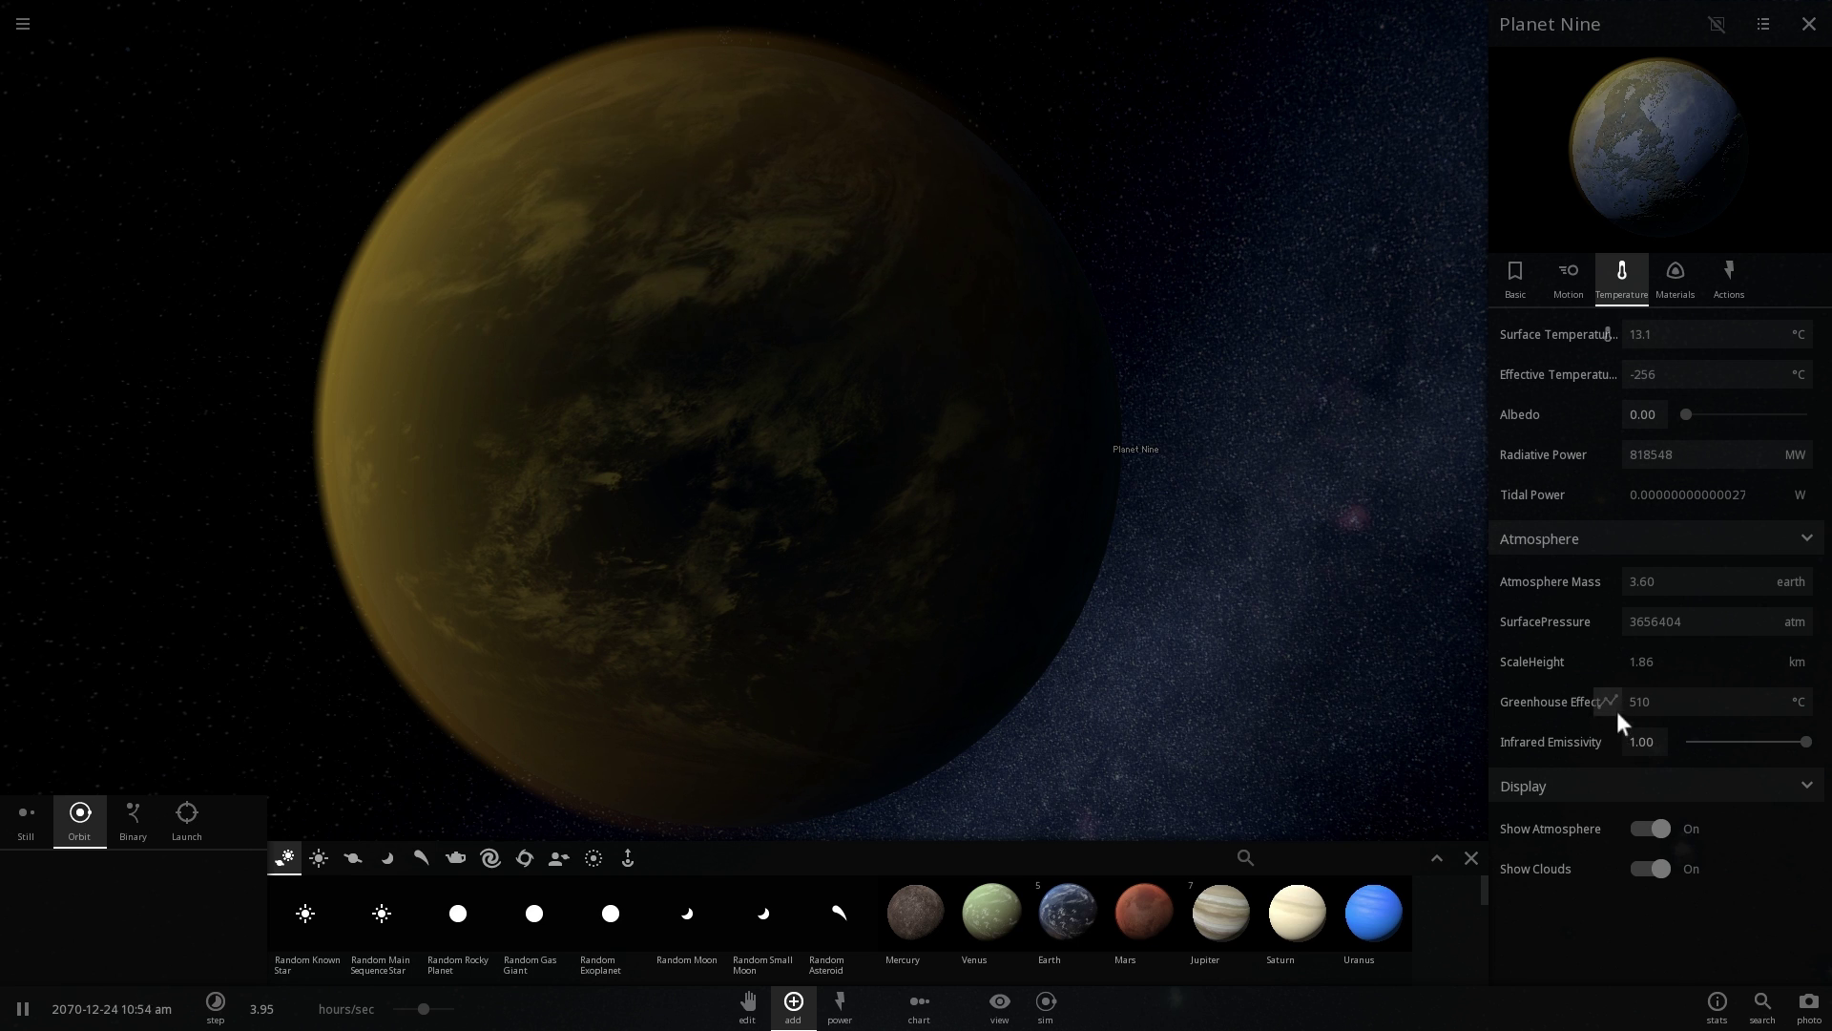
{"action": "left_click", "coordinate": [1715, 619]}
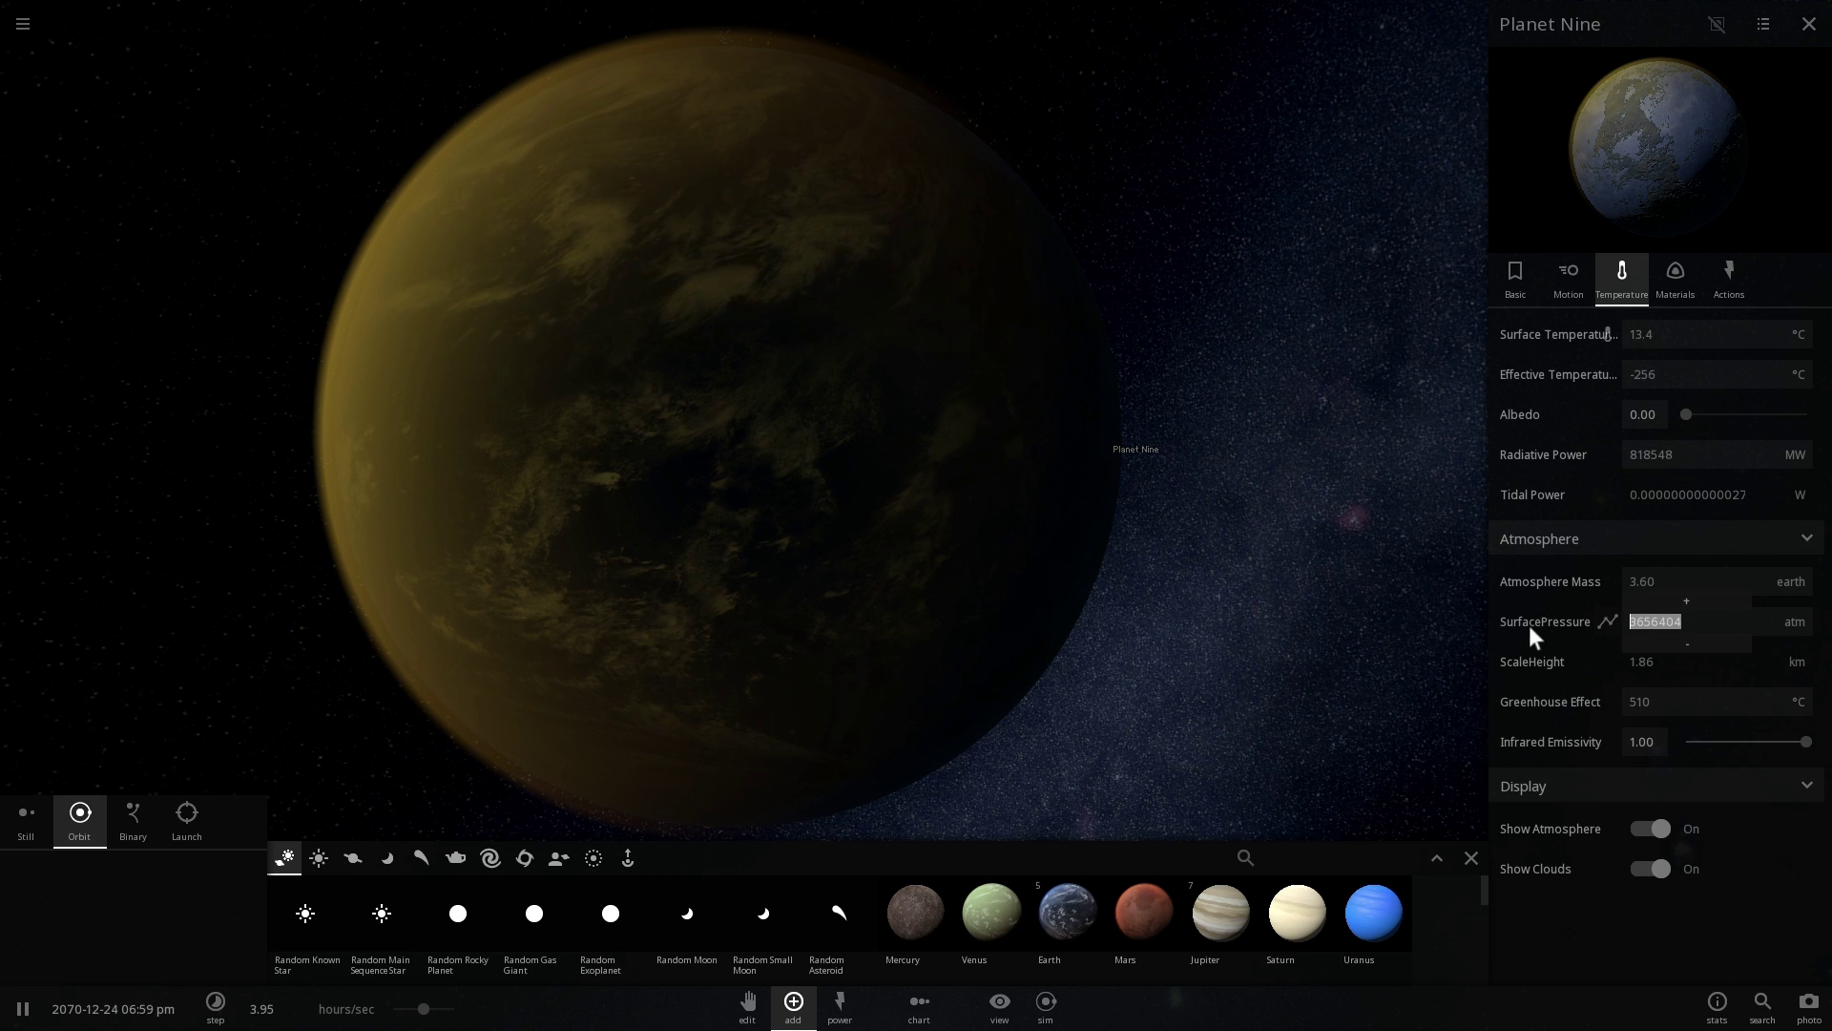
{"action": "type", "text": "100"}
{"action": "key", "text": "Return"}
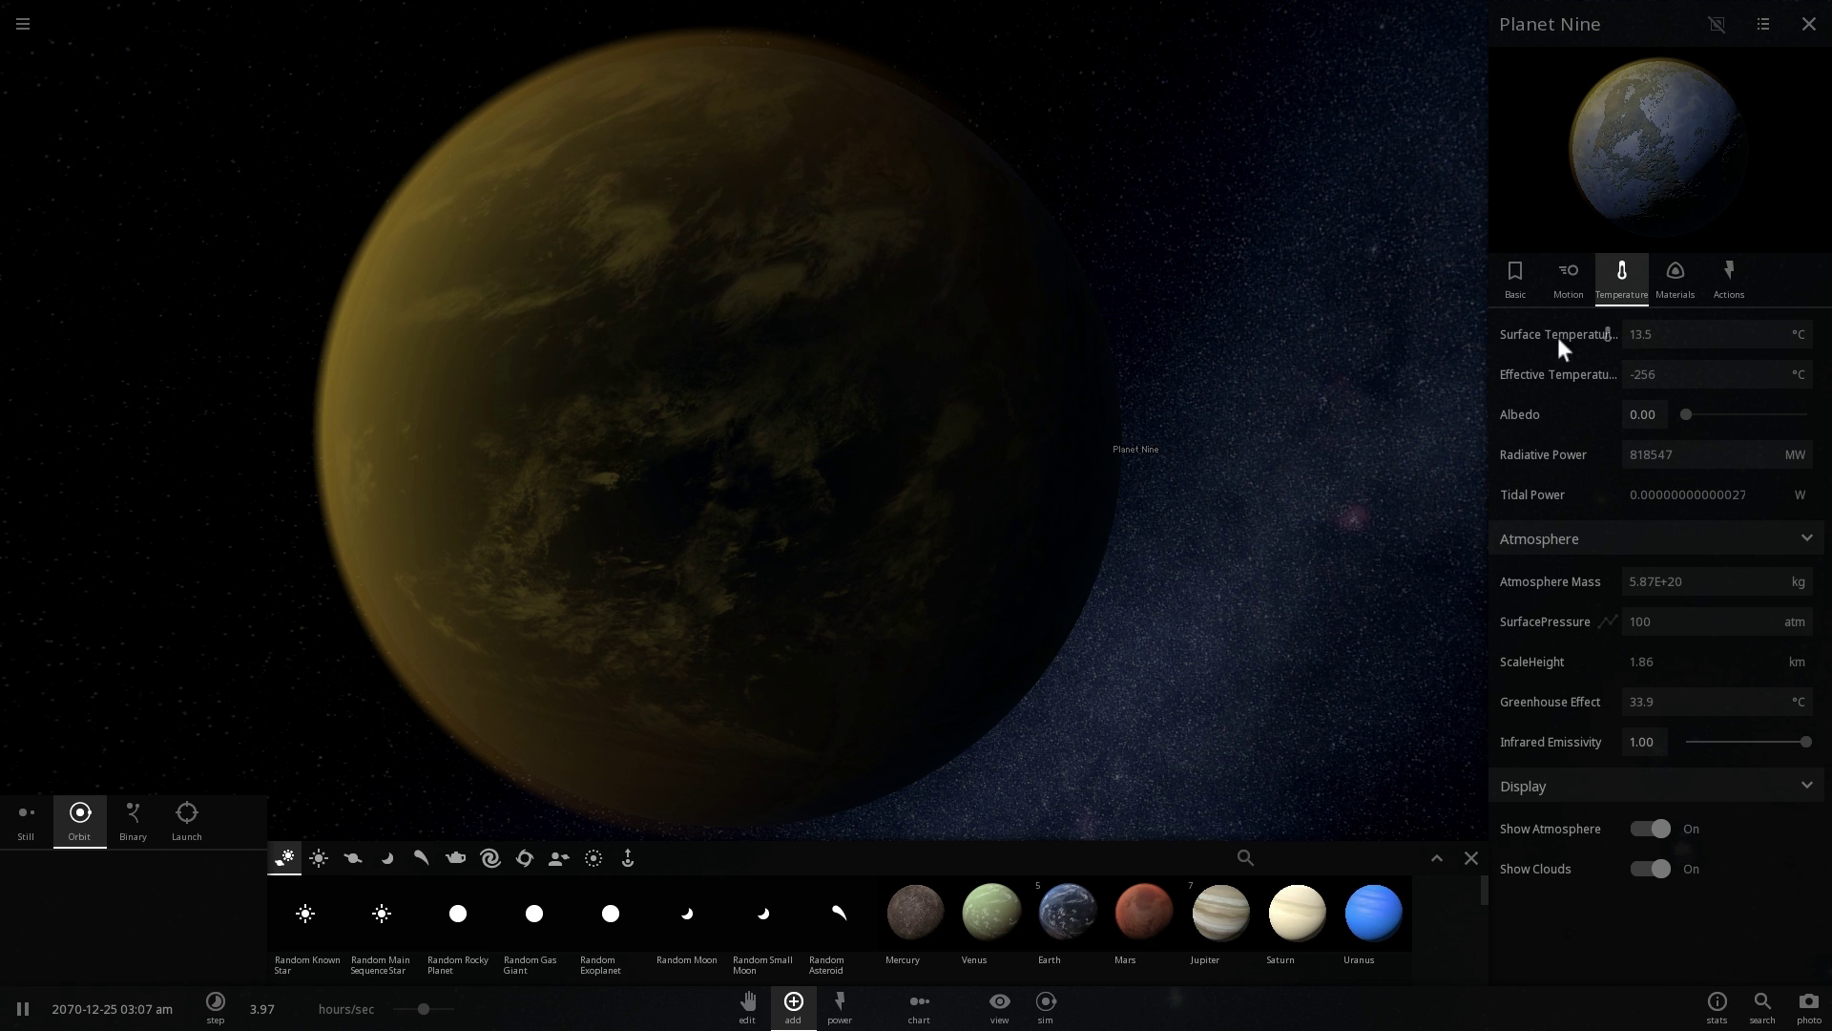
Reduce the semi-major axis of Planet Nine's orbit in its orbital elements, finally setting it to 10 AU
{"action": "left_click", "coordinate": [1578, 277]}
{"action": "left_click", "coordinate": [1694, 445]}
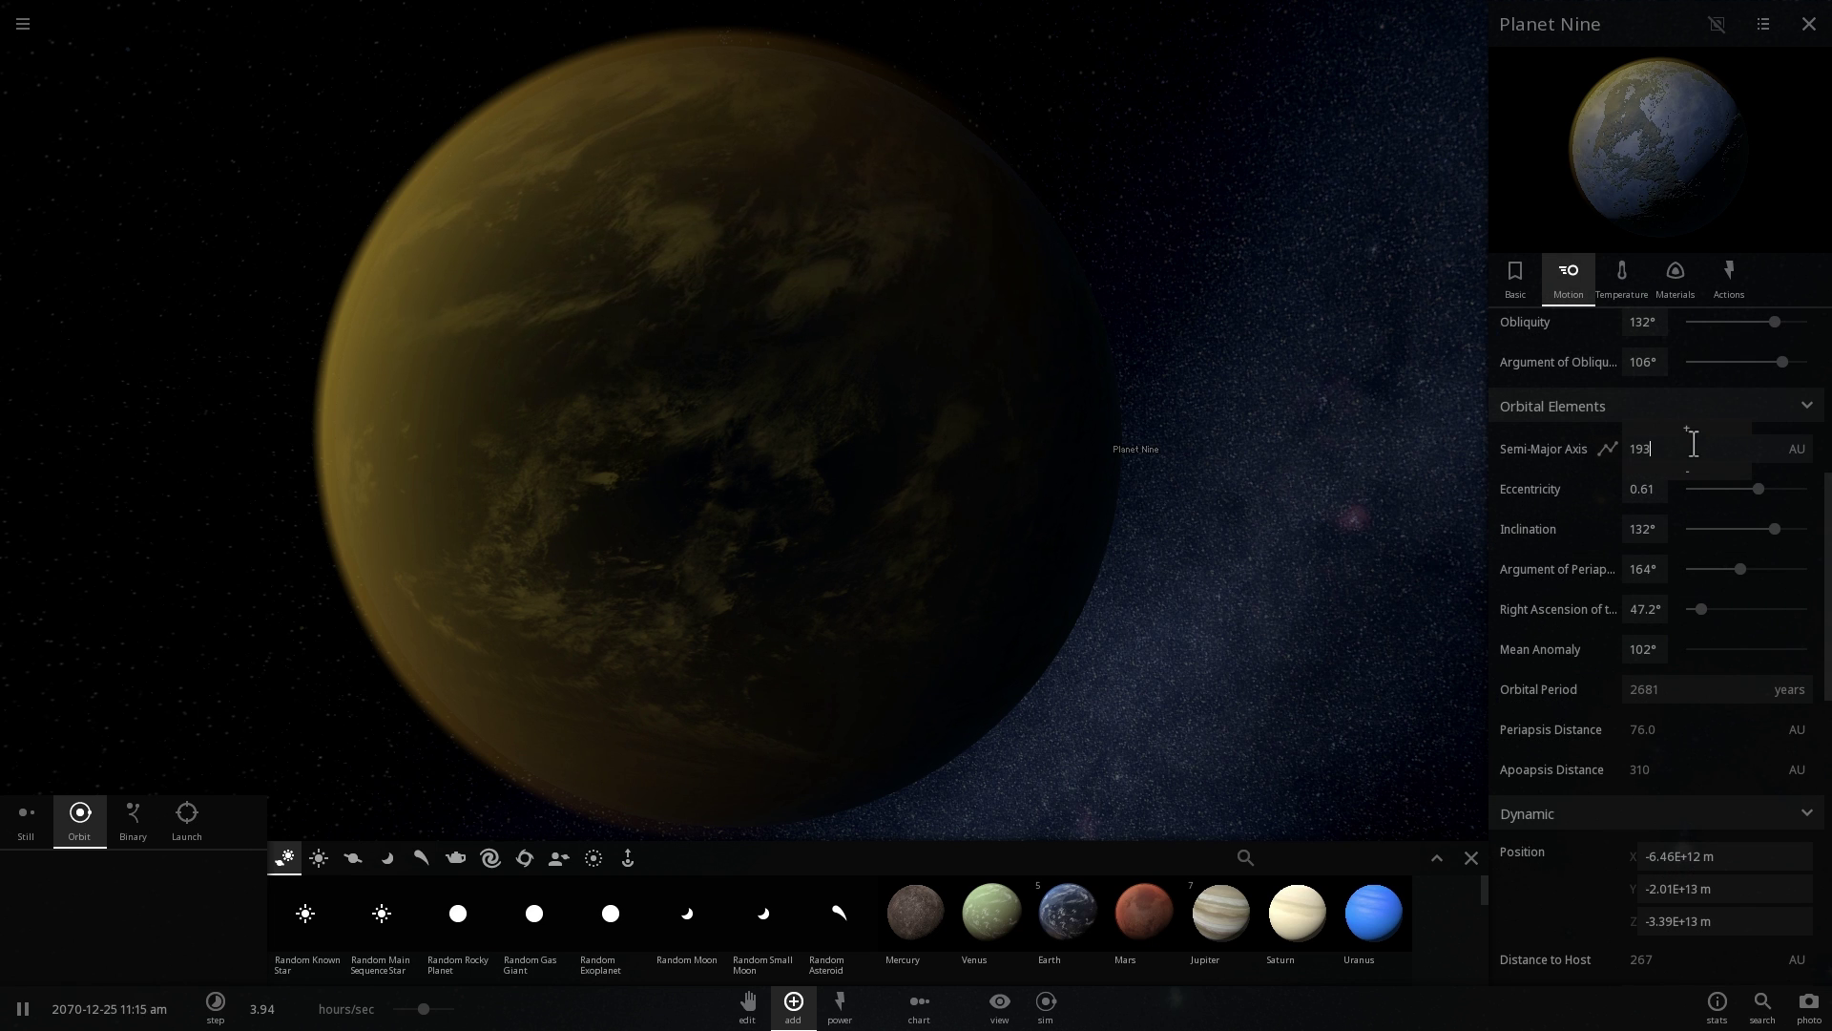
{"action": "left_click", "coordinate": [1691, 471]}
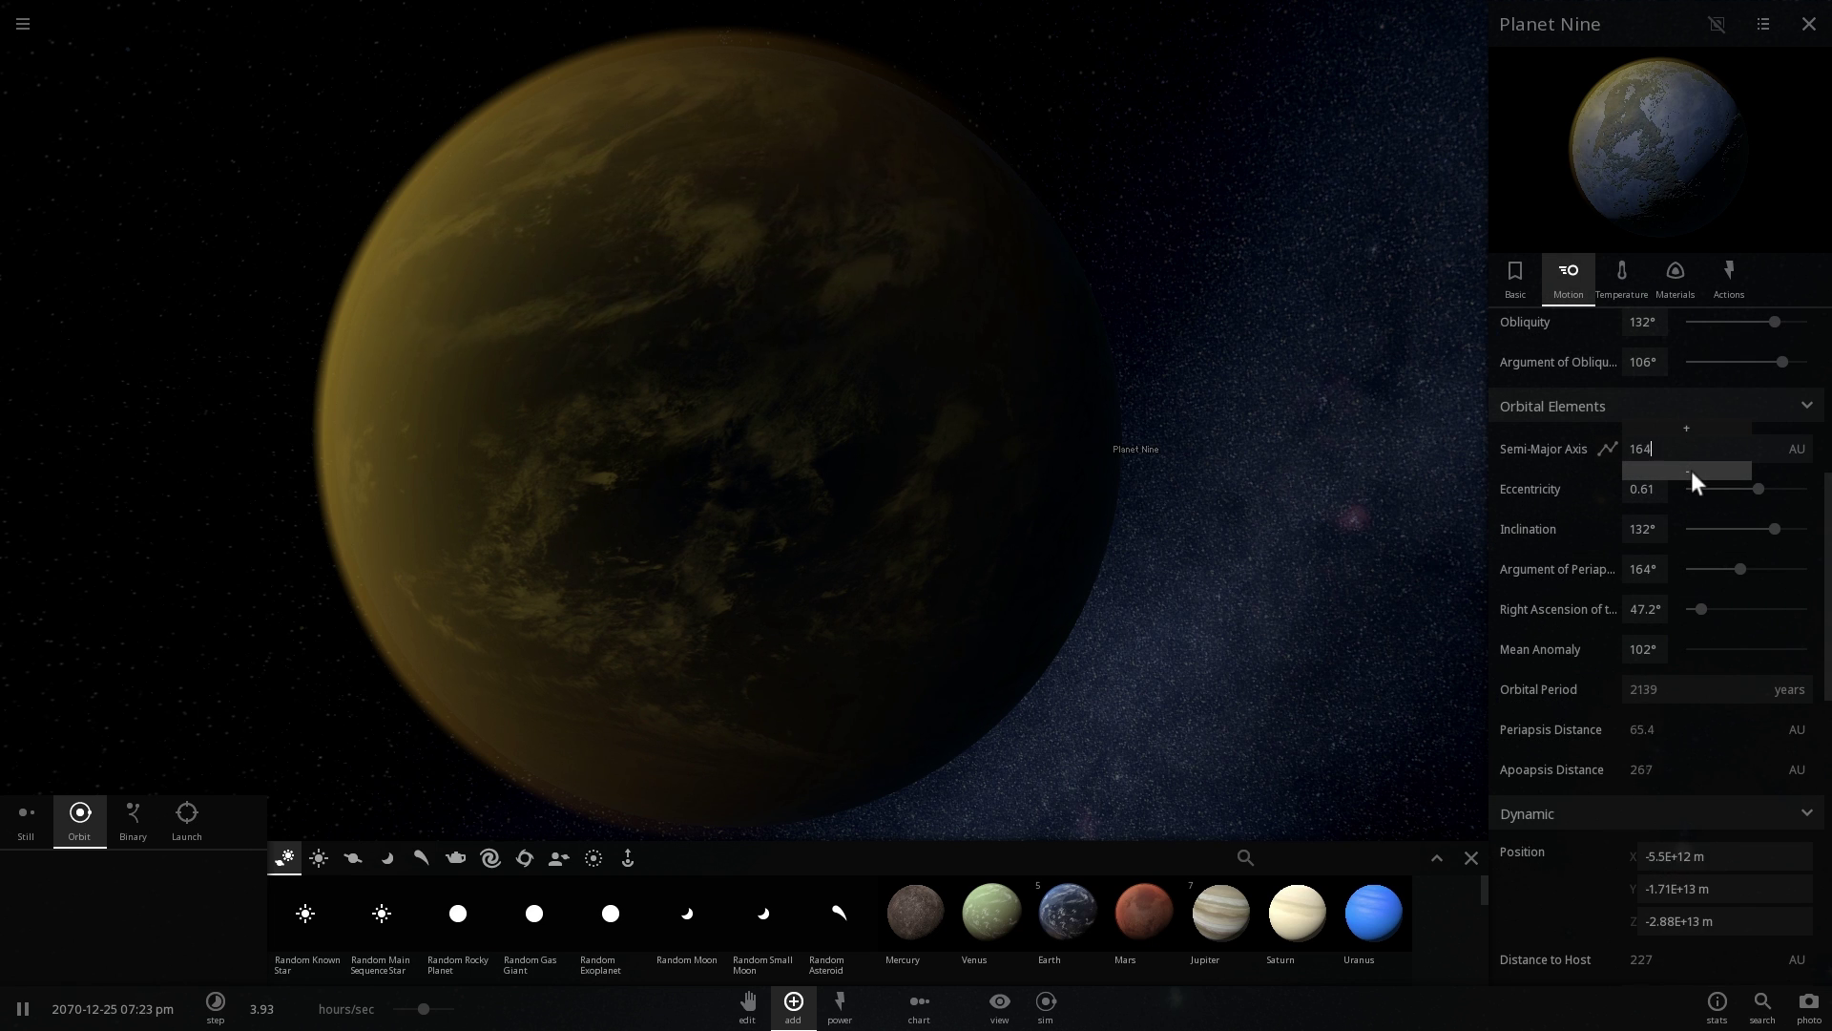
{"action": "left_click", "coordinate": [1690, 472]}
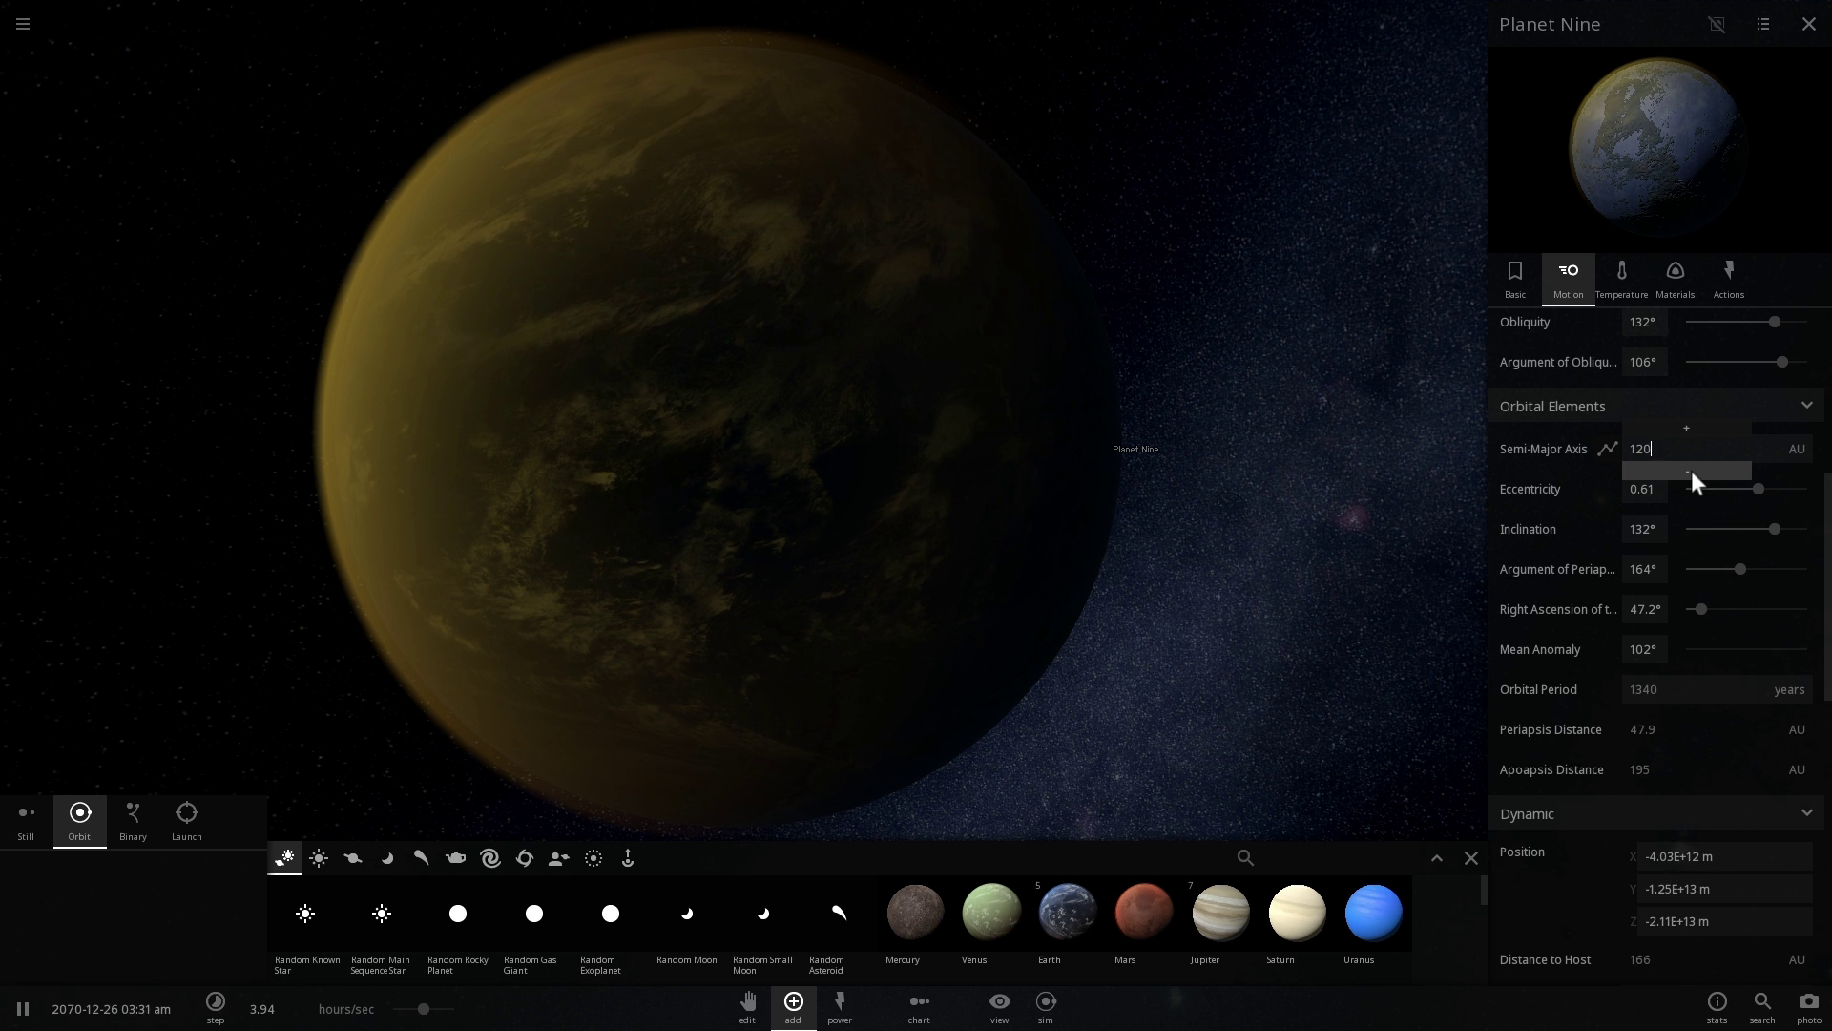
{"action": "left_click", "coordinate": [1691, 471]}
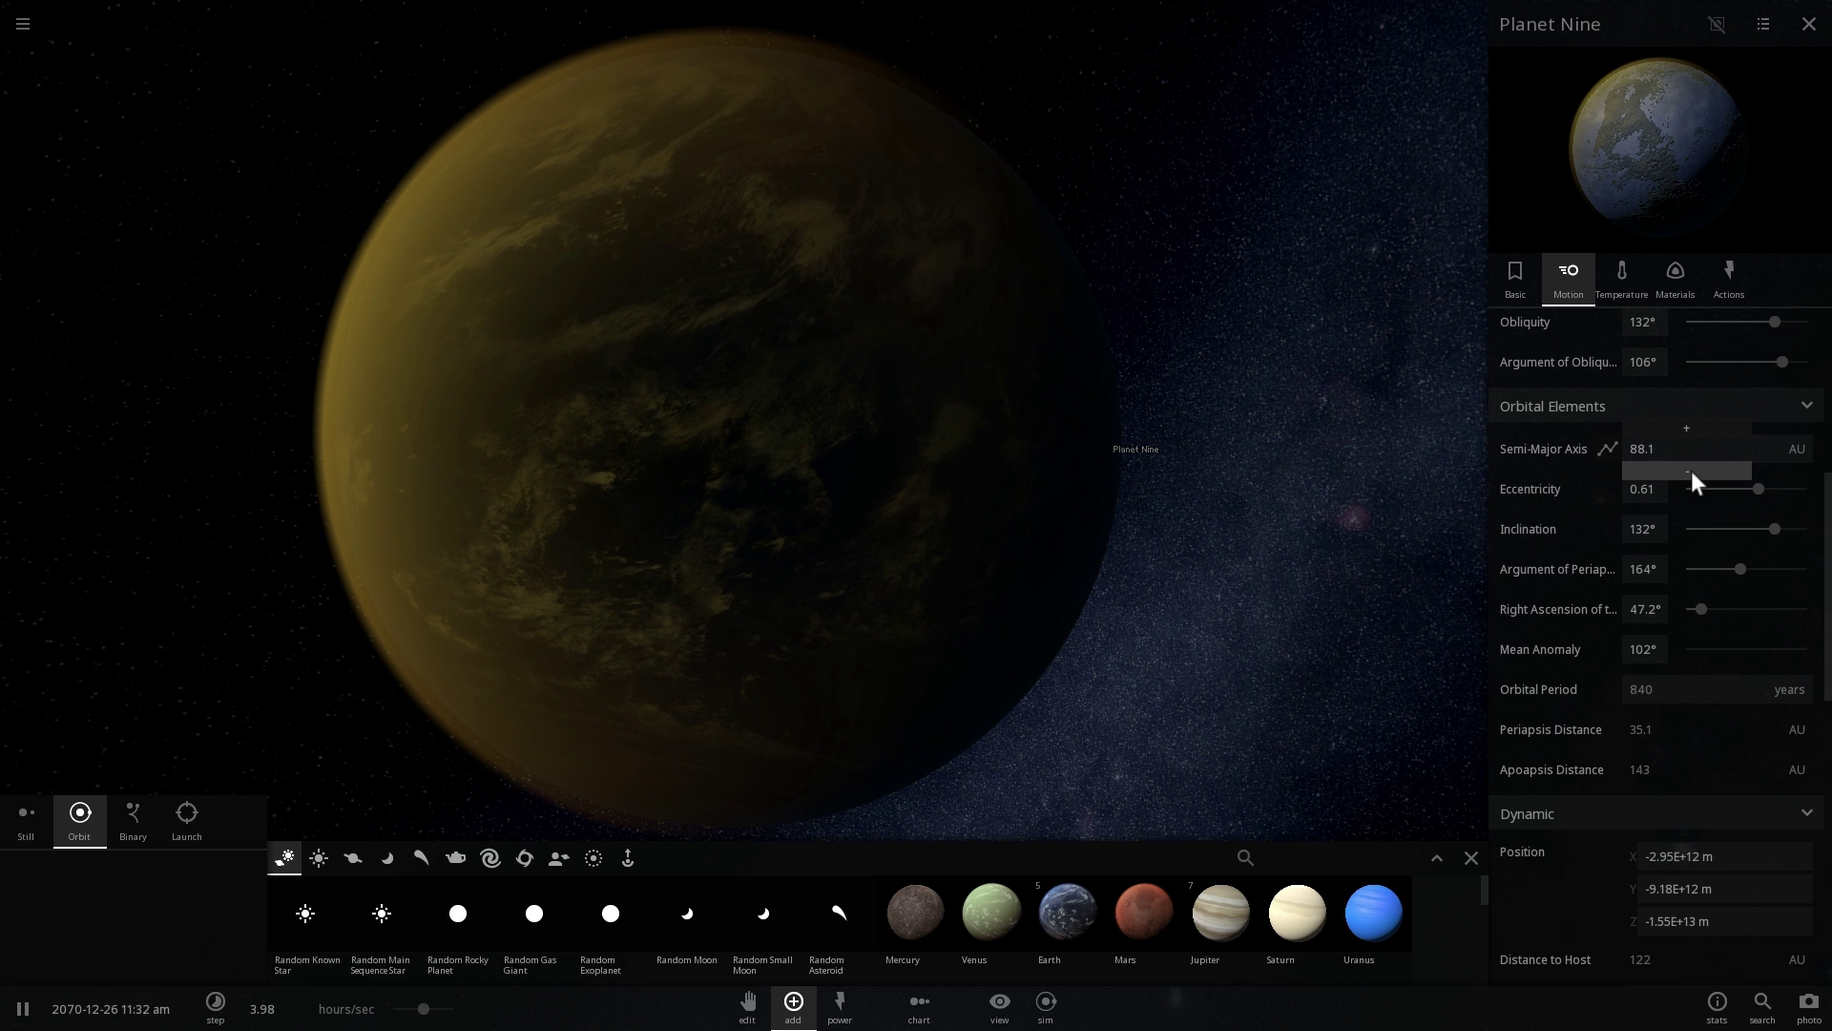
{"action": "left_click_drag", "start_coordinate": [1241, 523], "coordinate": [1108, 513]}
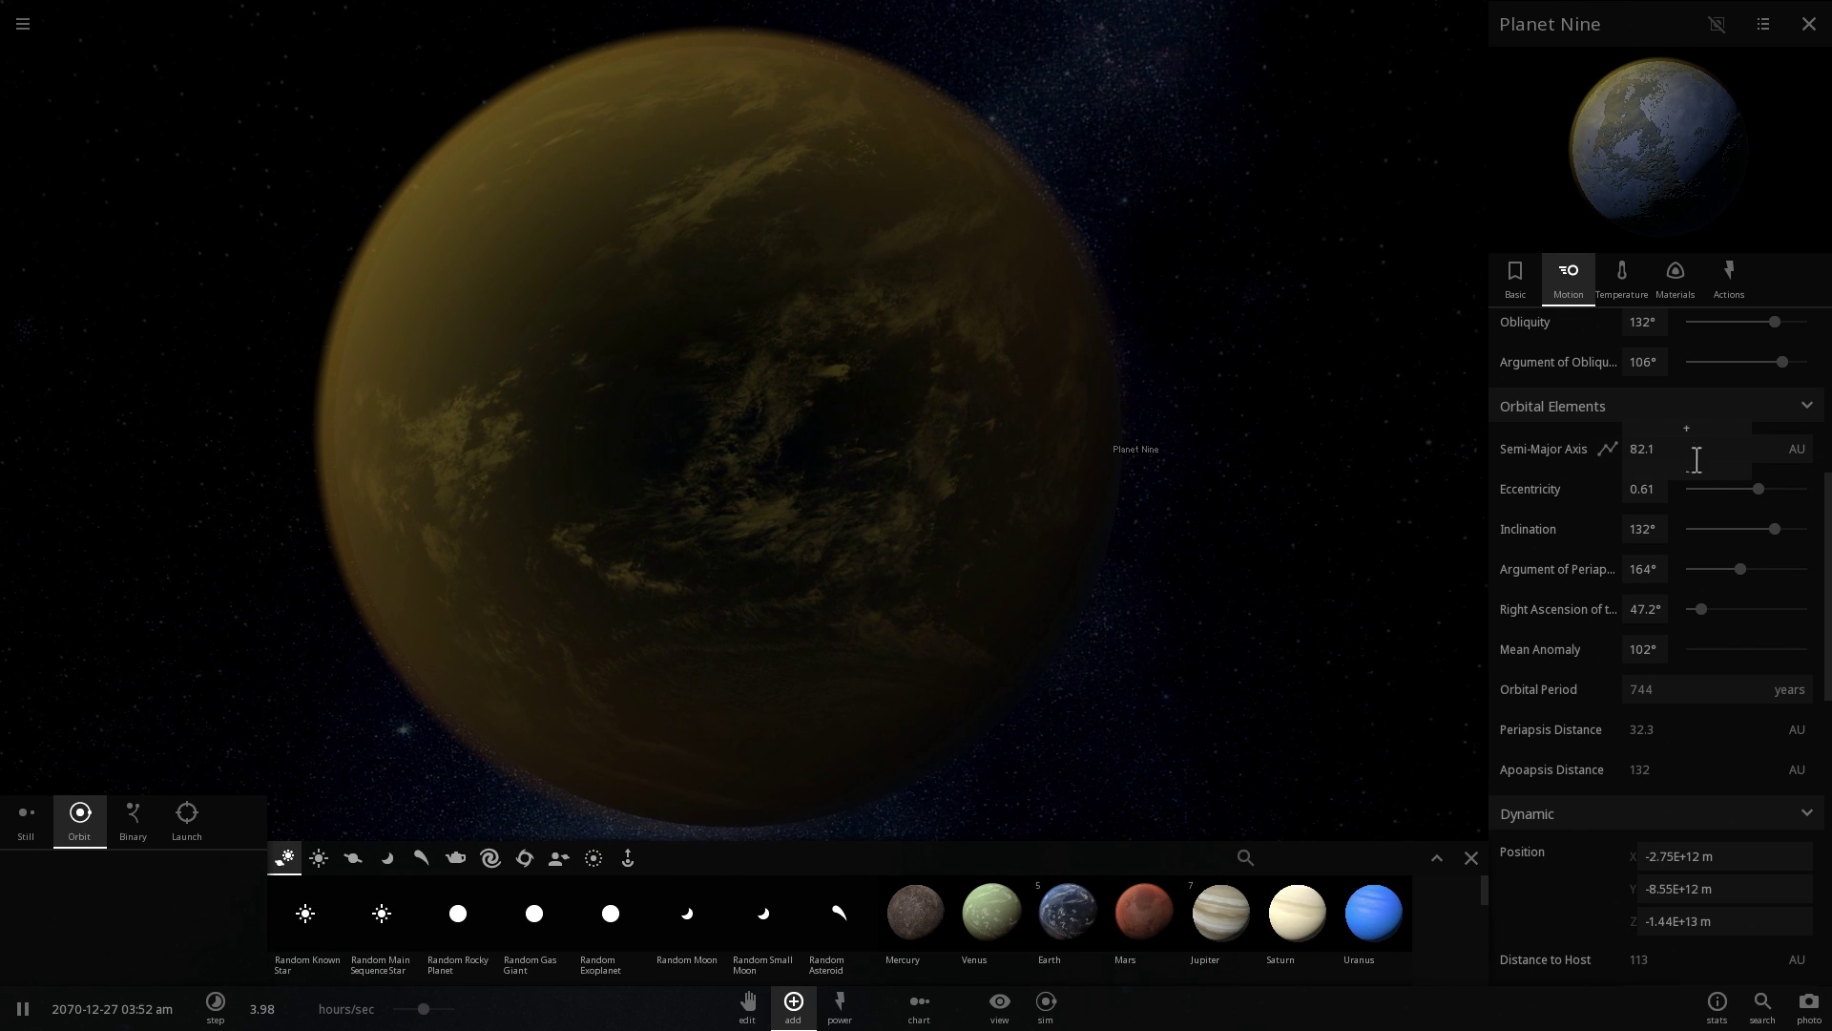
{"action": "left_click", "coordinate": [1694, 467]}
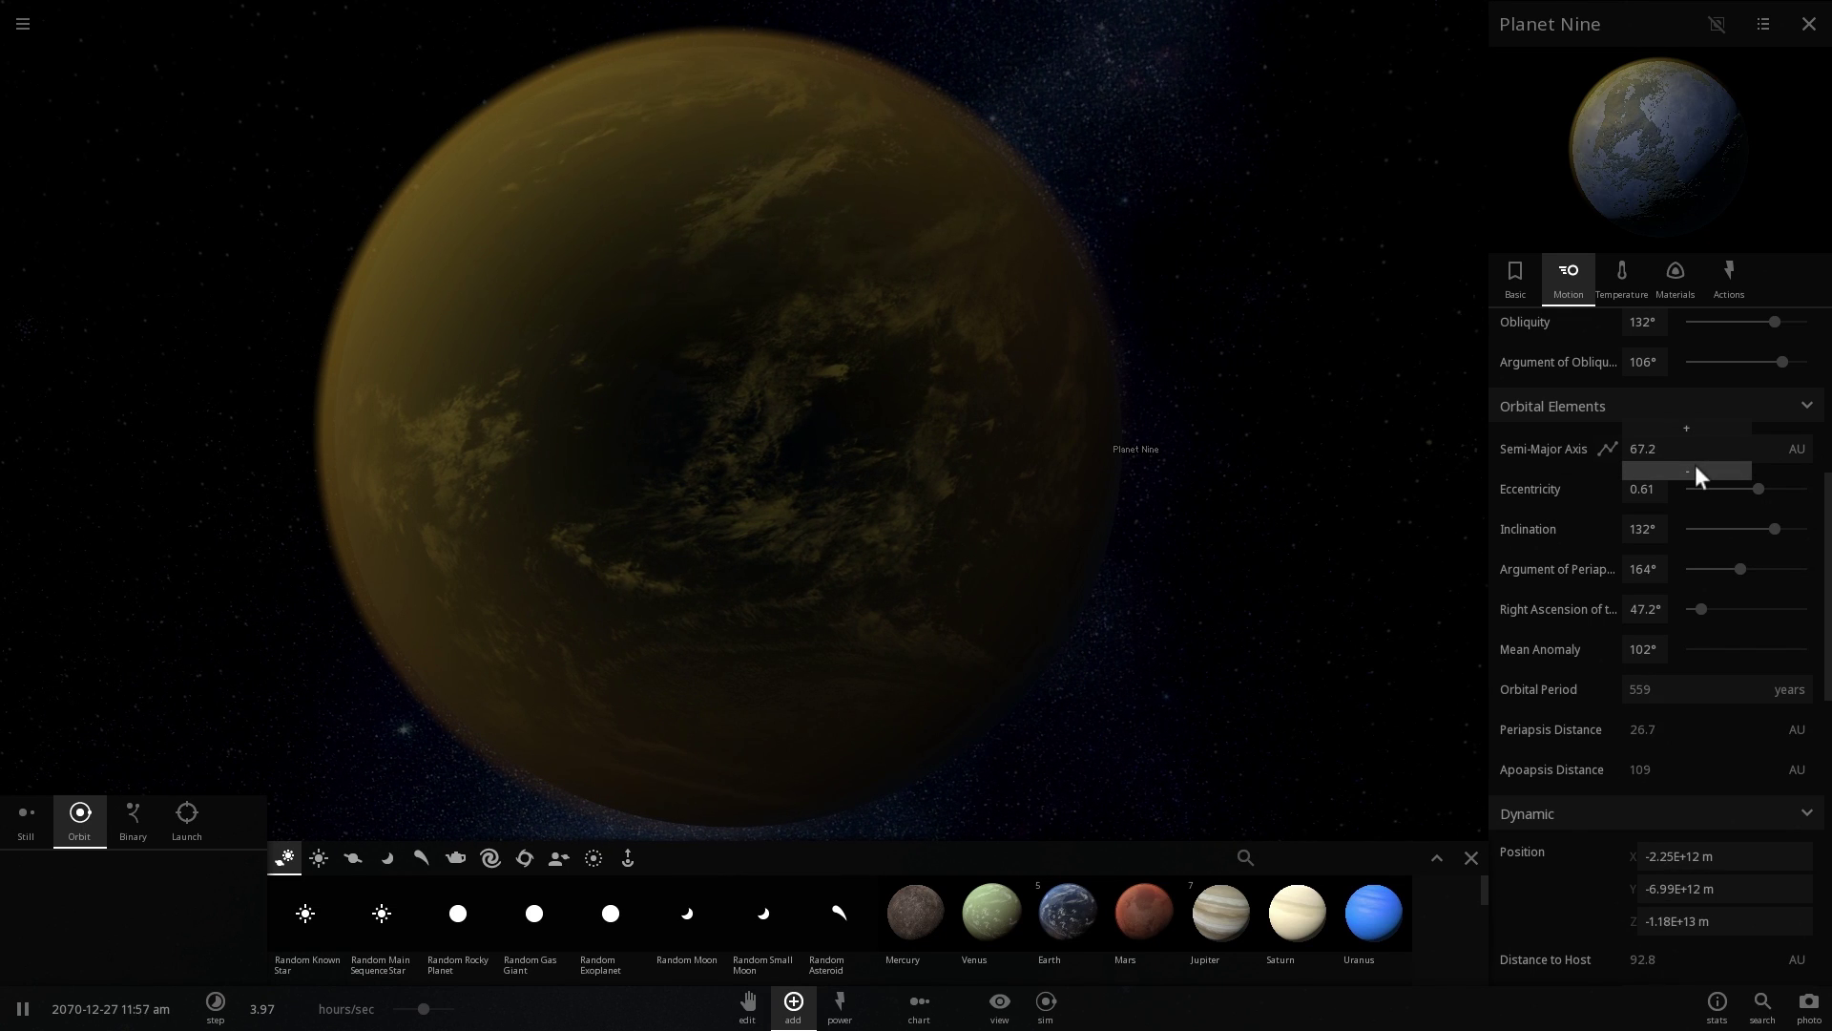
{"action": "left_click_drag", "start_coordinate": [1676, 449], "coordinate": [1484, 461]}
{"action": "type", "text": "10"}
{"action": "key", "text": "Return"}
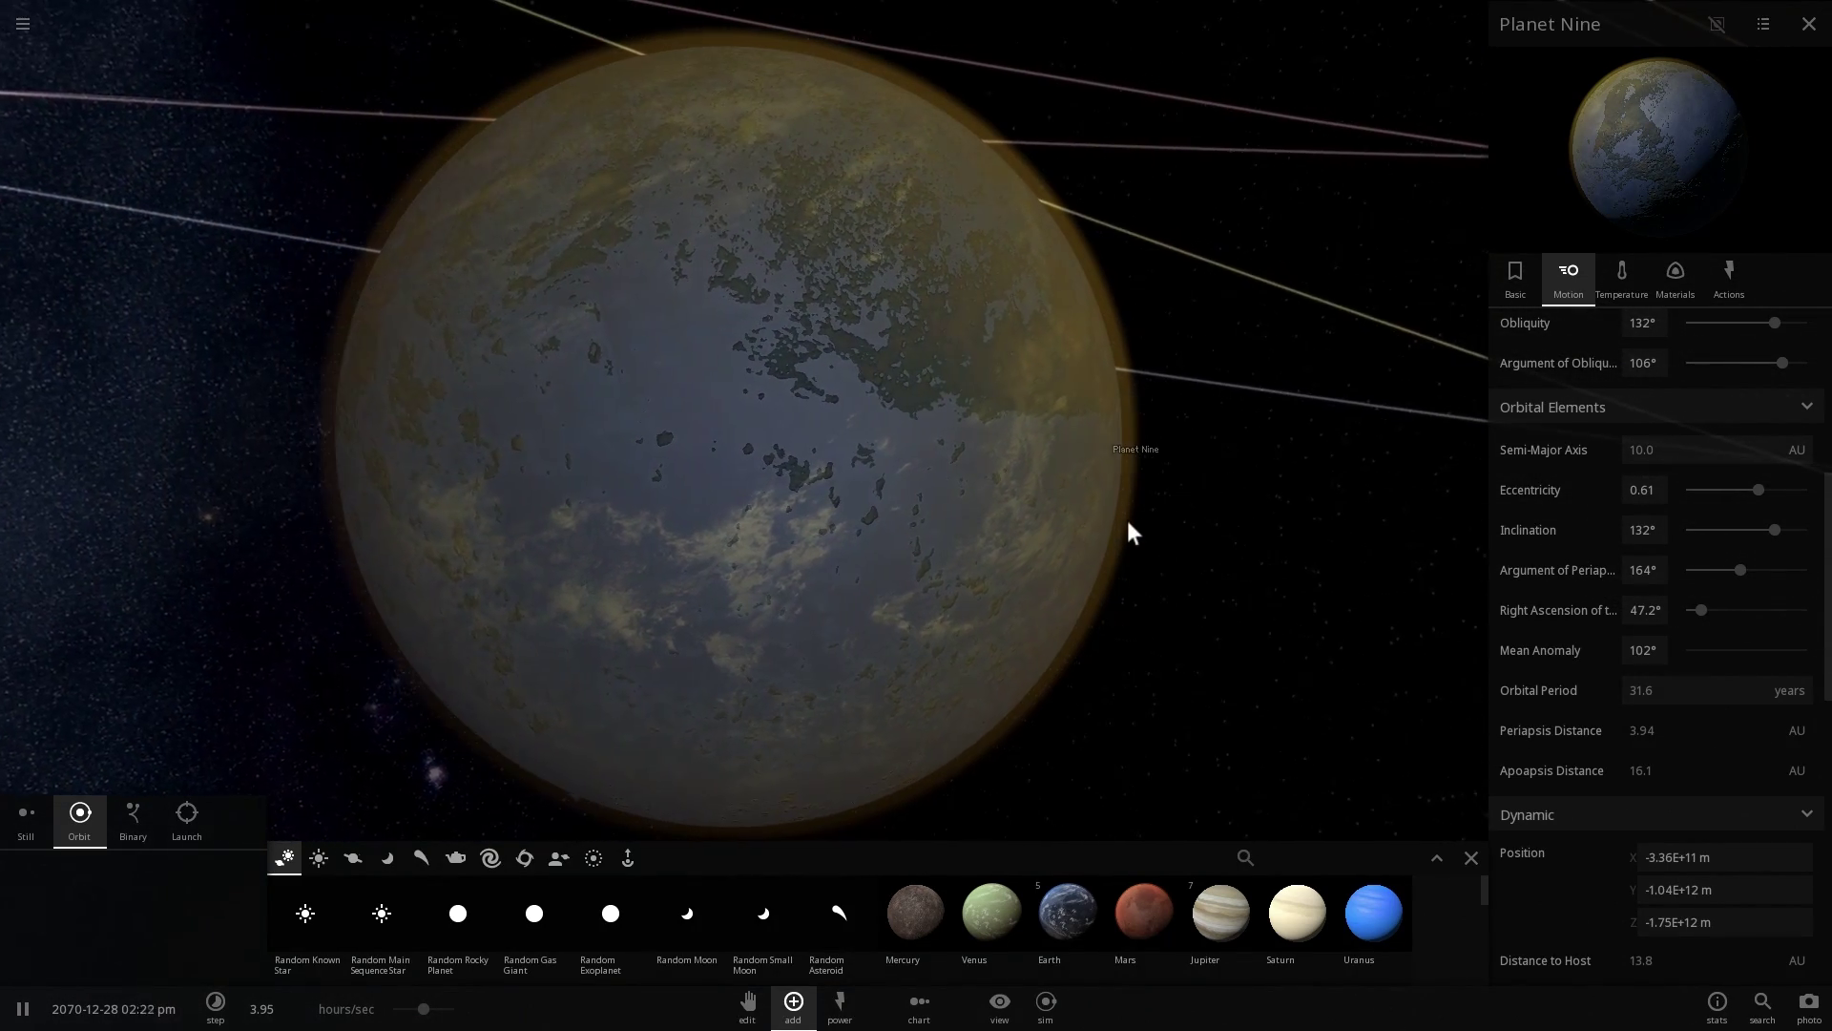
Set Planet Nine's atmospheric surface pressure to 200 atm
{"action": "left_click", "coordinate": [1621, 292]}
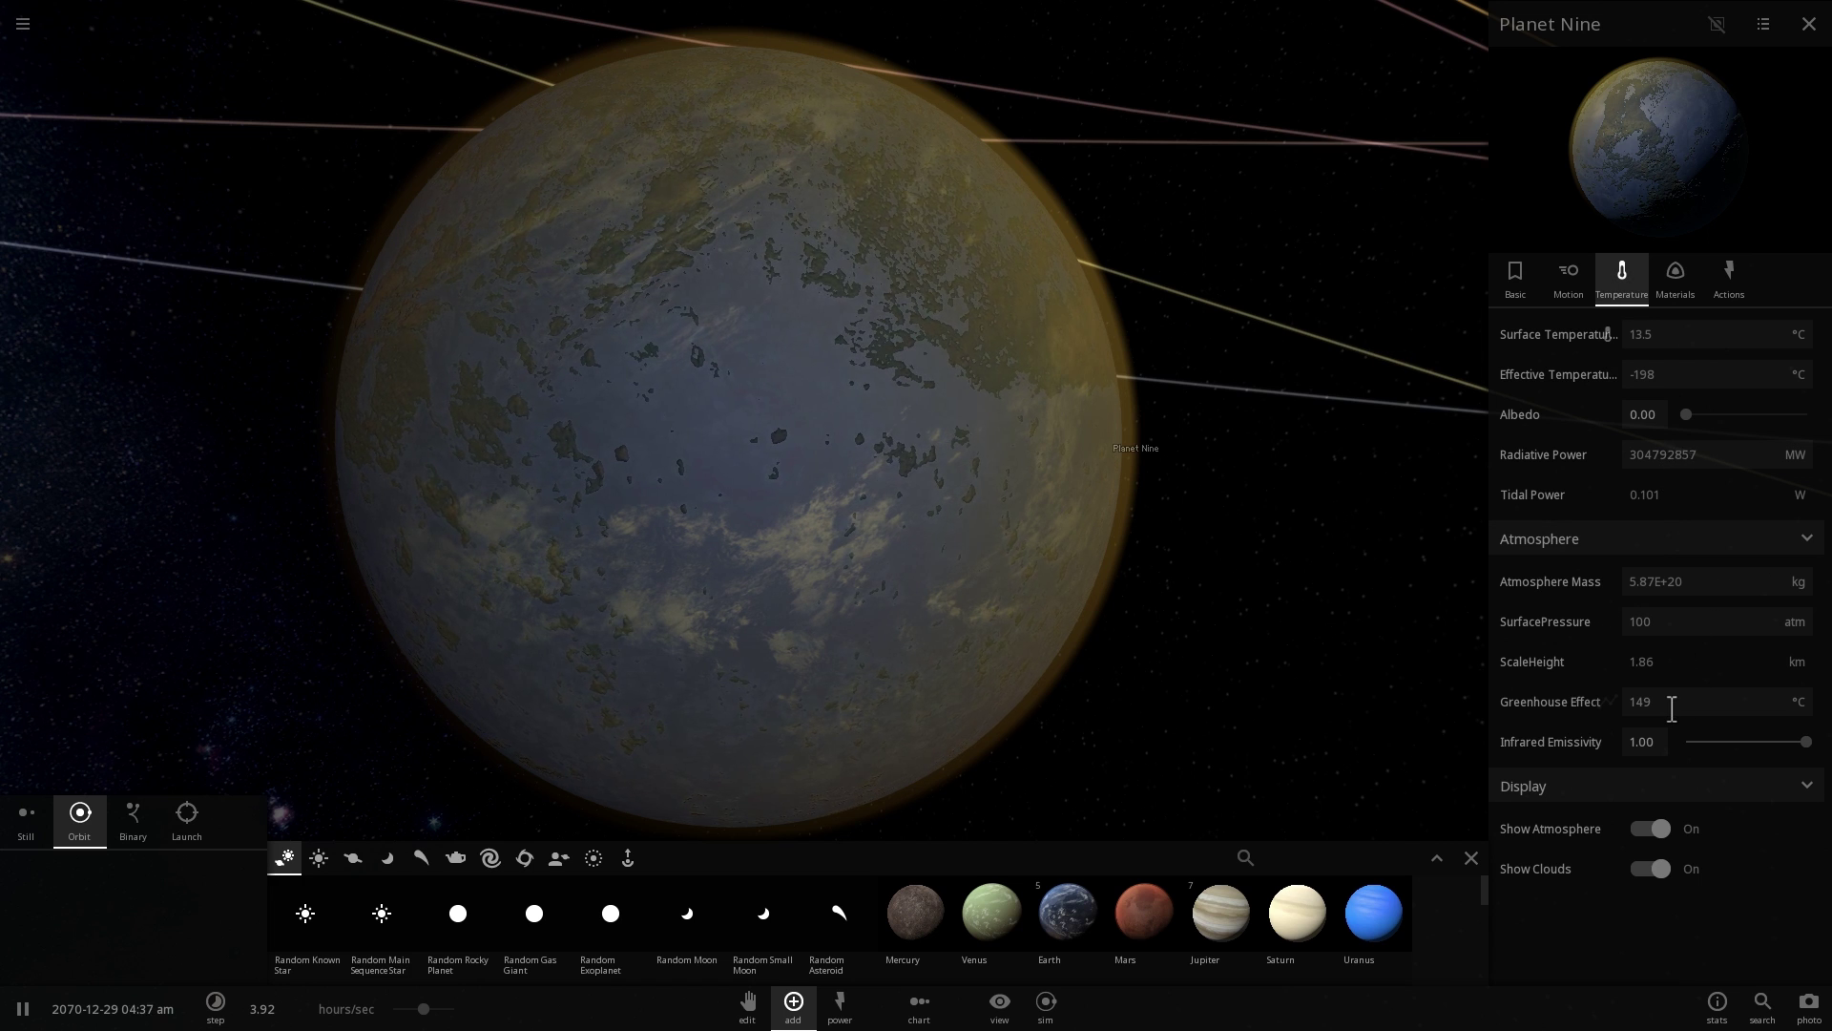
{"action": "left_click", "coordinate": [1676, 630]}
{"action": "type", "text": "200"}
{"action": "key", "text": "Return"}
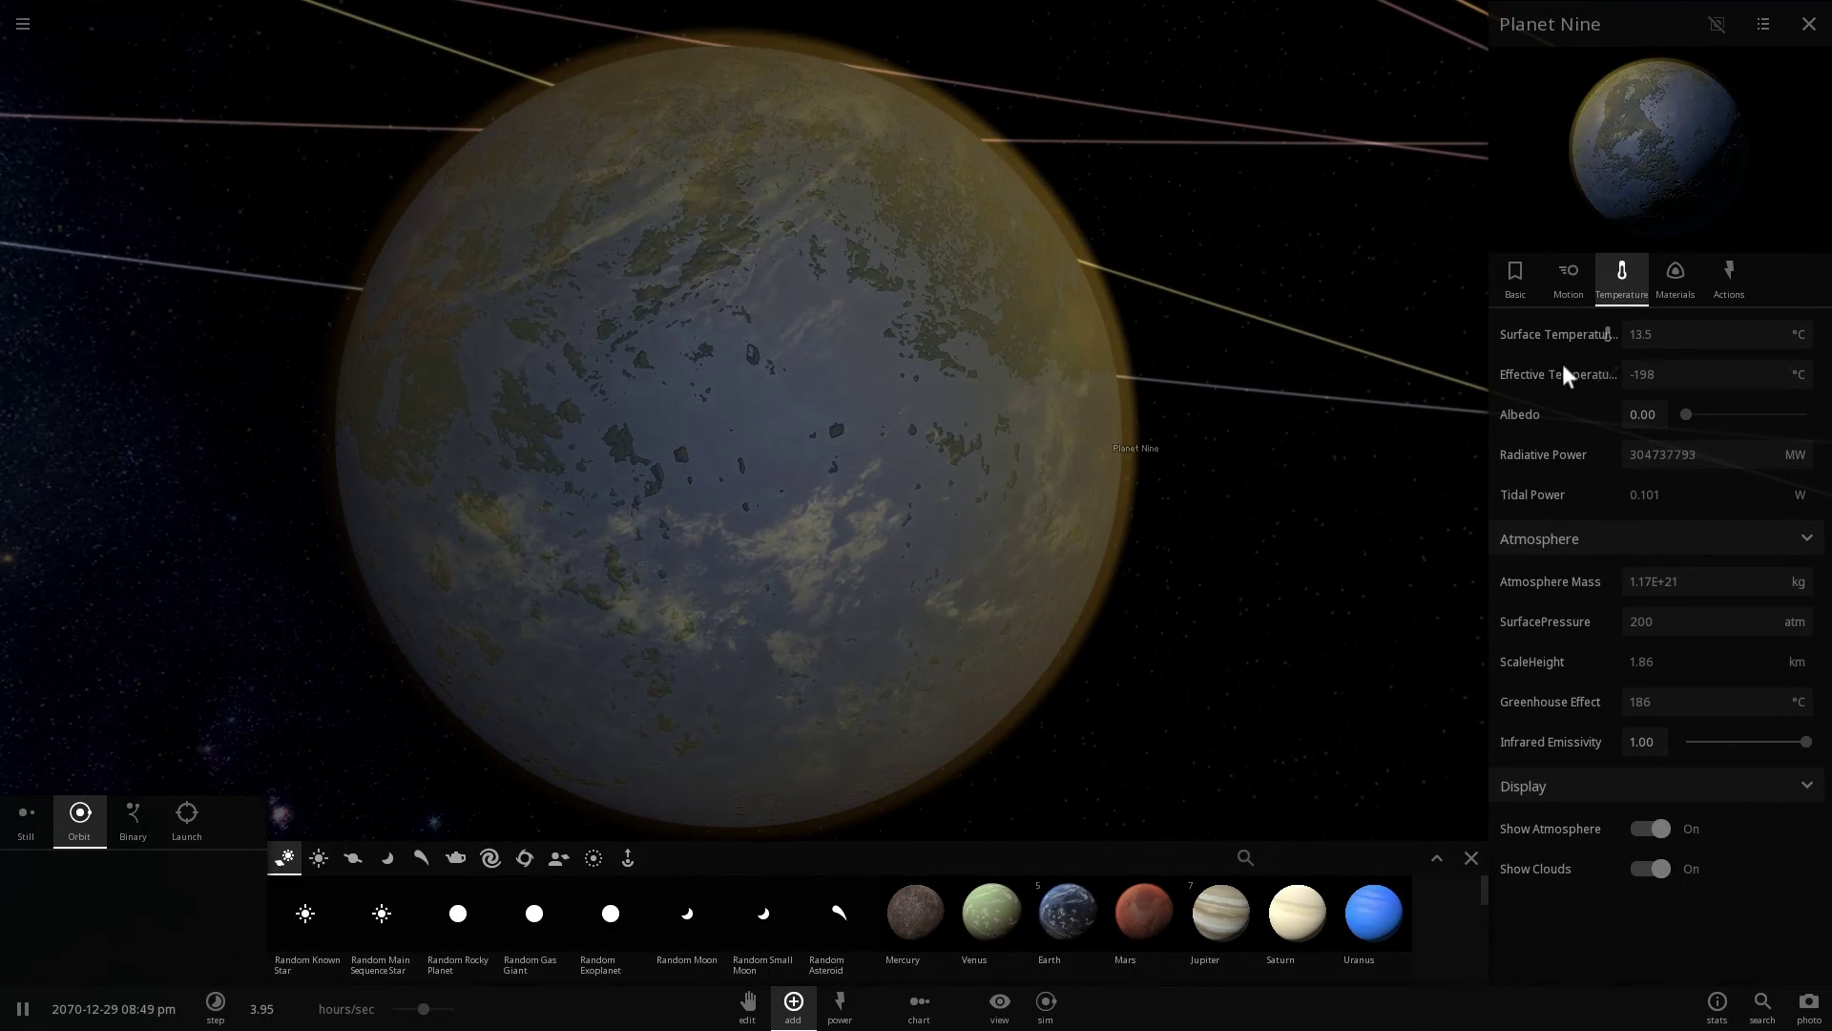
Show Planet Nine's basic properties and examine its oceans, land and clouds from several angles and distances
{"action": "left_click", "coordinate": [1517, 277]}
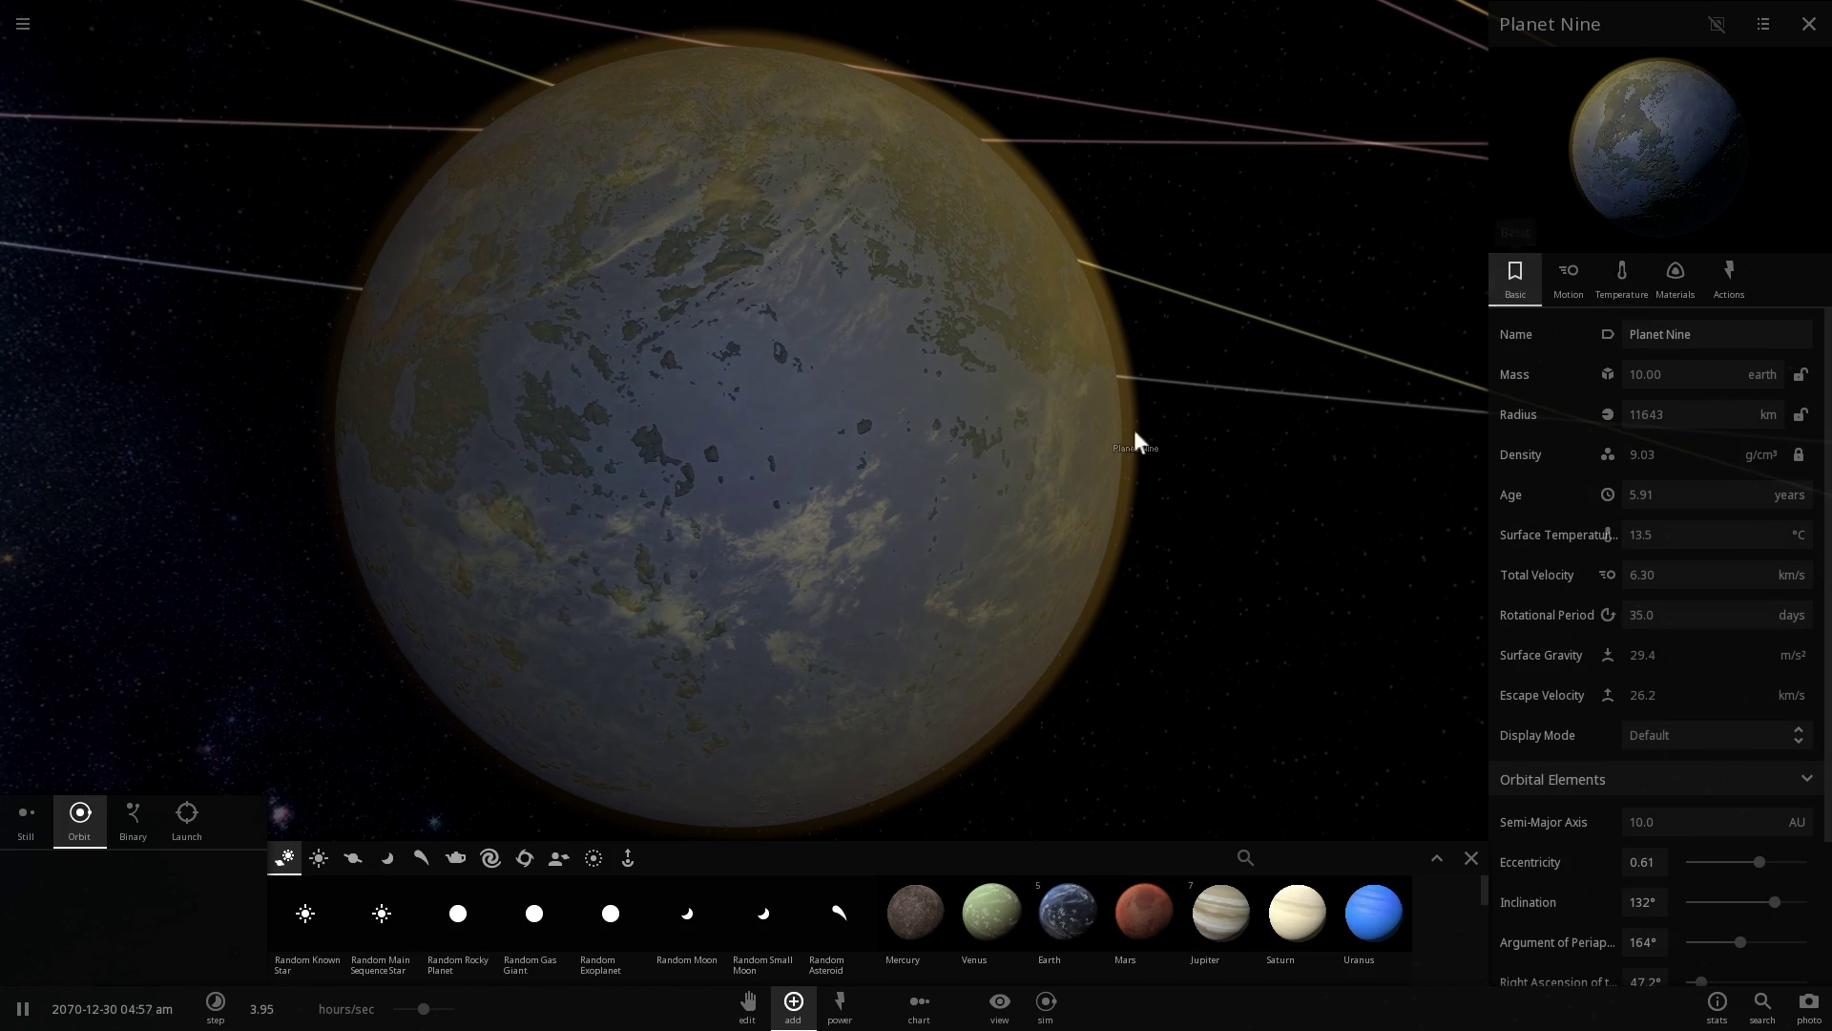
{"action": "scroll", "coordinate": [836, 456], "scroll_direction": "up", "scroll_amount": 3}
{"action": "left_click_drag", "start_coordinate": [827, 456], "coordinate": [832, 742]}
{"action": "scroll", "coordinate": [962, 458], "scroll_direction": "down", "scroll_amount": 3}
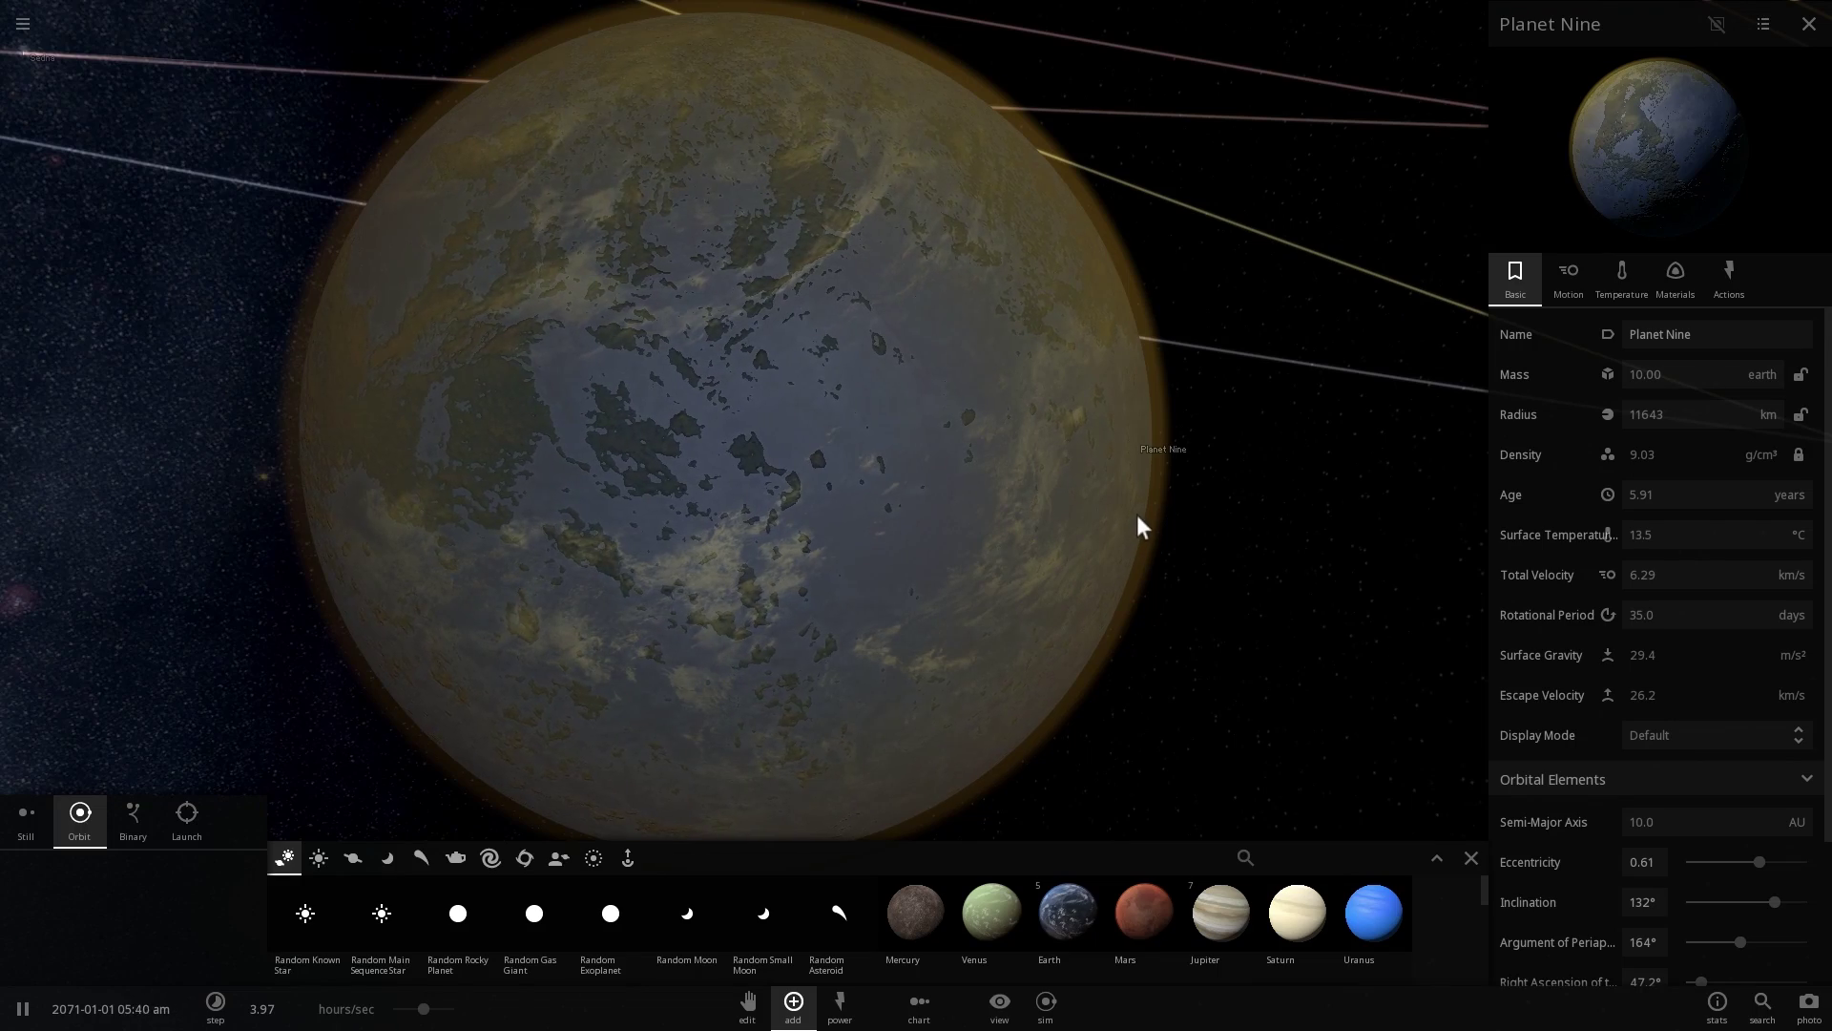
{"action": "left_click_drag", "start_coordinate": [1122, 505], "coordinate": [912, 500]}
{"action": "scroll", "coordinate": [897, 456], "scroll_direction": "up", "scroll_amount": 3}
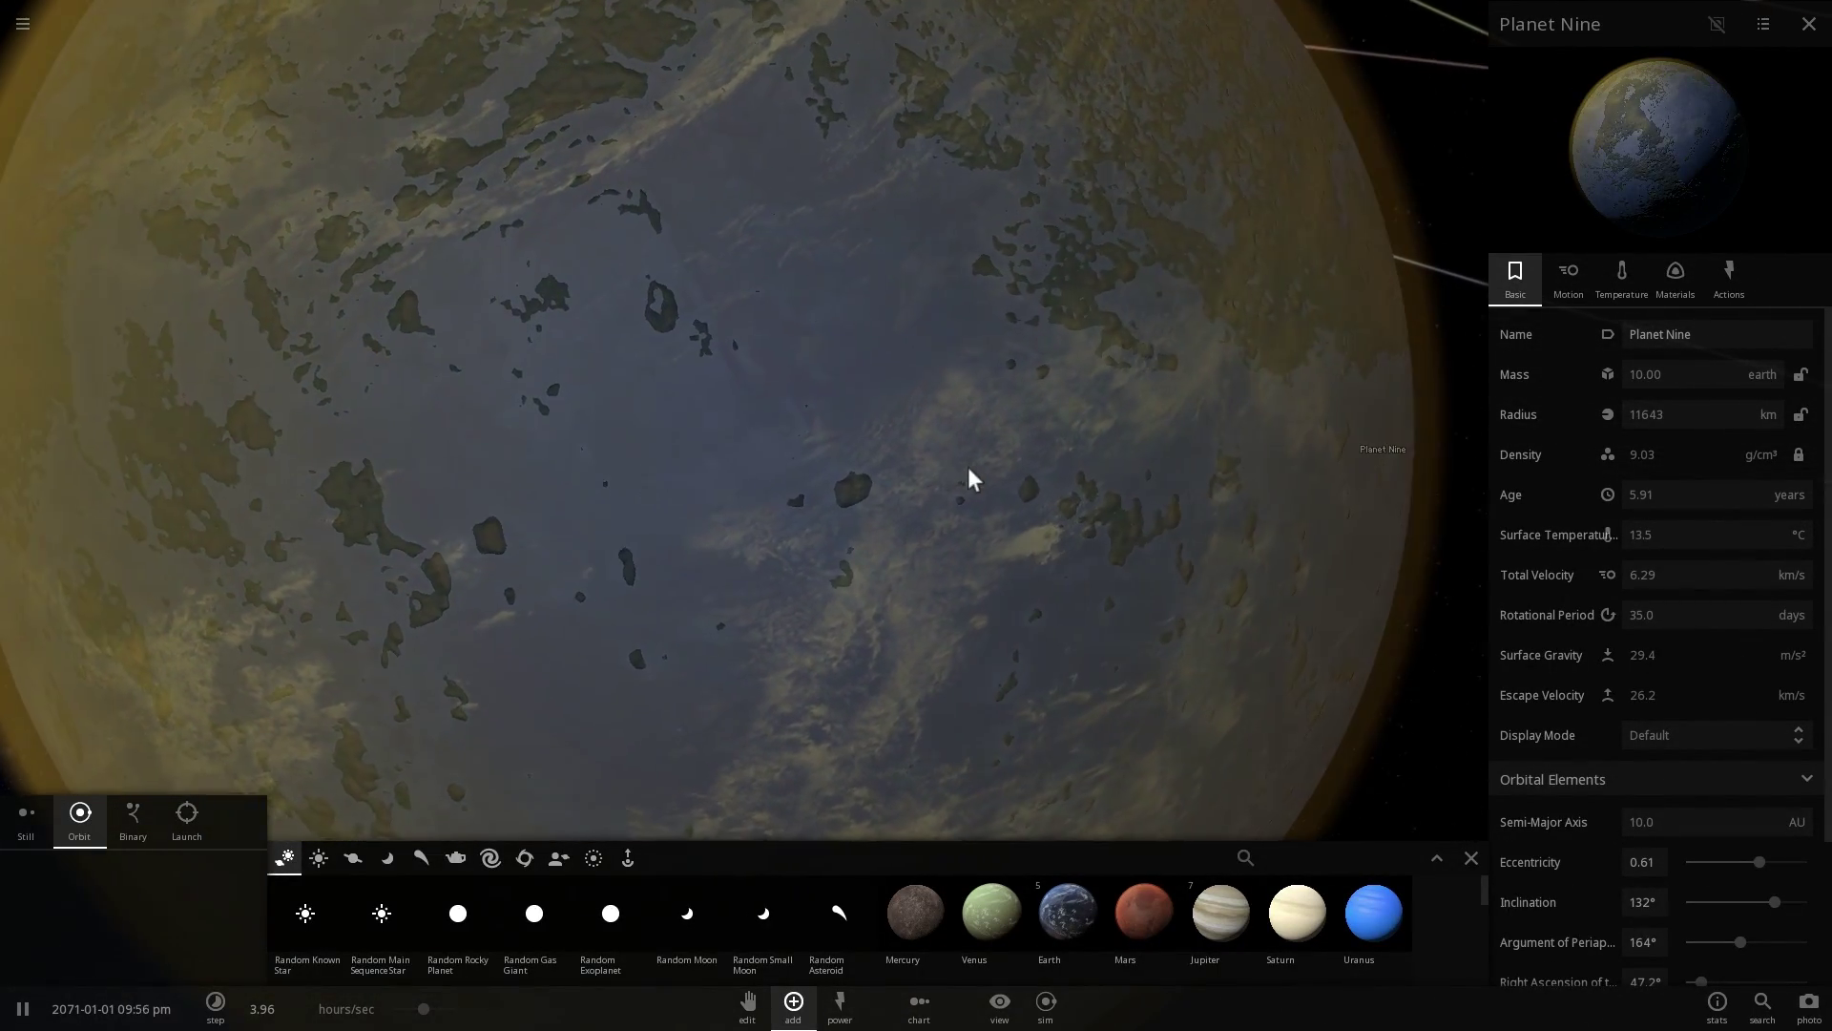
{"action": "scroll", "coordinate": [946, 481], "scroll_direction": "down", "scroll_amount": 2}
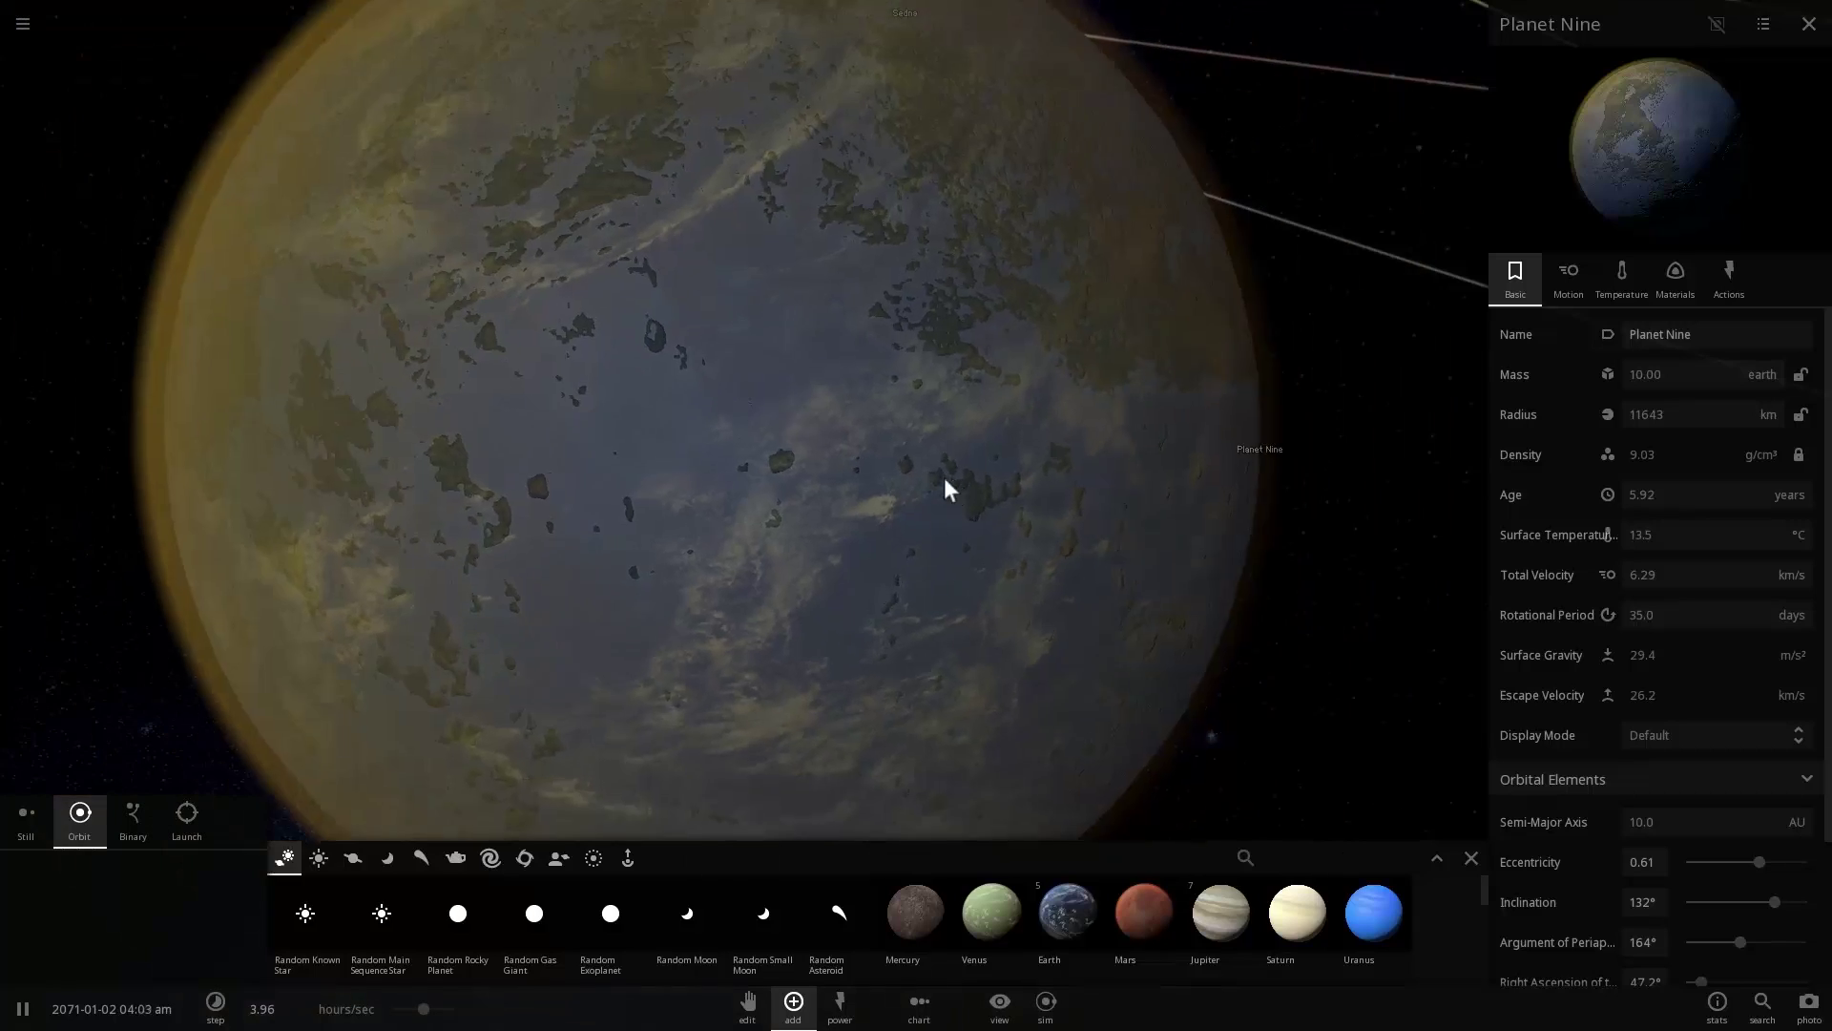
{"action": "scroll", "coordinate": [943, 489], "scroll_direction": "down", "scroll_amount": 1}
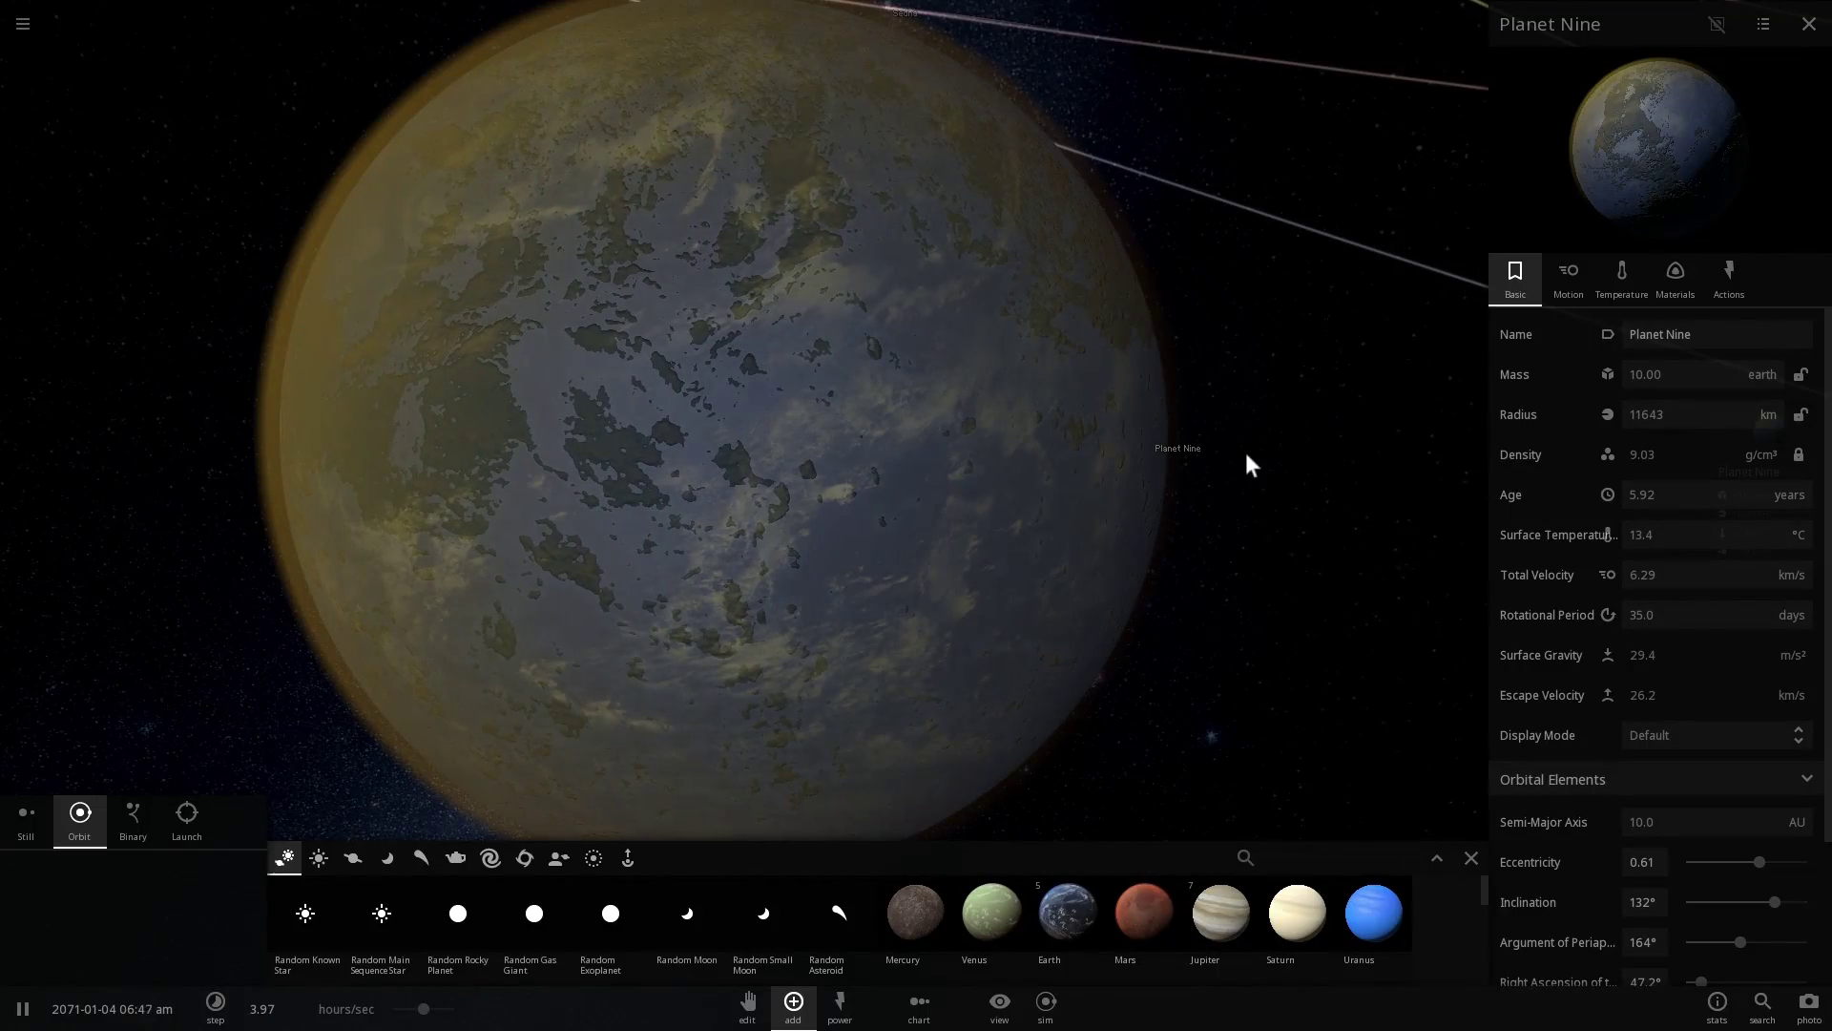
{"action": "left_click_drag", "start_coordinate": [1247, 454], "coordinate": [891, 427]}
{"action": "scroll", "coordinate": [1177, 452], "scroll_direction": "up", "scroll_amount": 2}
{"action": "scroll", "coordinate": [1002, 419], "scroll_direction": "down", "scroll_amount": 3}
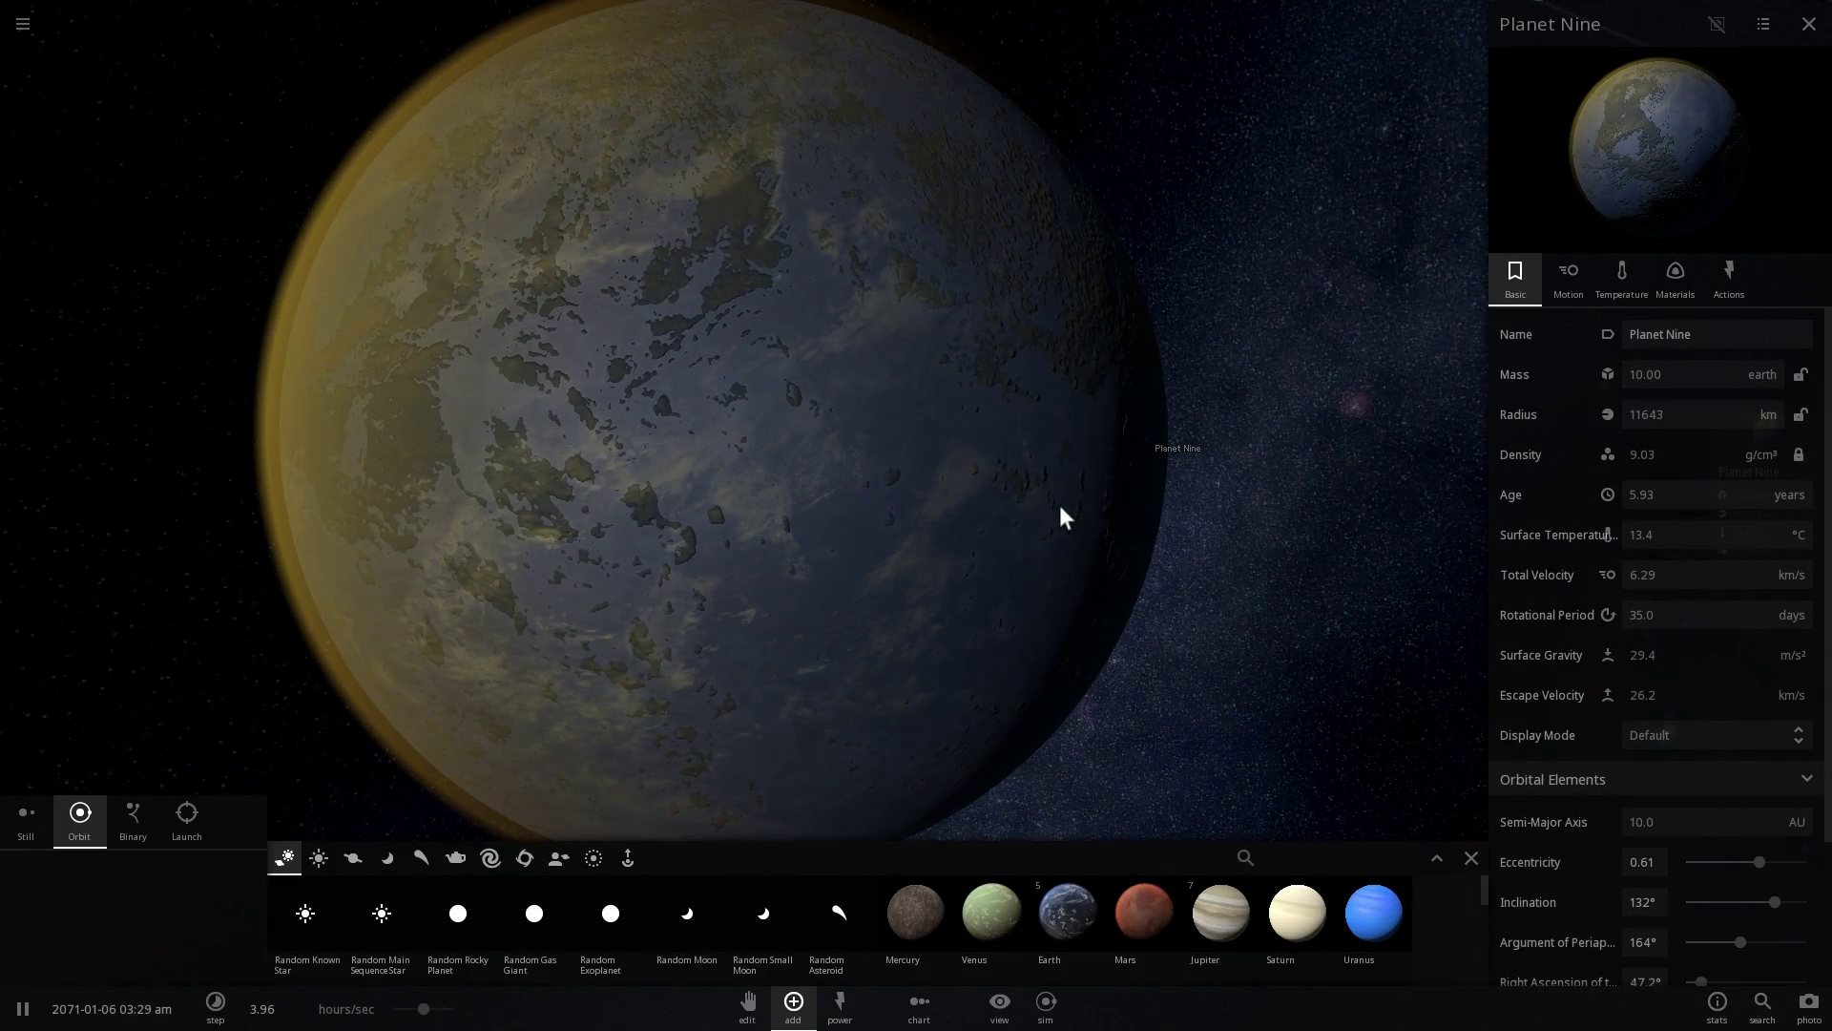
{"action": "scroll", "coordinate": [1065, 516], "scroll_direction": "up", "scroll_amount": 5}
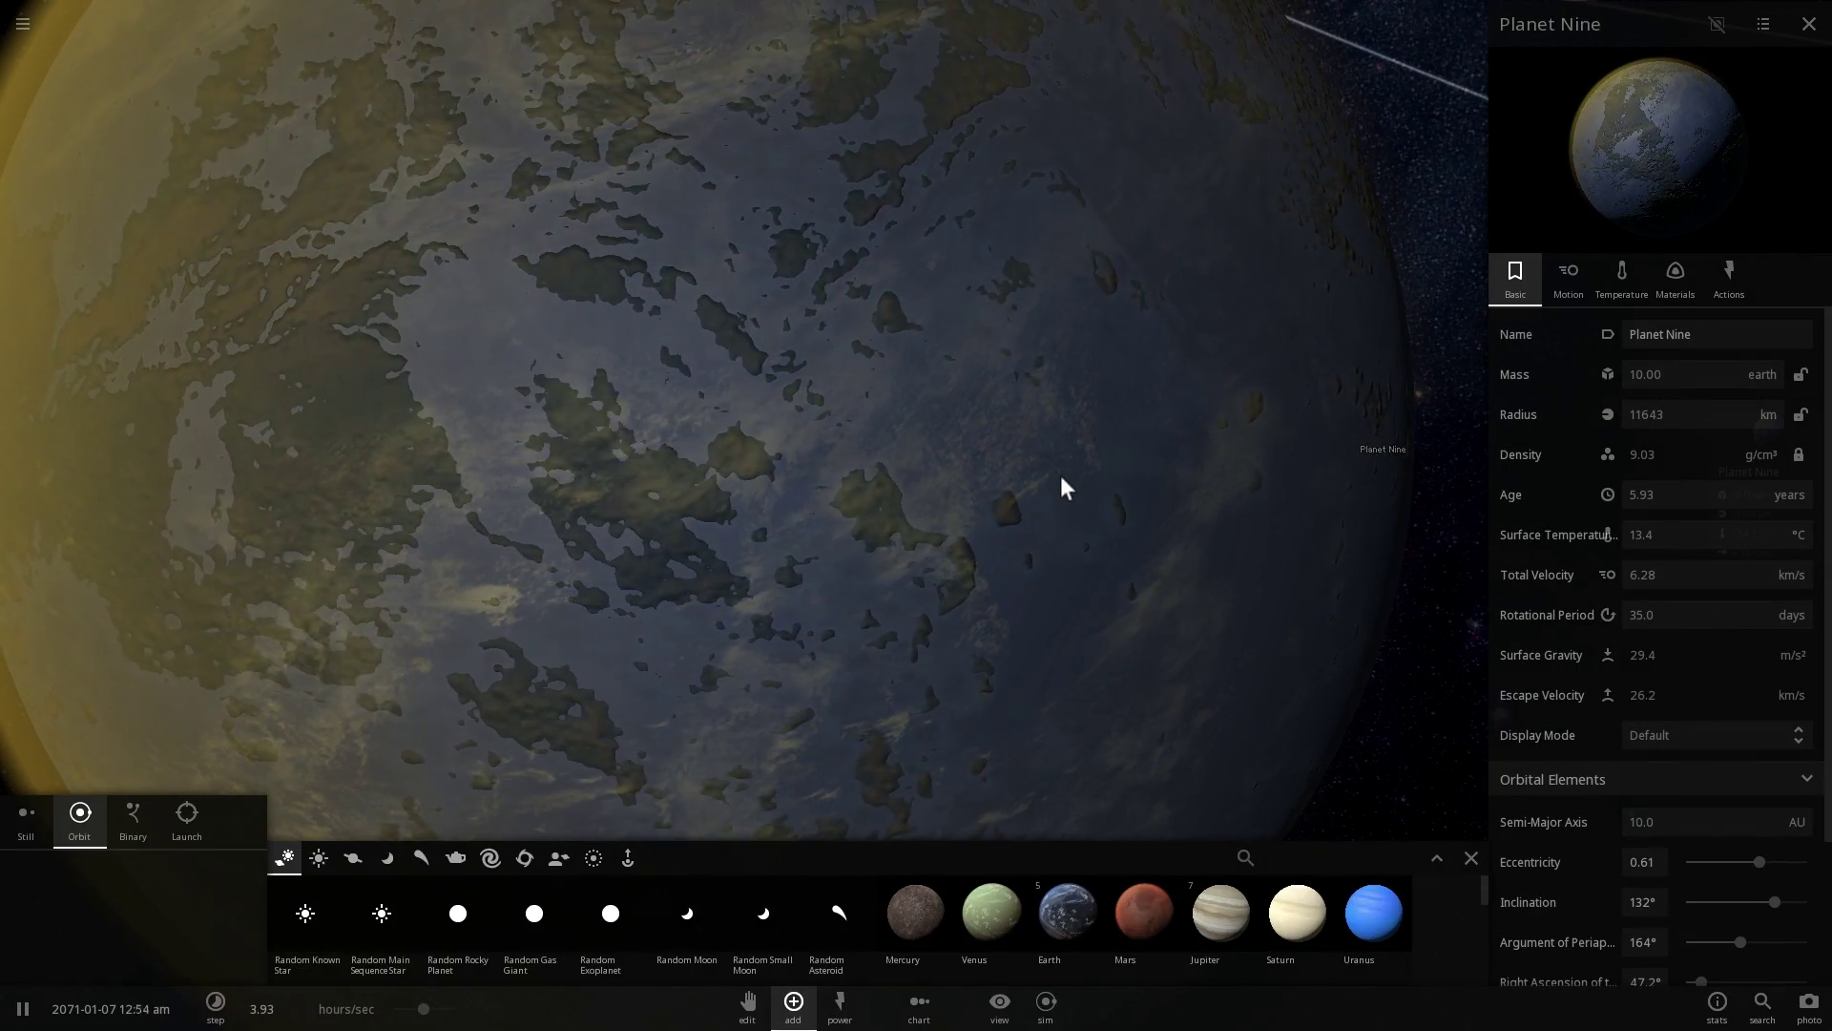
{"action": "scroll", "coordinate": [1062, 477], "scroll_direction": "down", "scroll_amount": 4}
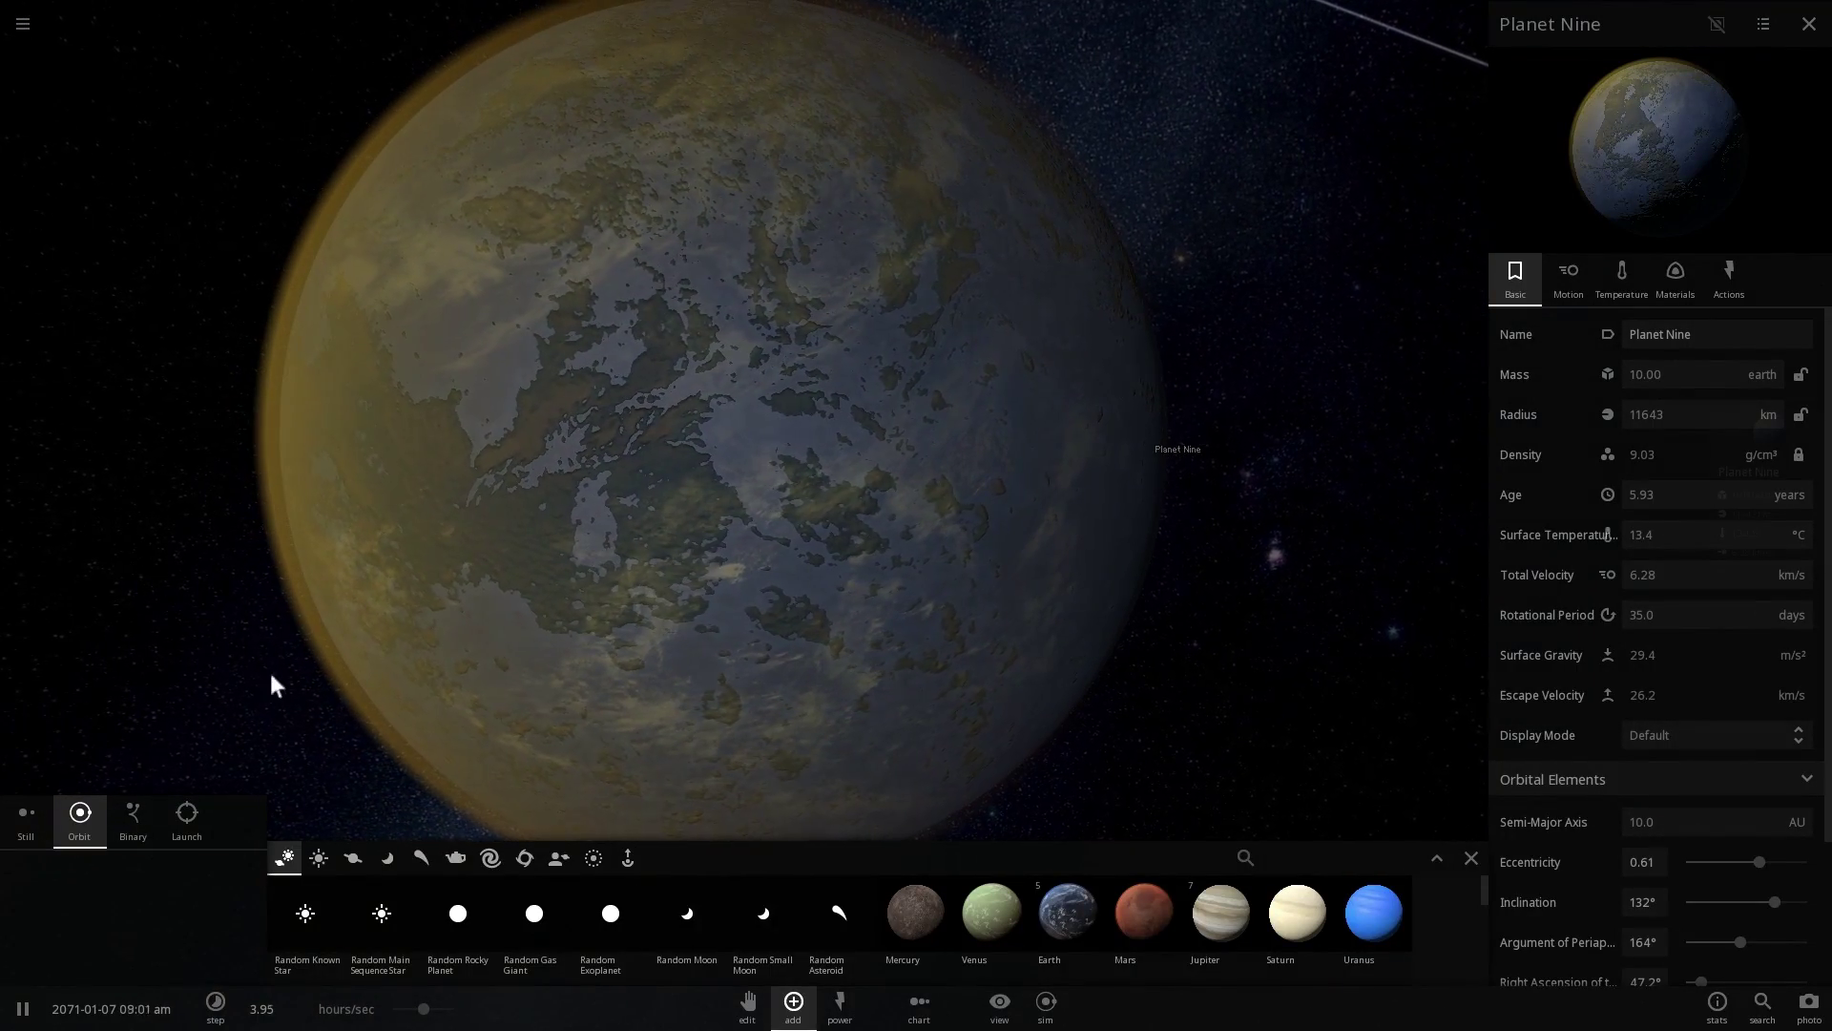
{"action": "scroll", "coordinate": [834, 597], "scroll_direction": "down", "scroll_amount": 3}
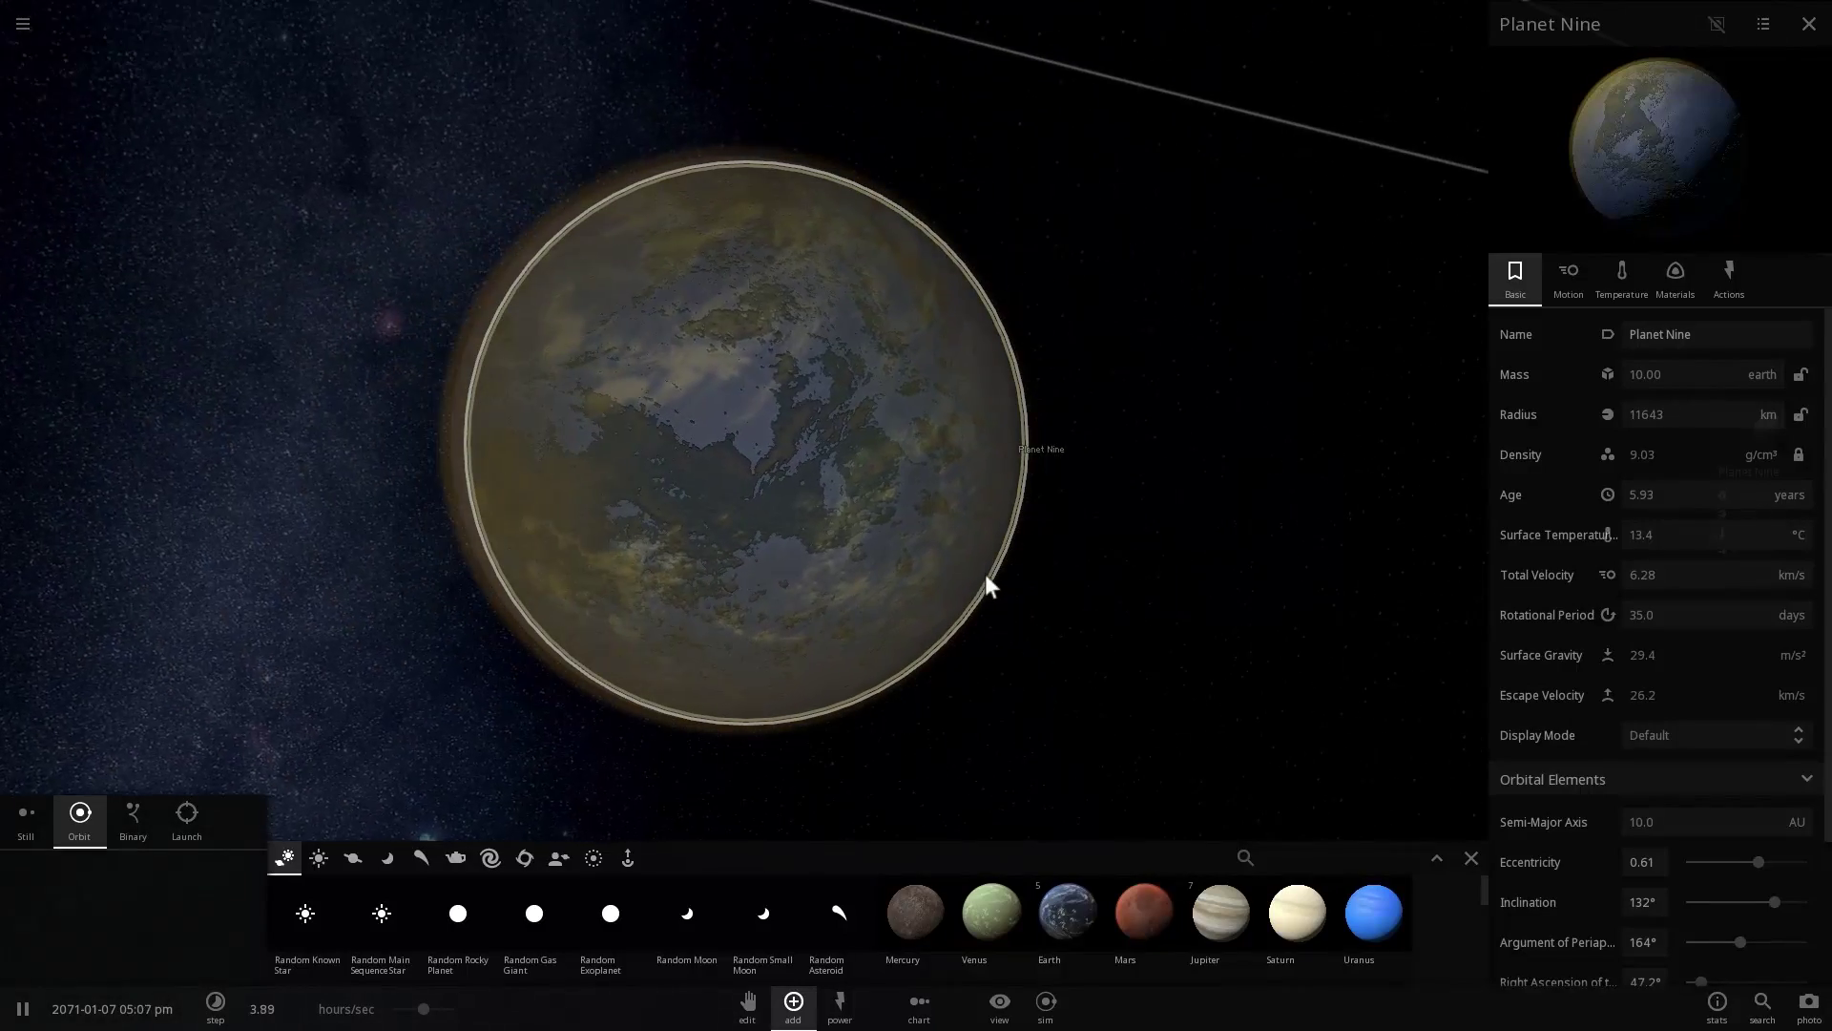
{"action": "scroll", "coordinate": [991, 569], "scroll_direction": "up", "scroll_amount": 5}
{"action": "left_click_drag", "start_coordinate": [915, 534], "coordinate": [960, 471]}
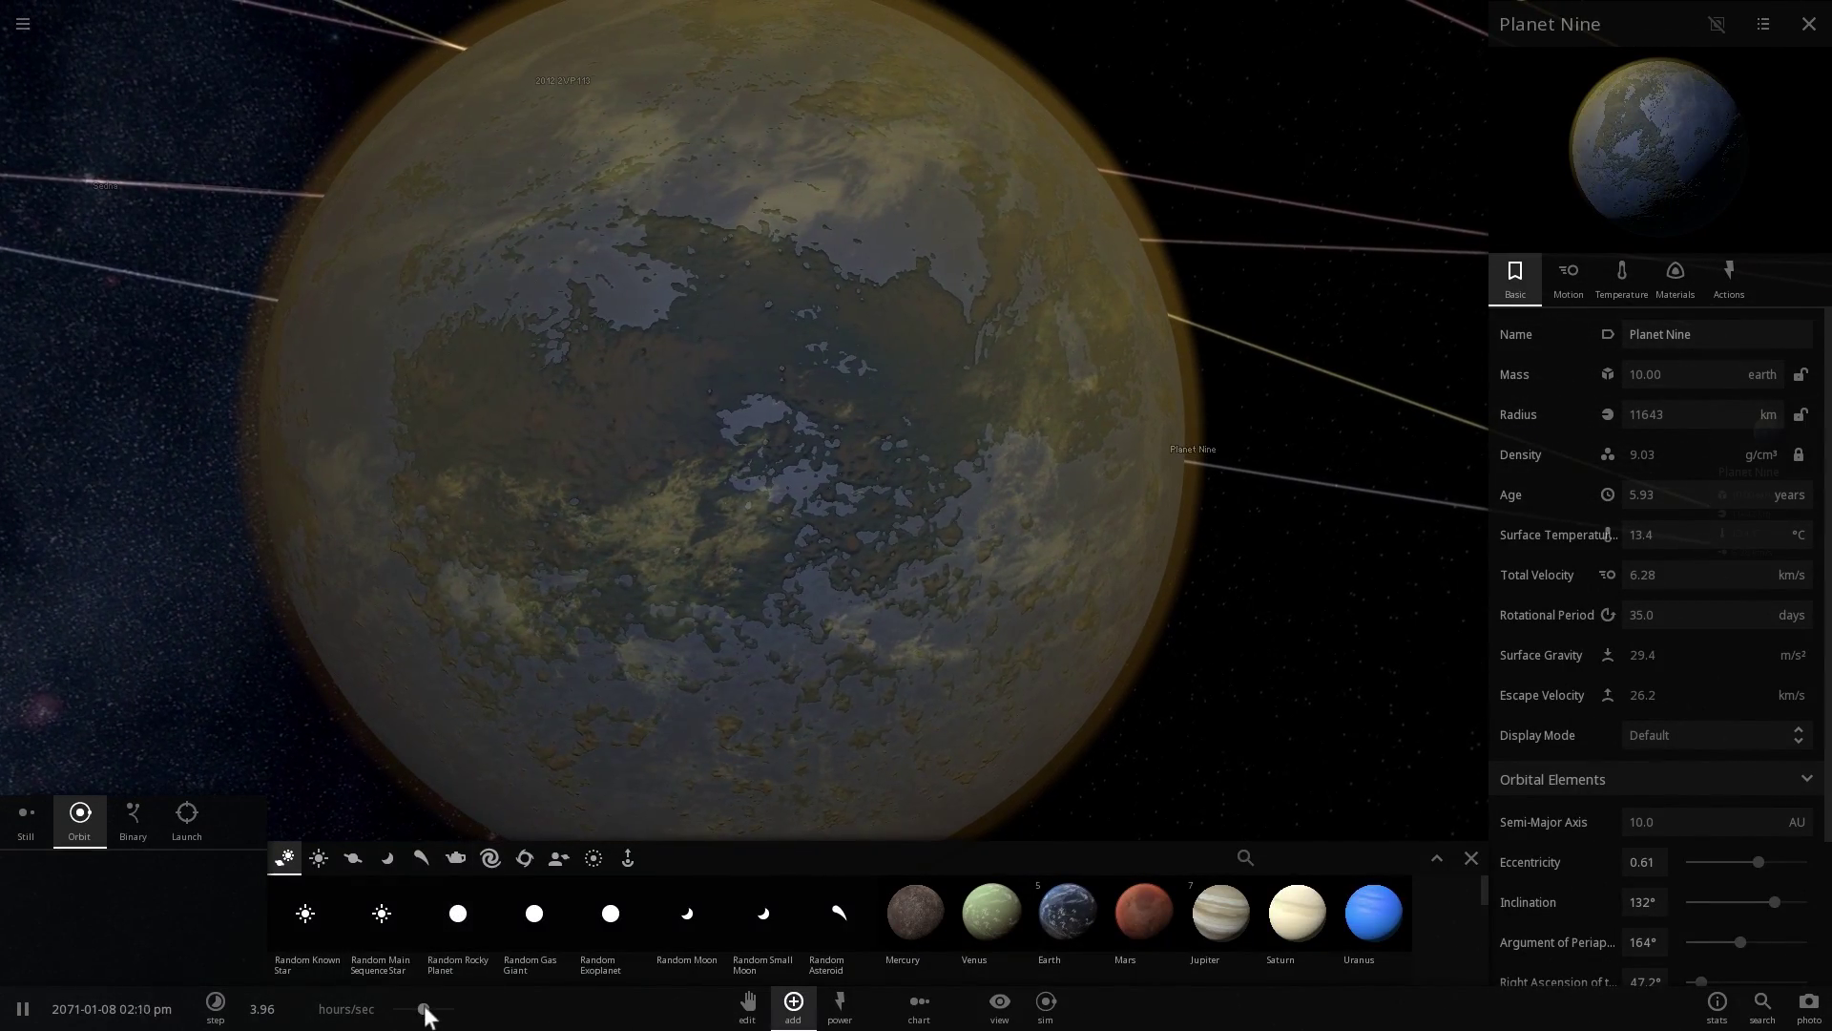
Speed up the simulation to about 17 hours per second and inspect Planet Nine's rotating surface and dark side
{"action": "left_click_drag", "start_coordinate": [424, 1009], "coordinate": [444, 1008]}
{"action": "left_click_drag", "start_coordinate": [762, 465], "coordinate": [792, 473]}
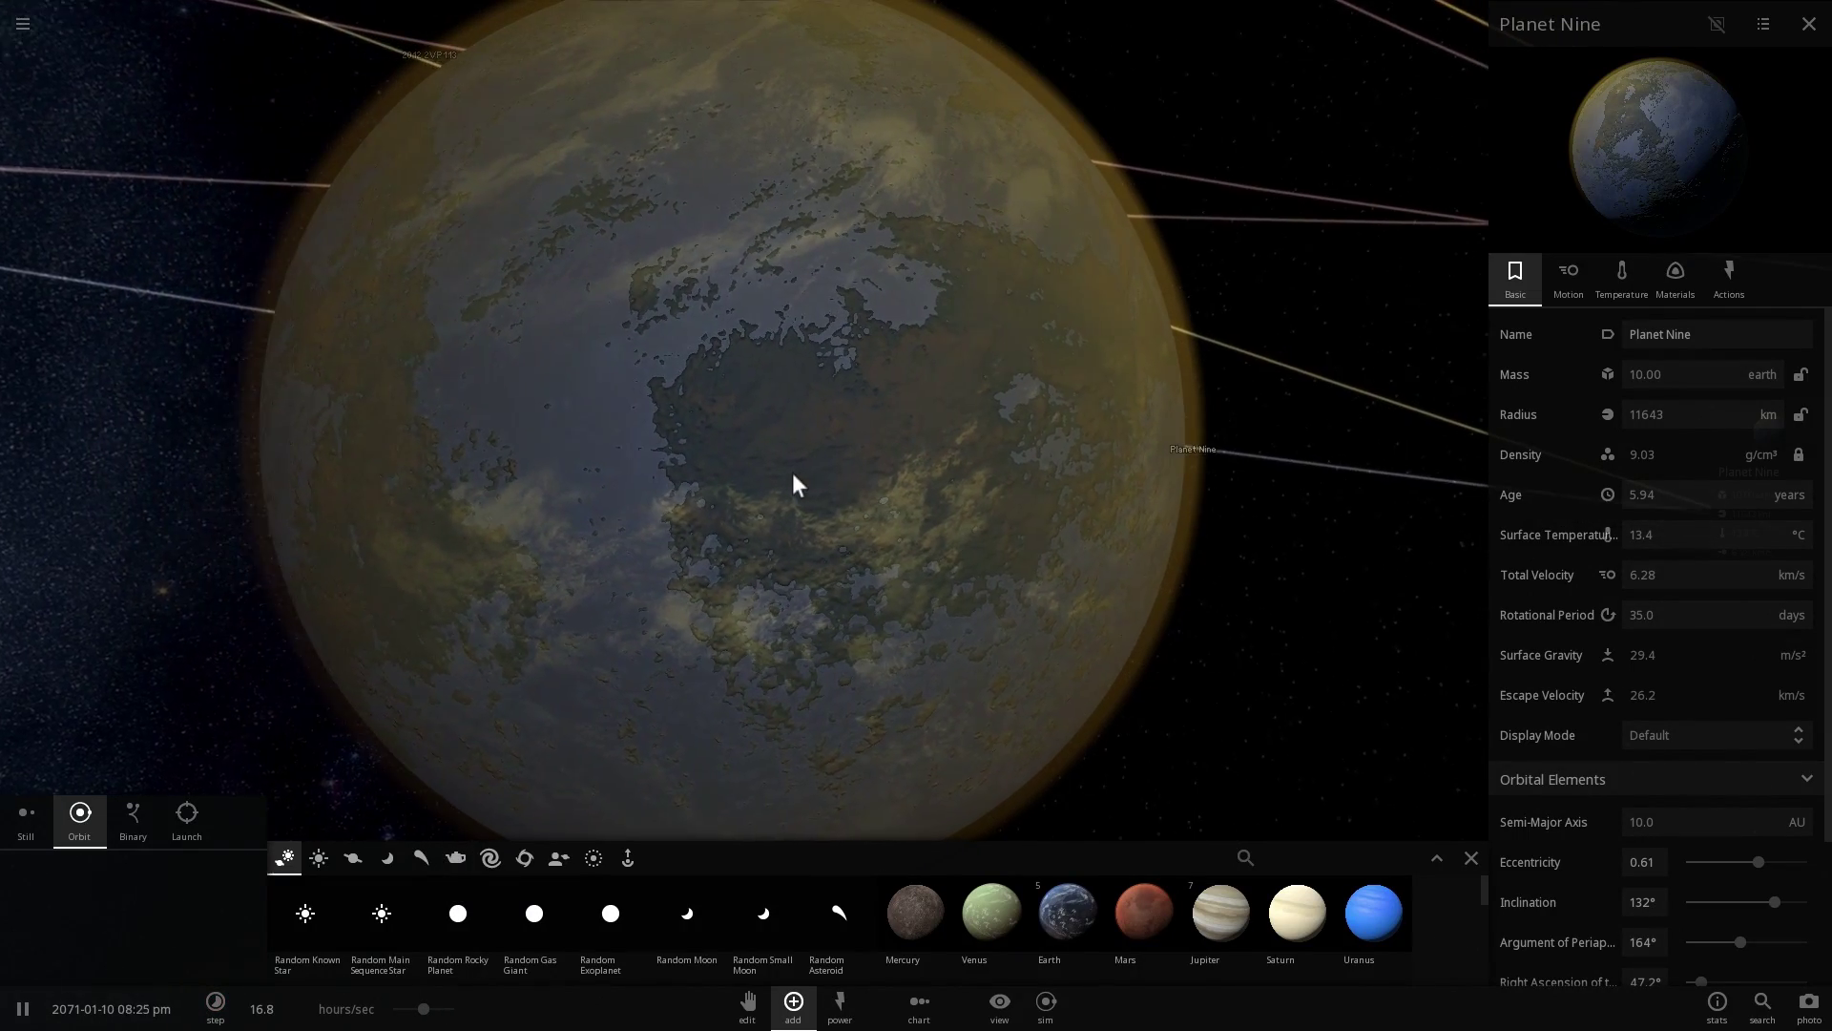
{"action": "mouse_move", "coordinate": [971, 505]}
{"action": "left_mouse_down"}
{"action": "mouse_move", "coordinate": [1063, 518]}
{"action": "mouse_move", "coordinate": [1011, 498]}
{"action": "mouse_move", "coordinate": [1051, 483]}
{"action": "mouse_move", "coordinate": [998, 491]}
{"action": "left_mouse_up"}
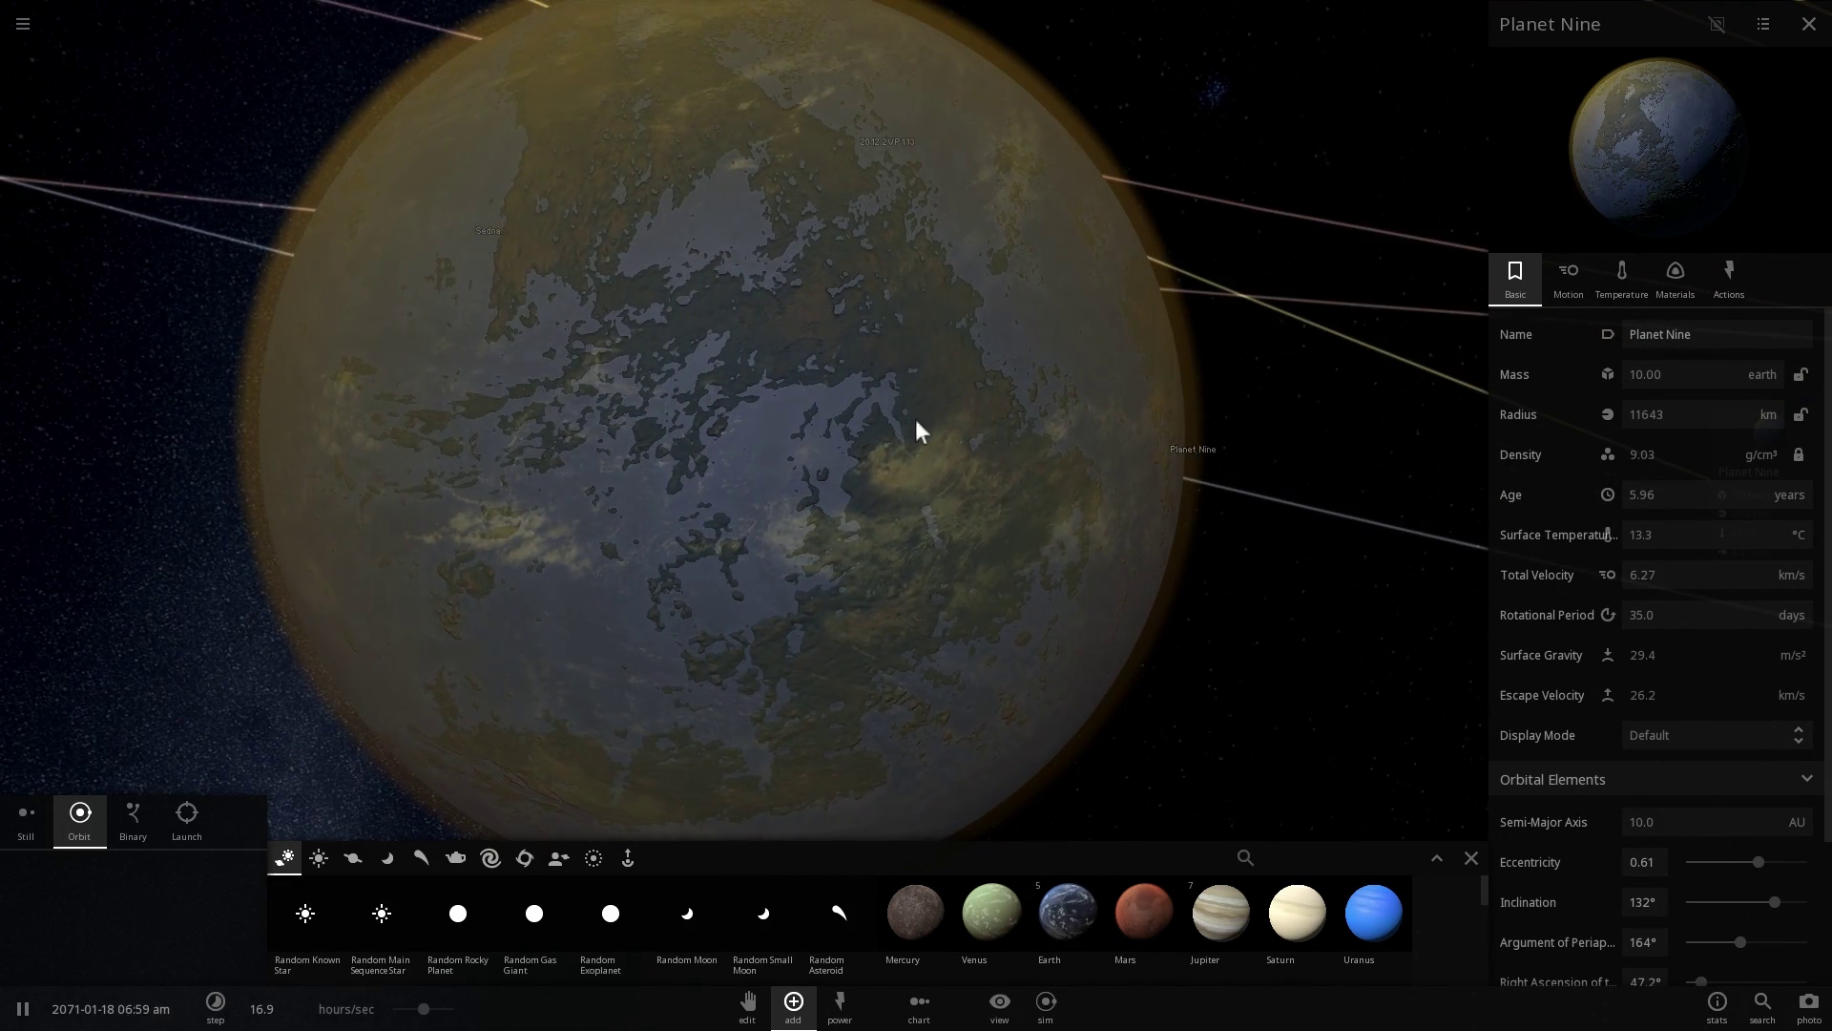
{"action": "scroll", "coordinate": [855, 362], "scroll_direction": "down", "scroll_amount": 2}
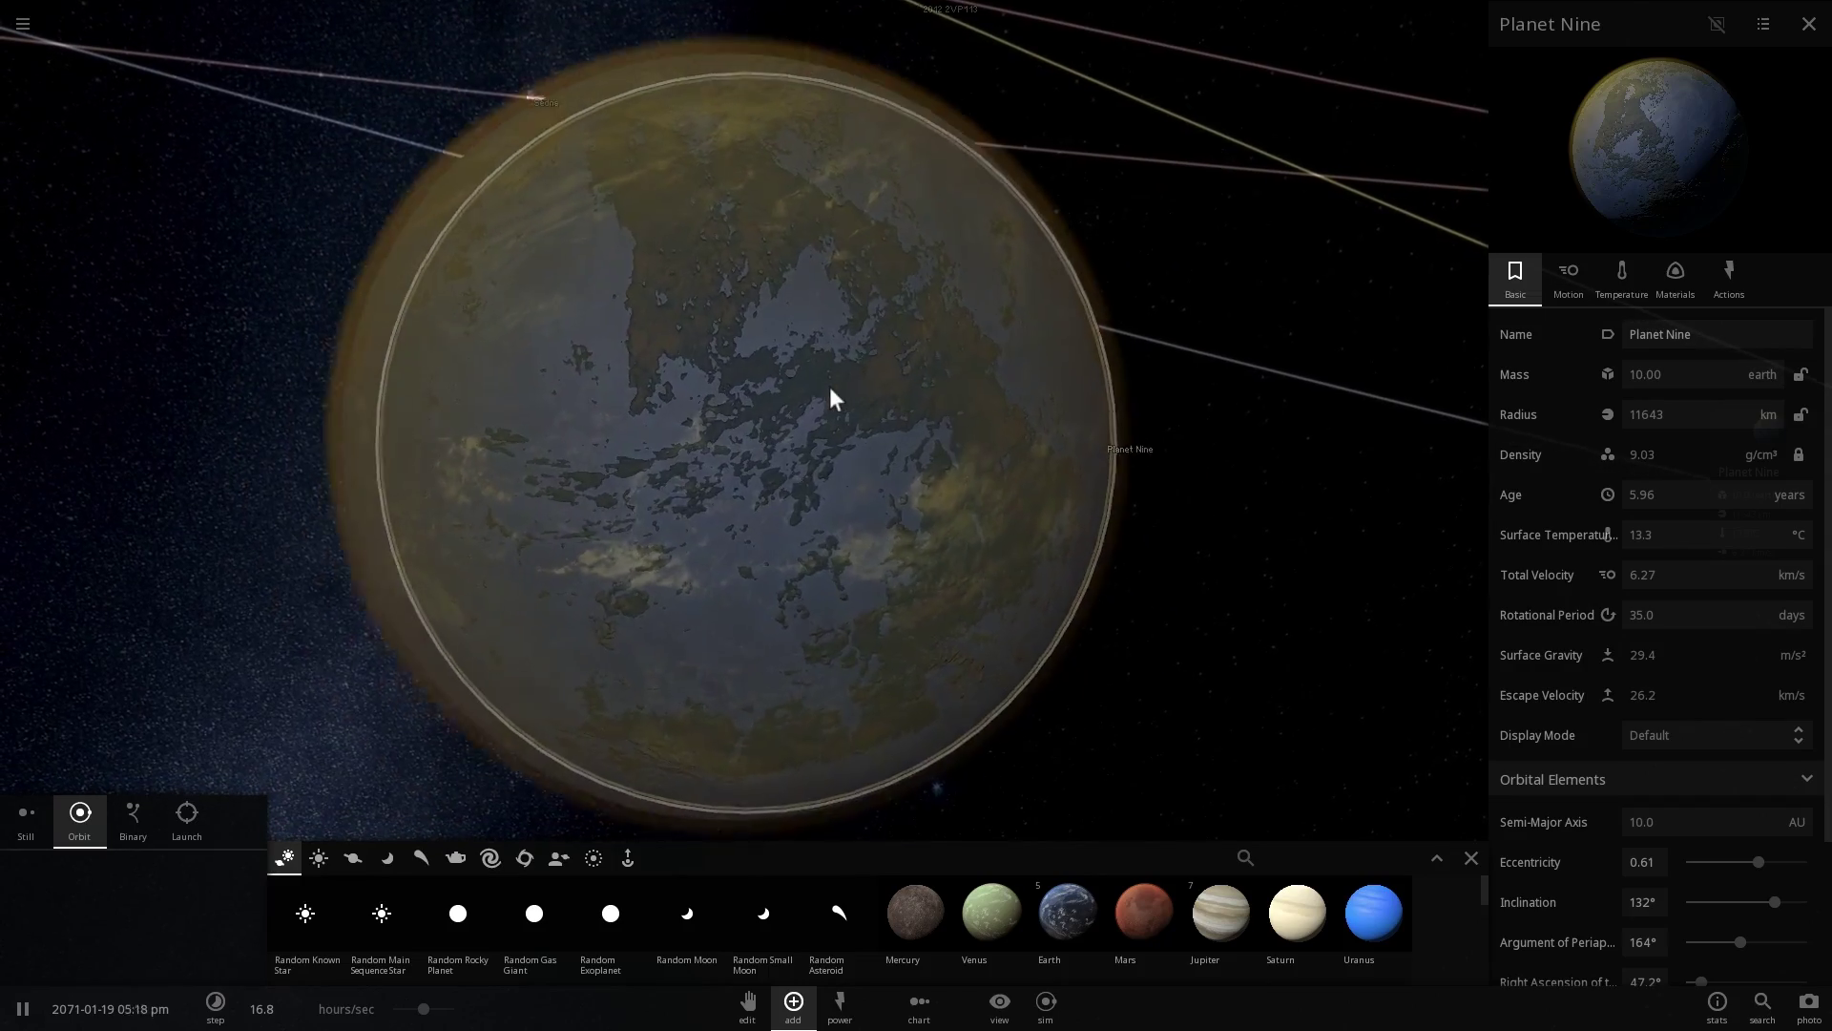
{"action": "scroll", "coordinate": [828, 387], "scroll_direction": "up", "scroll_amount": 2}
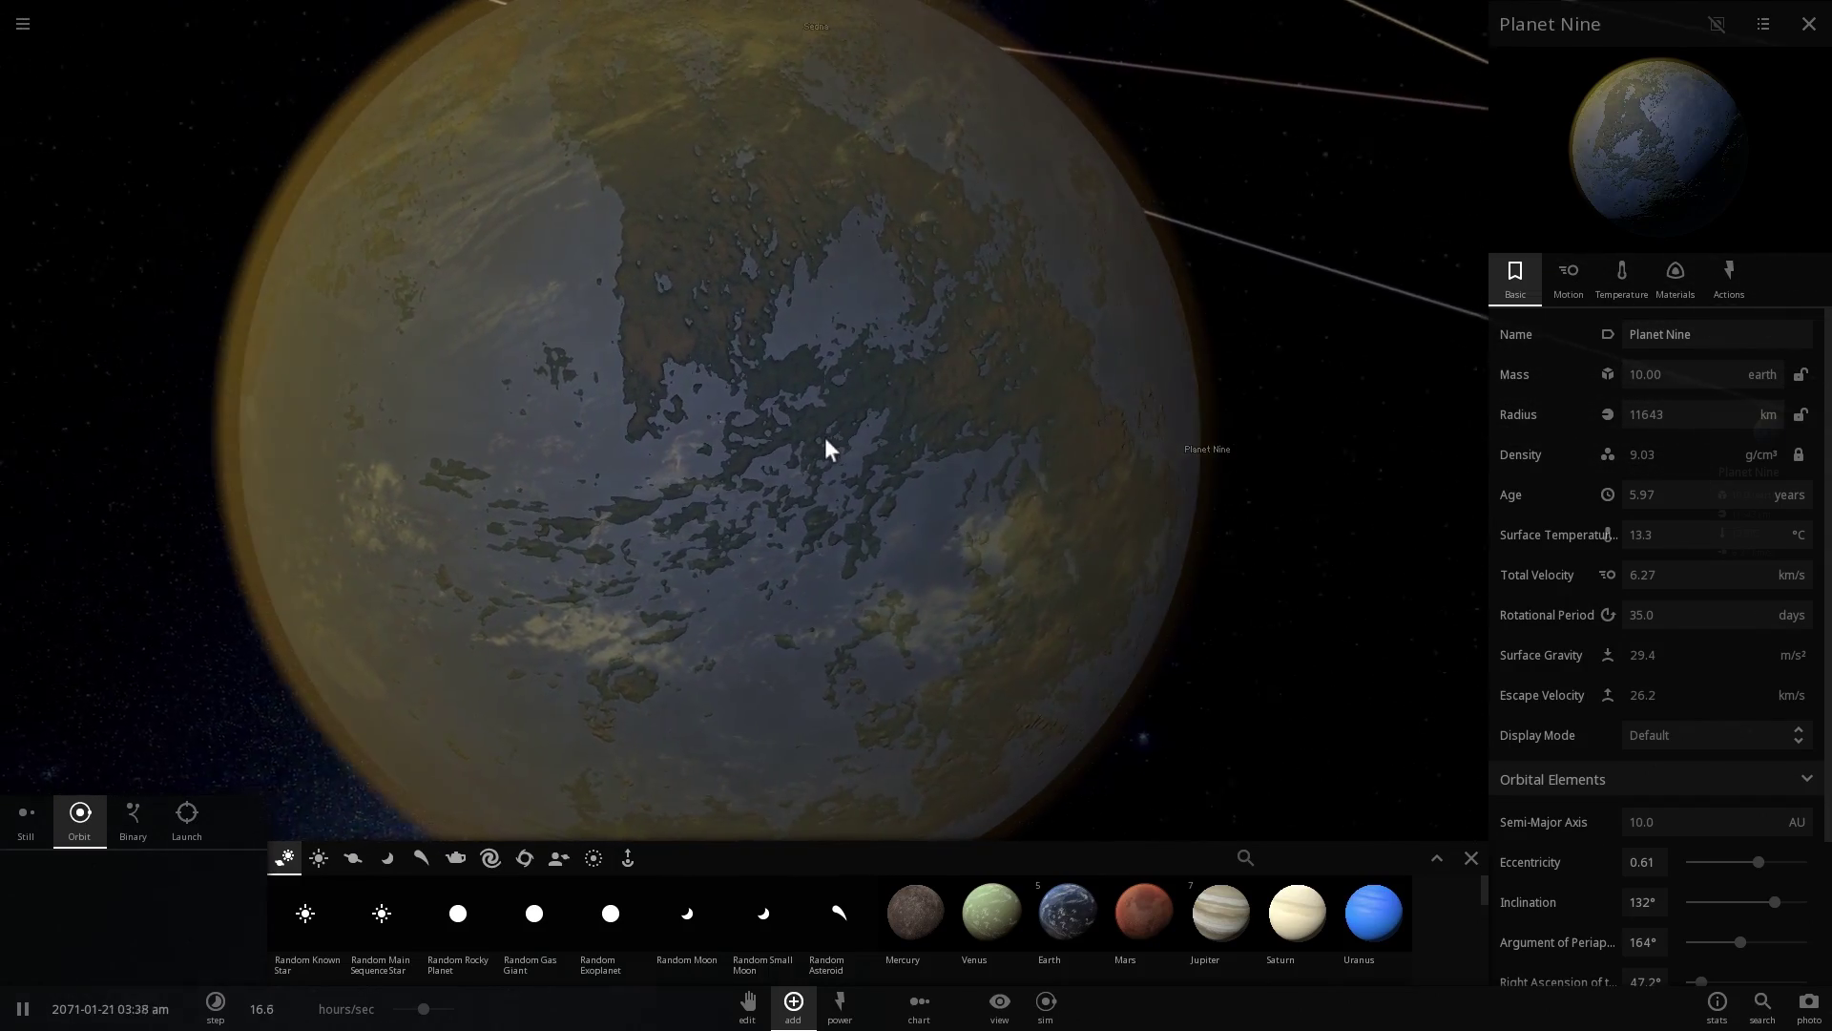
{"action": "left_click_drag", "start_coordinate": [826, 438], "coordinate": [1350, 425]}
{"action": "scroll", "coordinate": [1123, 437], "scroll_direction": "down", "scroll_amount": 2}
{"action": "left_click_drag", "start_coordinate": [1123, 437], "coordinate": [1251, 299]}
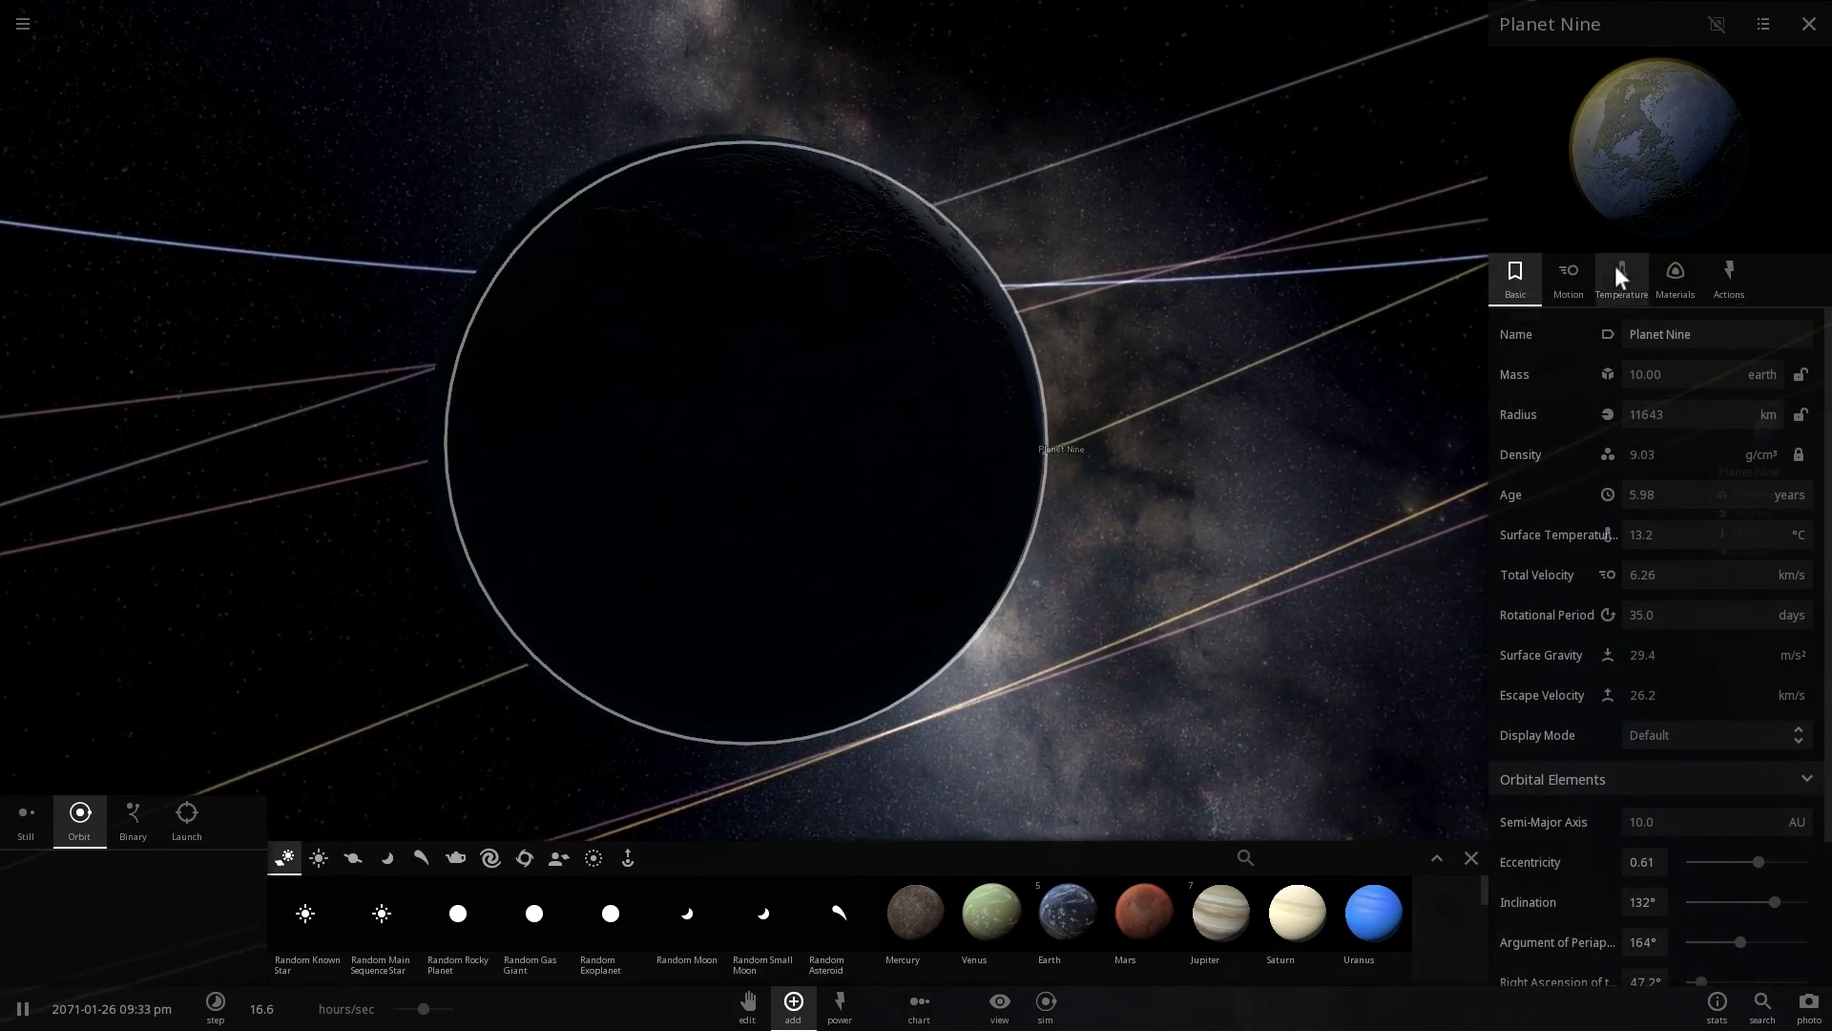
Check Planet Nine's orbital elements and look through the list of available simulations without loading one
{"action": "left_click", "coordinate": [1566, 277]}
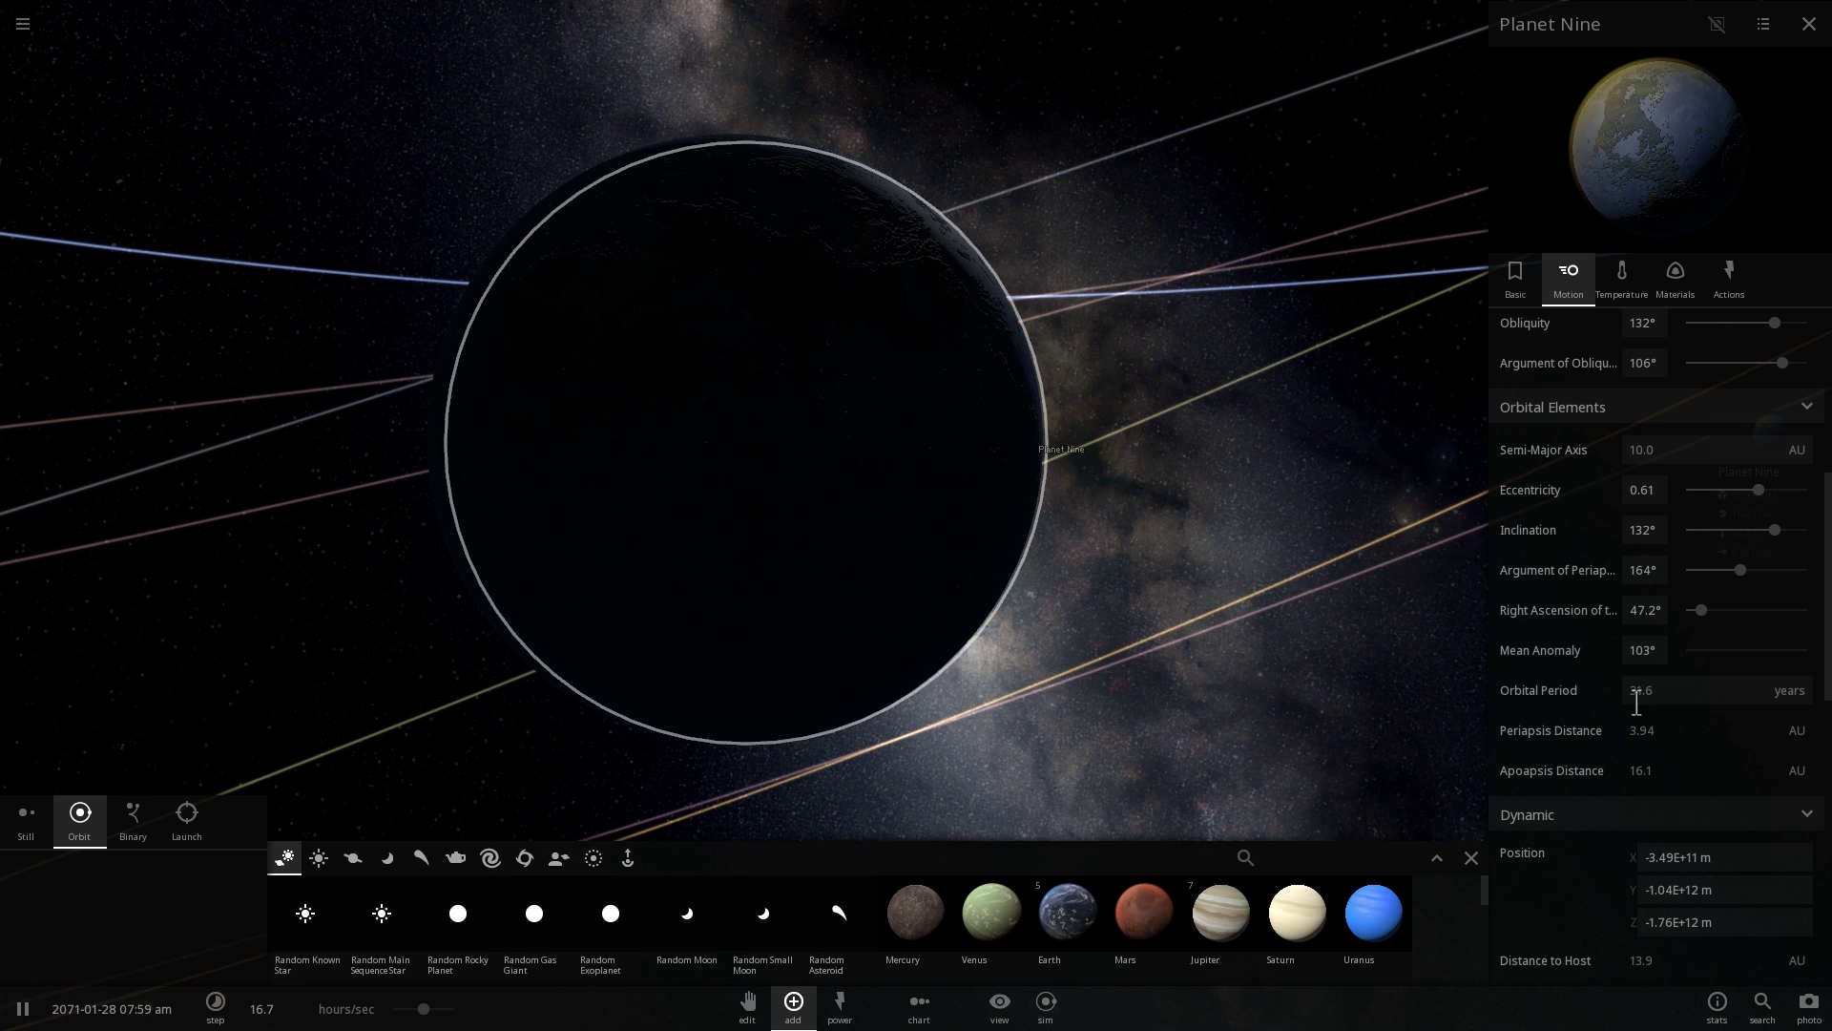
{"action": "left_click", "coordinate": [22, 13]}
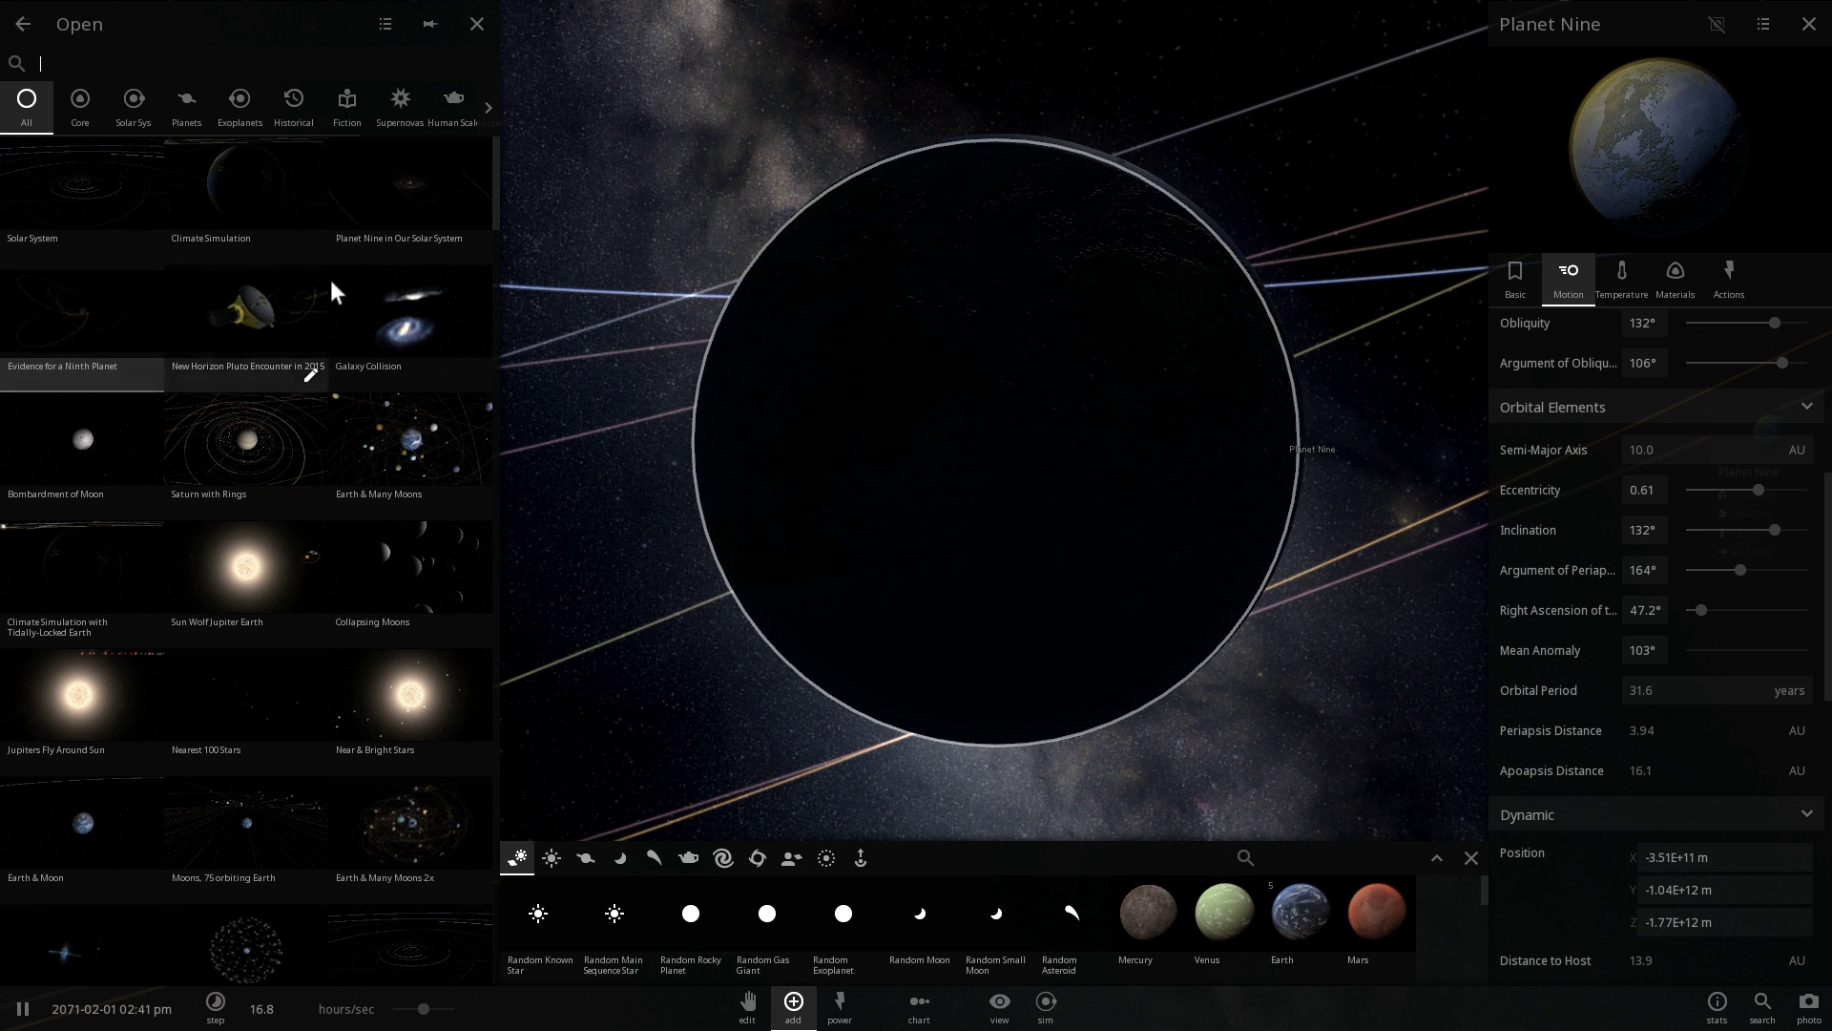
{"action": "left_click", "coordinate": [476, 24]}
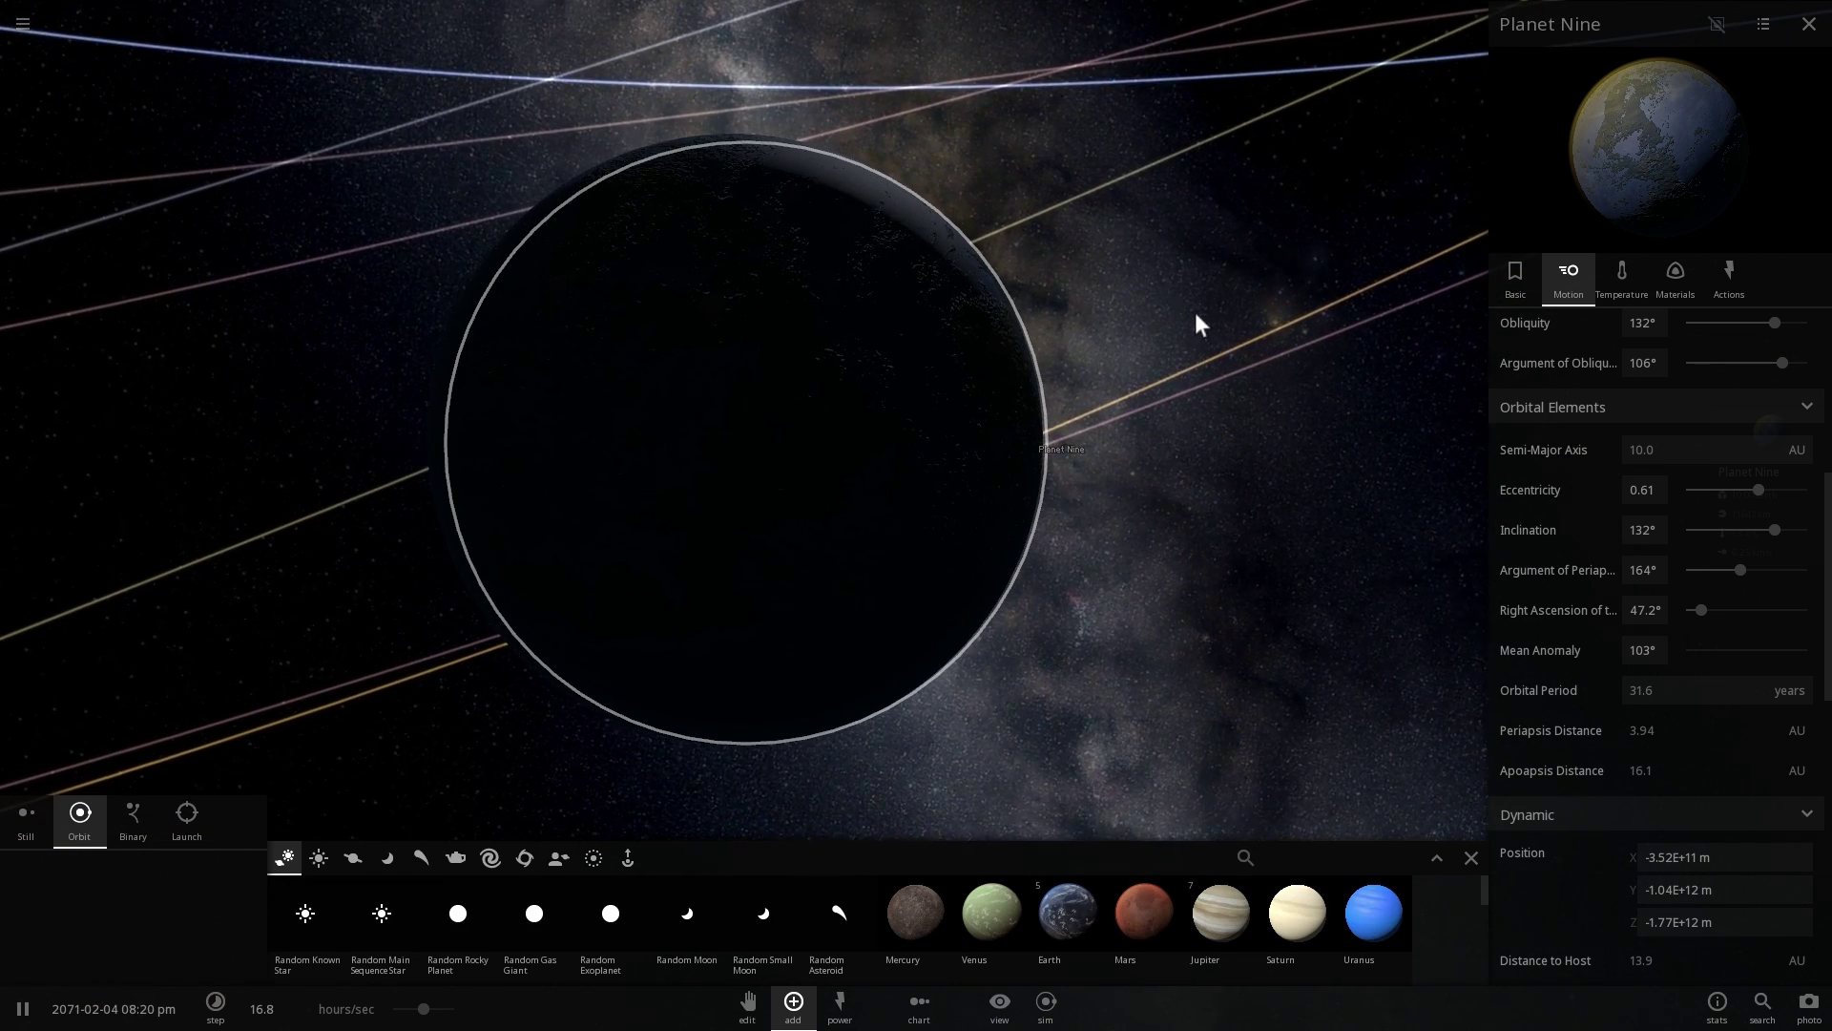
{"action": "left_click_drag", "start_coordinate": [1194, 312], "coordinate": [1398, 294]}
Show Planet Nine's temperature and atmosphere values and examine its lit and dark sides from near and far
{"action": "left_click", "coordinate": [1626, 281]}
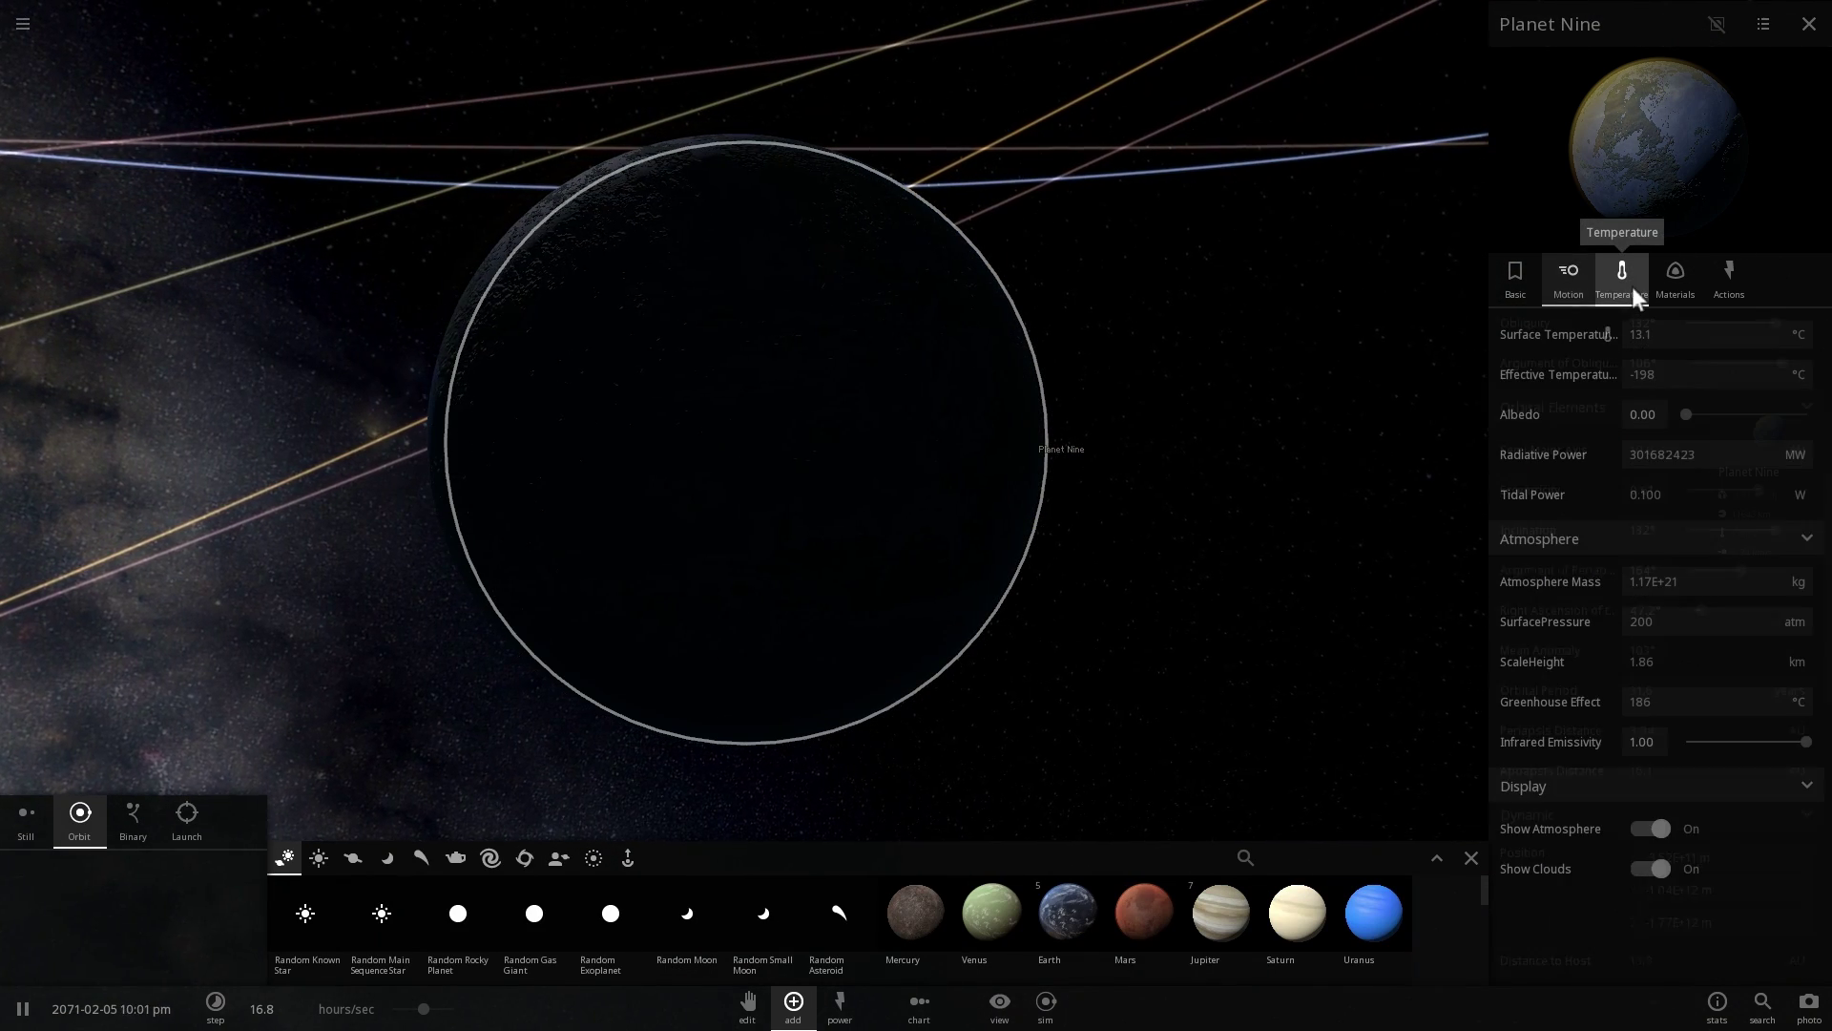
{"action": "left_click_drag", "start_coordinate": [909, 290], "coordinate": [1215, 345]}
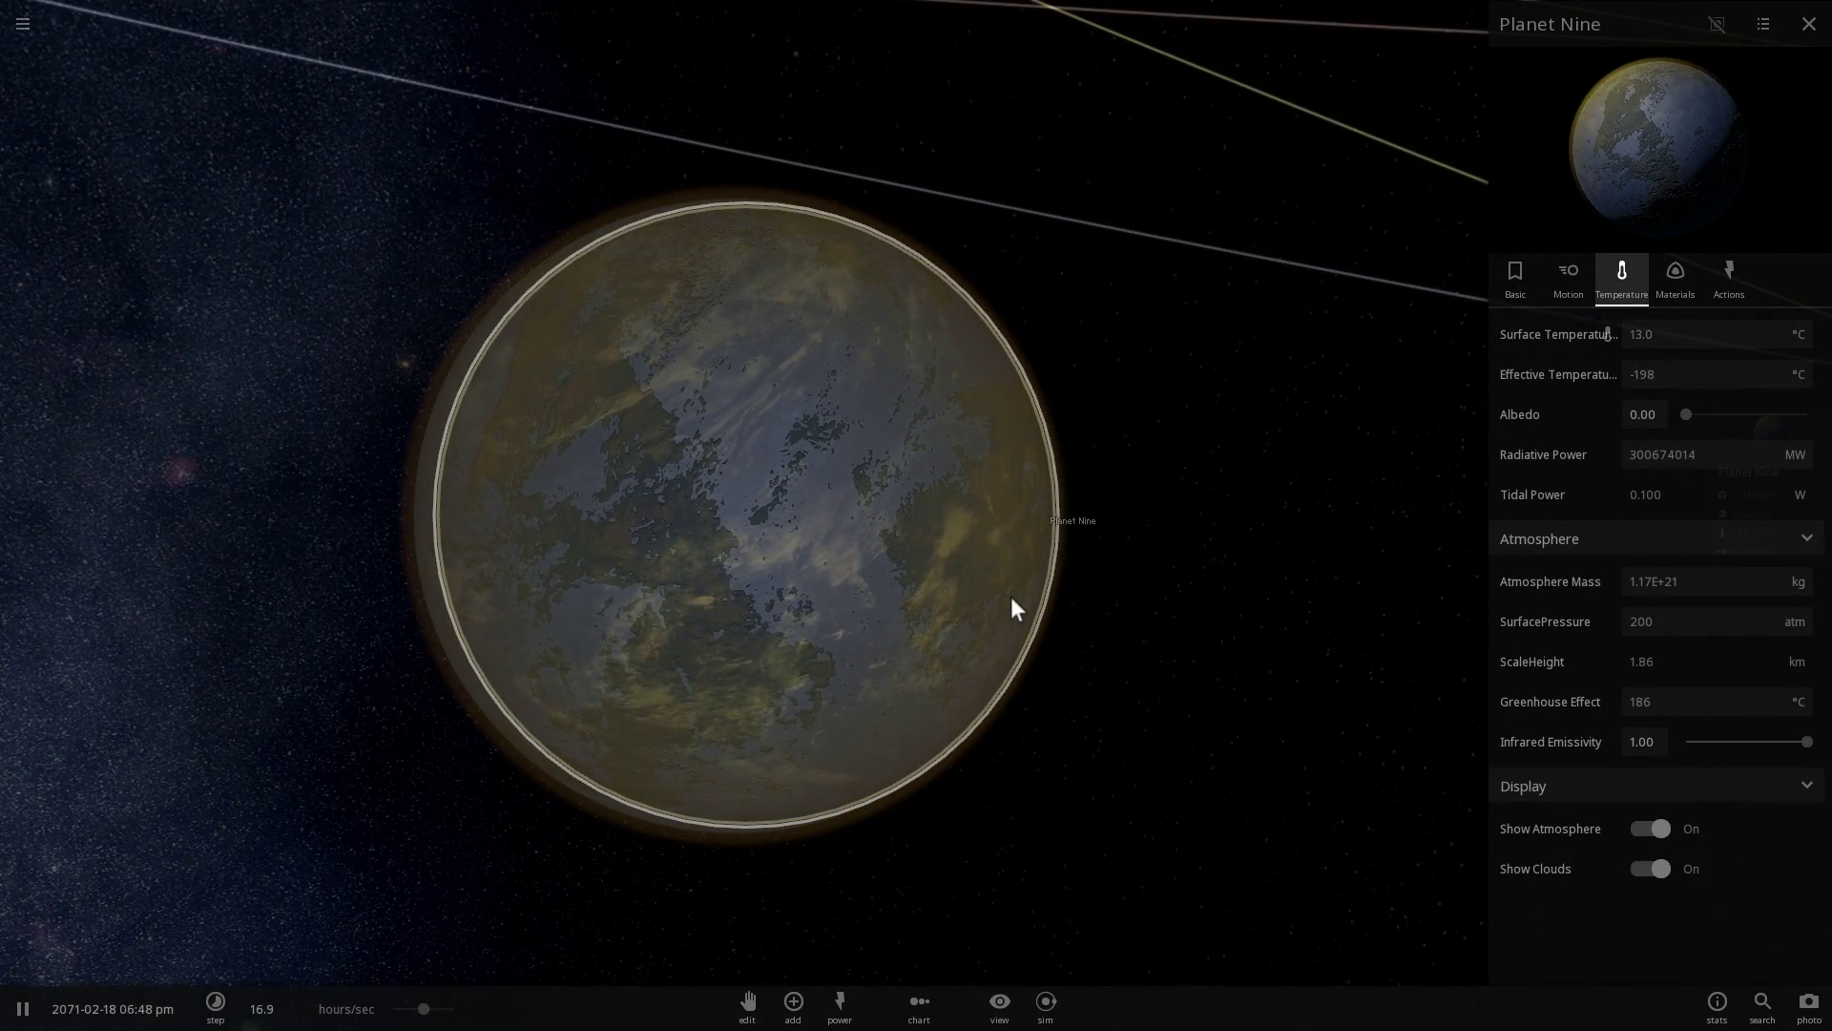
{"action": "scroll", "coordinate": [1011, 597], "scroll_direction": "down", "scroll_amount": 3}
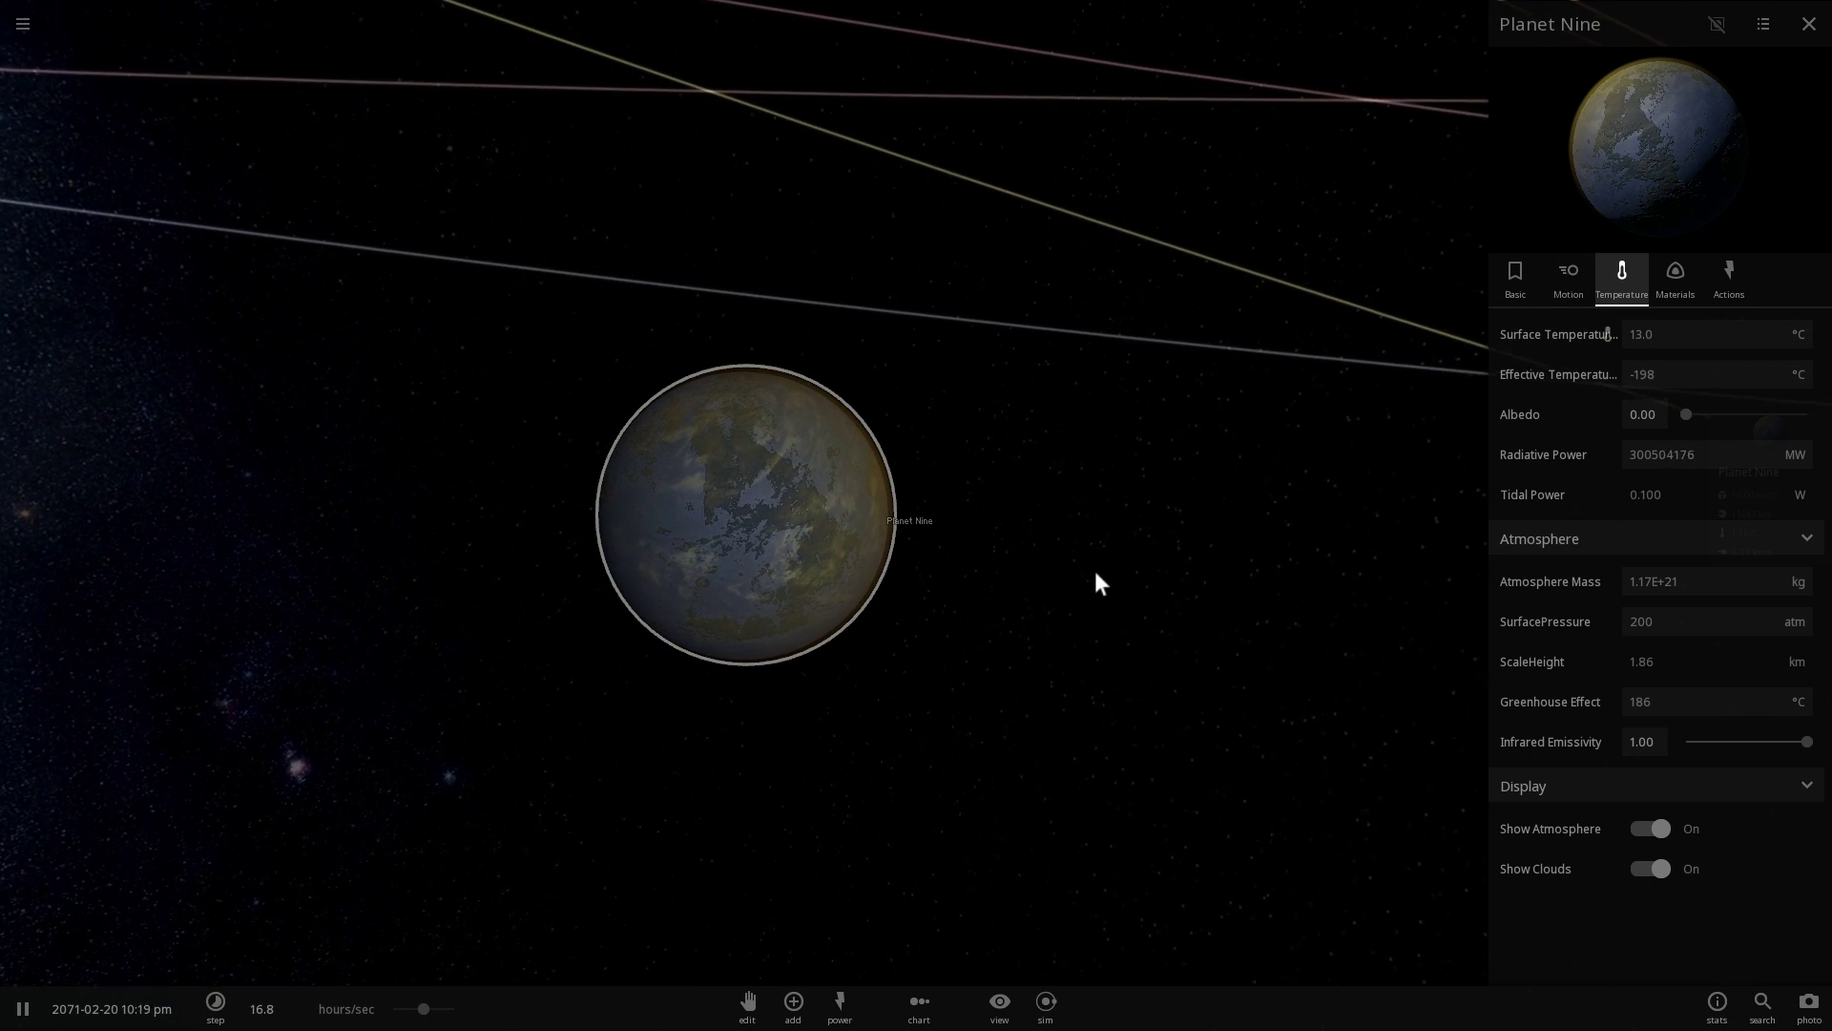
{"action": "scroll", "coordinate": [1089, 581], "scroll_direction": "up", "scroll_amount": 3}
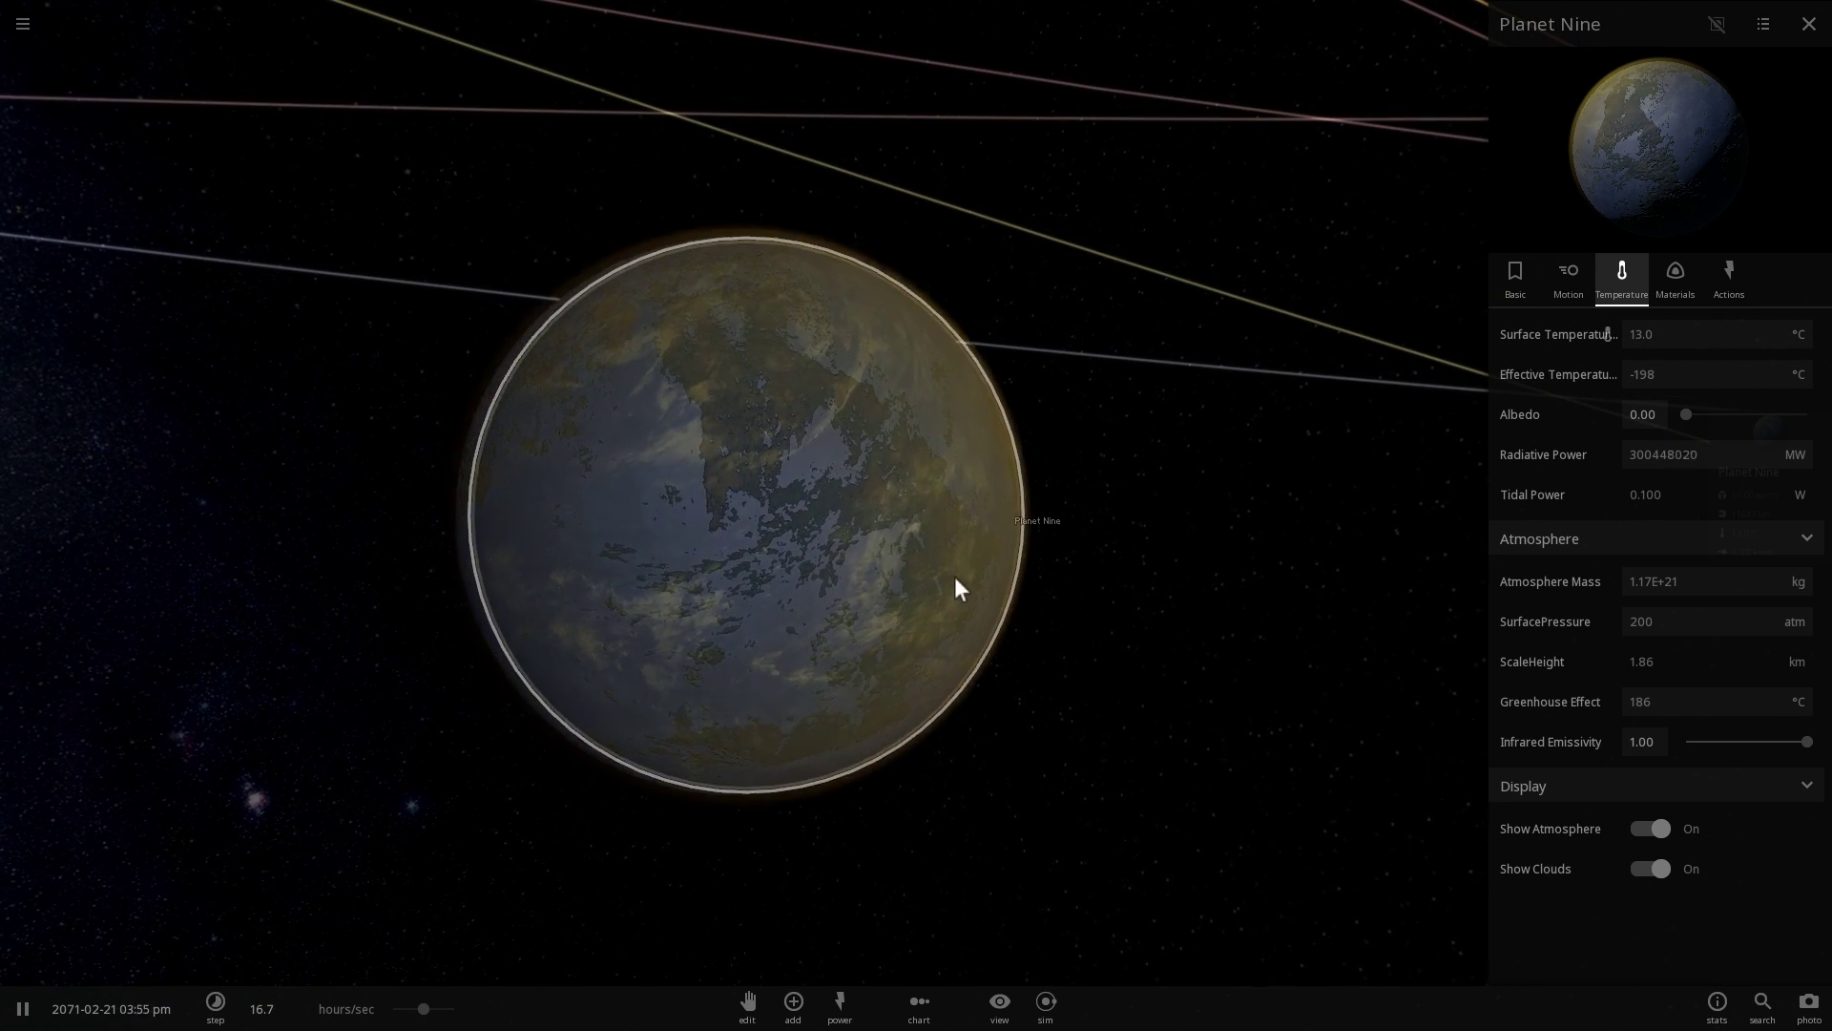
{"action": "scroll", "coordinate": [954, 576], "scroll_direction": "up", "scroll_amount": 3}
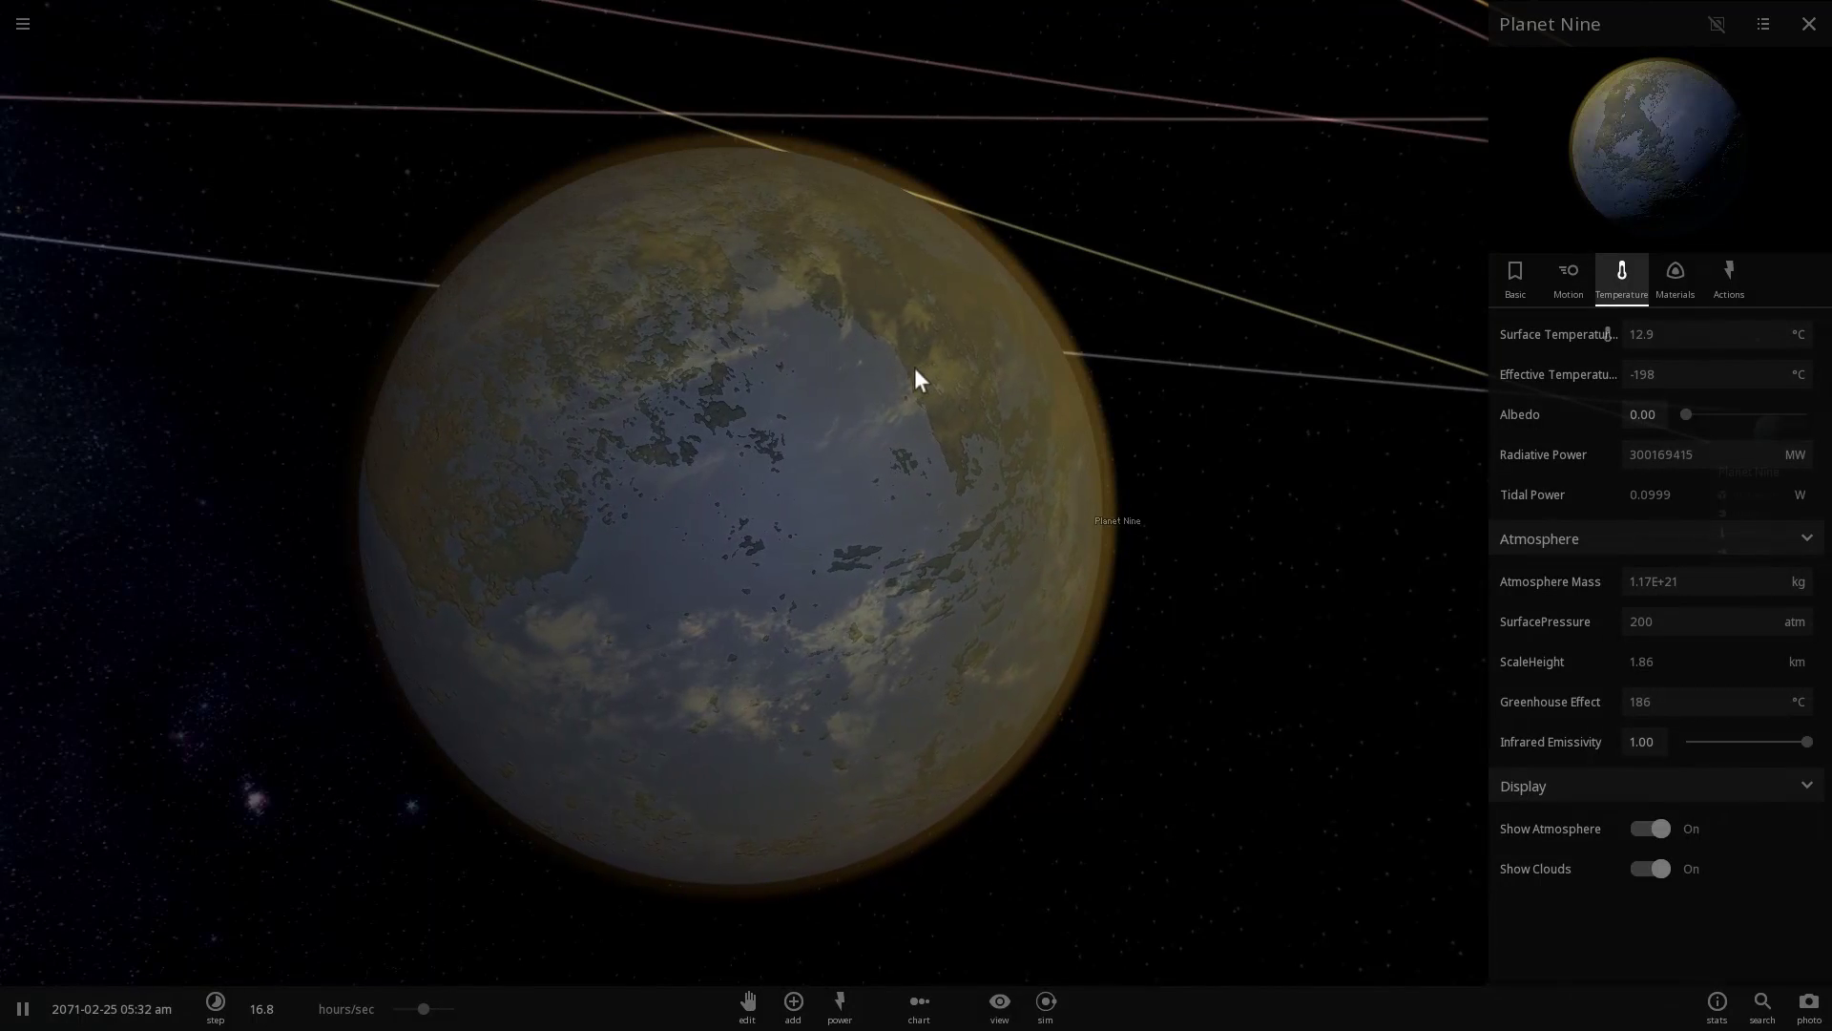
{"action": "scroll", "coordinate": [969, 372], "scroll_direction": "down", "scroll_amount": 3}
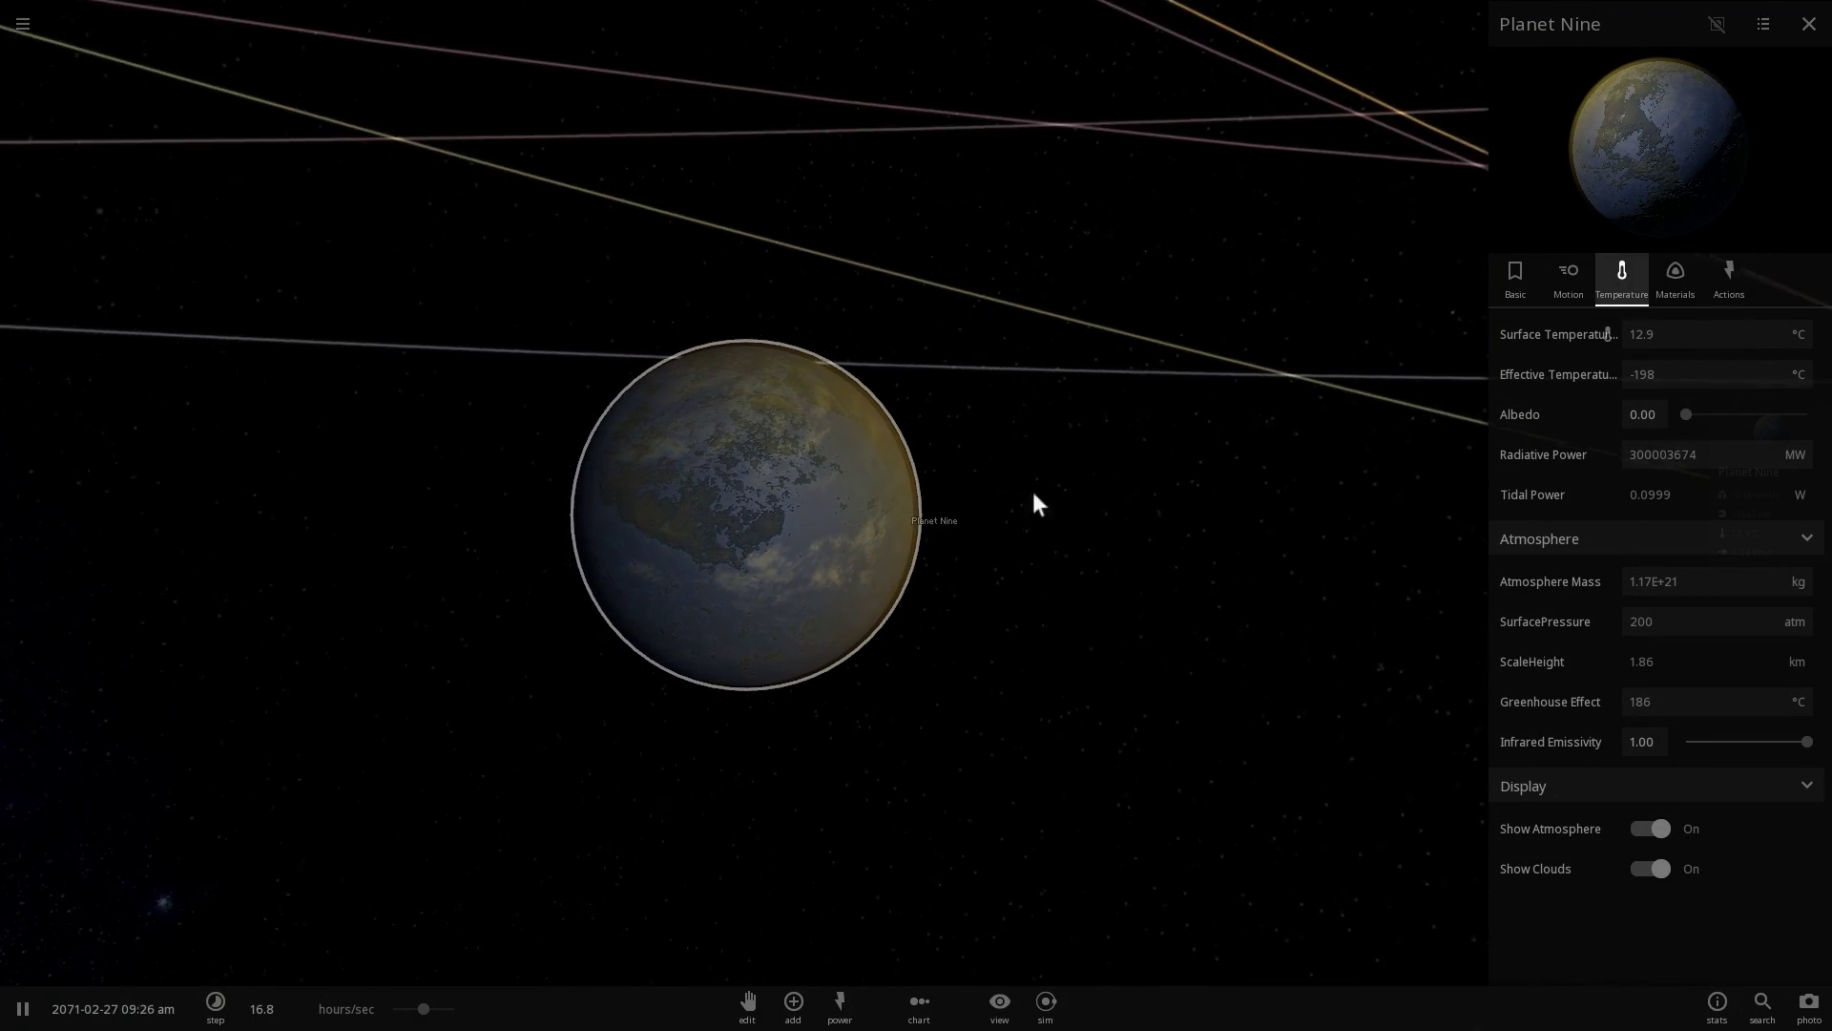
{"action": "scroll", "coordinate": [1012, 525], "scroll_direction": "up", "scroll_amount": 3}
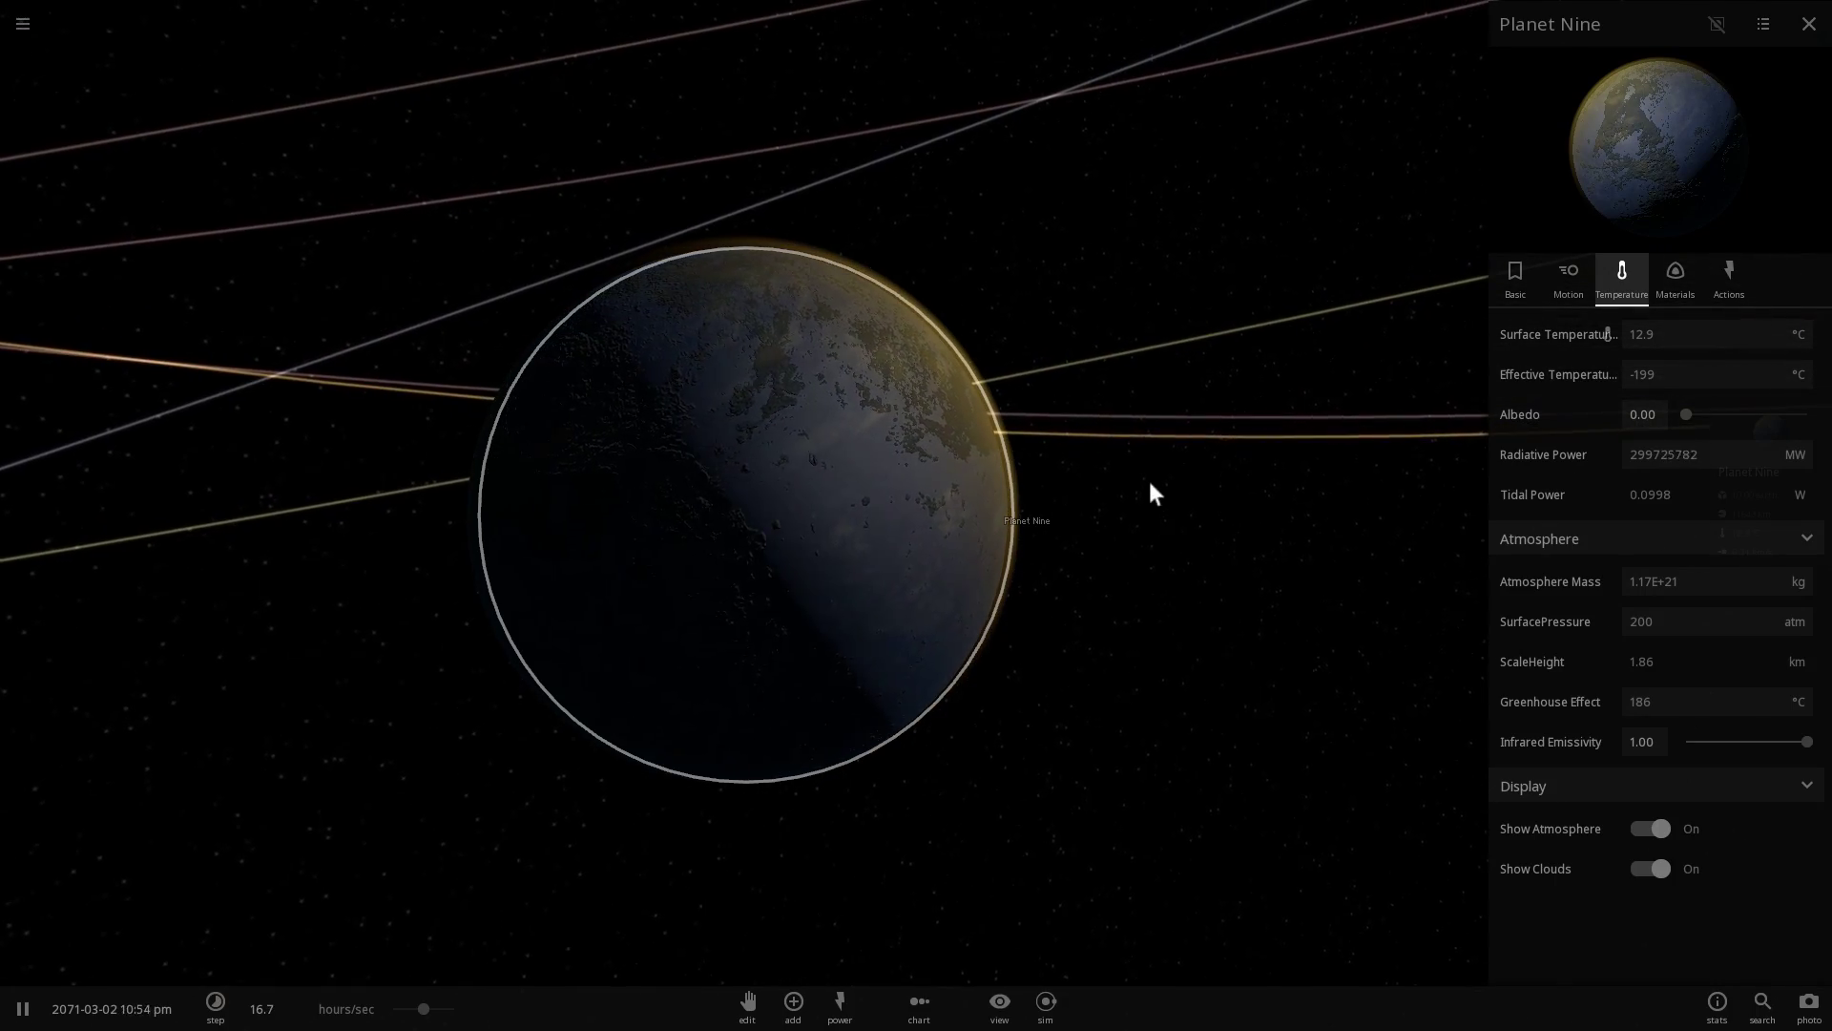
{"action": "left_click_drag", "start_coordinate": [1139, 483], "coordinate": [1411, 424]}
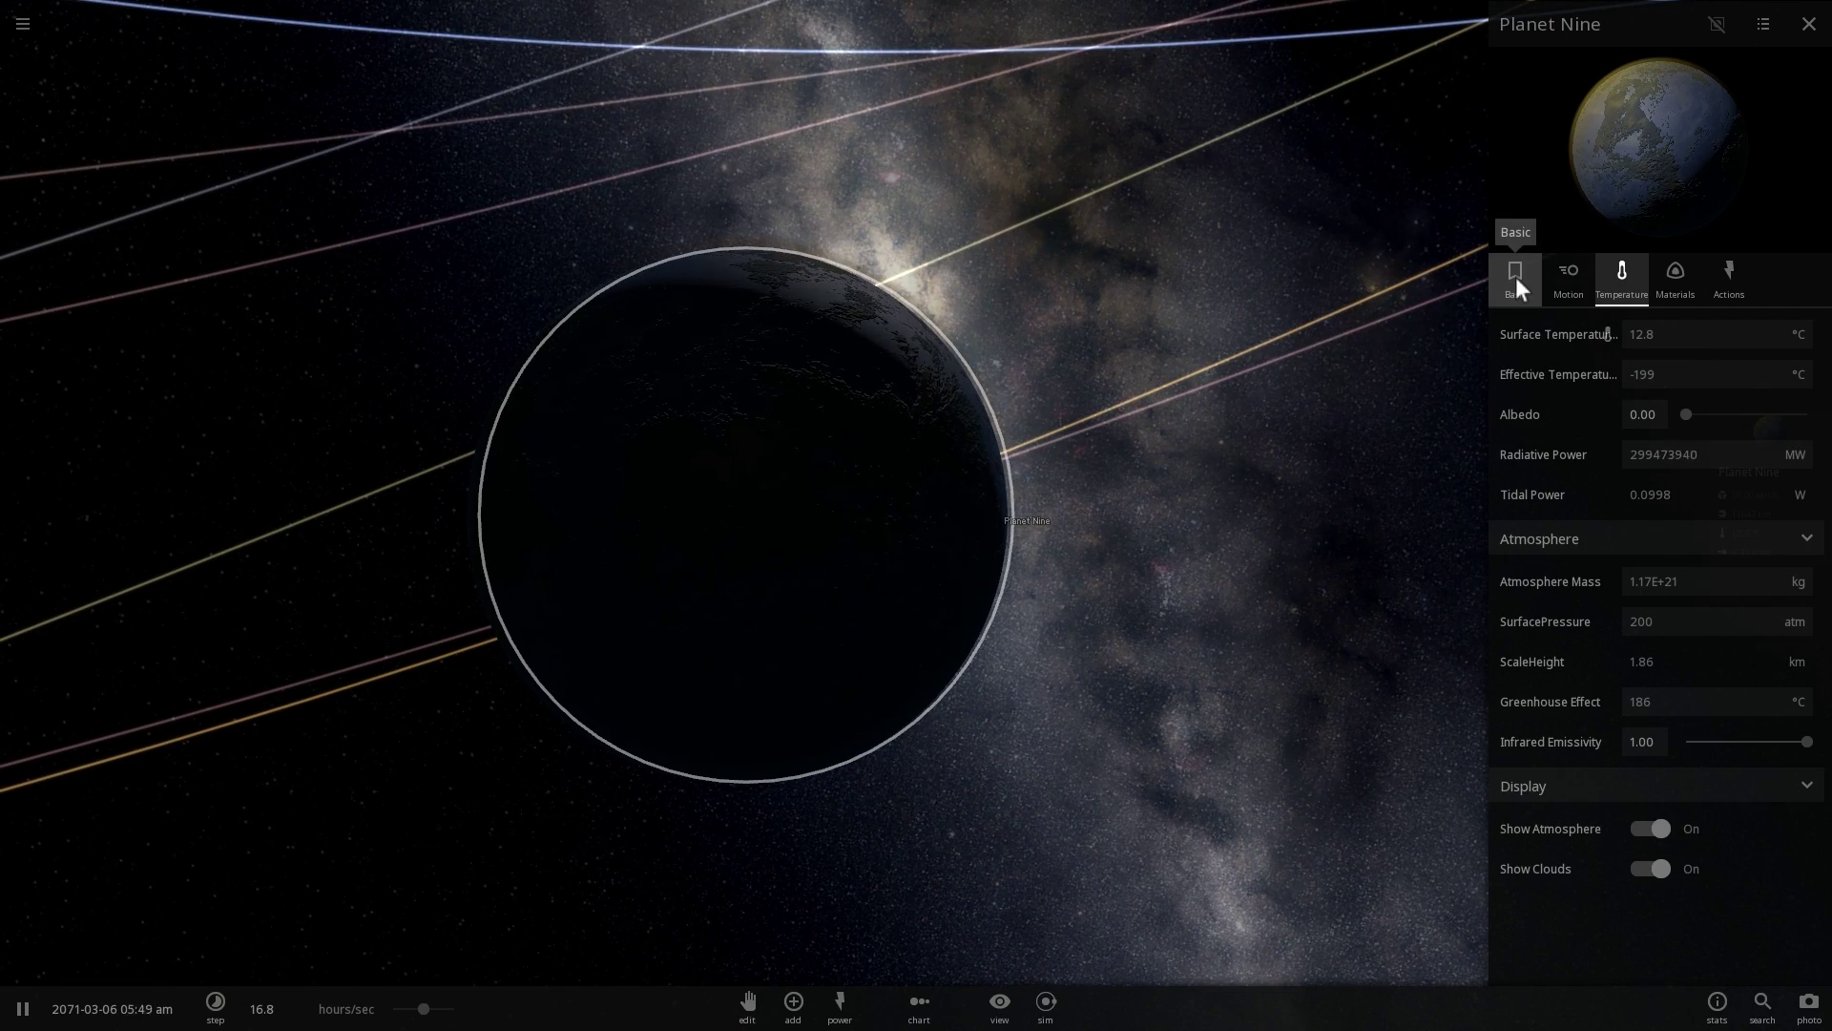
Check Planet Nine's basic and motion properties, including its orbital elements, and look at its sunlit side from farther away
{"action": "left_click", "coordinate": [1516, 277]}
{"action": "left_click_drag", "start_coordinate": [1121, 488], "coordinate": [1349, 524]}
{"action": "left_click_drag", "start_coordinate": [1123, 570], "coordinate": [1156, 598]}
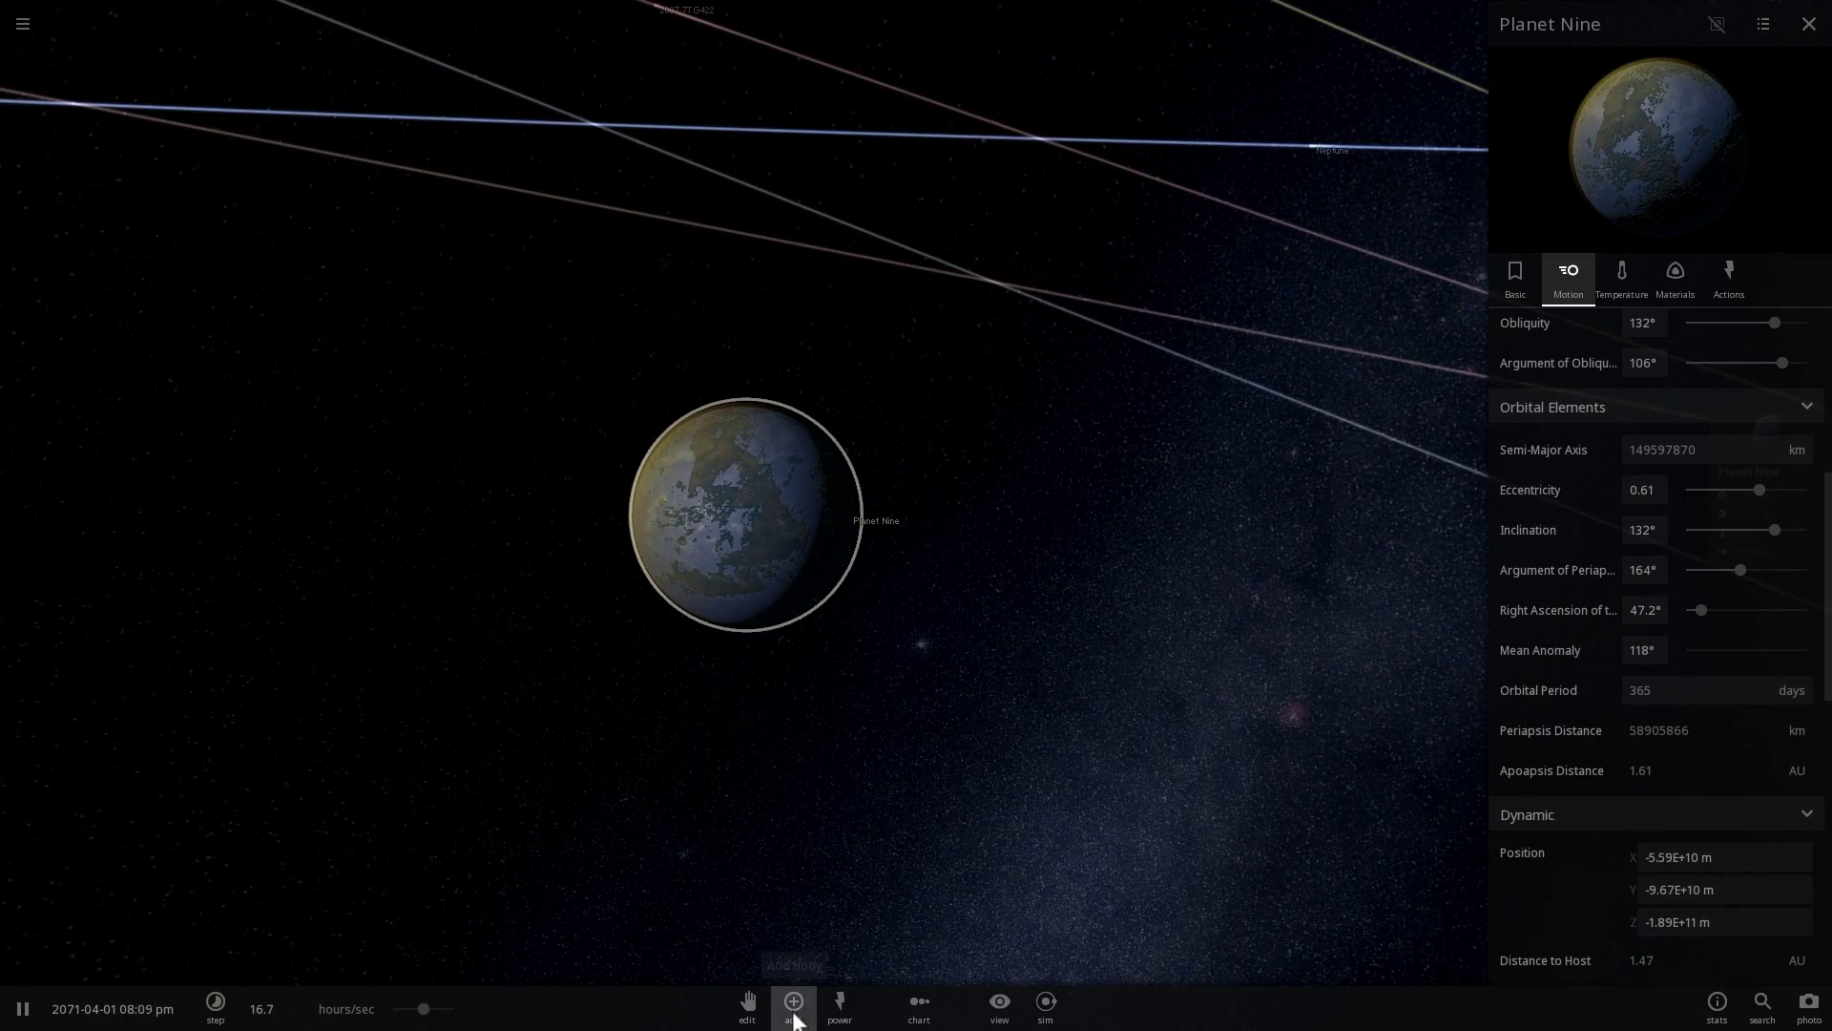
Add Earth from the planet library close to Planet Nine and compare the two planets from several angles
{"action": "left_click_drag", "start_coordinate": [802, 748], "coordinate": [906, 763]}
{"action": "left_click", "coordinate": [785, 1008]}
{"action": "left_click", "coordinate": [790, 1003]}
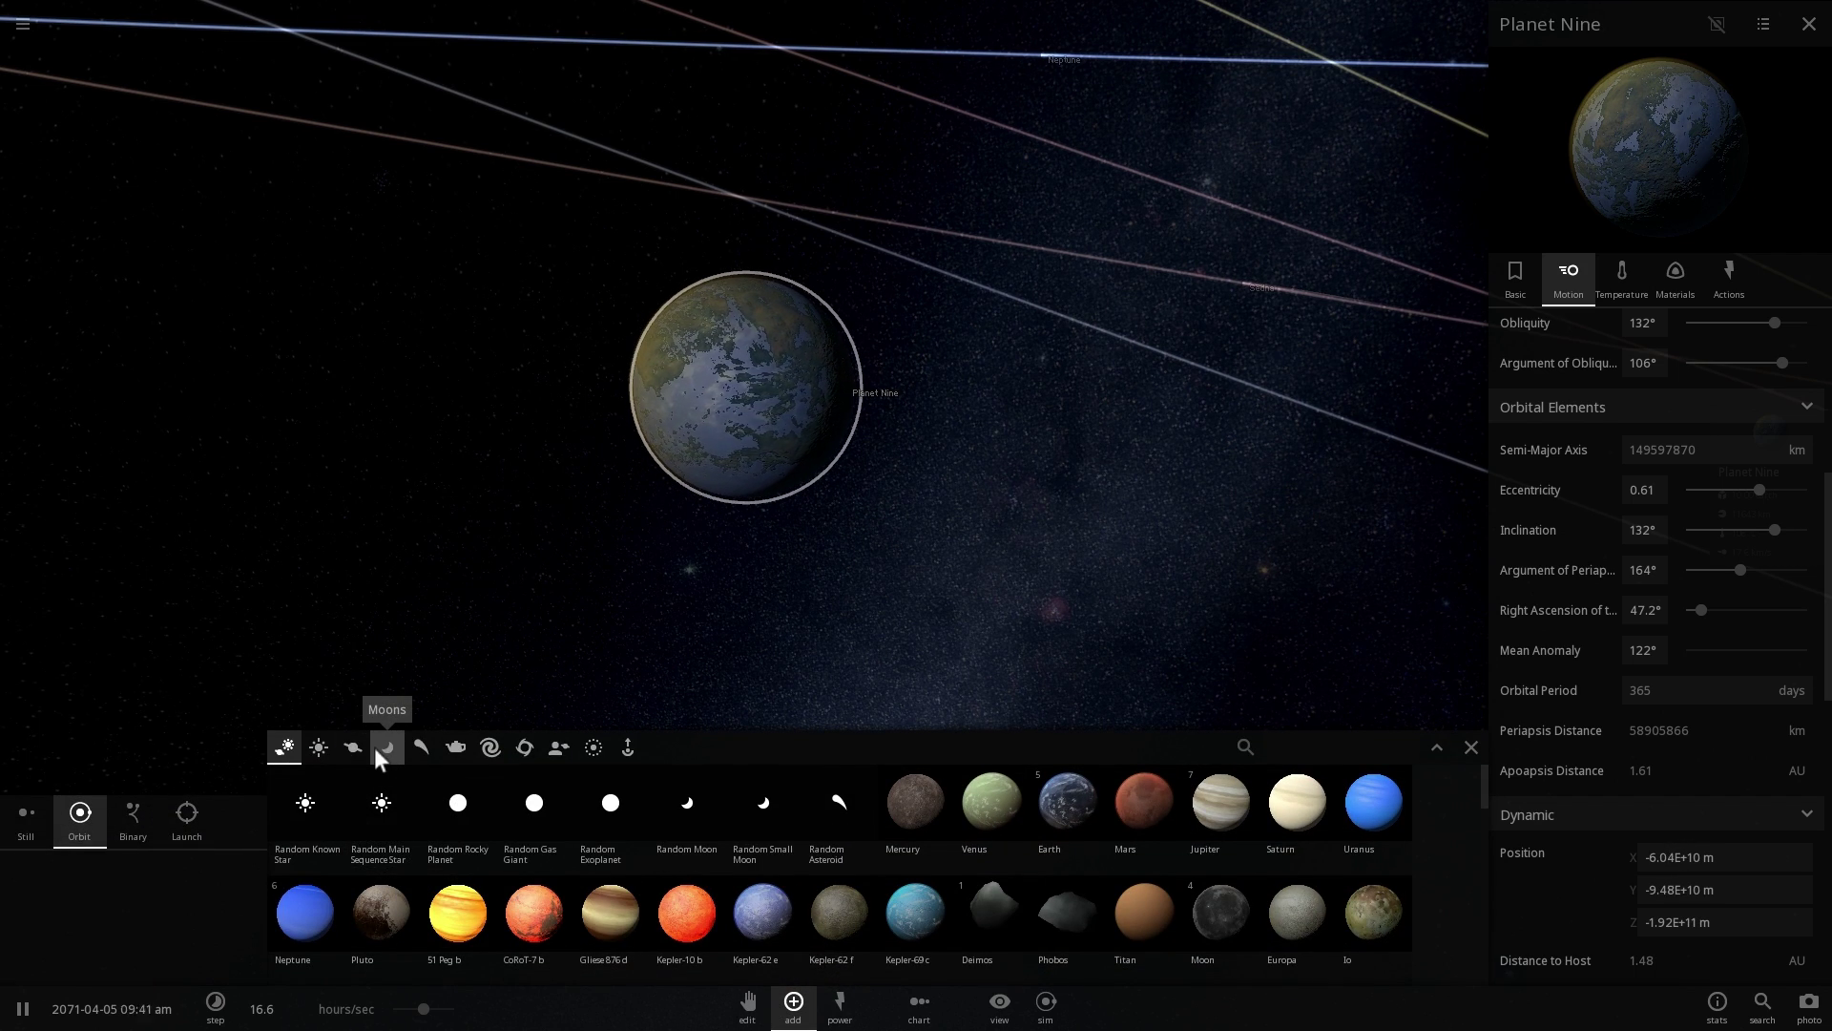
{"action": "left_click", "coordinate": [343, 748]}
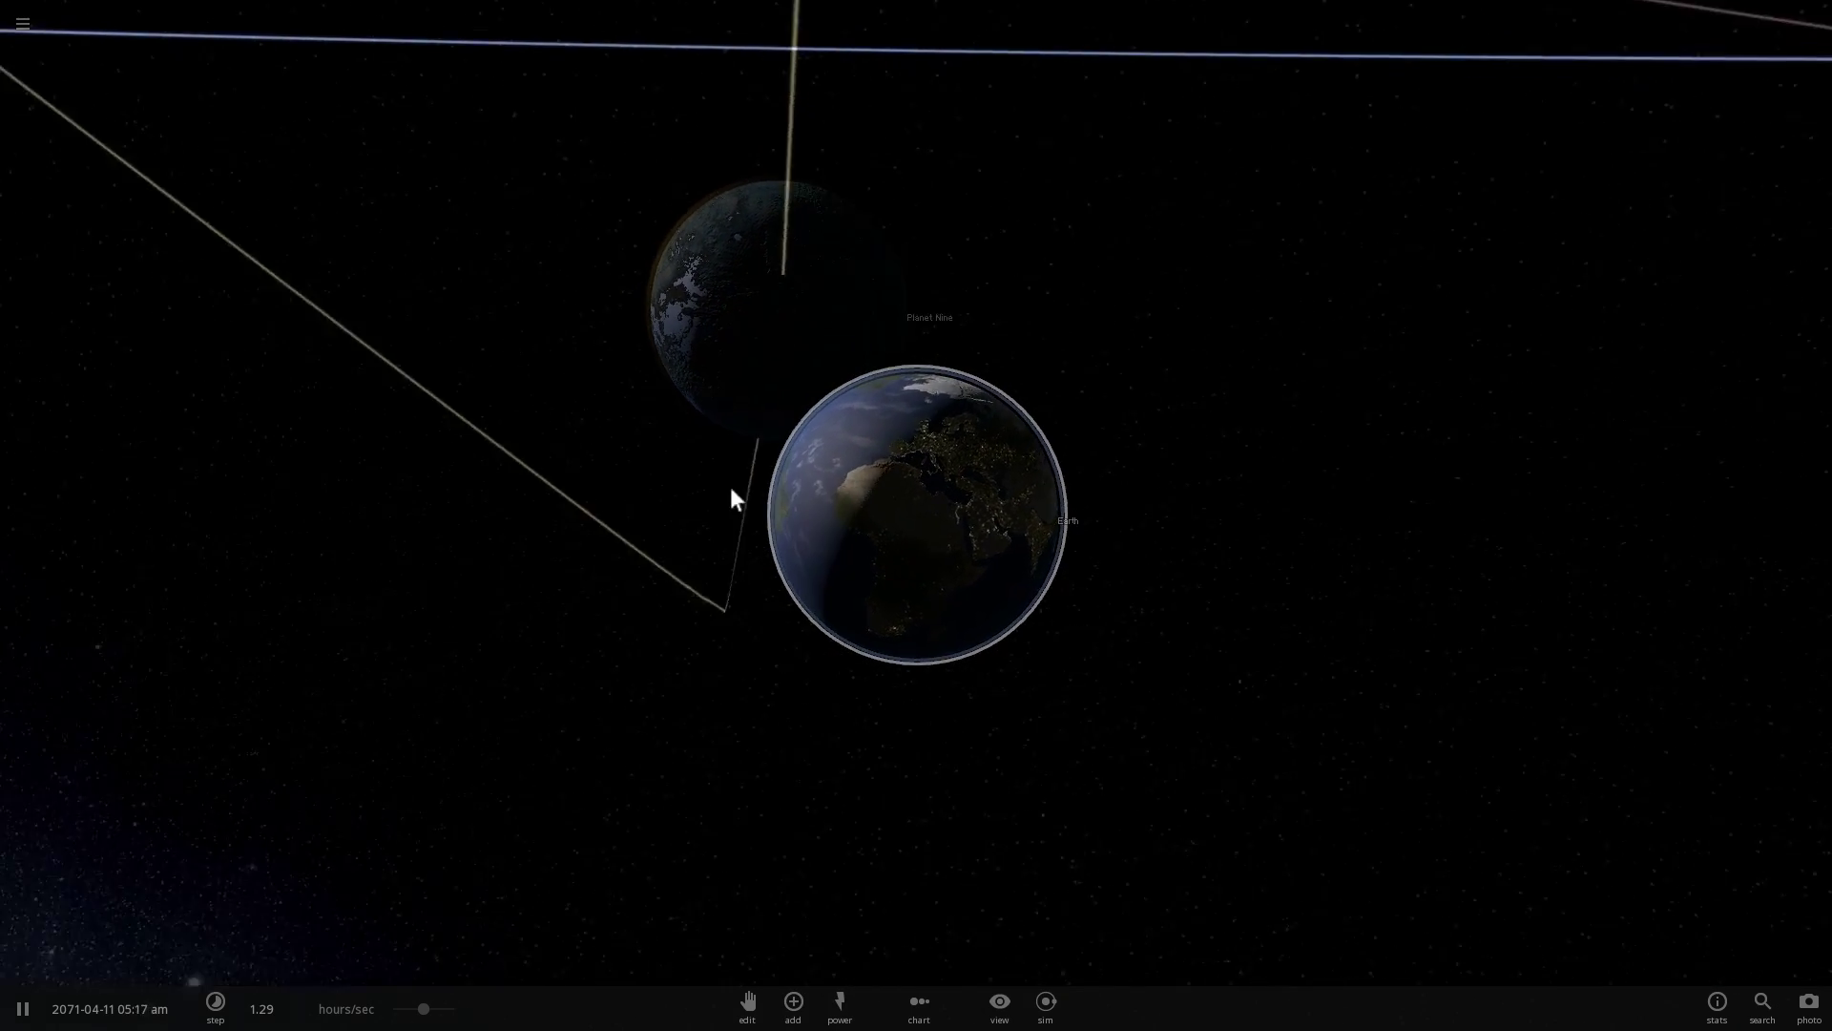
{"action": "left_click_drag", "start_coordinate": [733, 498], "coordinate": [134, 485]}
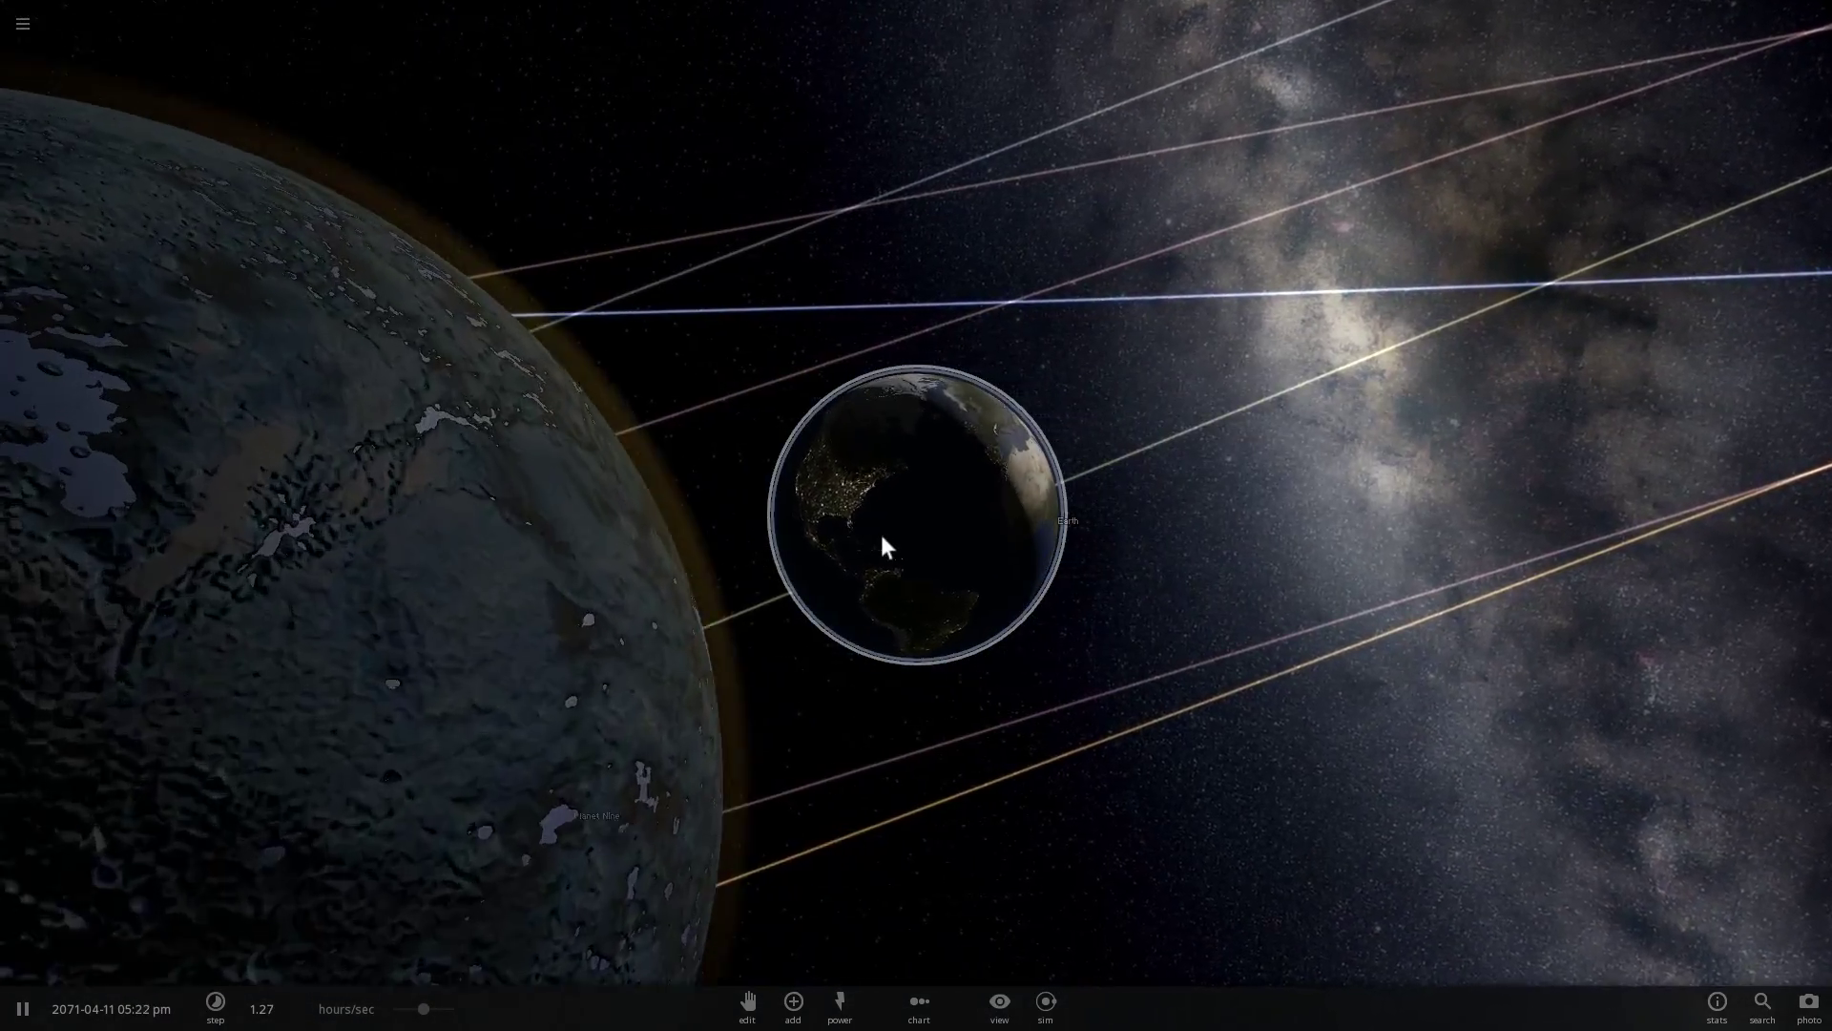
{"action": "left_click_drag", "start_coordinate": [881, 535], "coordinate": [1171, 535]}
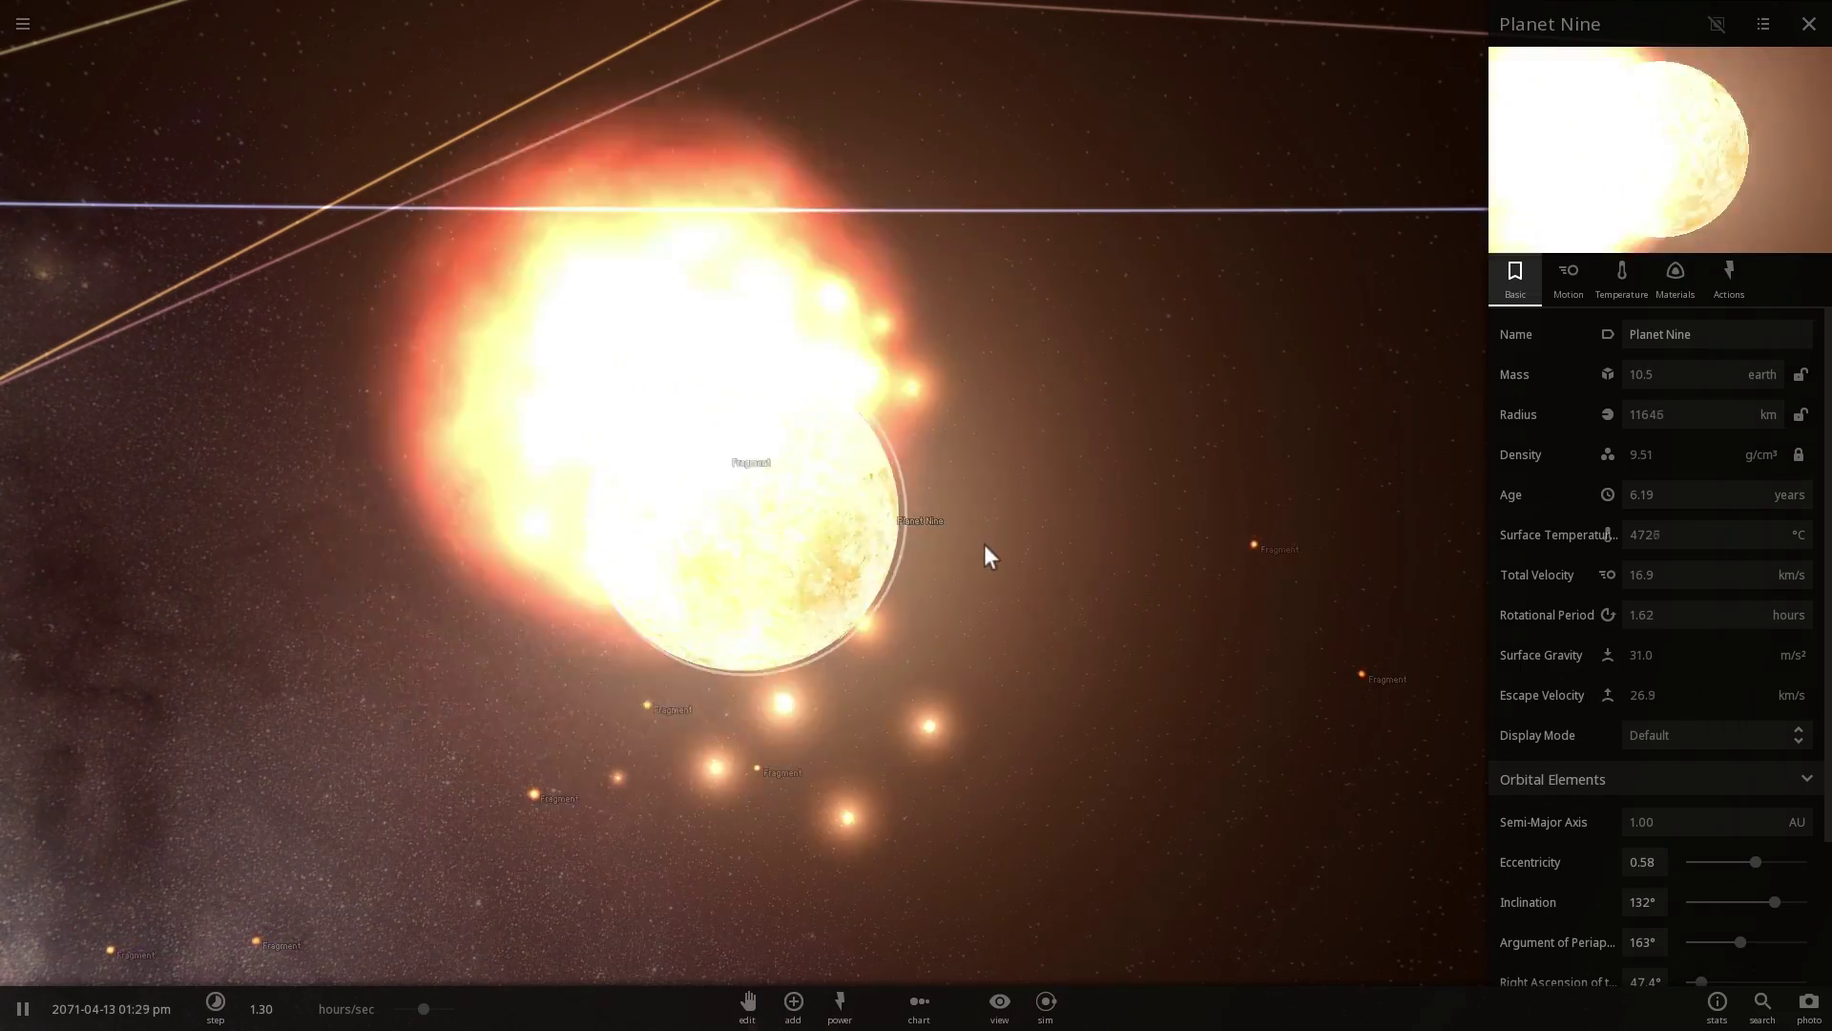
Show Planet Nine's basic properties and examine its surface and the surrounding fragments from near and far after the collision with Earth
{"action": "scroll", "coordinate": [983, 548], "scroll_direction": "up", "scroll_amount": 3}
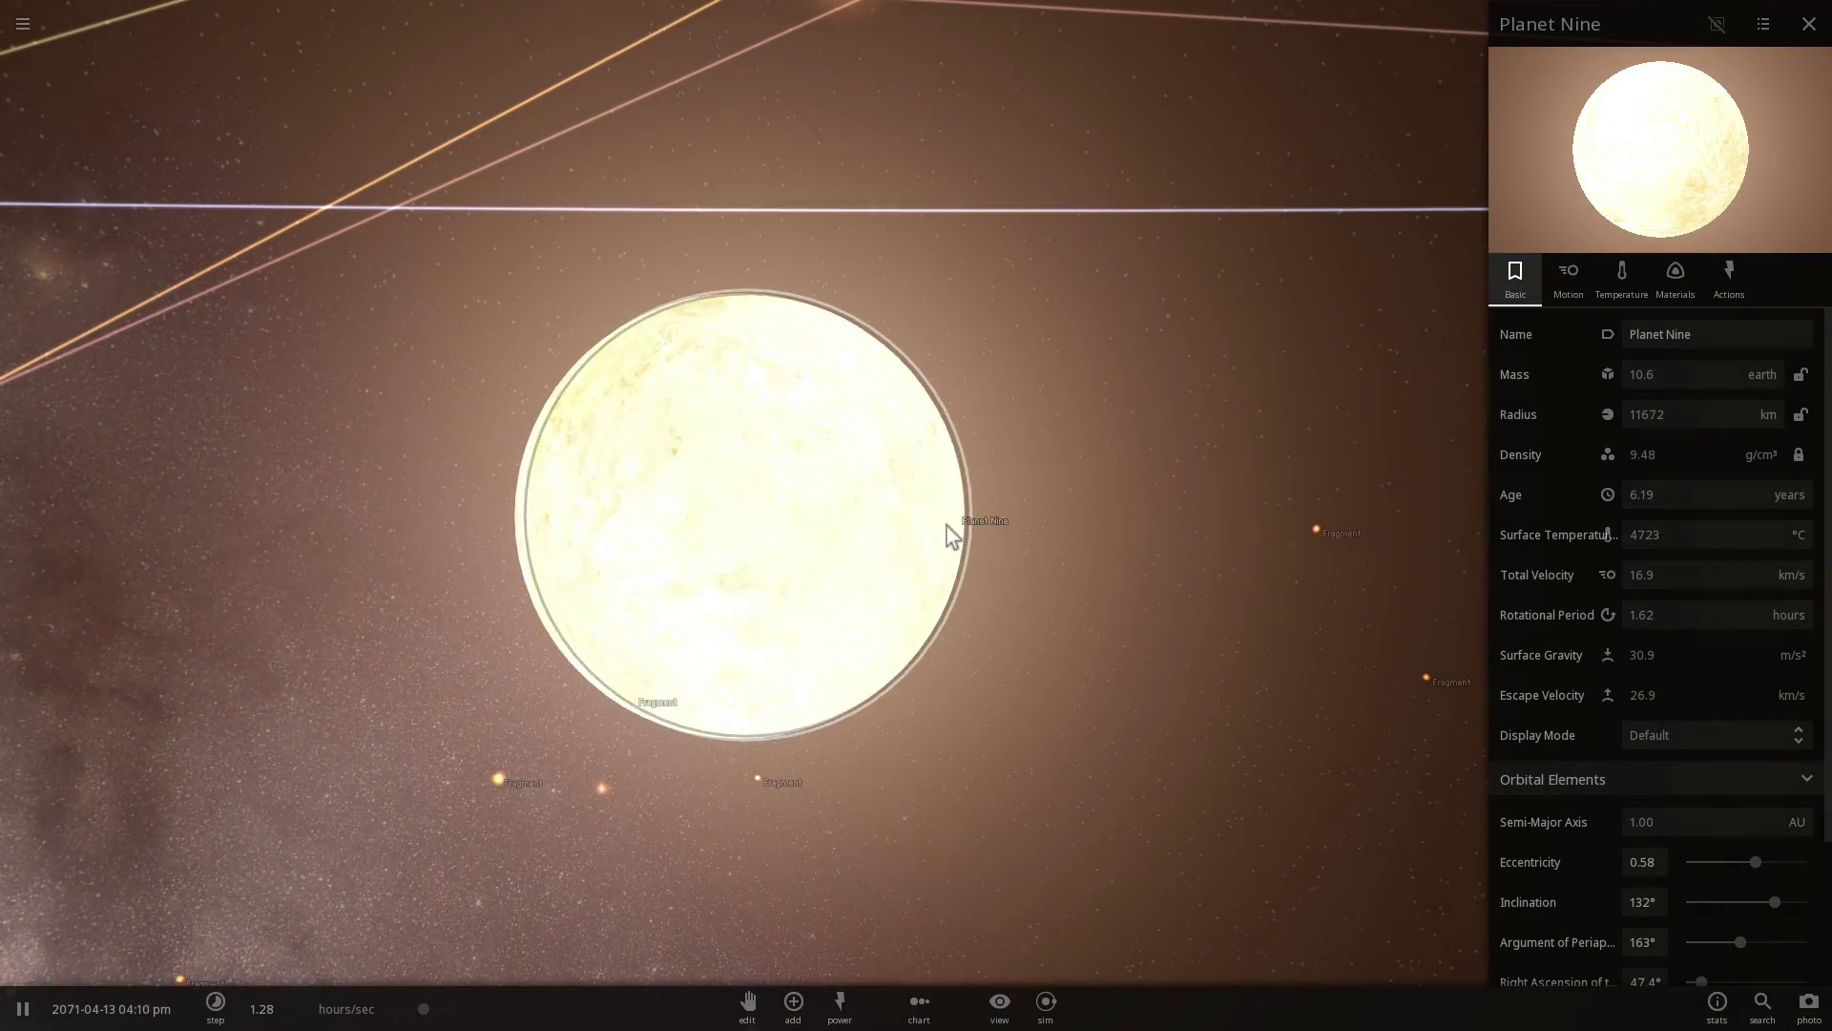
{"action": "scroll", "coordinate": [708, 468], "scroll_direction": "down", "scroll_amount": 5}
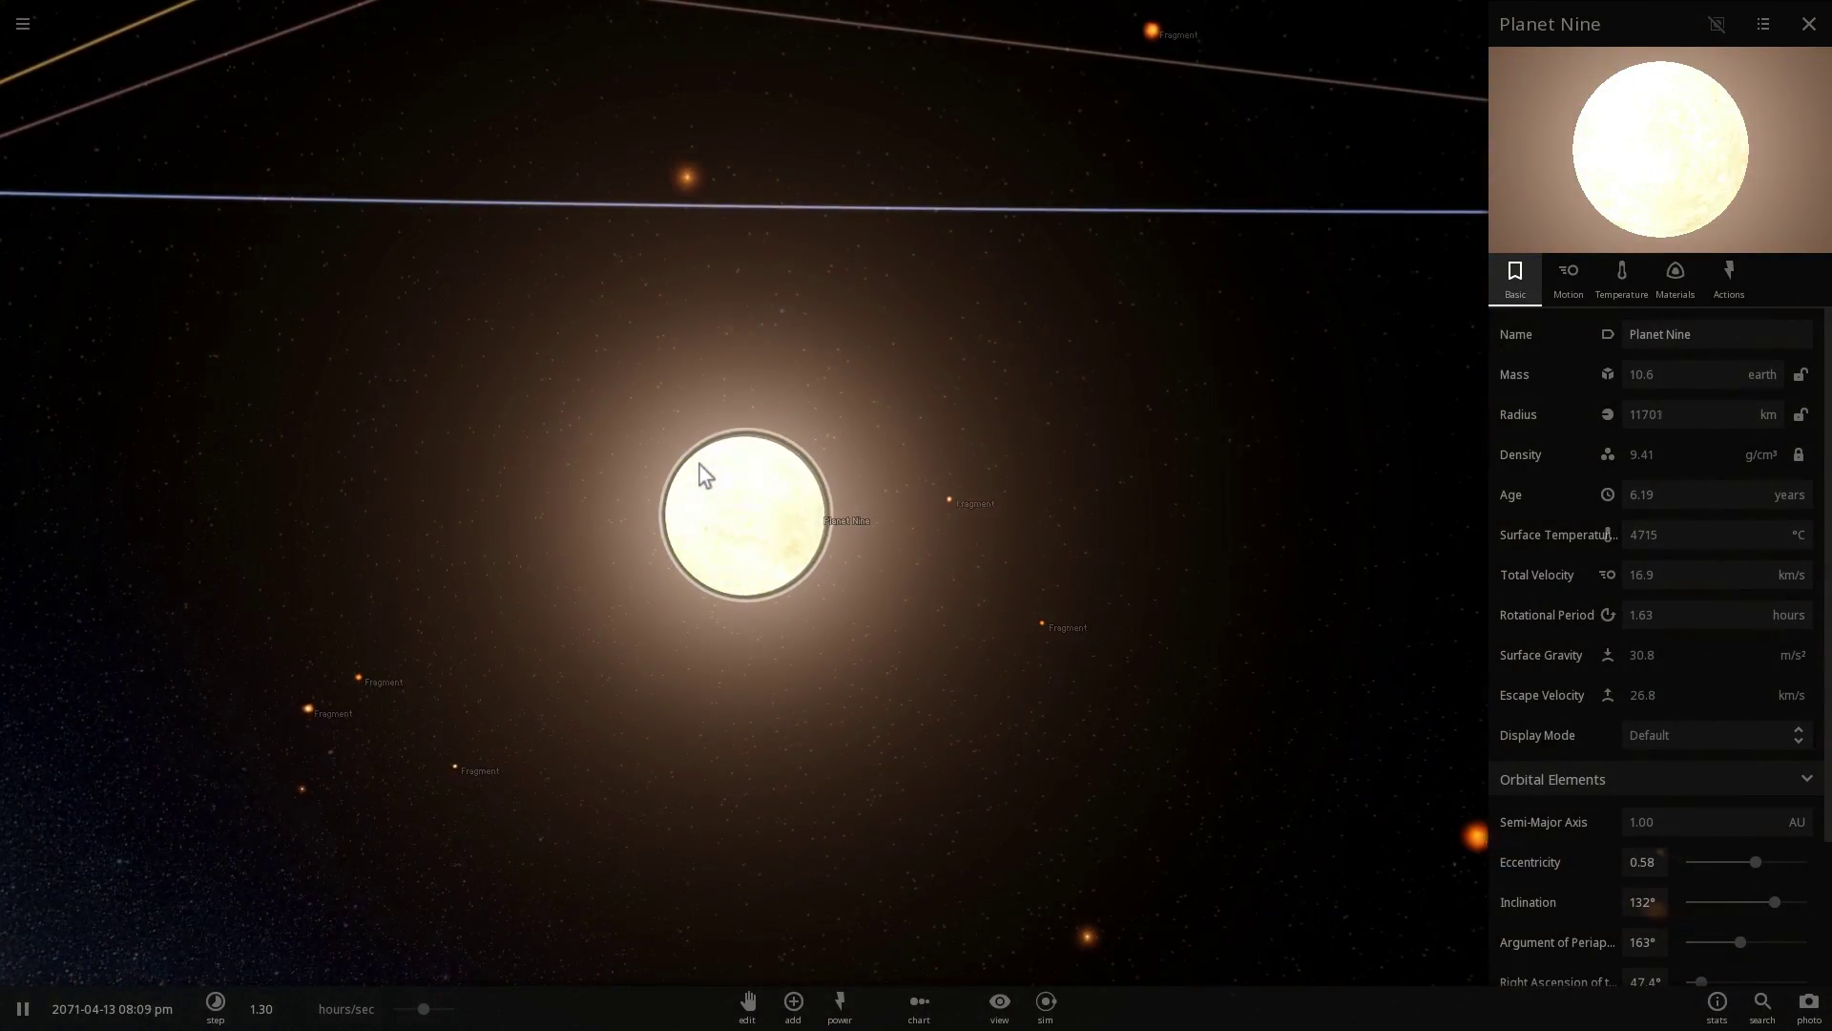
{"action": "mouse_move", "coordinate": [700, 466]}
{"action": "left_mouse_down"}
{"action": "mouse_move", "coordinate": [585, 441]}
{"action": "mouse_move", "coordinate": [626, 511]}
{"action": "mouse_move", "coordinate": [708, 477]}
{"action": "left_mouse_up"}
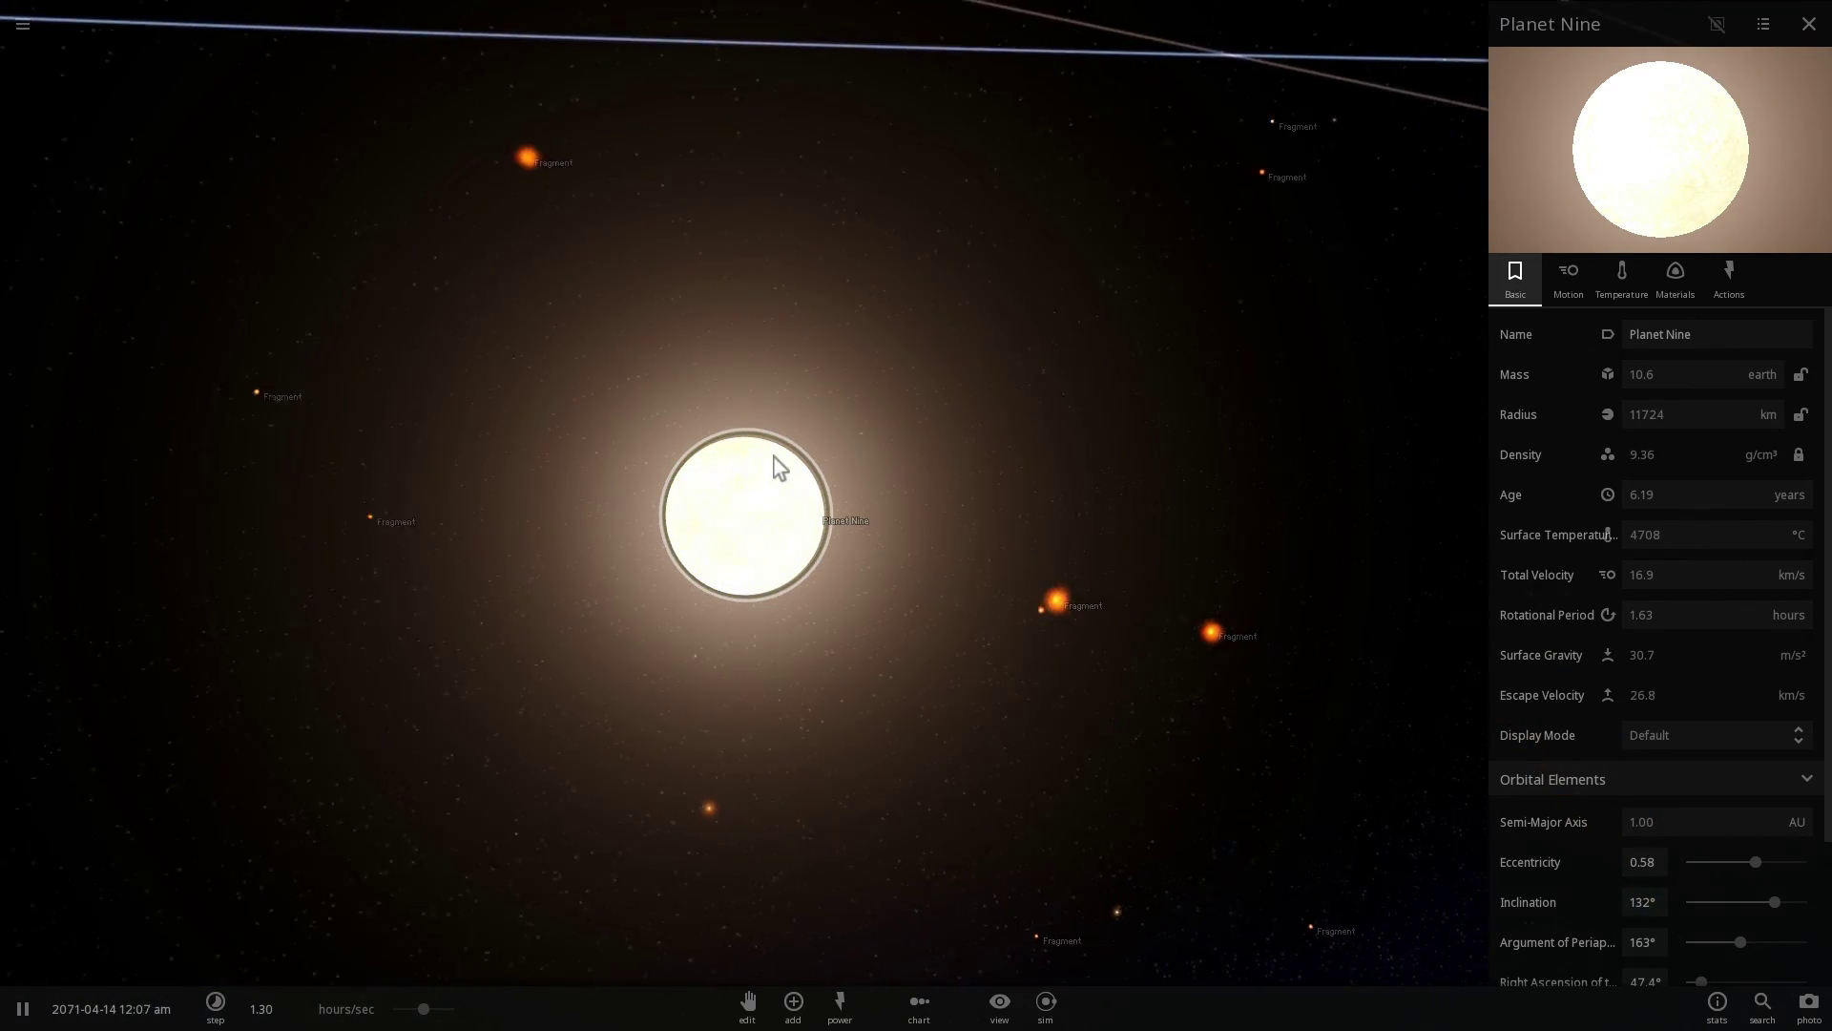